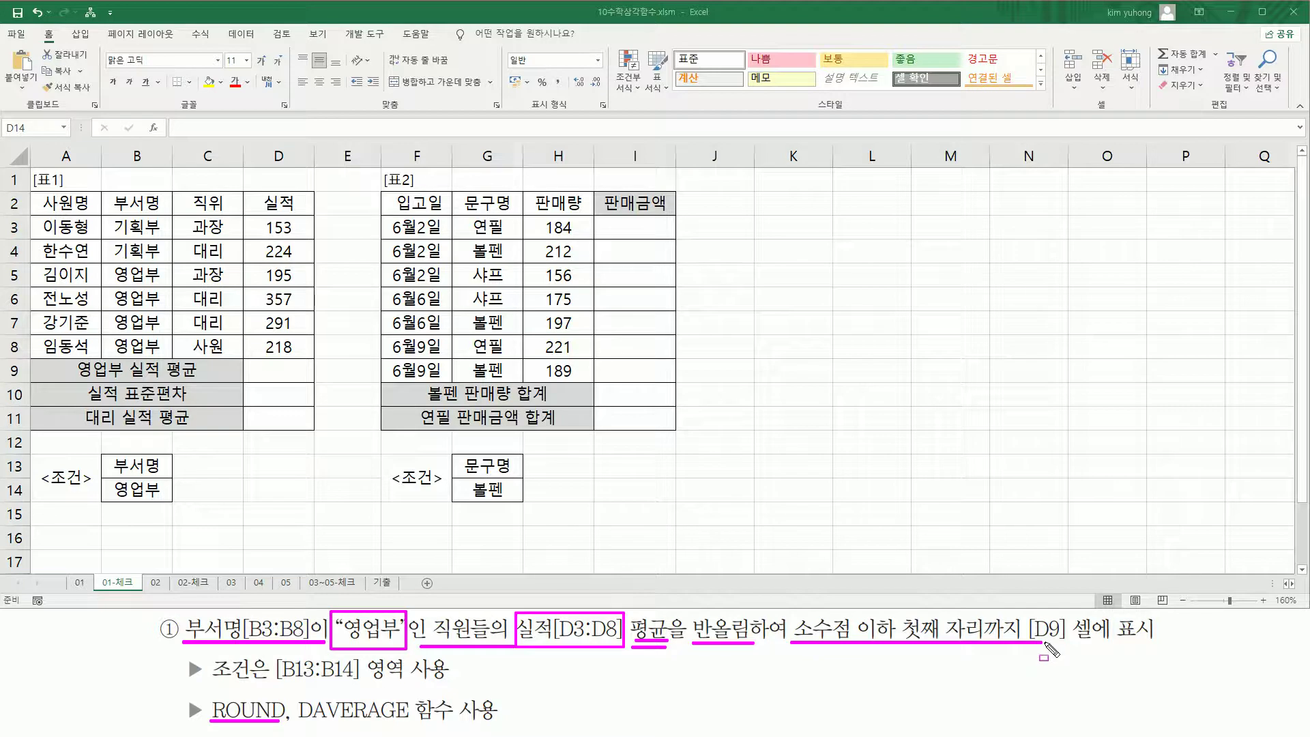
{"action": "left_click_drag", "start_coordinate": [252, 363], "coordinate": [303, 385]}
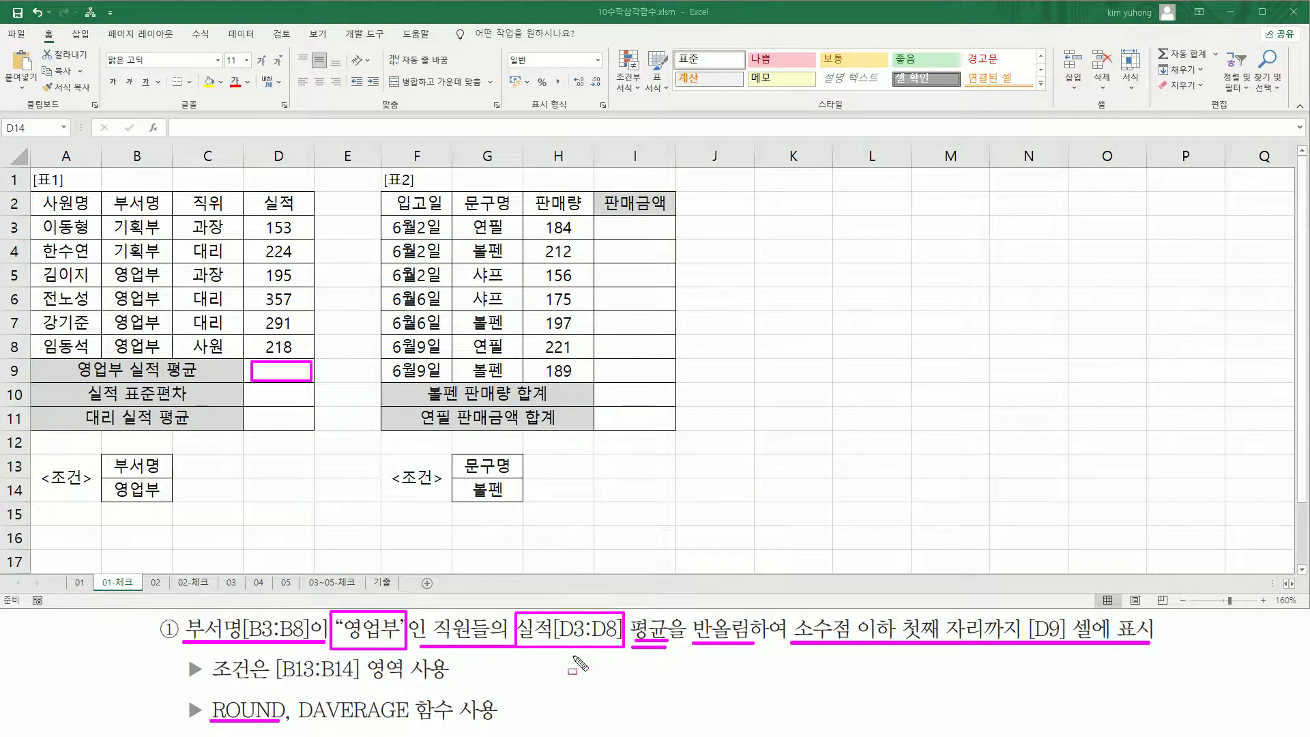
{"action": "mouse_move", "coordinate": [296, 688]}
{"action": "left_mouse_down"}
{"action": "mouse_move", "coordinate": [315, 729]}
{"action": "mouse_move", "coordinate": [413, 727]}
{"action": "left_mouse_up"}
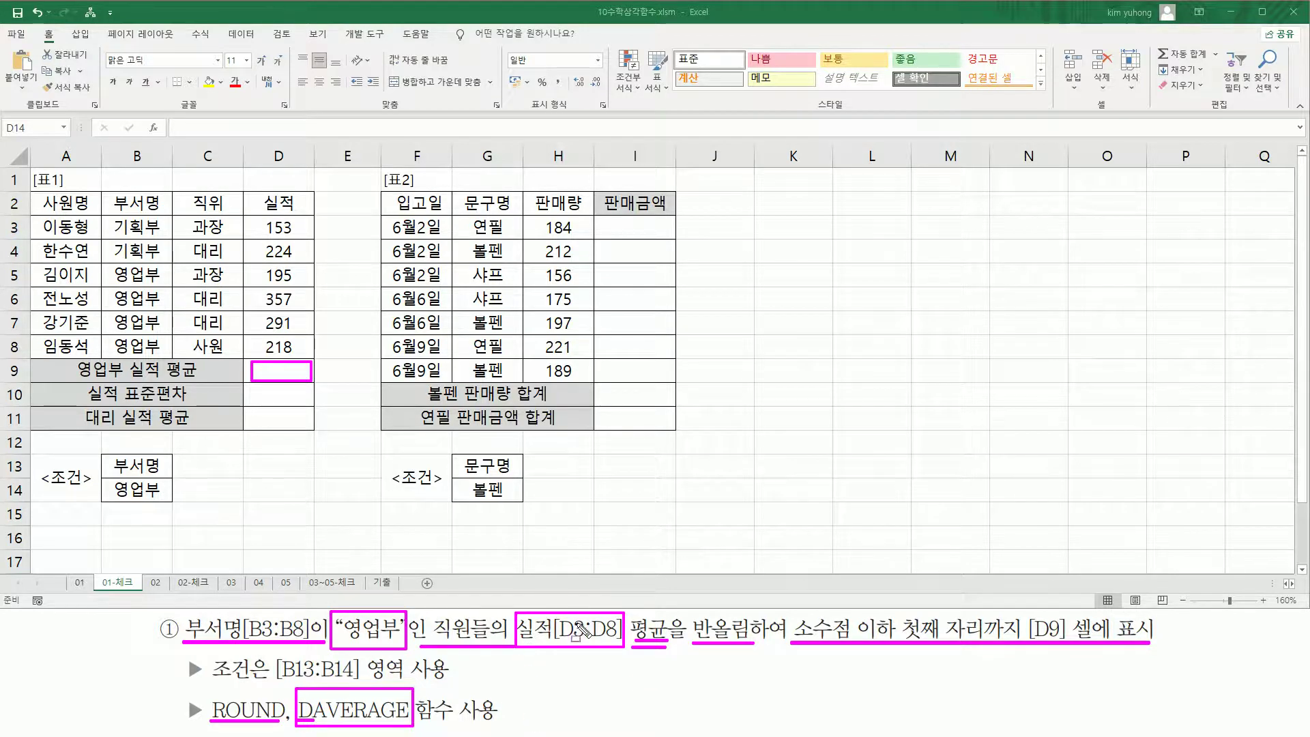
{"action": "left_click_drag", "start_coordinate": [294, 506], "coordinate": [301, 511]}
{"action": "left_click_drag", "start_coordinate": [106, 456], "coordinate": [171, 505]}
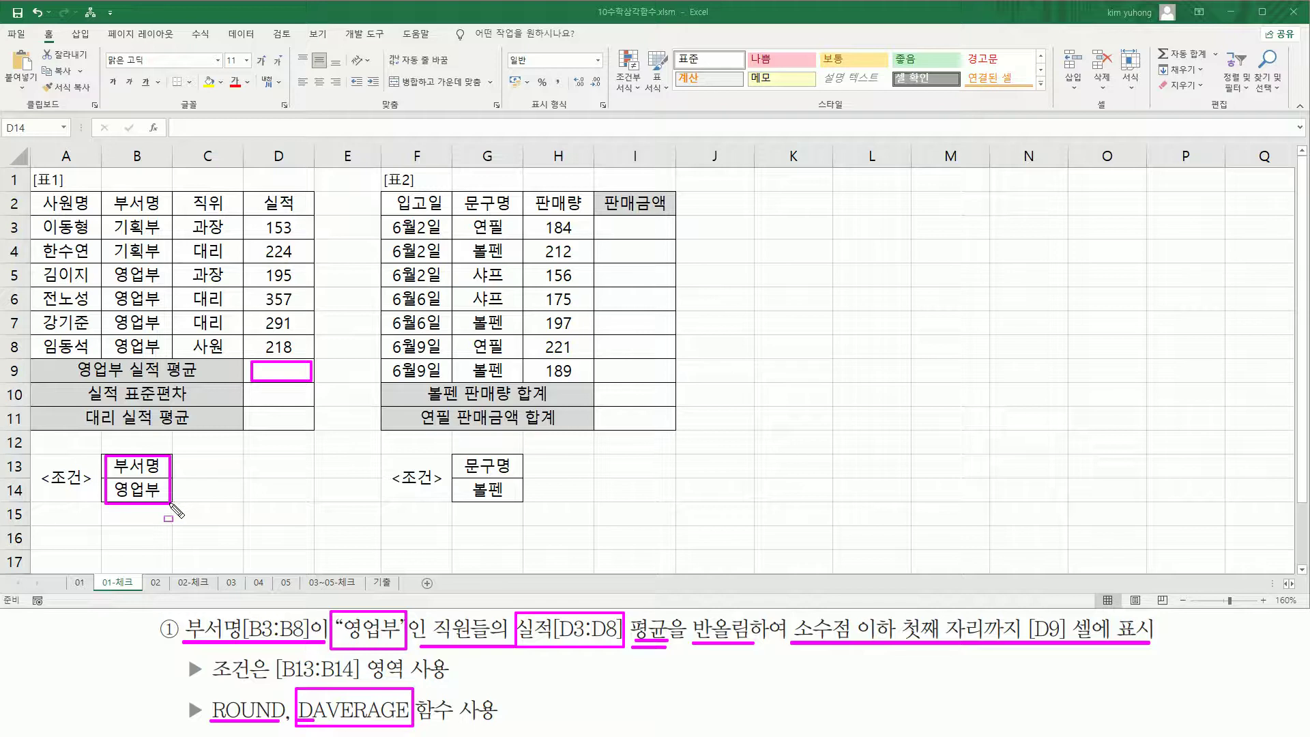
{"action": "left_click_drag", "start_coordinate": [277, 695], "coordinate": [445, 679]}
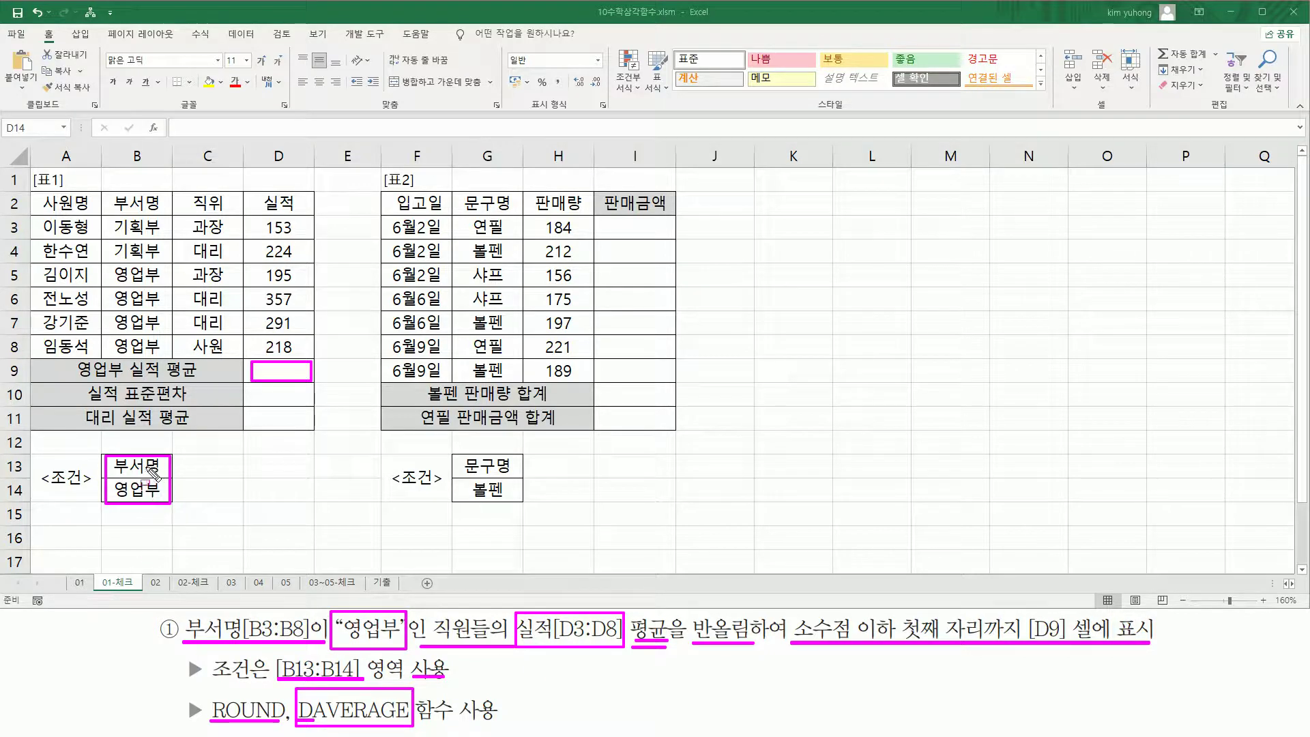
{"action": "key", "text": "Escape"}
- Start a DAVERAGE formula in cell D9 with A2:D8 as its database range
{"action": "left_click", "coordinate": [284, 383]}
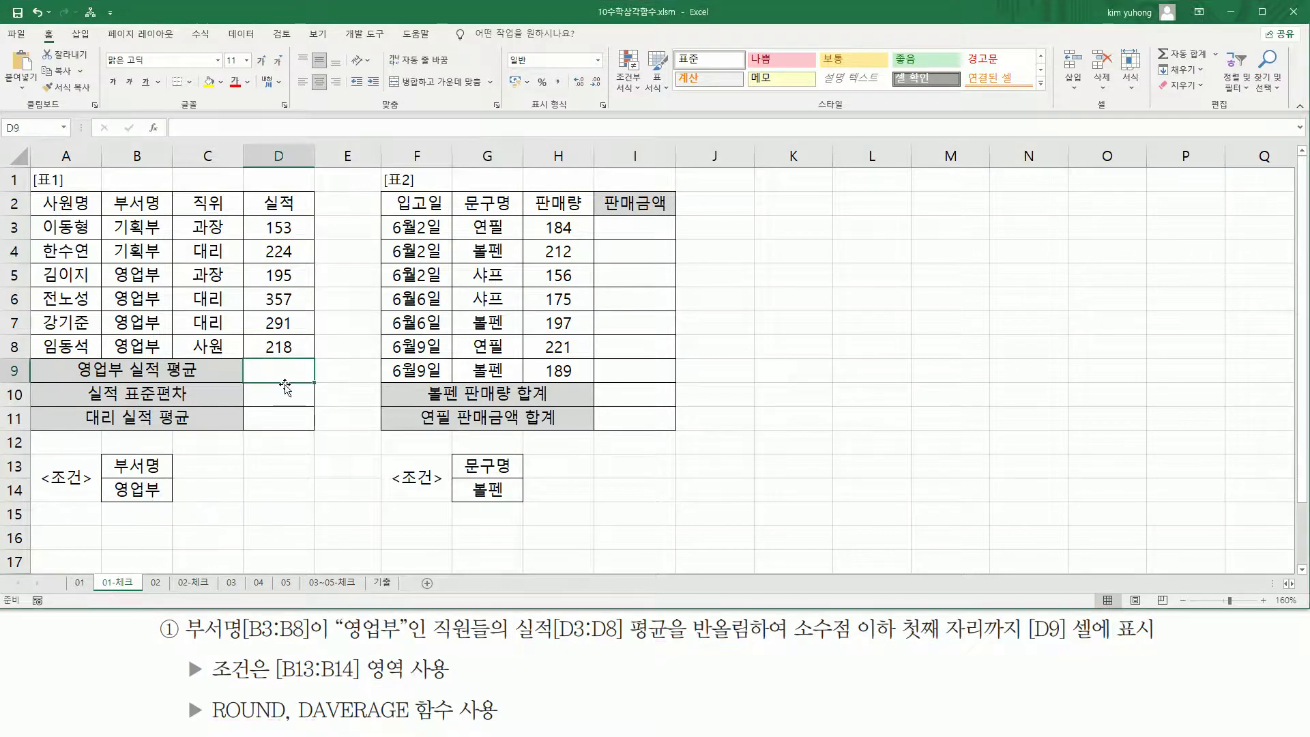
{"action": "type", "text": "=DA"}
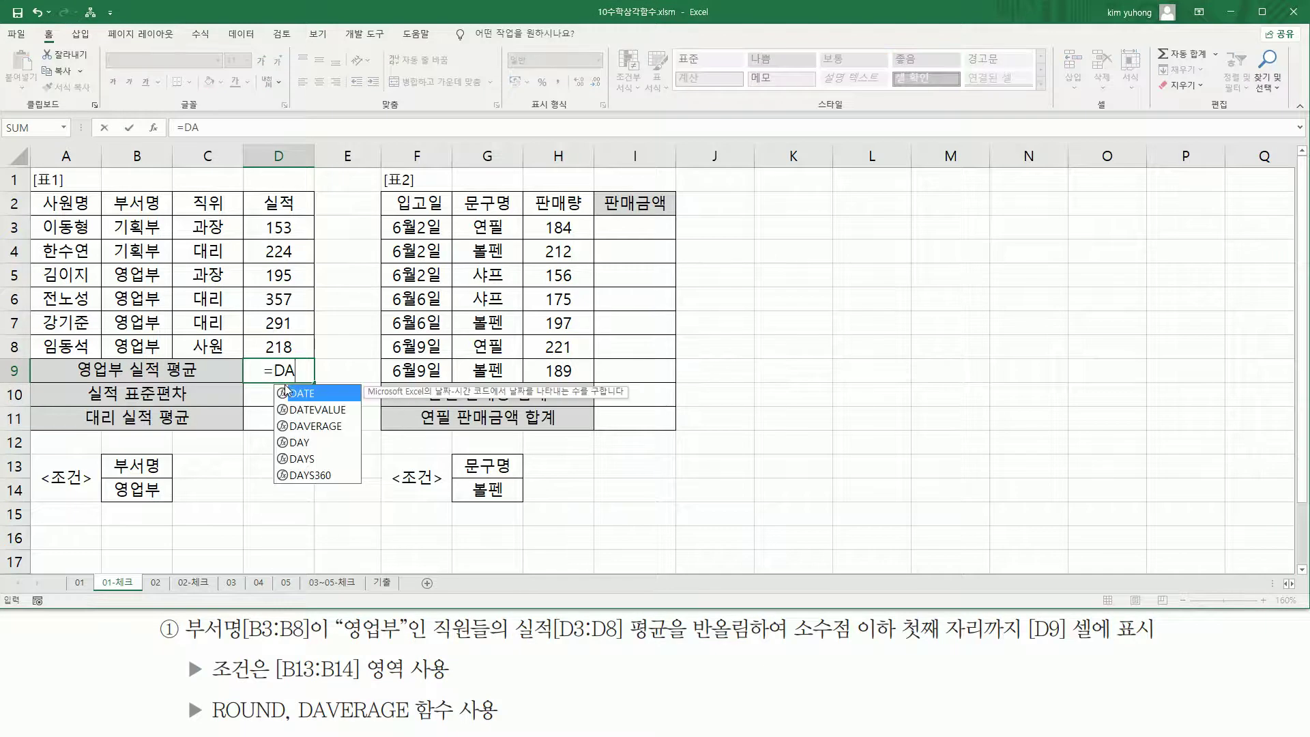
{"action": "type", "text": "V"}
{"action": "key", "text": "Tab"}
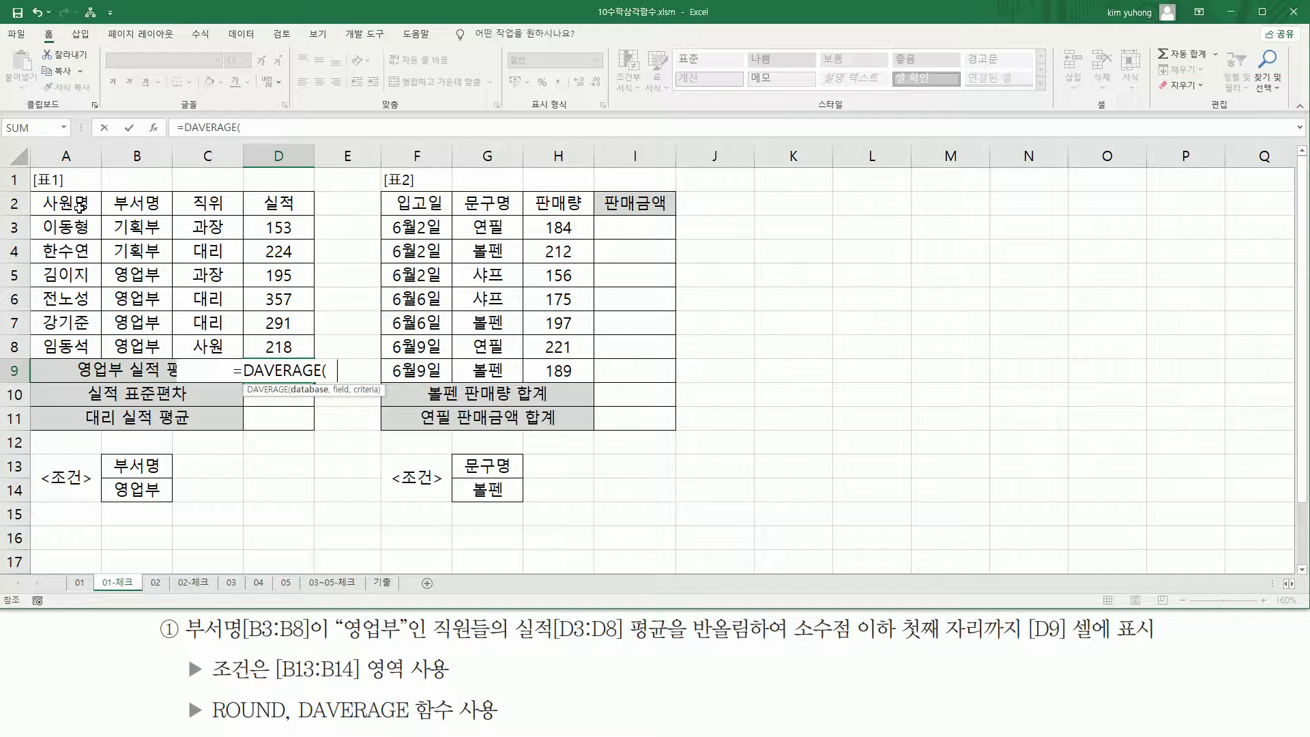
{"action": "left_click_drag", "start_coordinate": [80, 207], "coordinate": [288, 348]}
{"action": "type", "text": ","}
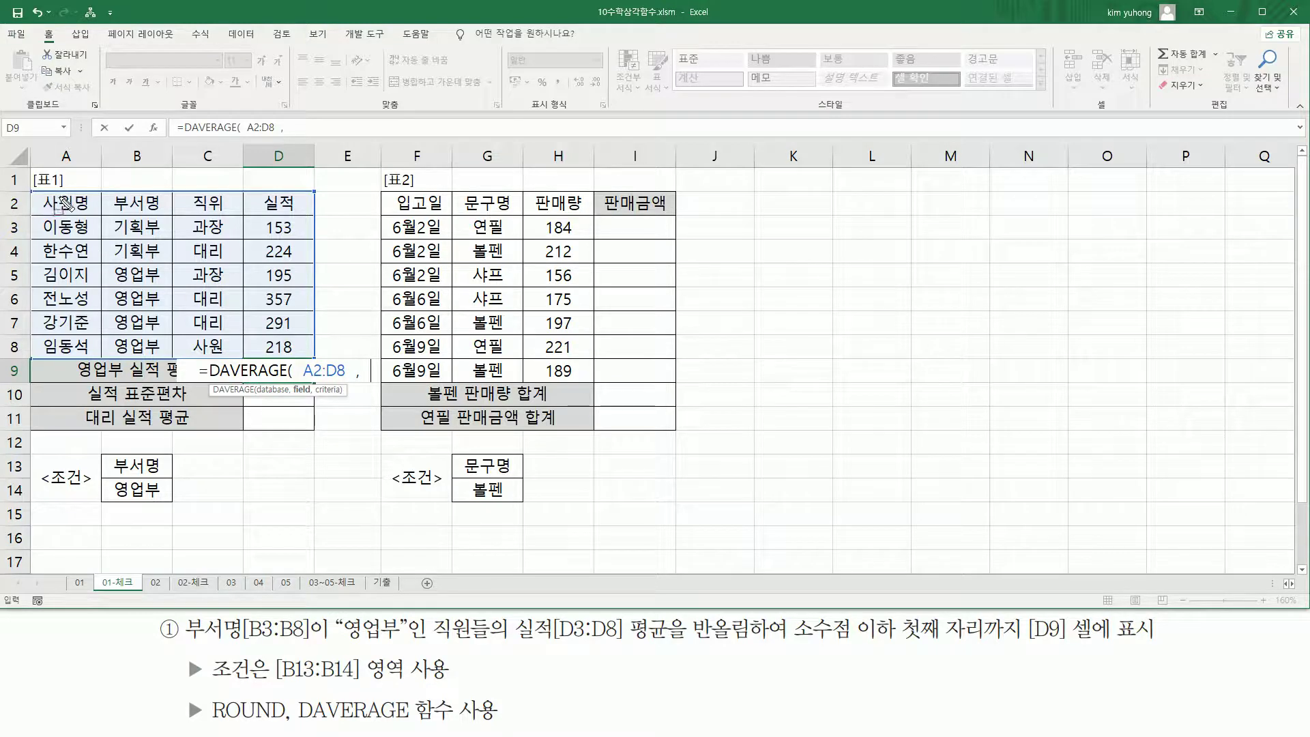
{"action": "left_click_drag", "start_coordinate": [69, 186], "coordinate": [68, 250]}
{"action": "left_click_drag", "start_coordinate": [138, 174], "coordinate": [139, 244]}
{"action": "left_click_drag", "start_coordinate": [207, 180], "coordinate": [213, 239]}
{"action": "left_click_drag", "start_coordinate": [279, 182], "coordinate": [282, 322]}
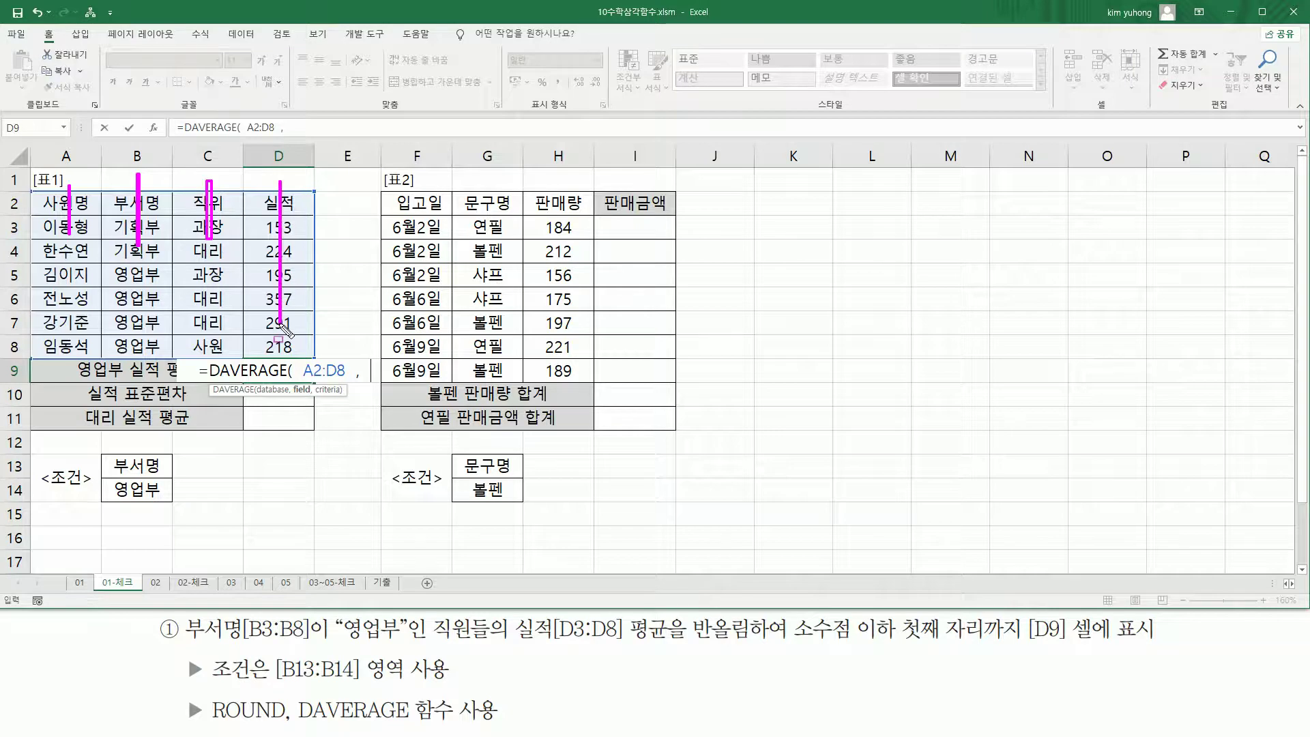
{"action": "key", "text": "Escape"}
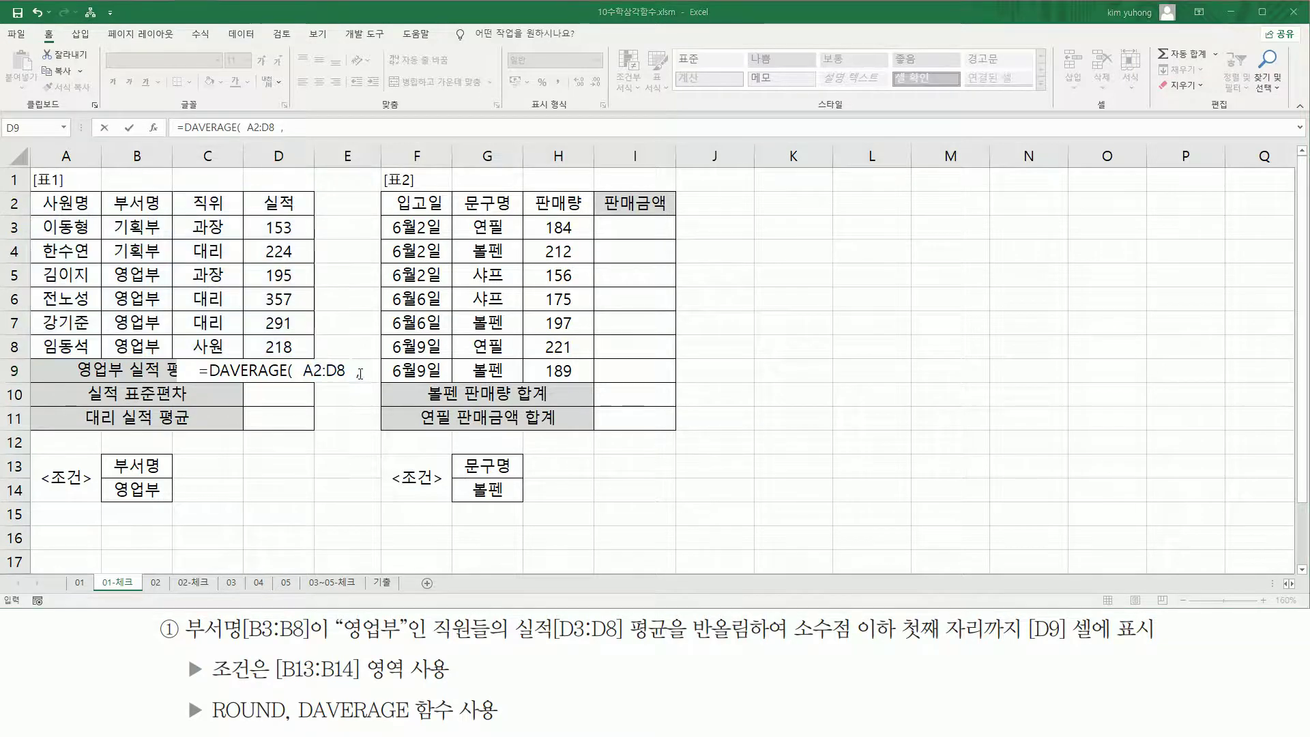
- Complete the DAVERAGE formula in D9 with field 4 and criteria range B13:B14
{"action": "type", "text": "4"}
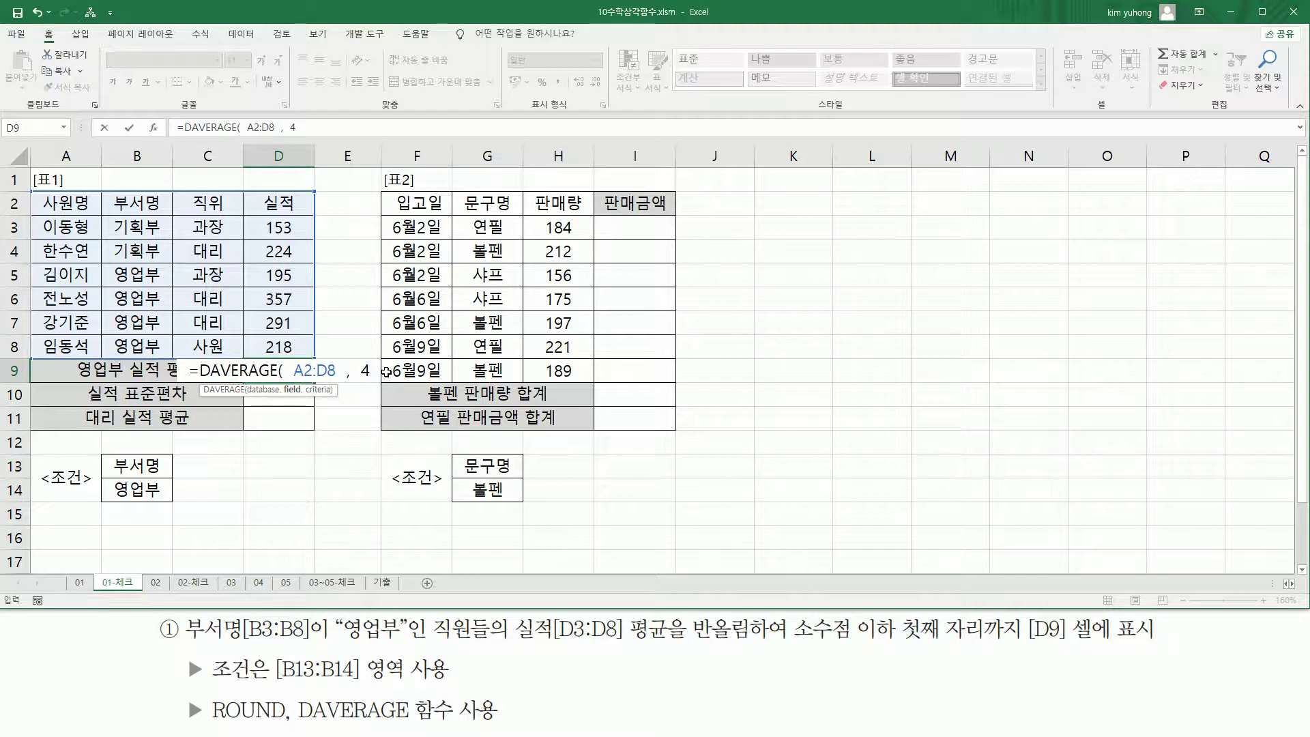
{"action": "type", "text": " ,"}
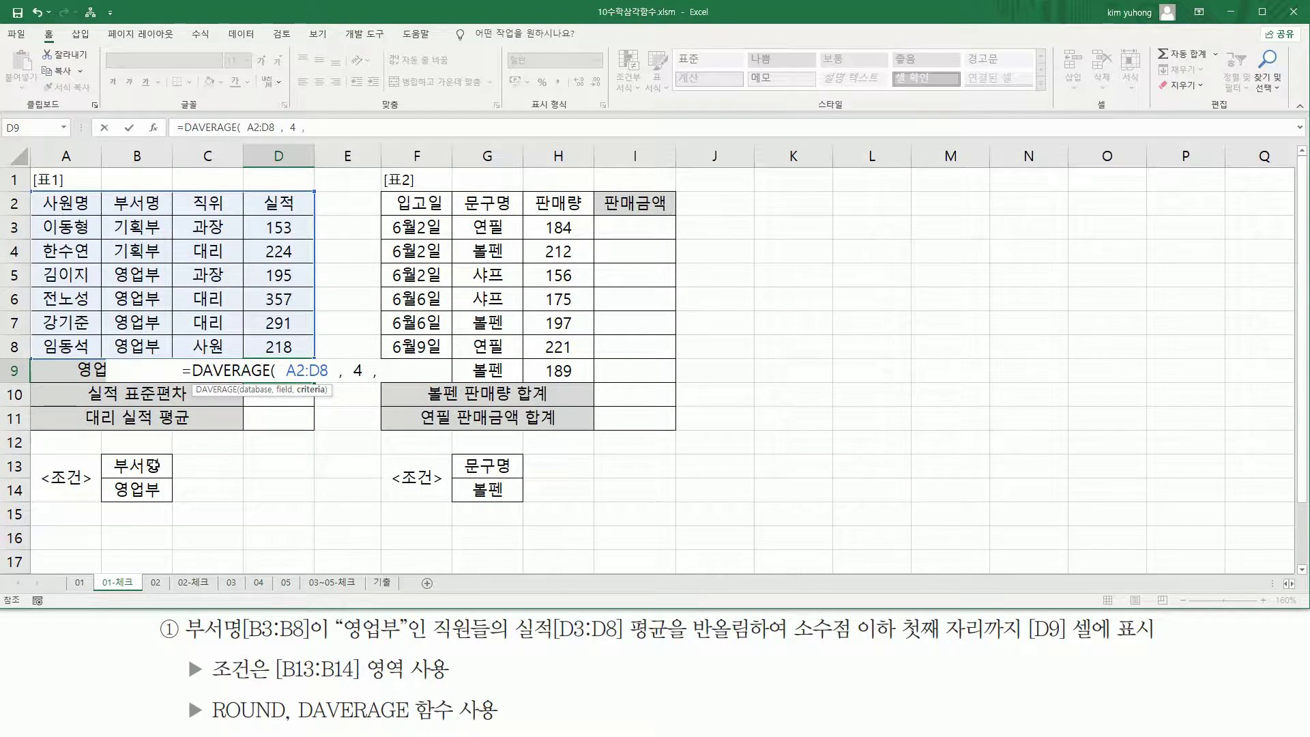
{"action": "left_click_drag", "start_coordinate": [152, 465], "coordinate": [156, 490]}
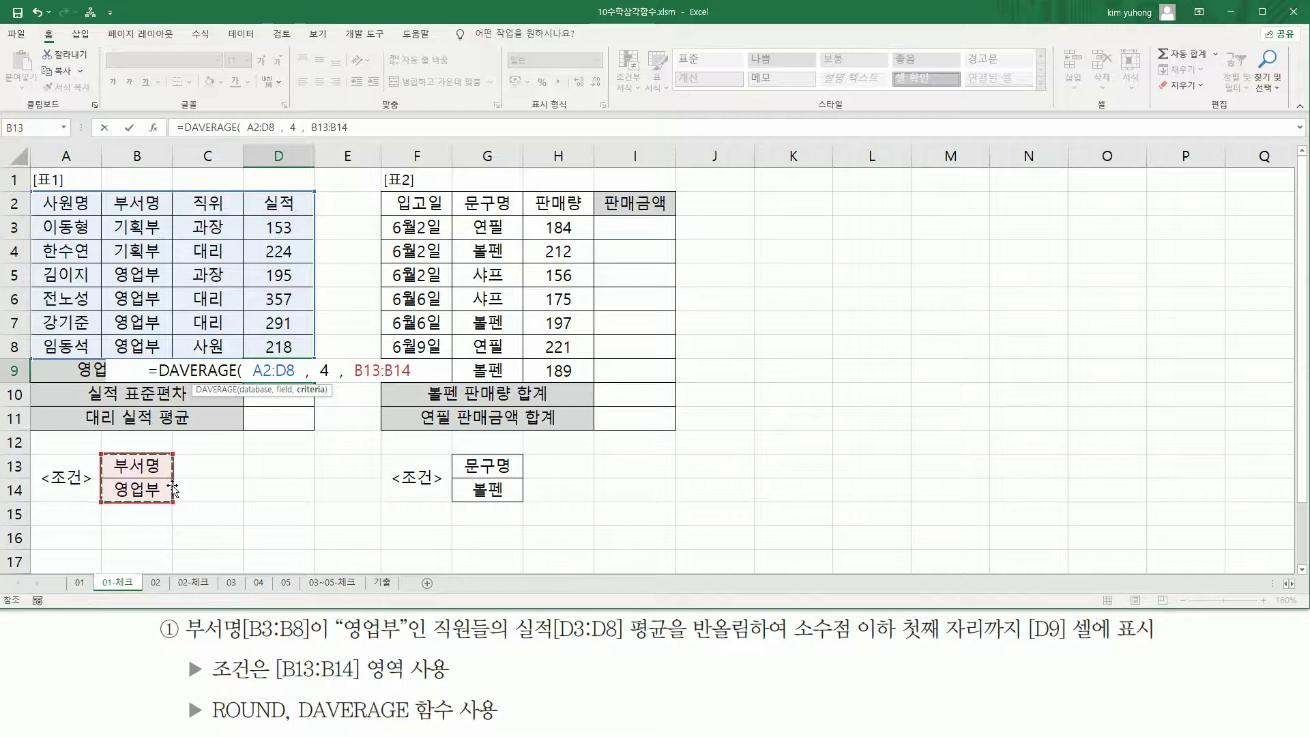
{"action": "type", "text": ")"}
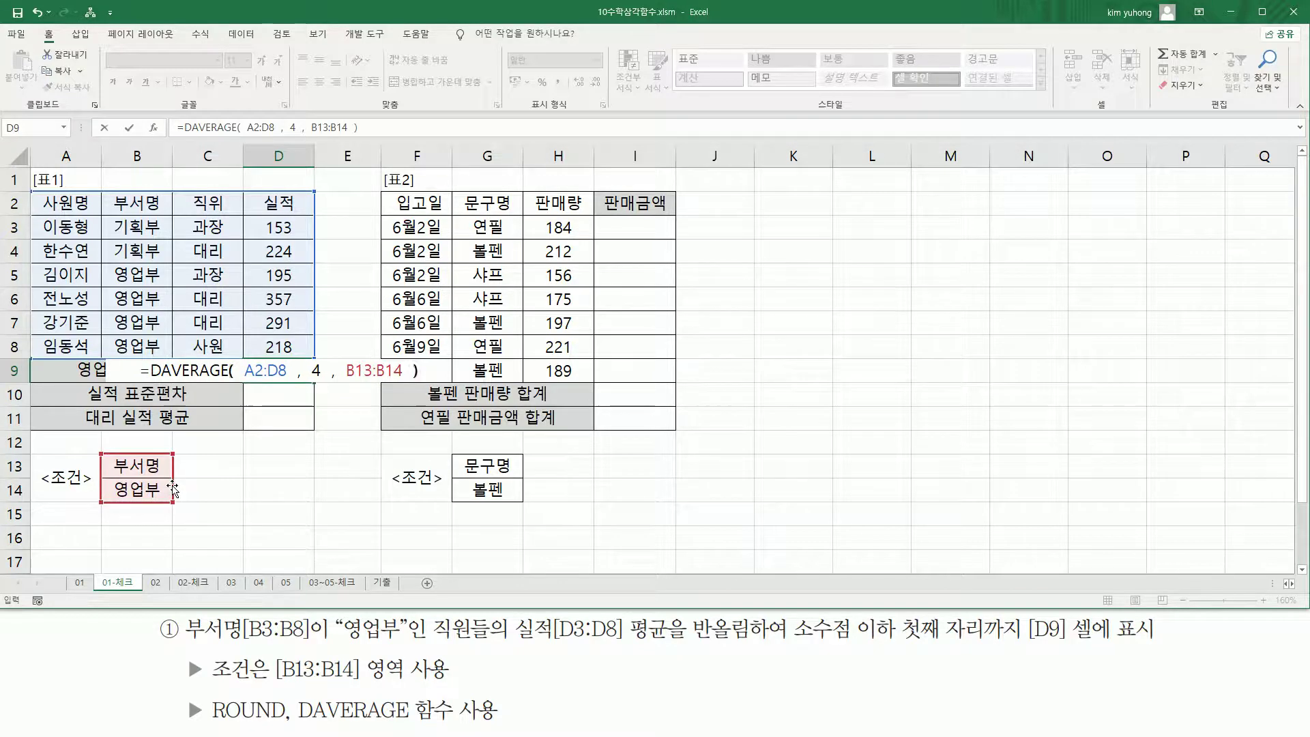
{"action": "key", "text": "Return"}
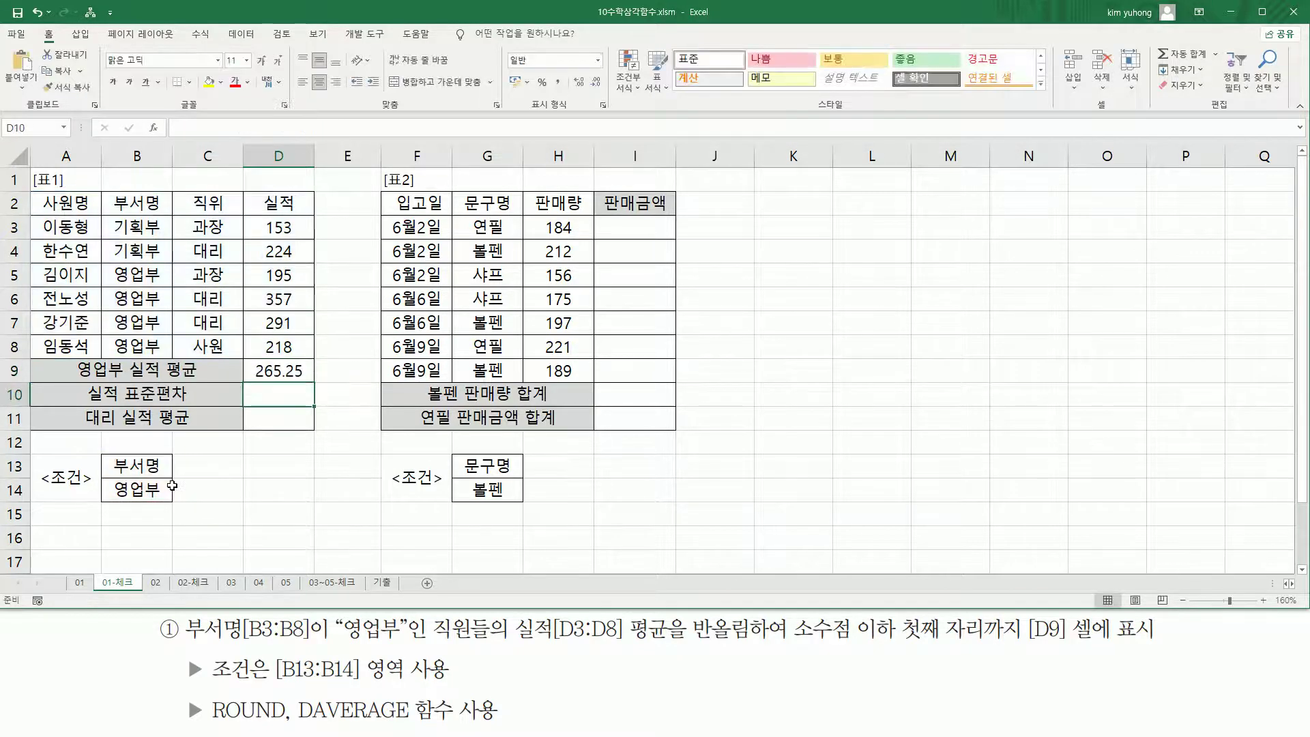
{"action": "left_click", "coordinate": [291, 371]}
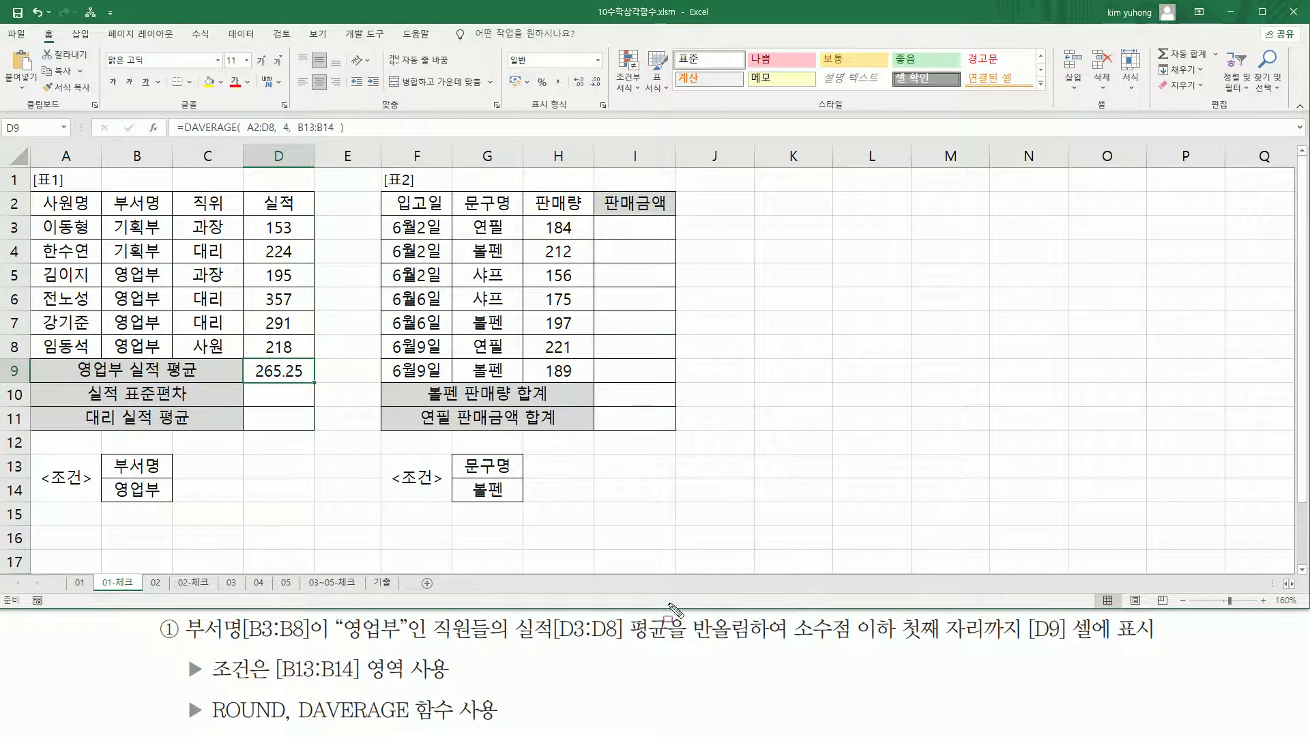
{"action": "left_click_drag", "start_coordinate": [691, 642], "coordinate": [1021, 643]}
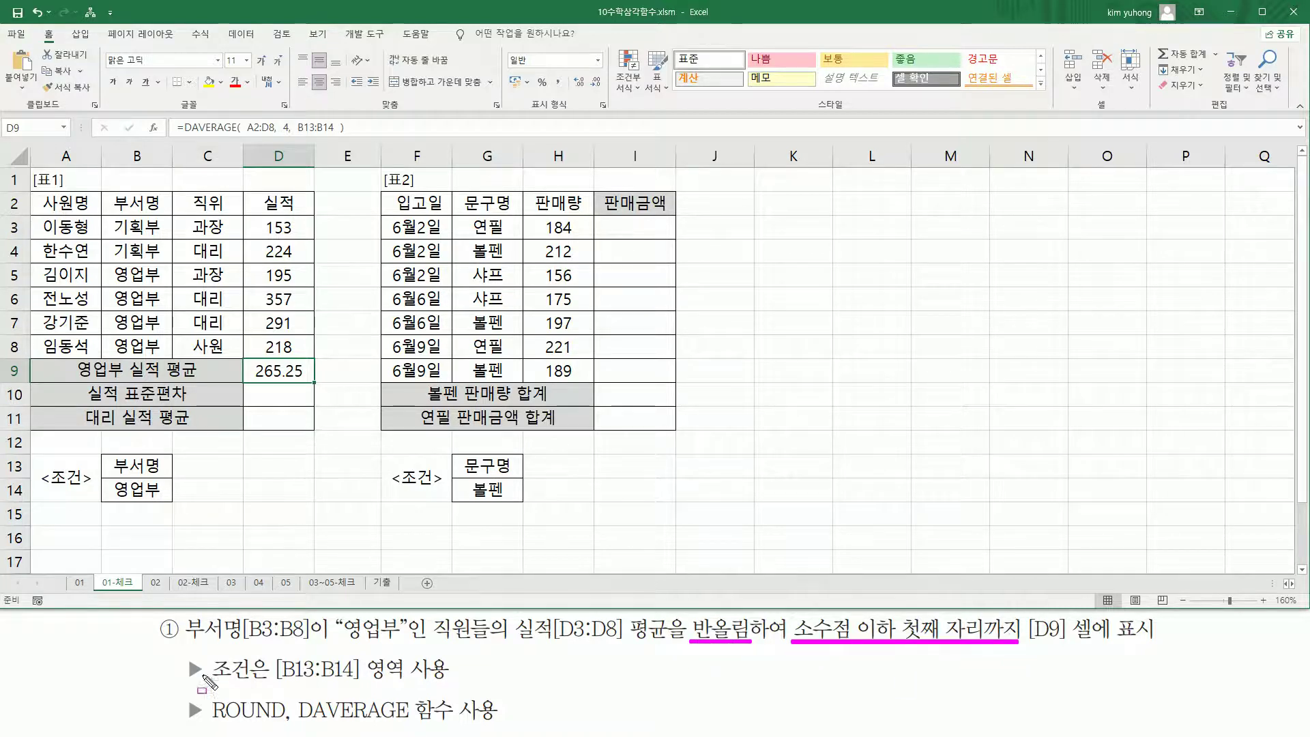
{"action": "left_click_drag", "start_coordinate": [210, 691], "coordinate": [286, 726]}
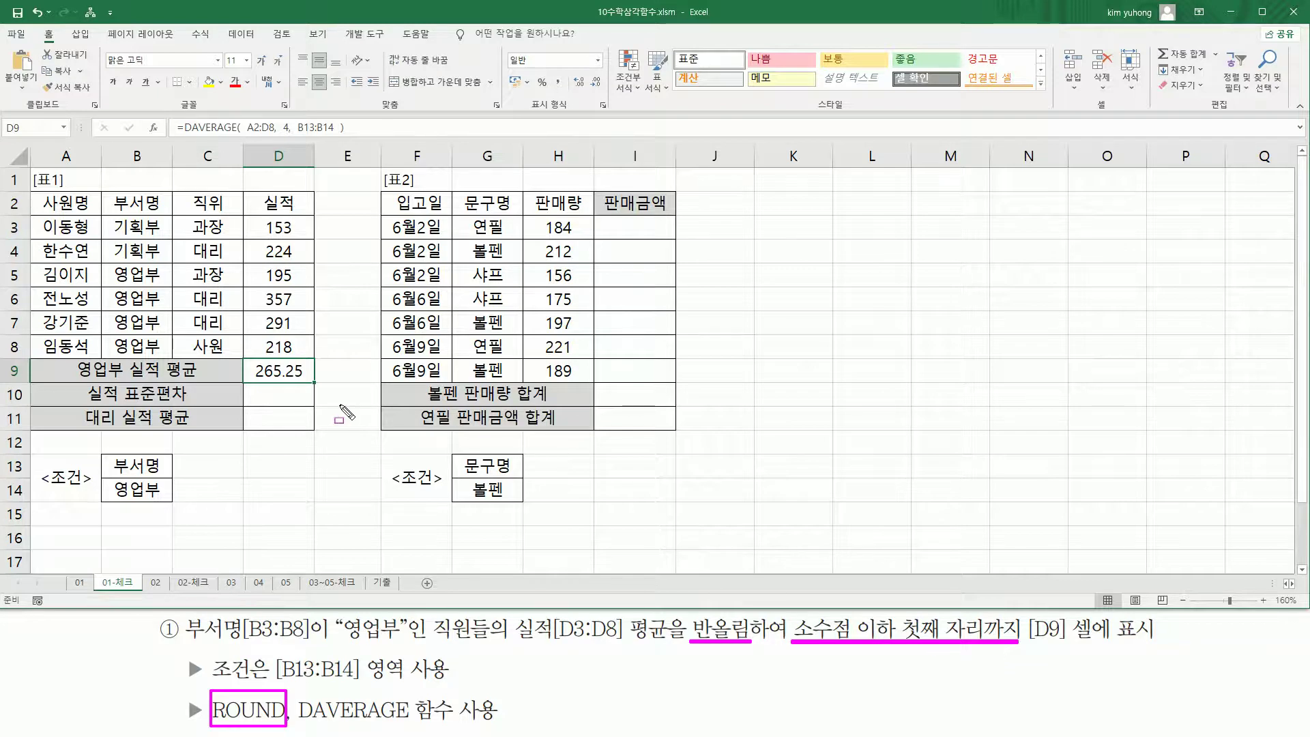
- Wrap the DAVERAGE formula in D9 in ROUND with 1 decimal digit
{"action": "double_click", "coordinate": [282, 381]}
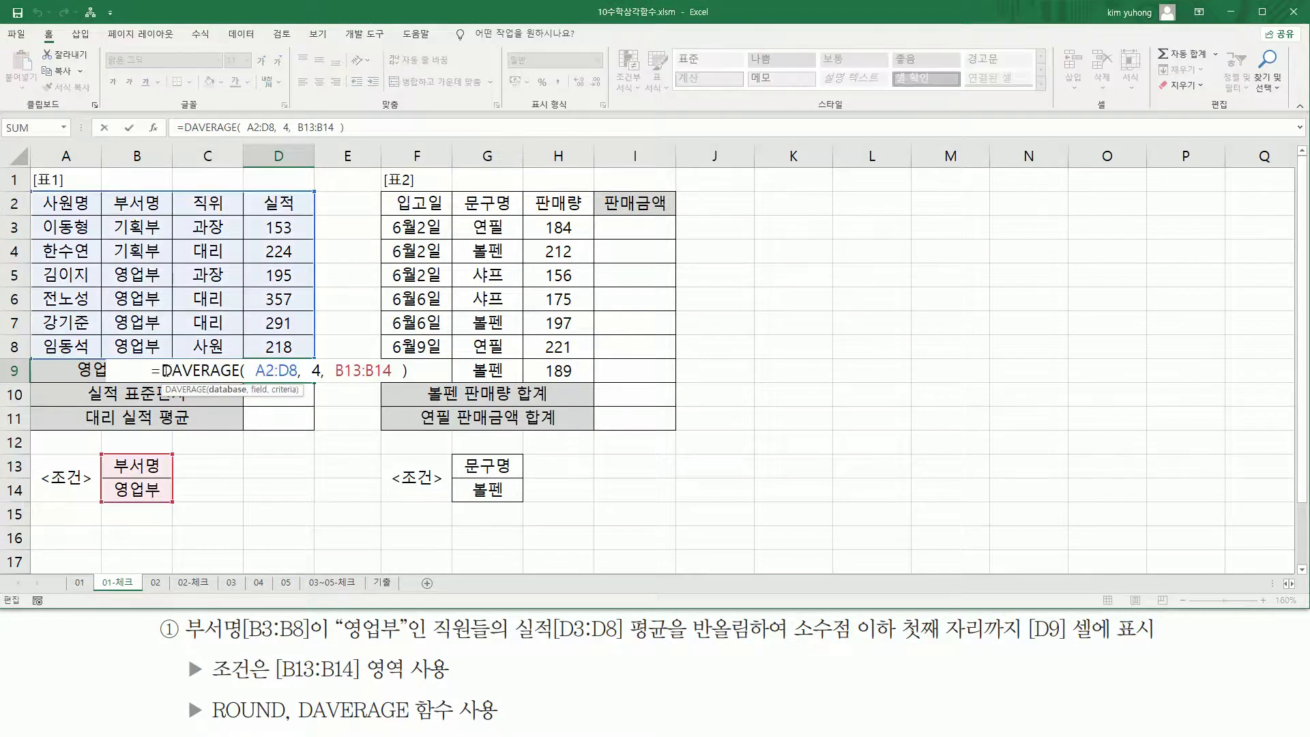
{"action": "left_click", "coordinate": [166, 370]}
{"action": "type", "text": "ROUND"}
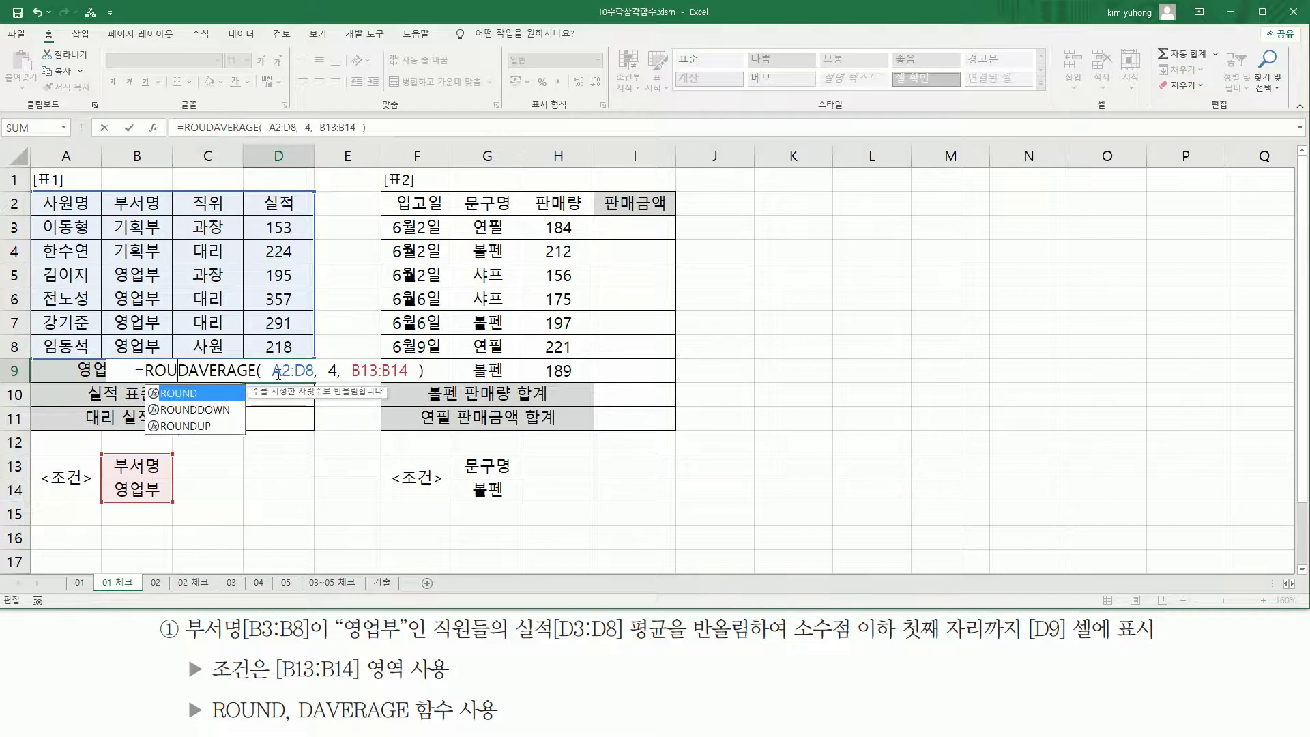
{"action": "type", "text": "("}
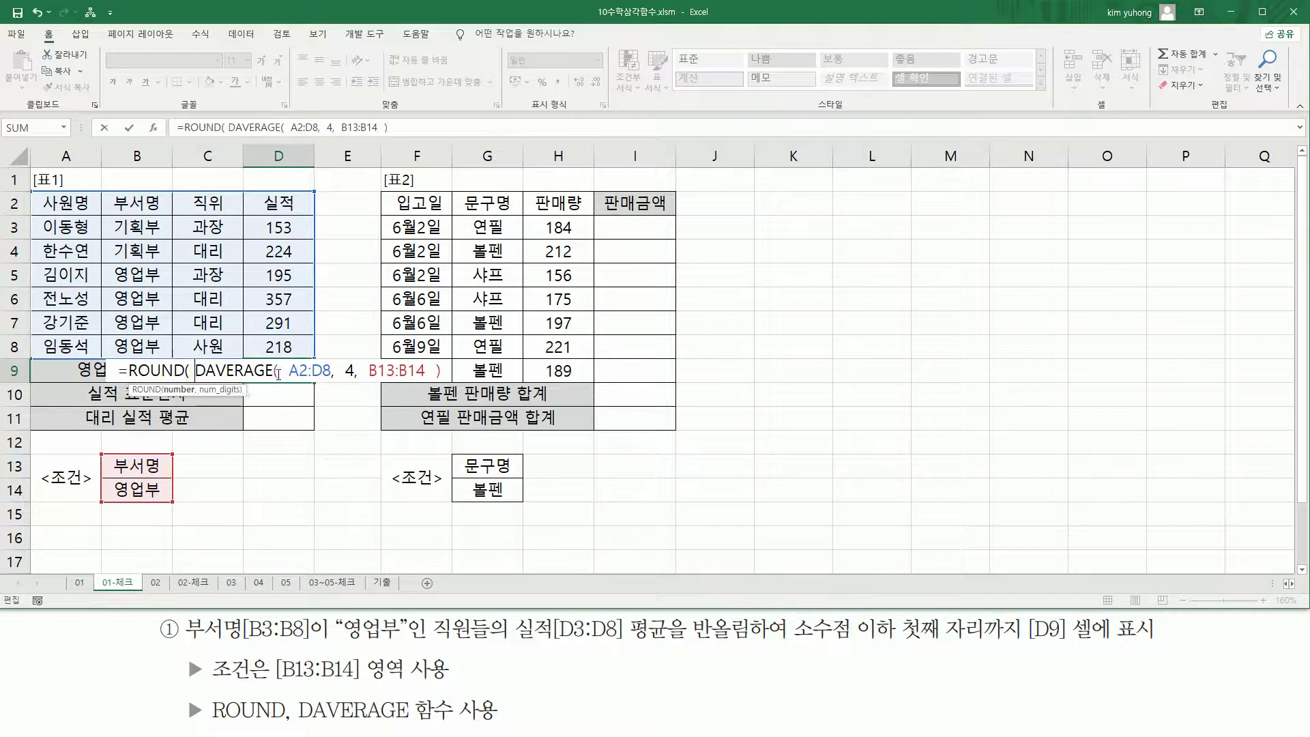
{"action": "key", "text": "shift+End"}
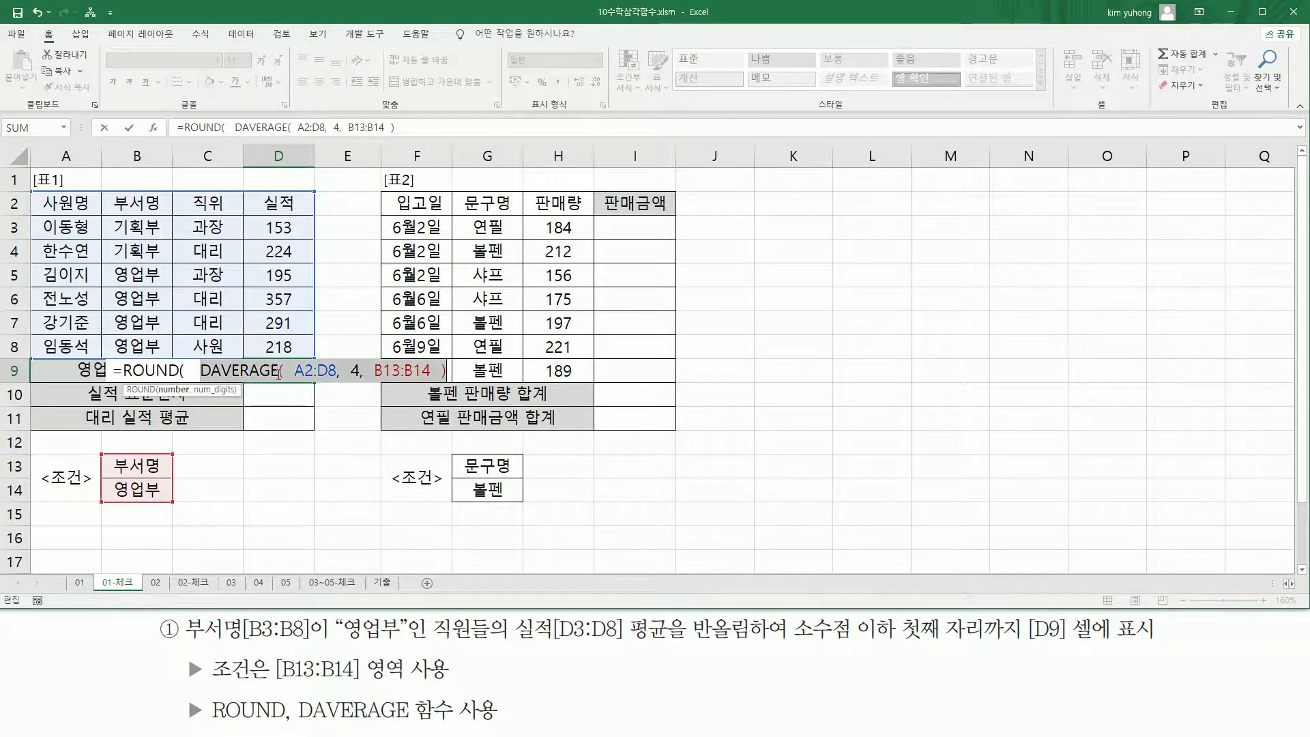
{"action": "key", "text": "End"}
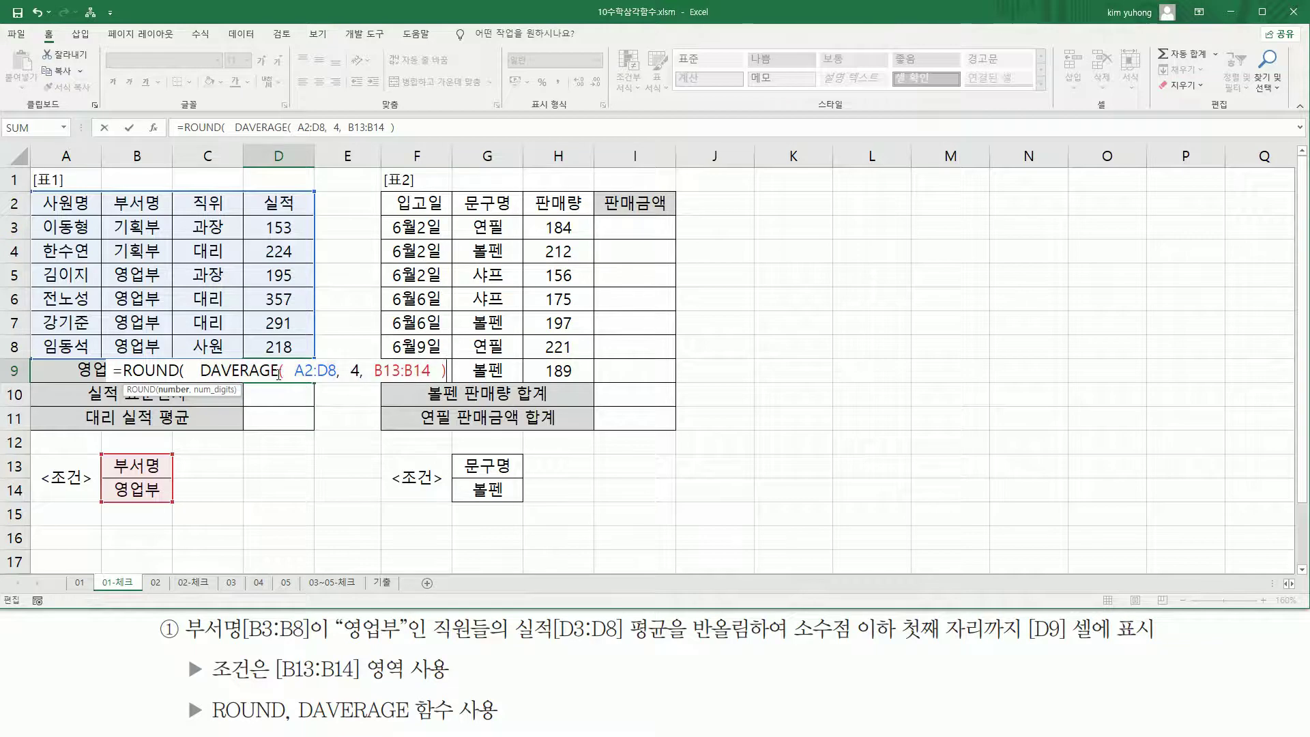
{"action": "type", "text": ", 1 "}
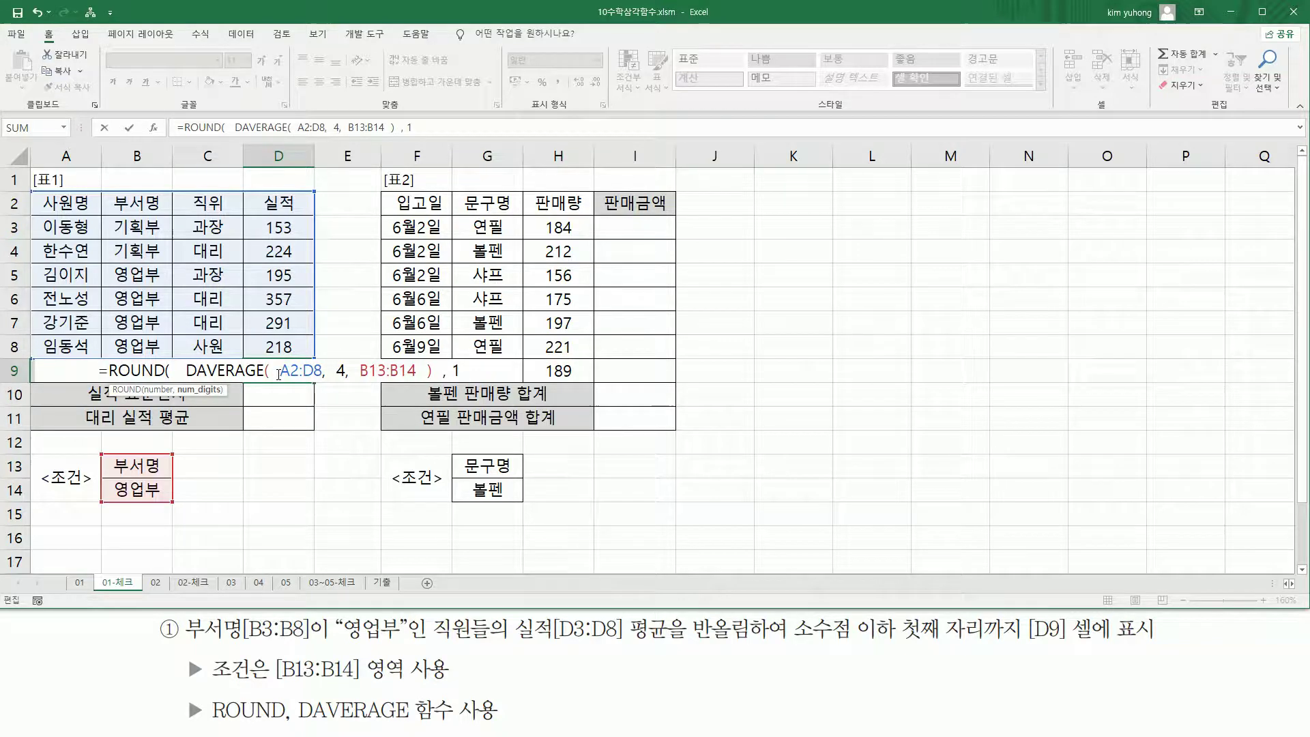
{"action": "type", "text": ")"}
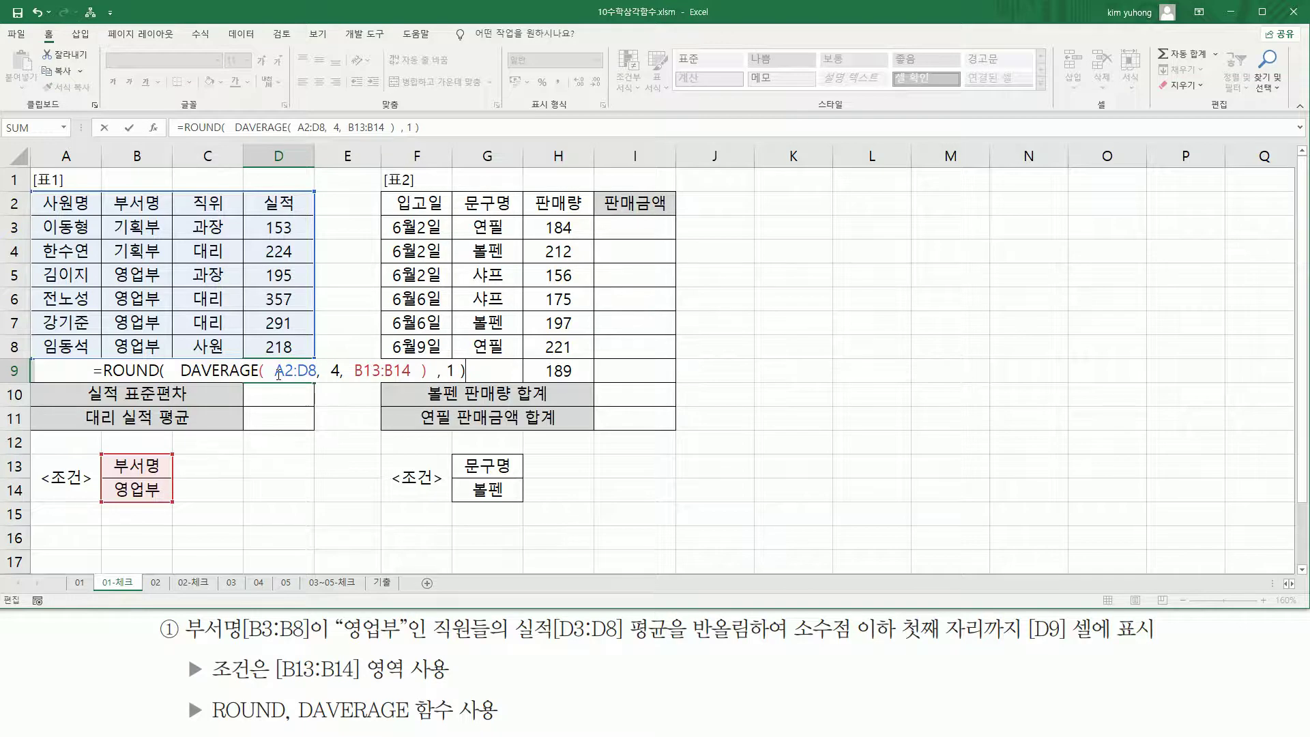
{"action": "key", "text": "Return"}
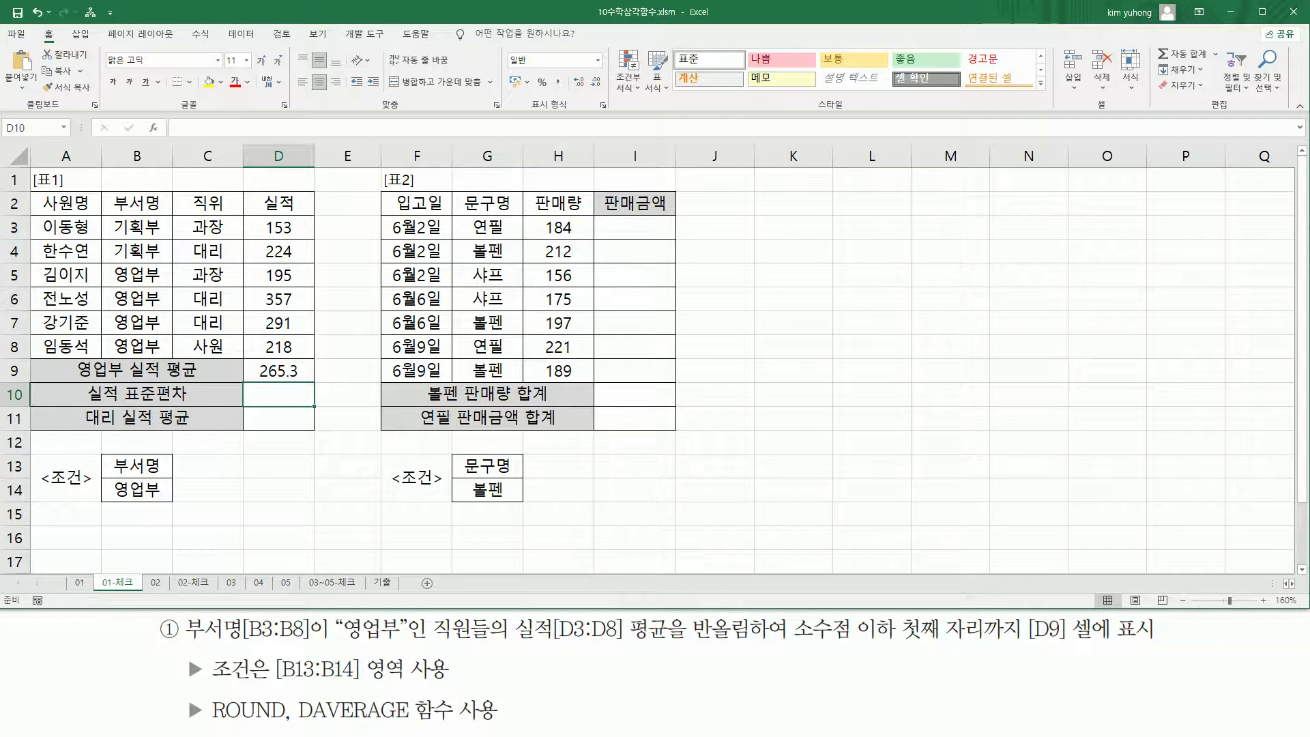
- Enter =ROUND( DAVERAGE( A2:D8, 4, B13:B14 ), 1 ) as plain text in cell B16 and colour it red
{"action": "left_click", "coordinate": [137, 536]}
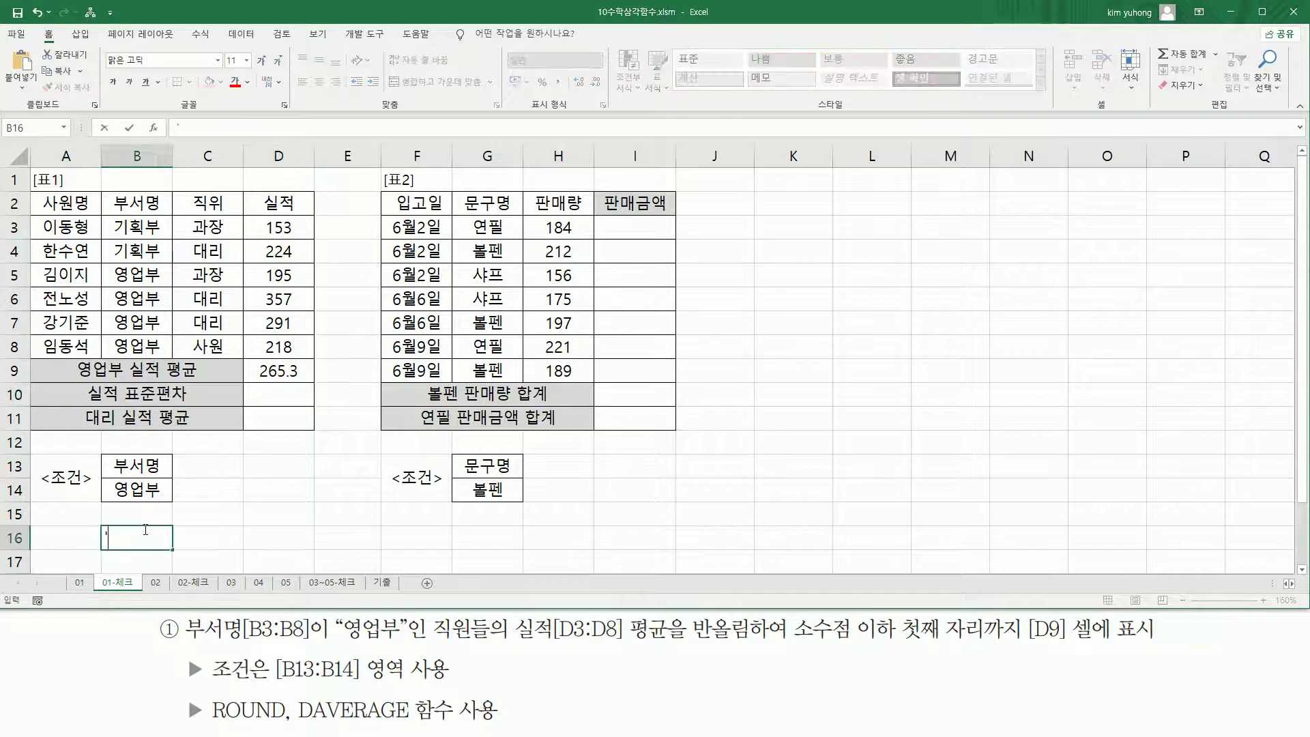
{"action": "type", "text": "=ROUND( DAVERAGE( A2:D8, 4, B13:B14 ), 1 )"}
{"action": "key", "text": "Return"}
{"action": "left_click", "coordinate": [130, 539]}
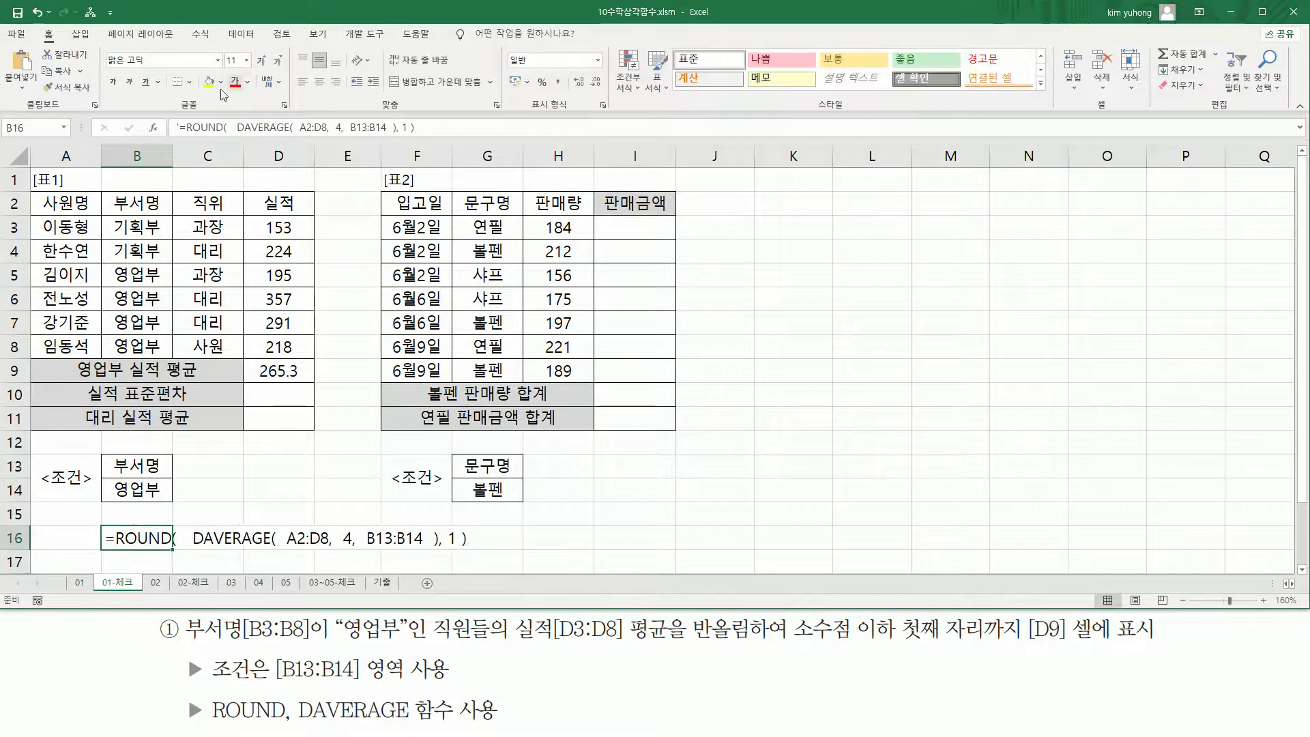
{"action": "left_click", "coordinate": [235, 81]}
{"action": "left_click", "coordinate": [279, 490]}
{"action": "mouse_move", "coordinate": [192, 547]}
{"action": "left_mouse_down"}
{"action": "mouse_move", "coordinate": [443, 550]}
{"action": "mouse_move", "coordinate": [437, 523]}
{"action": "left_mouse_up"}
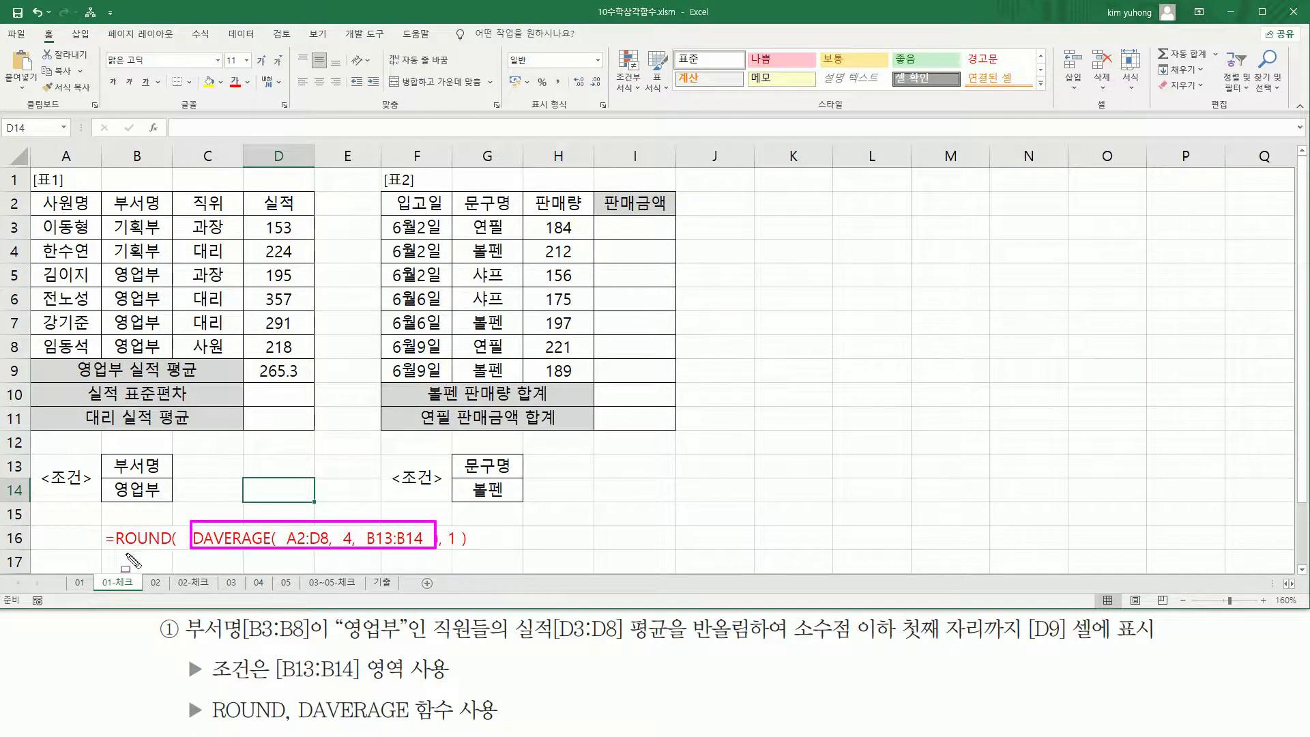
{"action": "left_click_drag", "start_coordinate": [109, 548], "coordinate": [170, 549]}
{"action": "left_click_drag", "start_coordinate": [447, 548], "coordinate": [457, 547]}
{"action": "key", "text": "Escape"}
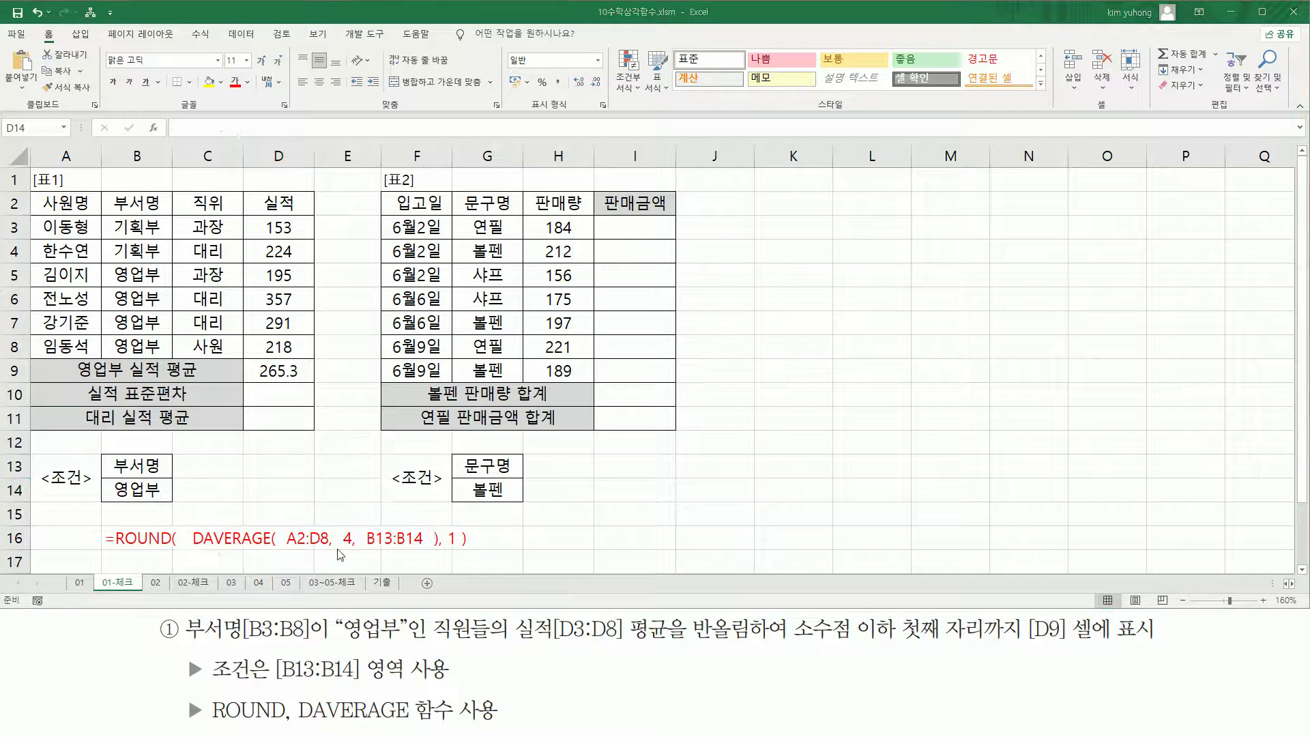
{"action": "left_click_drag", "start_coordinate": [285, 524], "coordinate": [326, 555]}
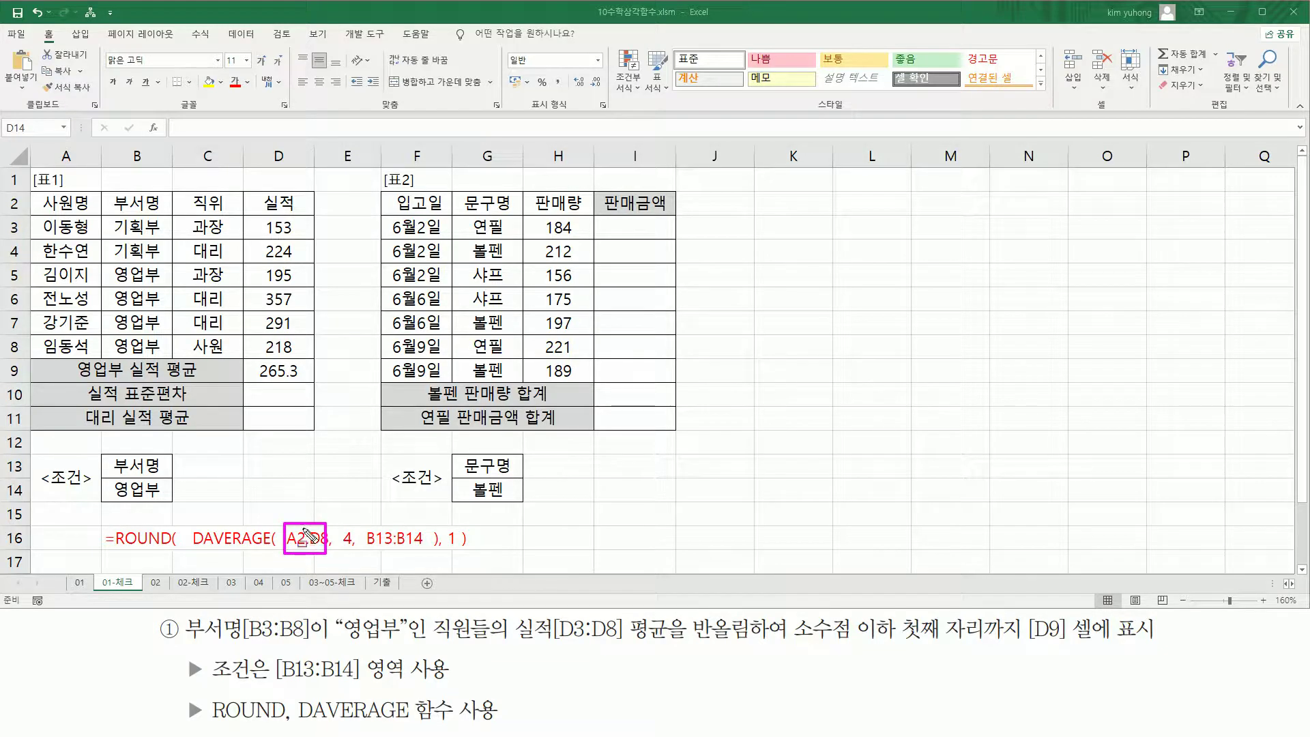
{"action": "left_click_drag", "start_coordinate": [338, 526], "coordinate": [354, 550]}
{"action": "left_click_drag", "start_coordinate": [203, 547], "coordinate": [271, 547]}
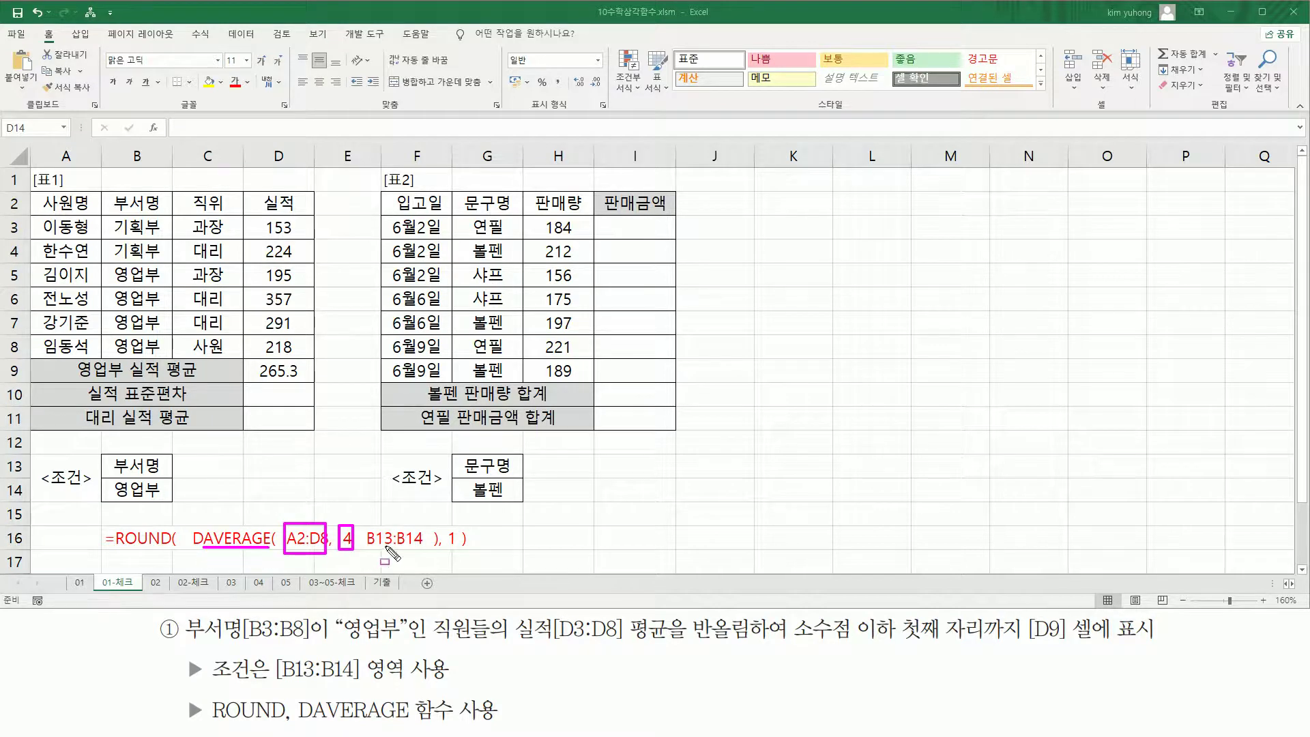
{"action": "mouse_move", "coordinate": [362, 544]}
{"action": "left_mouse_down"}
{"action": "mouse_move", "coordinate": [426, 544]}
{"action": "mouse_move", "coordinate": [425, 526]}
{"action": "left_mouse_up"}
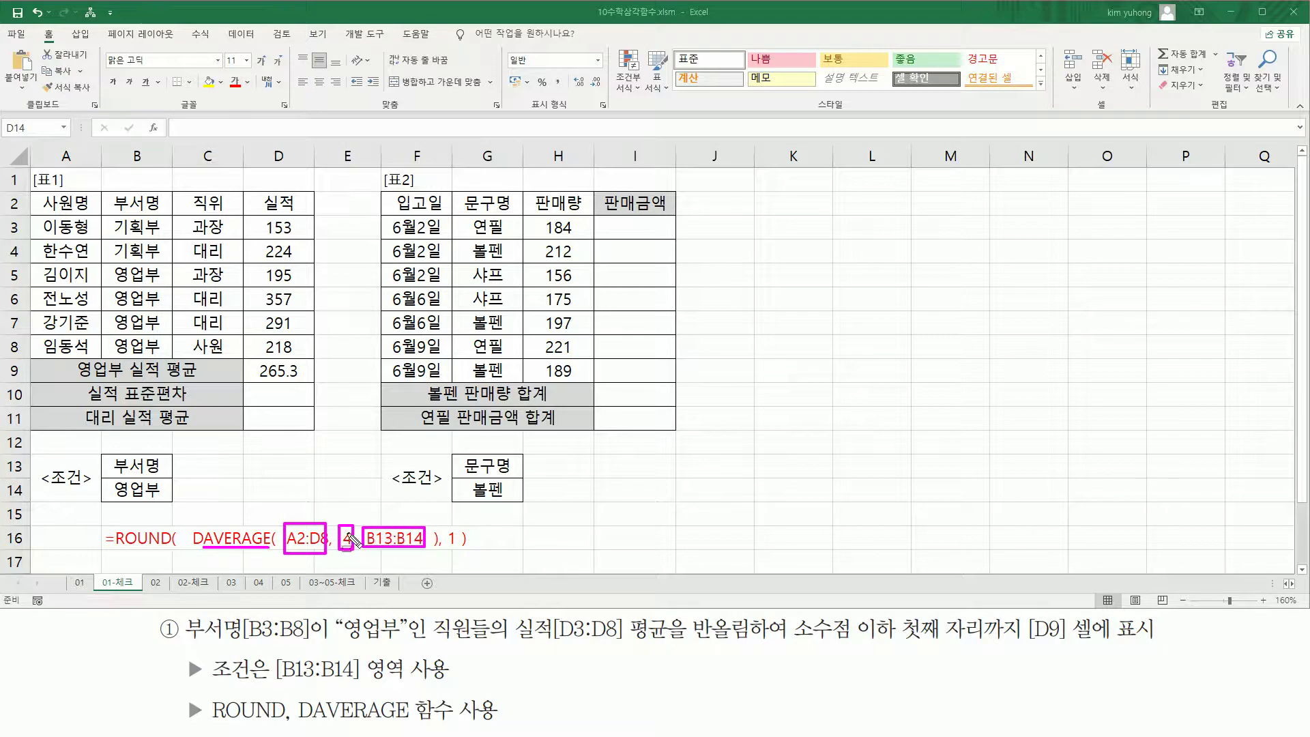
{"action": "key", "text": "Escape"}
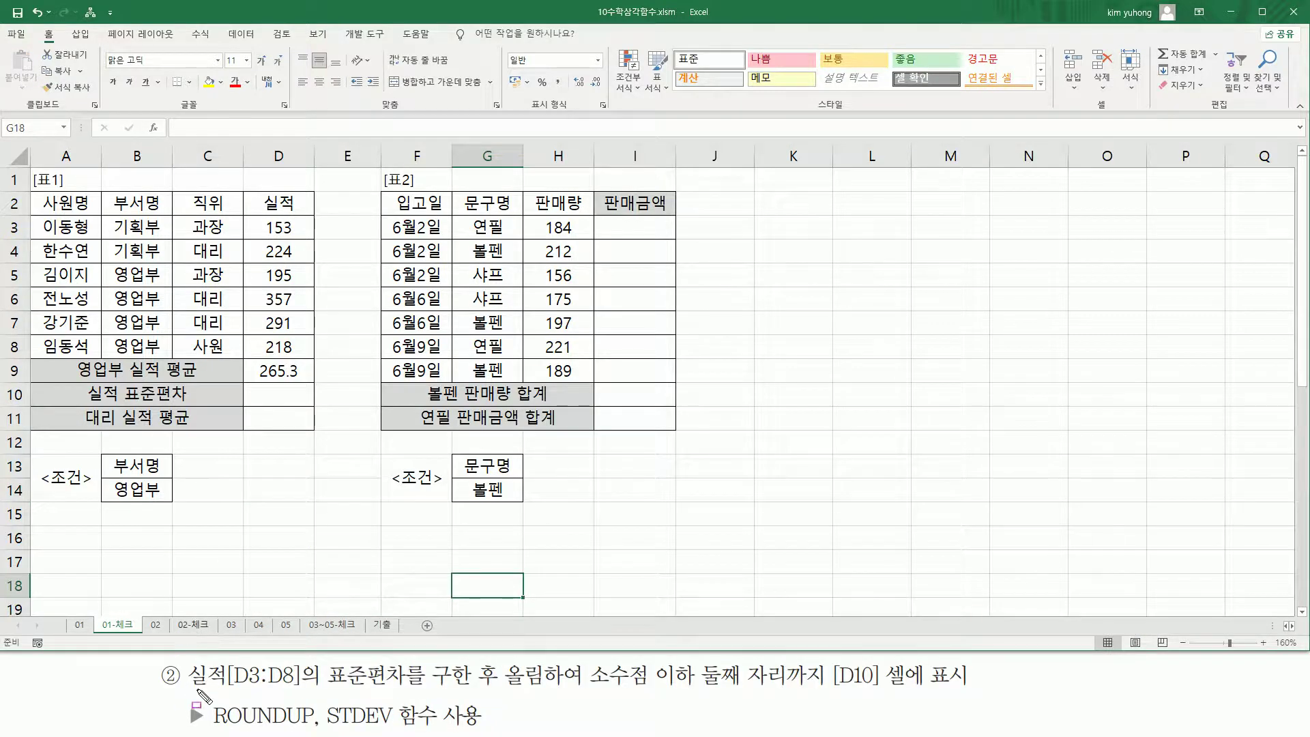
{"action": "left_click_drag", "start_coordinate": [189, 690], "coordinate": [407, 693]}
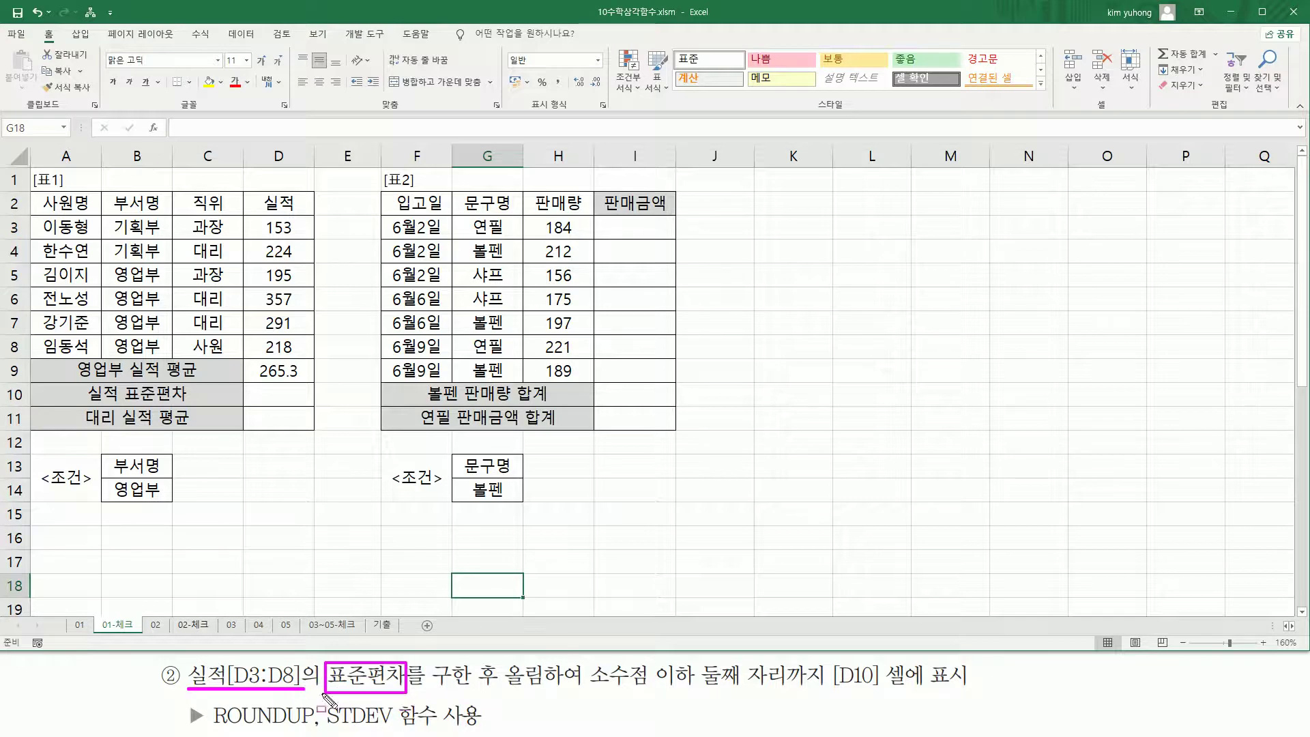
{"action": "mouse_move", "coordinate": [265, 215]}
{"action": "left_mouse_down"}
{"action": "mouse_move", "coordinate": [274, 330]}
{"action": "mouse_move", "coordinate": [304, 356]}
{"action": "left_mouse_up"}
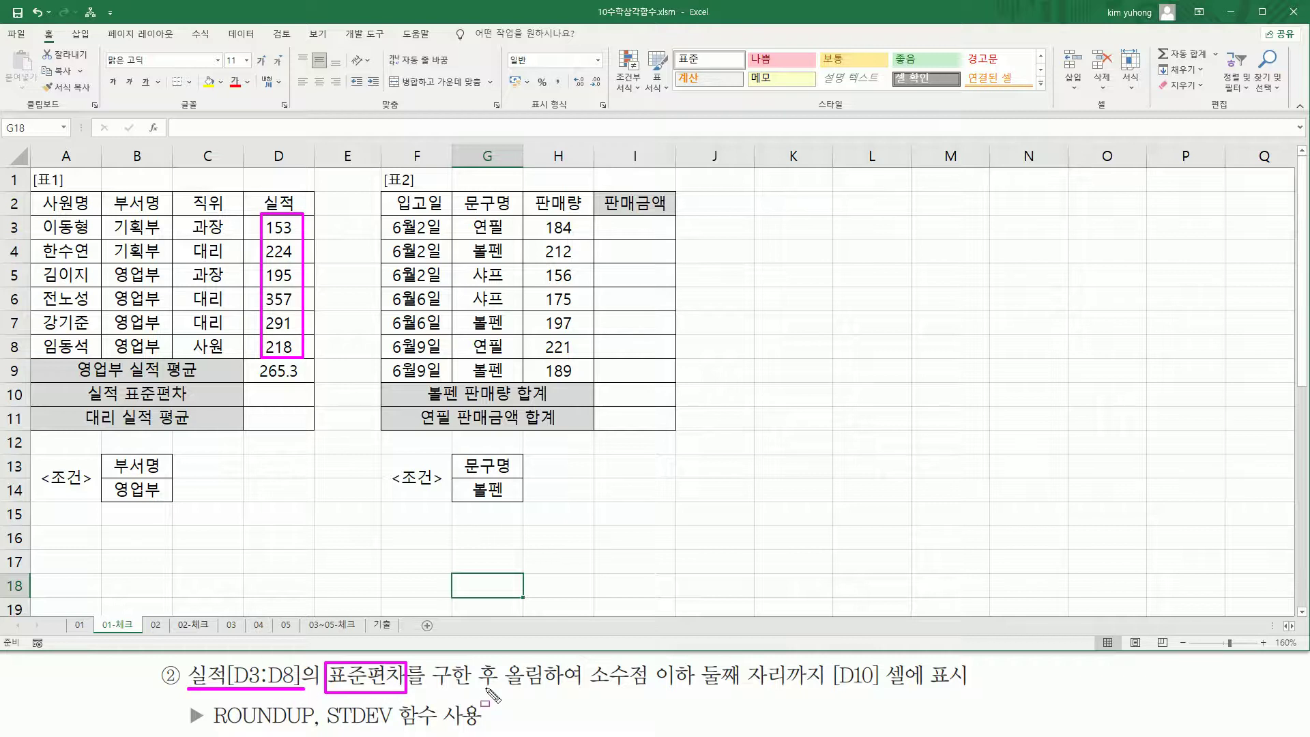
{"action": "mouse_move", "coordinate": [502, 690]}
{"action": "left_mouse_down"}
{"action": "mouse_move", "coordinate": [544, 690]}
{"action": "mouse_move", "coordinate": [546, 673]}
{"action": "mouse_move", "coordinate": [973, 688]}
{"action": "left_mouse_up"}
{"action": "mouse_move", "coordinate": [253, 387]}
{"action": "left_mouse_down"}
{"action": "mouse_move", "coordinate": [293, 386]}
{"action": "mouse_move", "coordinate": [299, 407]}
{"action": "left_mouse_up"}
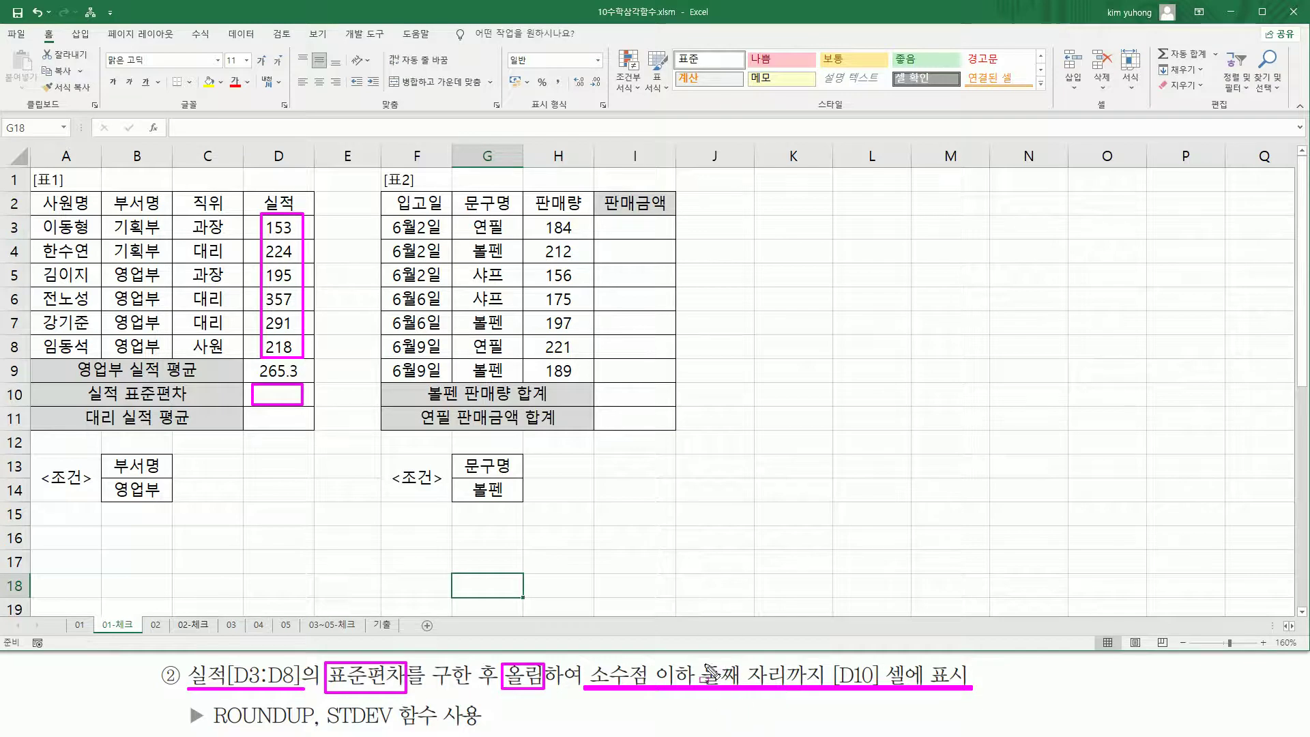
{"action": "left_click_drag", "start_coordinate": [213, 726], "coordinate": [312, 729]}
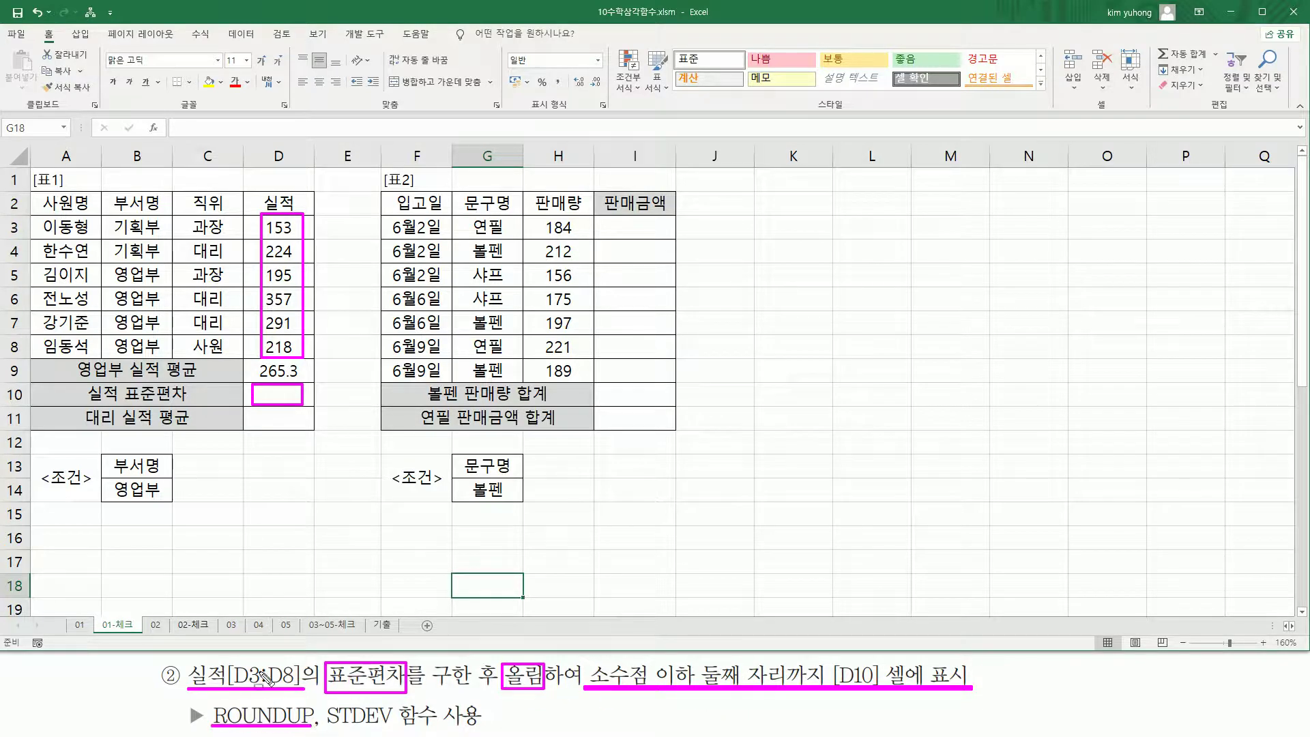
{"action": "mouse_move", "coordinate": [325, 698]}
{"action": "left_mouse_down"}
{"action": "mouse_move", "coordinate": [347, 730]}
{"action": "mouse_move", "coordinate": [400, 732]}
{"action": "left_mouse_up"}
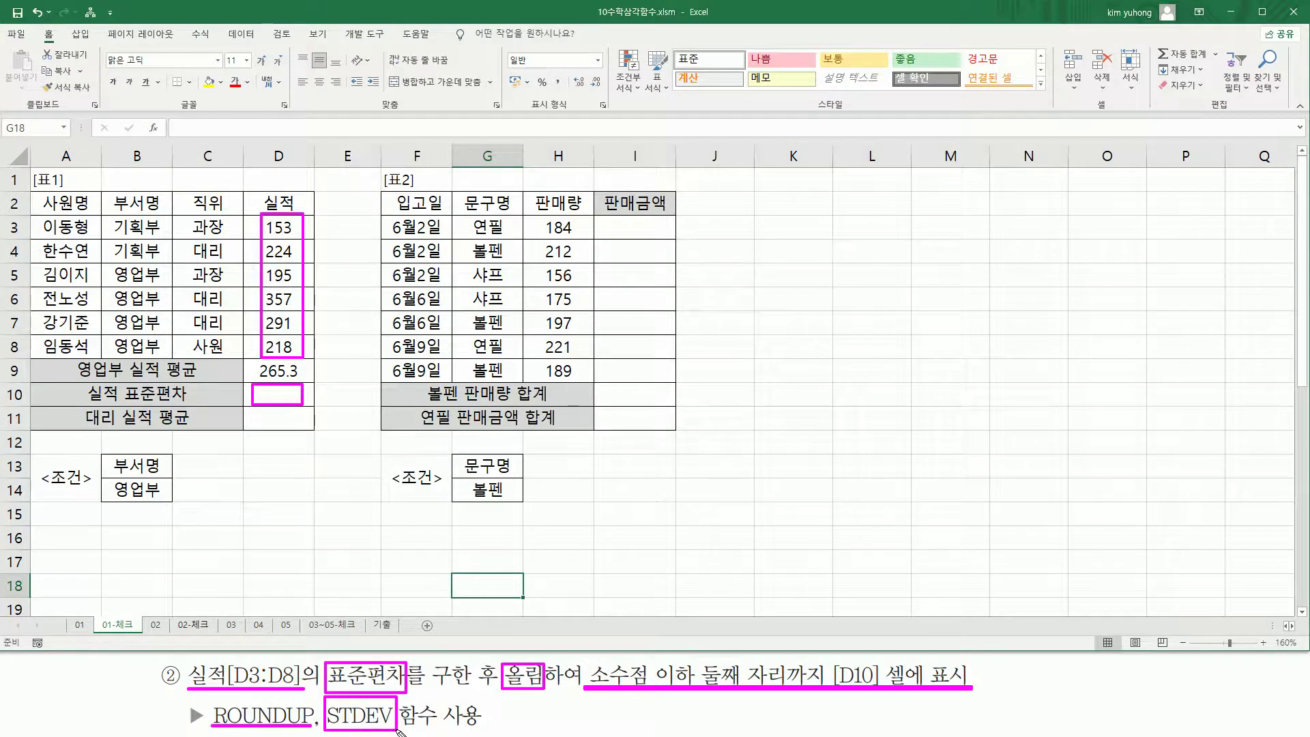
{"action": "key", "text": "Escape"}
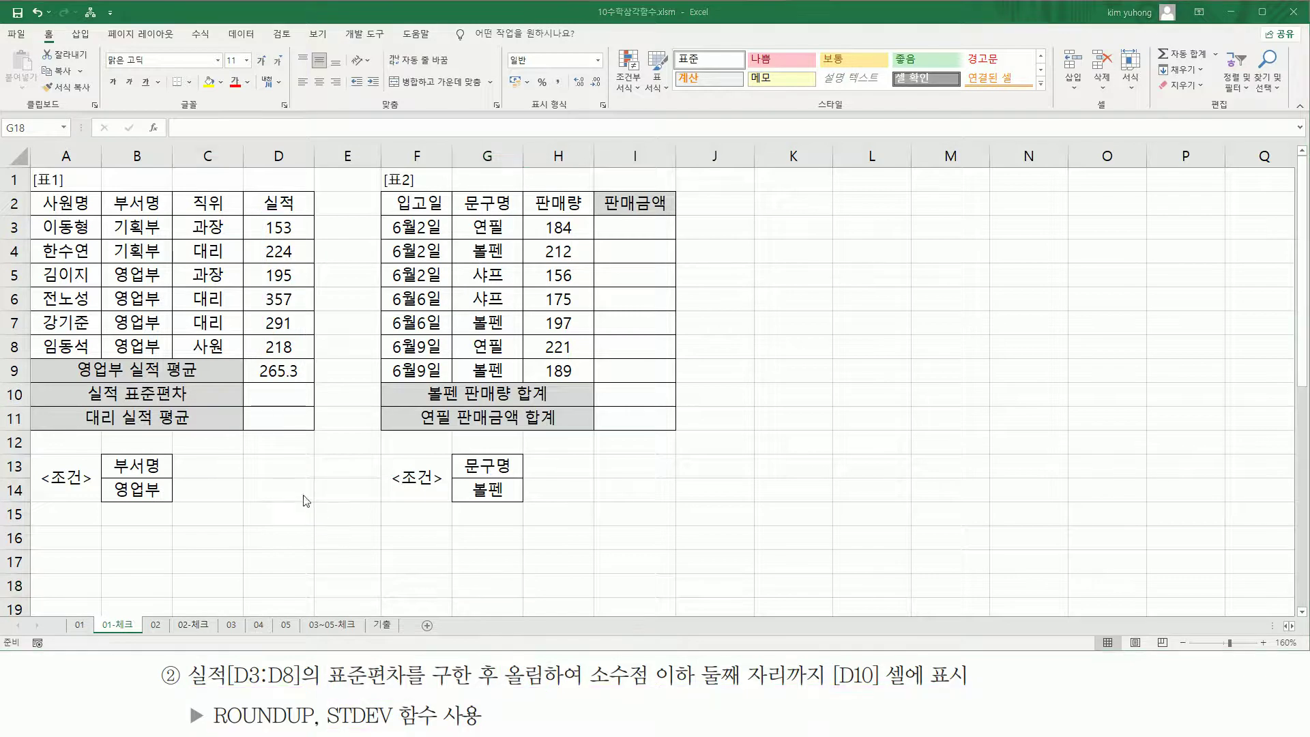
- Enter a STDEV formula in cell D10 for the standard deviation of the performance values D3:D8
{"action": "left_click", "coordinate": [264, 402]}
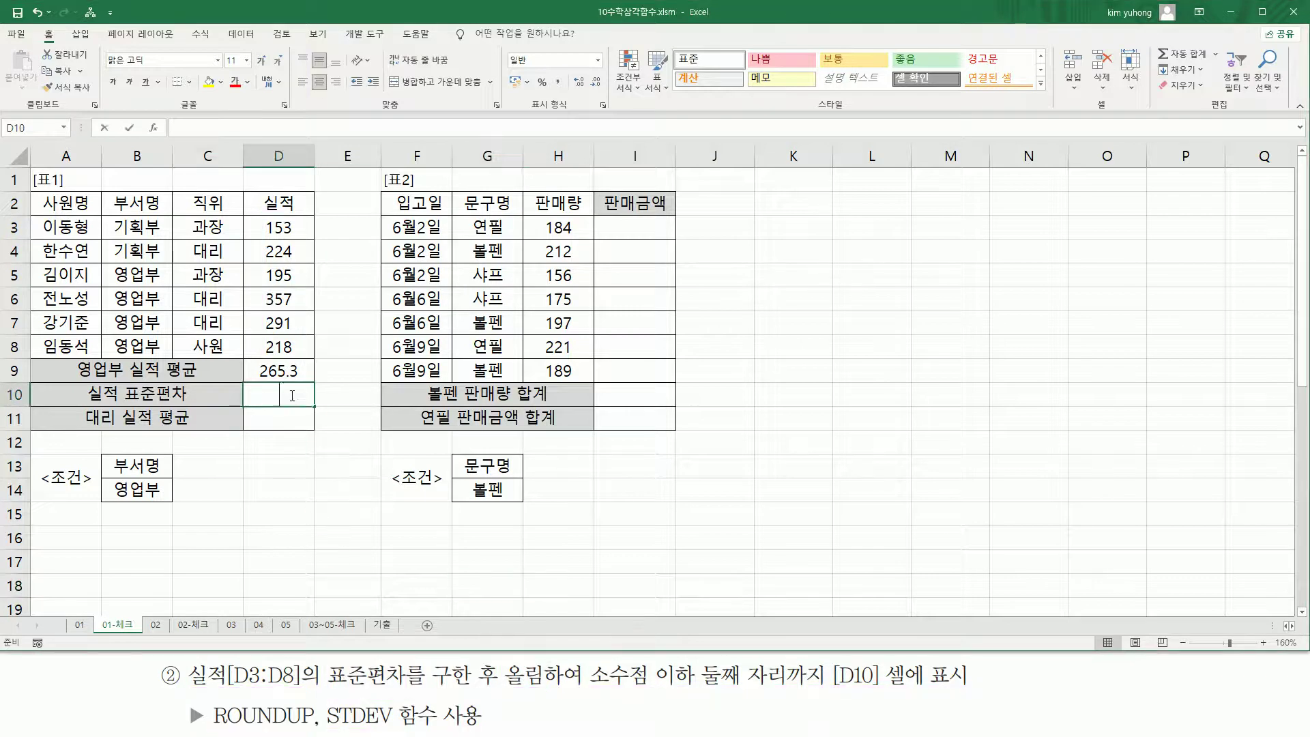
{"action": "type", "text": "=ST"}
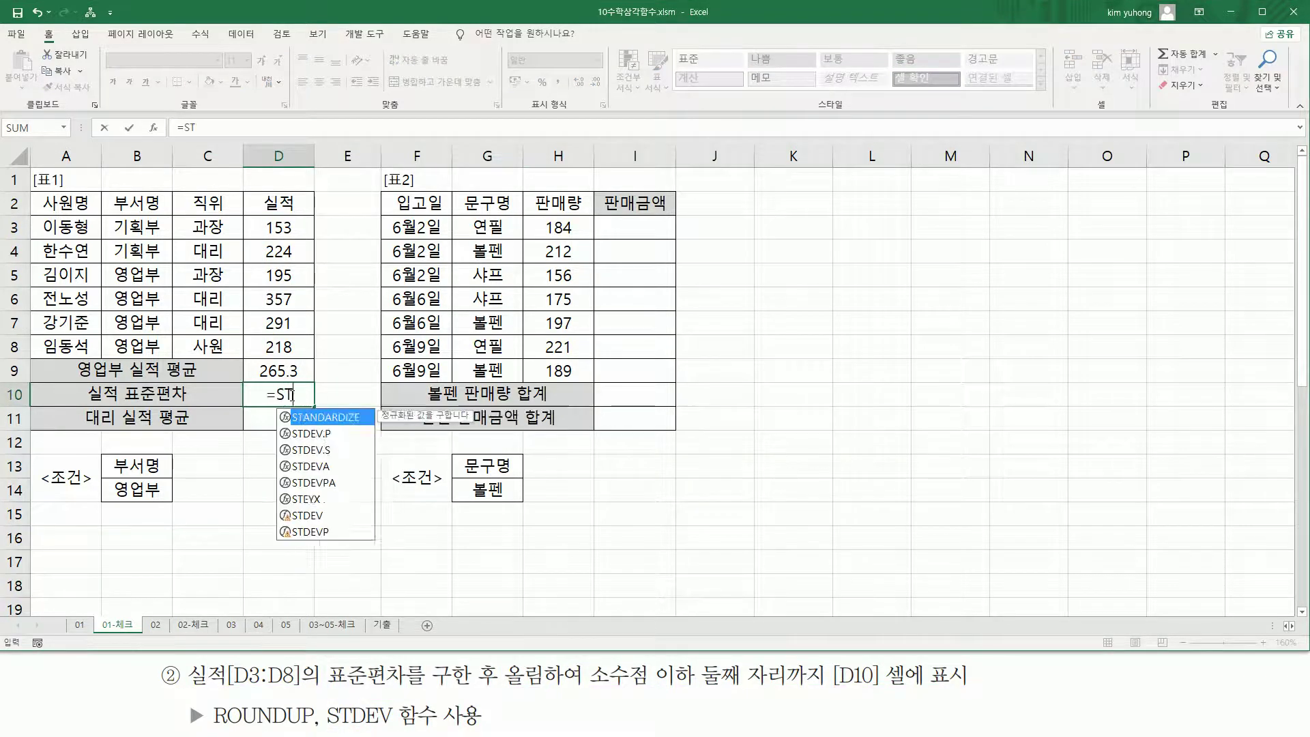
{"action": "type", "text": "DEV("}
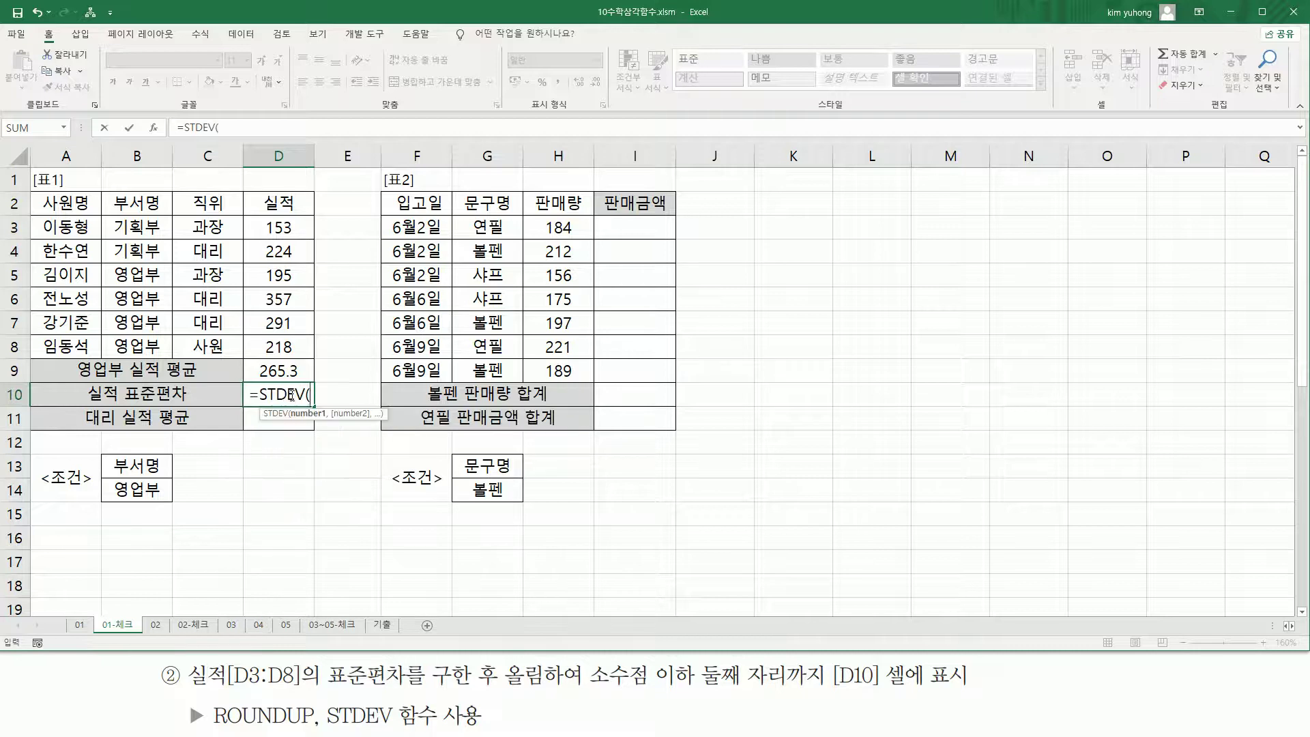
{"action": "left_click_drag", "start_coordinate": [293, 236], "coordinate": [286, 348]}
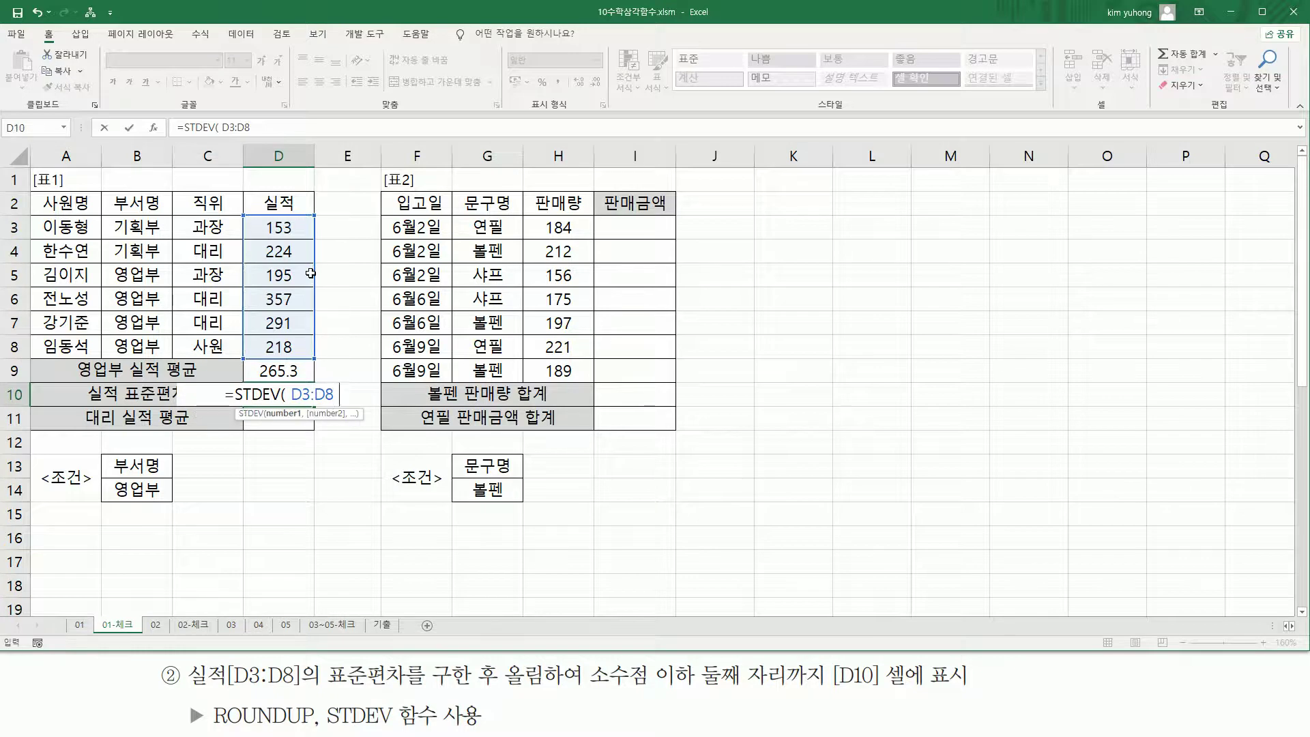
{"action": "type", "text": ")"}
{"action": "key", "text": "Return"}
- Wrap the STDEV formula in D10 in ROUNDUP with 2 decimal digits
{"action": "left_click", "coordinate": [271, 398]}
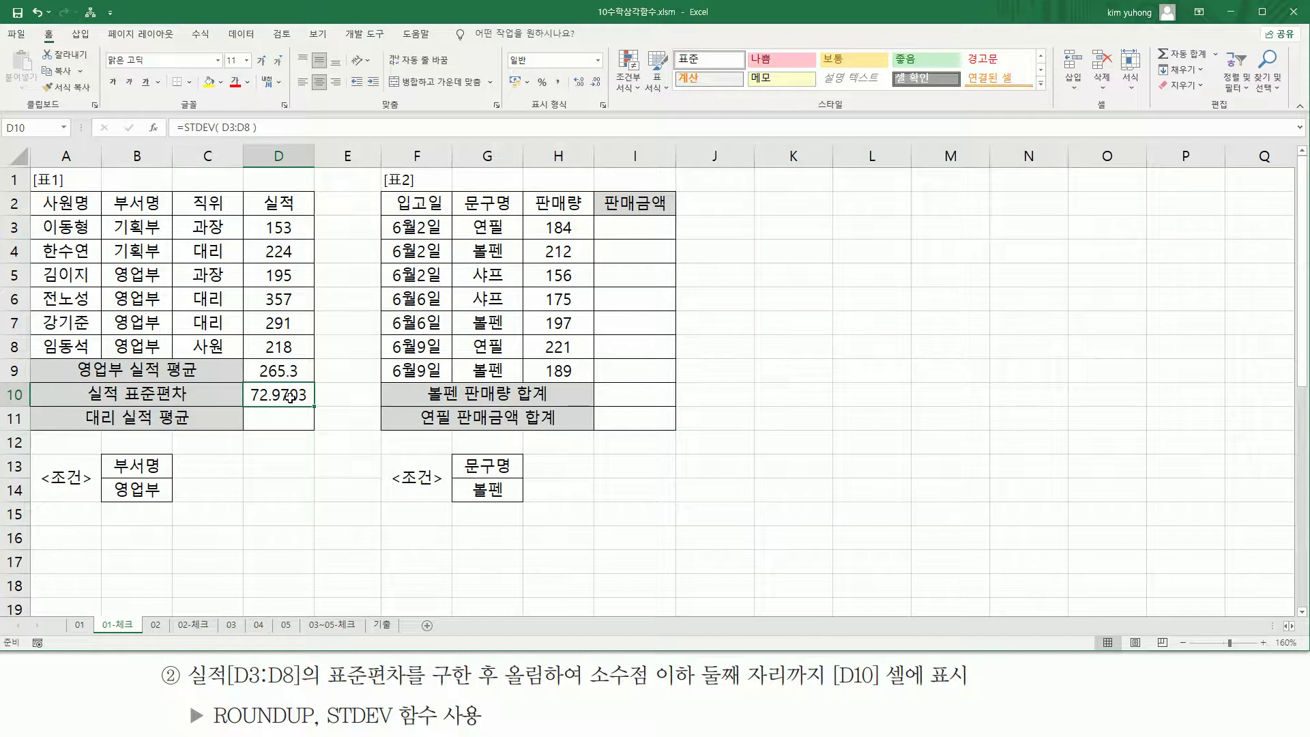
{"action": "double_click", "coordinate": [292, 396]}
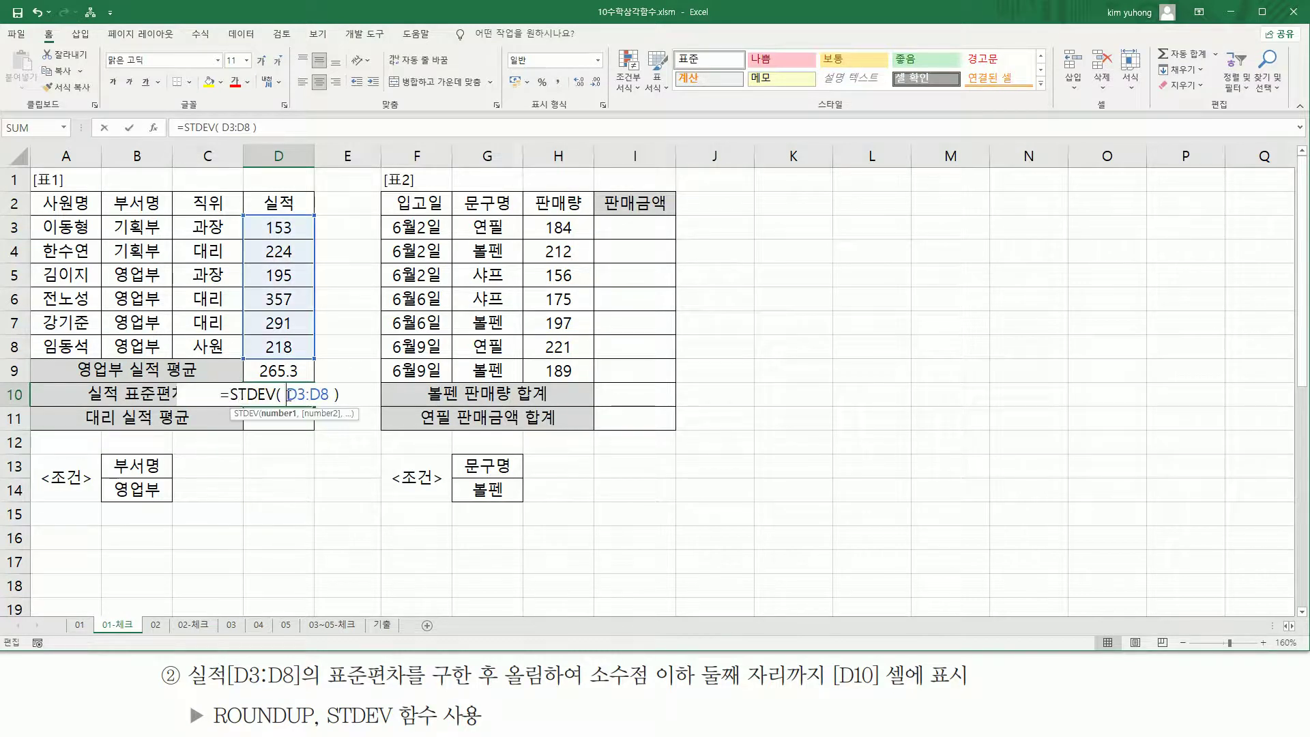
{"action": "left_click", "coordinate": [231, 394]}
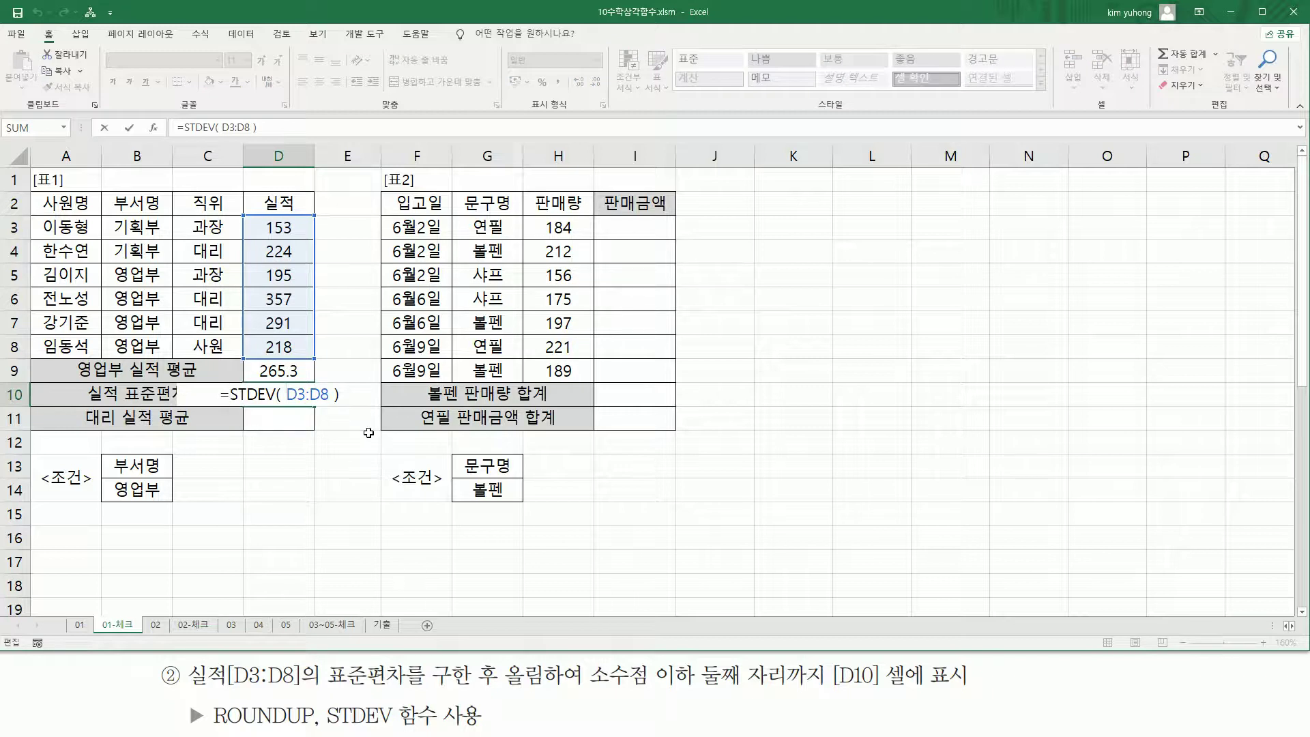
{"action": "type", "text": "ROUN"}
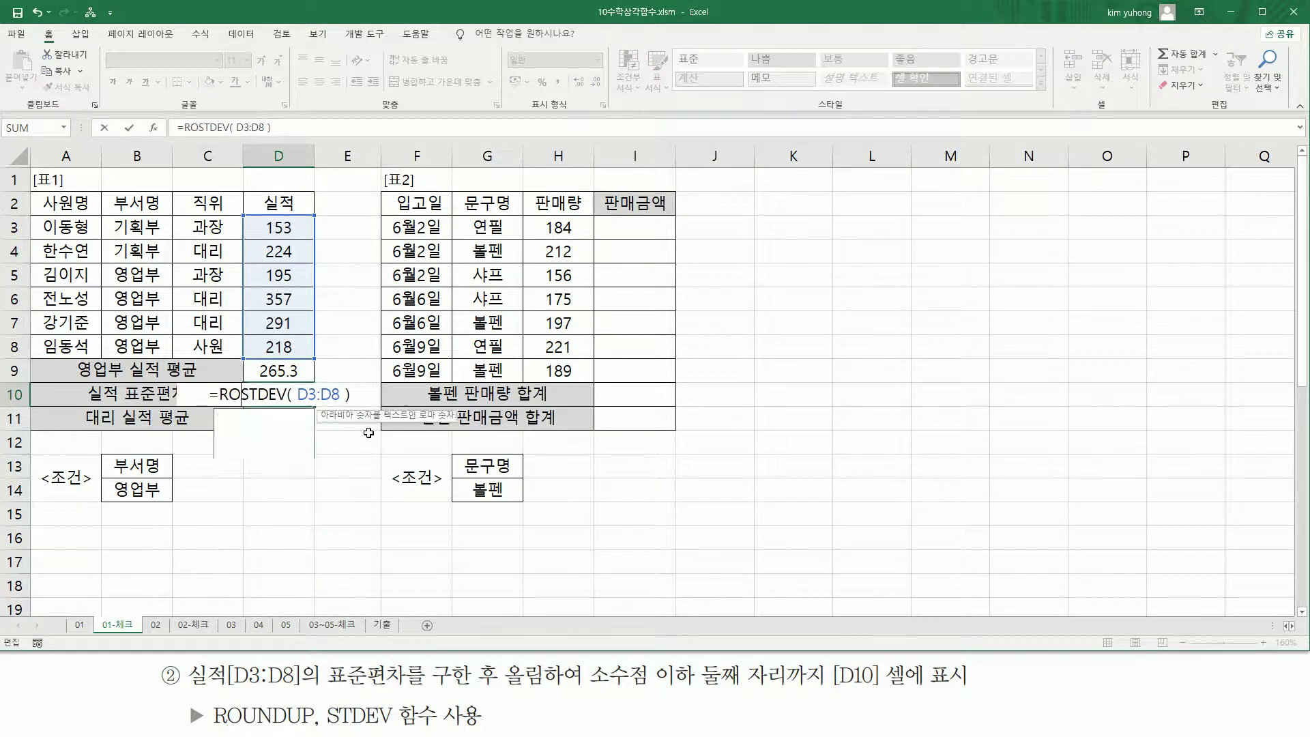
{"action": "type", "text": "DUP("}
{"action": "key", "text": "shift+End"}
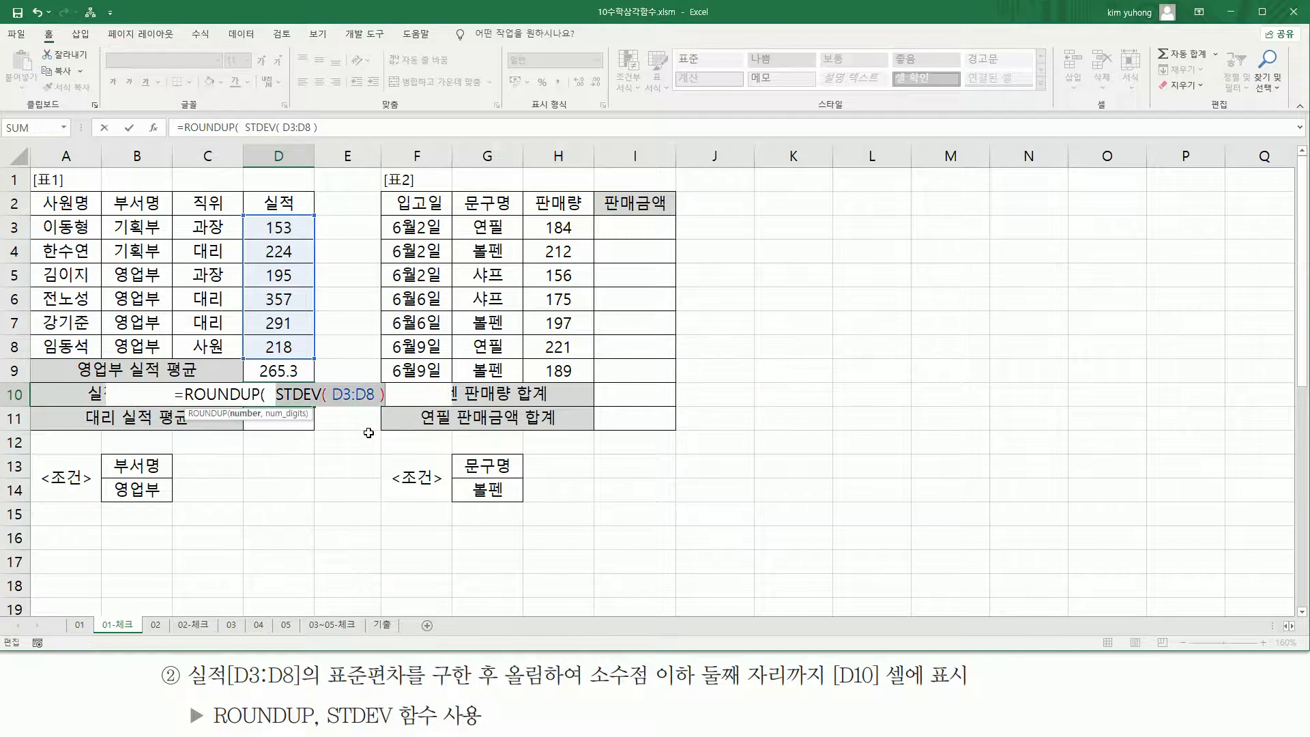
{"action": "key", "text": "Left"}
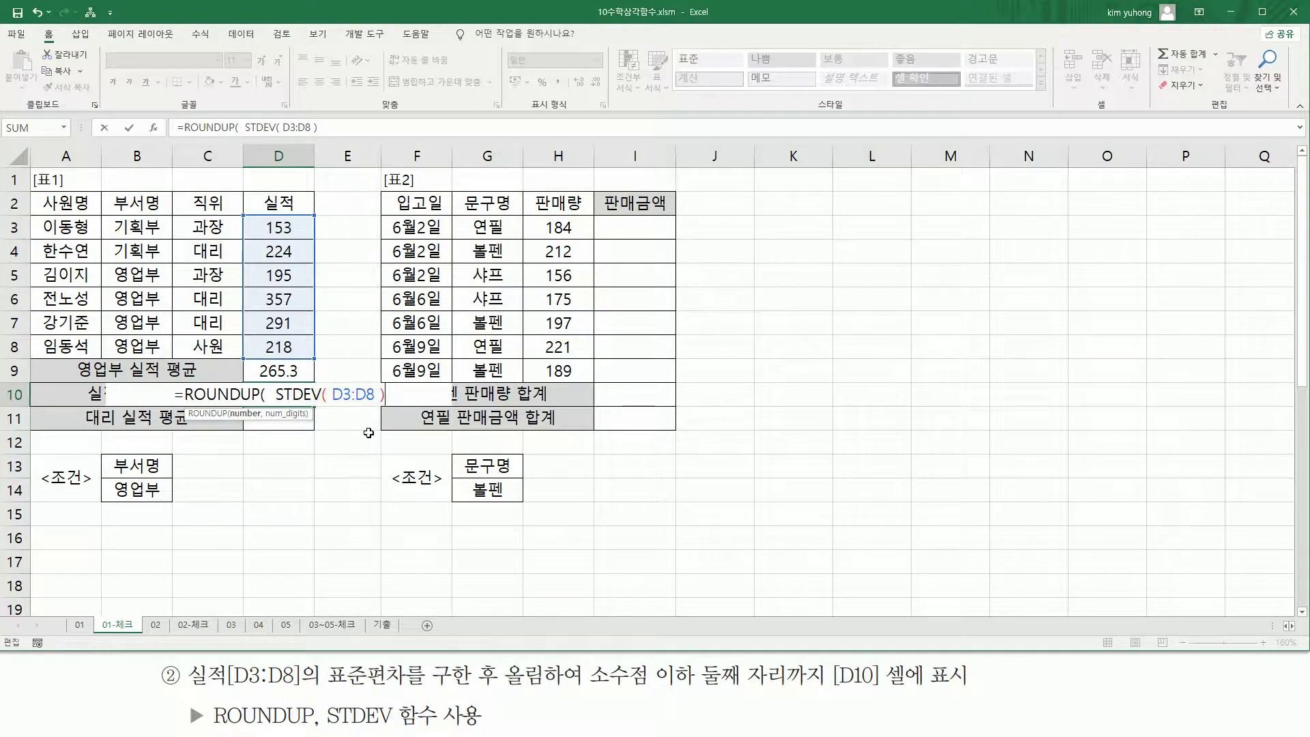
{"action": "type", "text": ","}
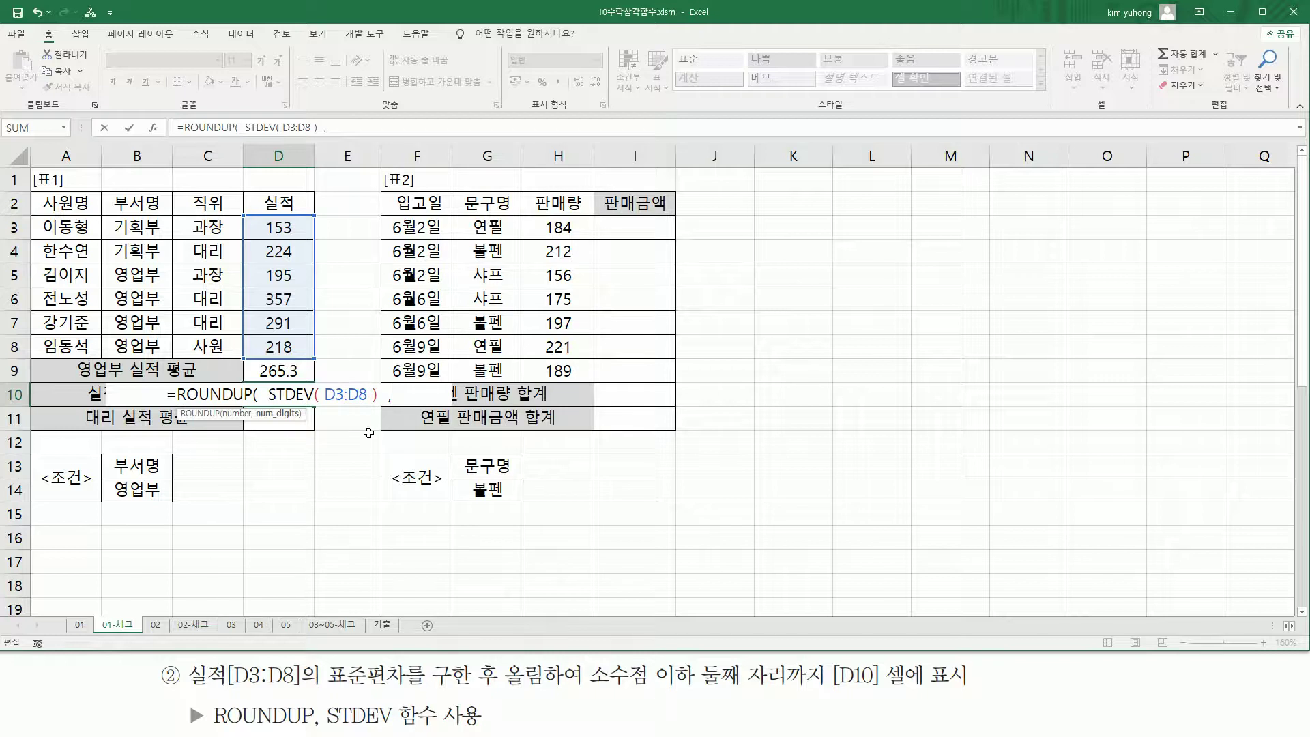
{"action": "type", "text": "  2"}
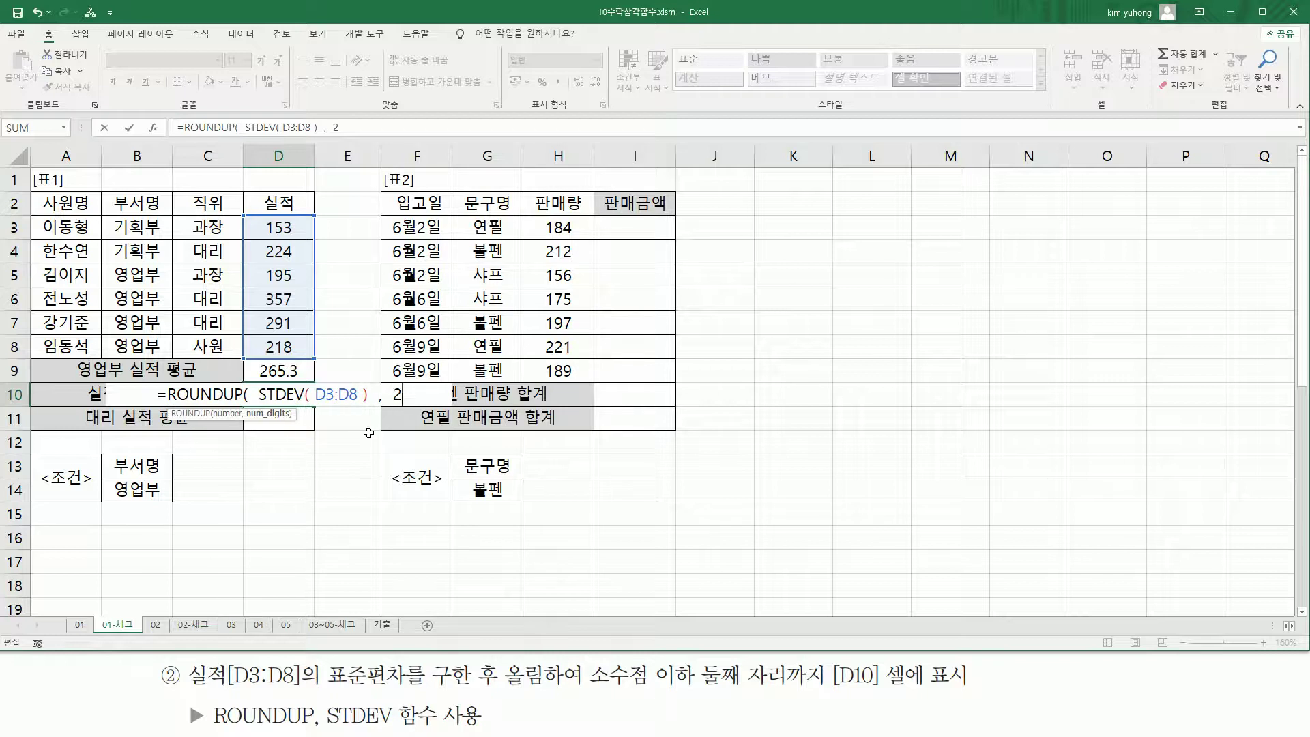
{"action": "type", "text": "  )"}
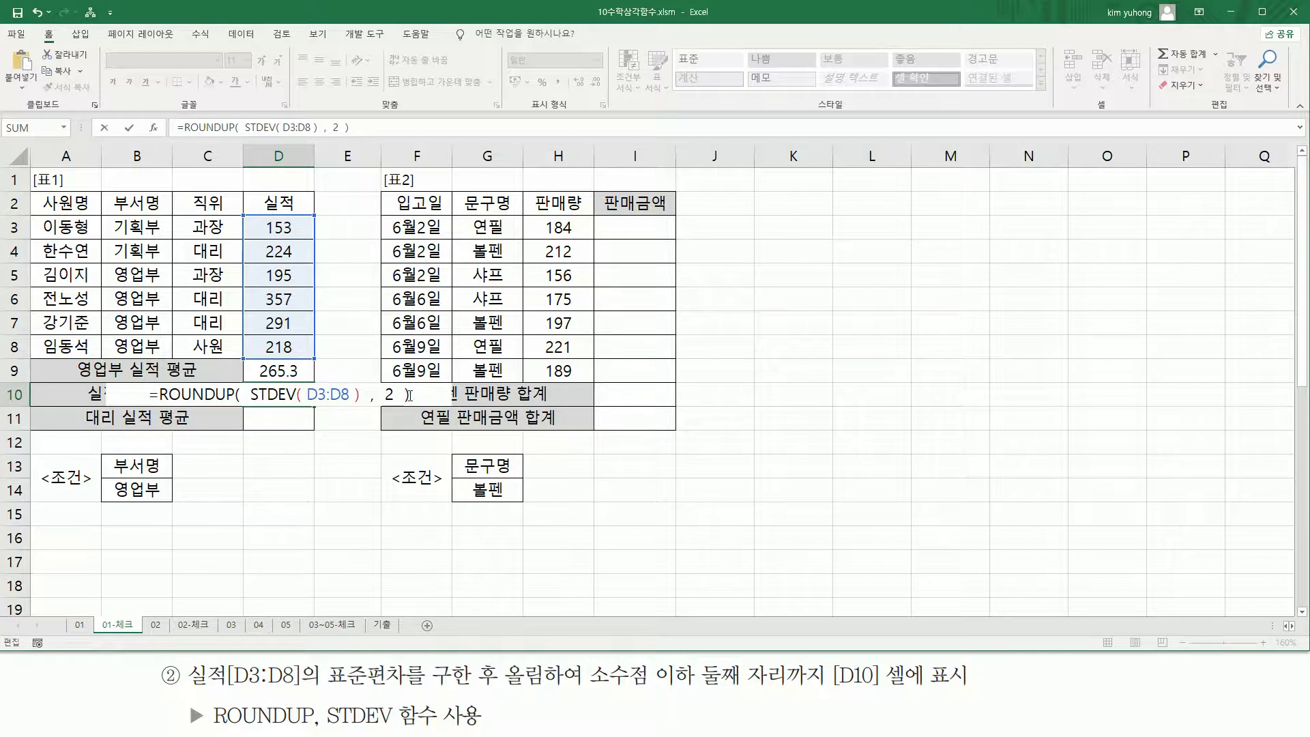
{"action": "key", "text": "Return"}
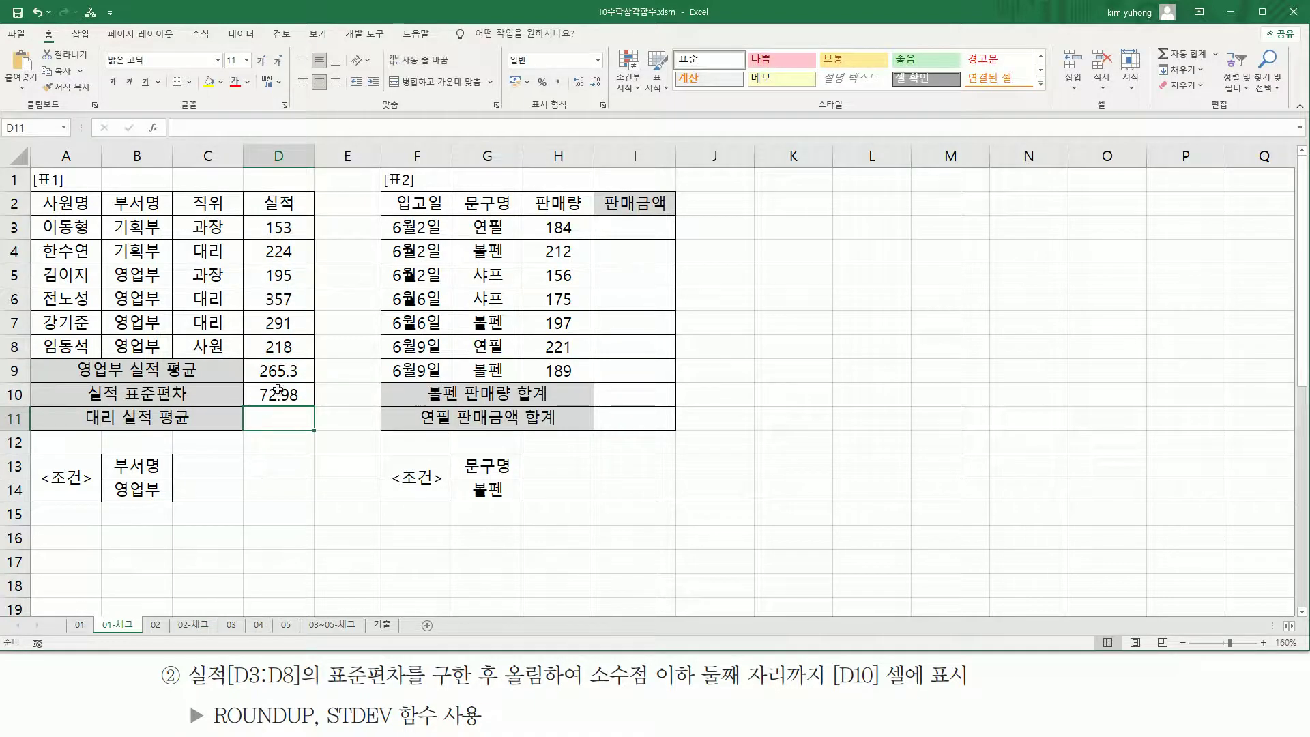
{"action": "left_click", "coordinate": [300, 394]}
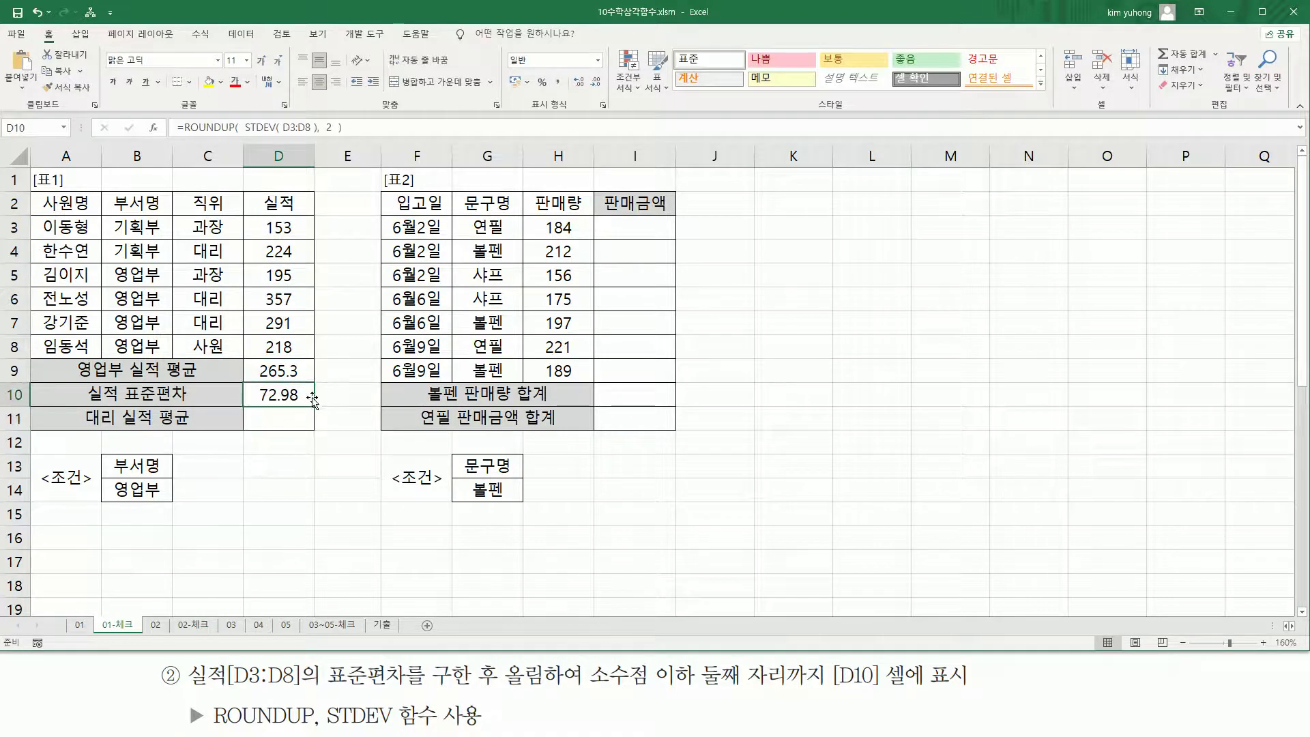
- Enter =ROUNDUP( STDEV( D3:D8 ) , 2 ) as plain text in cell C16 and colour it red
{"action": "left_click", "coordinate": [220, 545]}
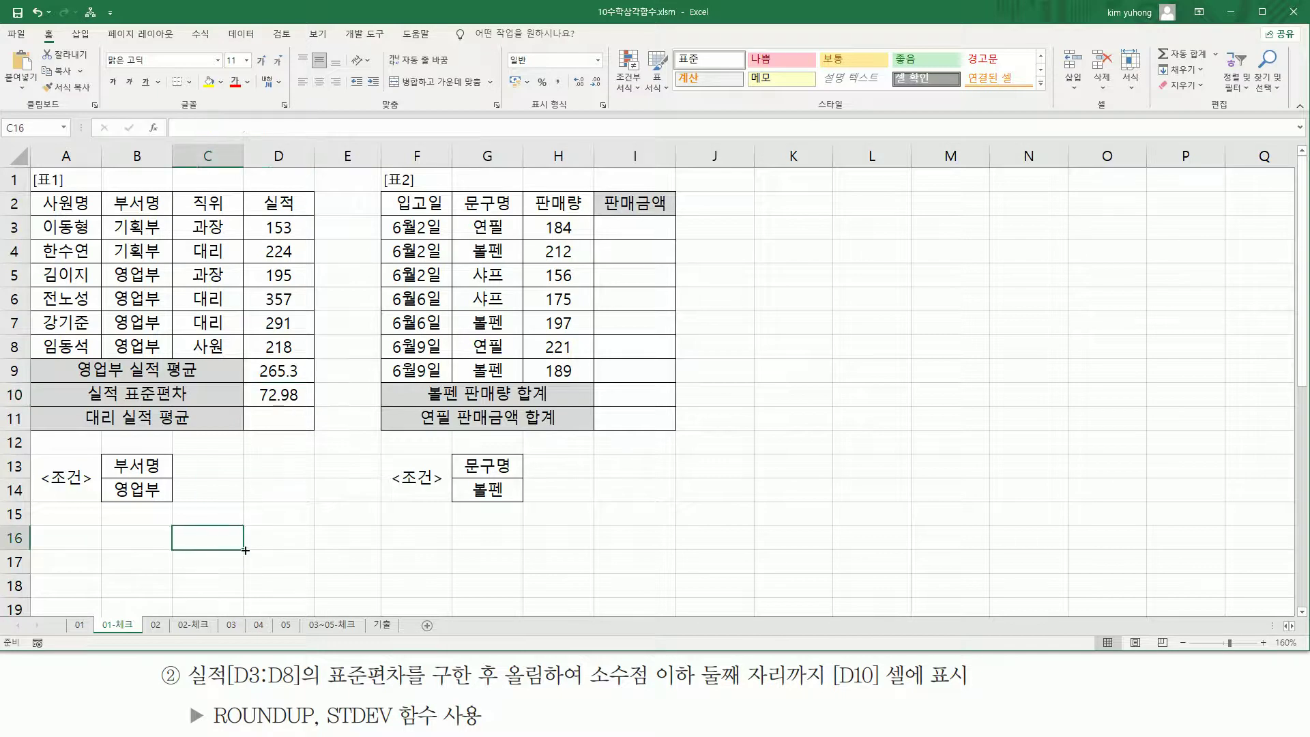
{"action": "type", "text": "=ROUNDUP( STDEV( D3:D8 ) , 2 )"}
{"action": "key", "text": "Return"}
{"action": "left_click", "coordinate": [240, 542]}
{"action": "left_click", "coordinate": [235, 82]}
{"action": "left_click", "coordinate": [634, 538]}
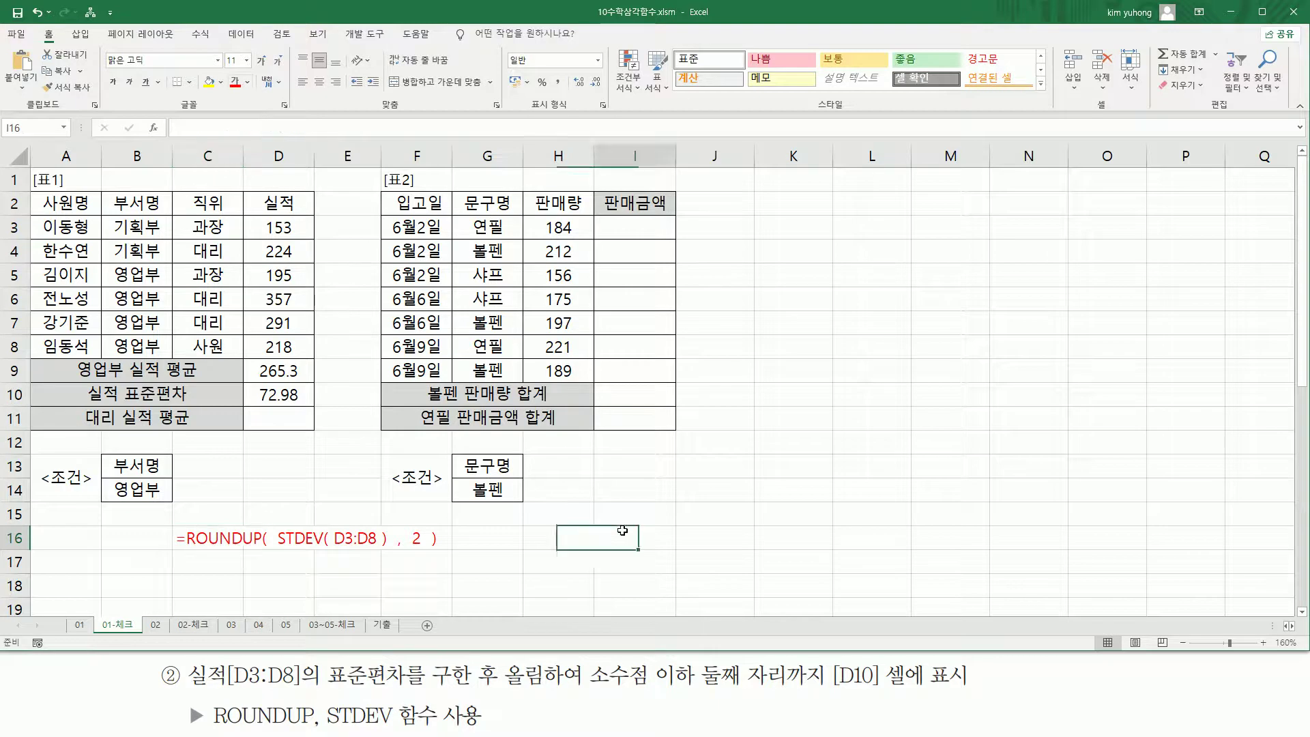
{"action": "mouse_move", "coordinate": [274, 521]}
{"action": "left_mouse_down"}
{"action": "mouse_move", "coordinate": [293, 558]}
{"action": "mouse_move", "coordinate": [391, 554]}
{"action": "left_mouse_up"}
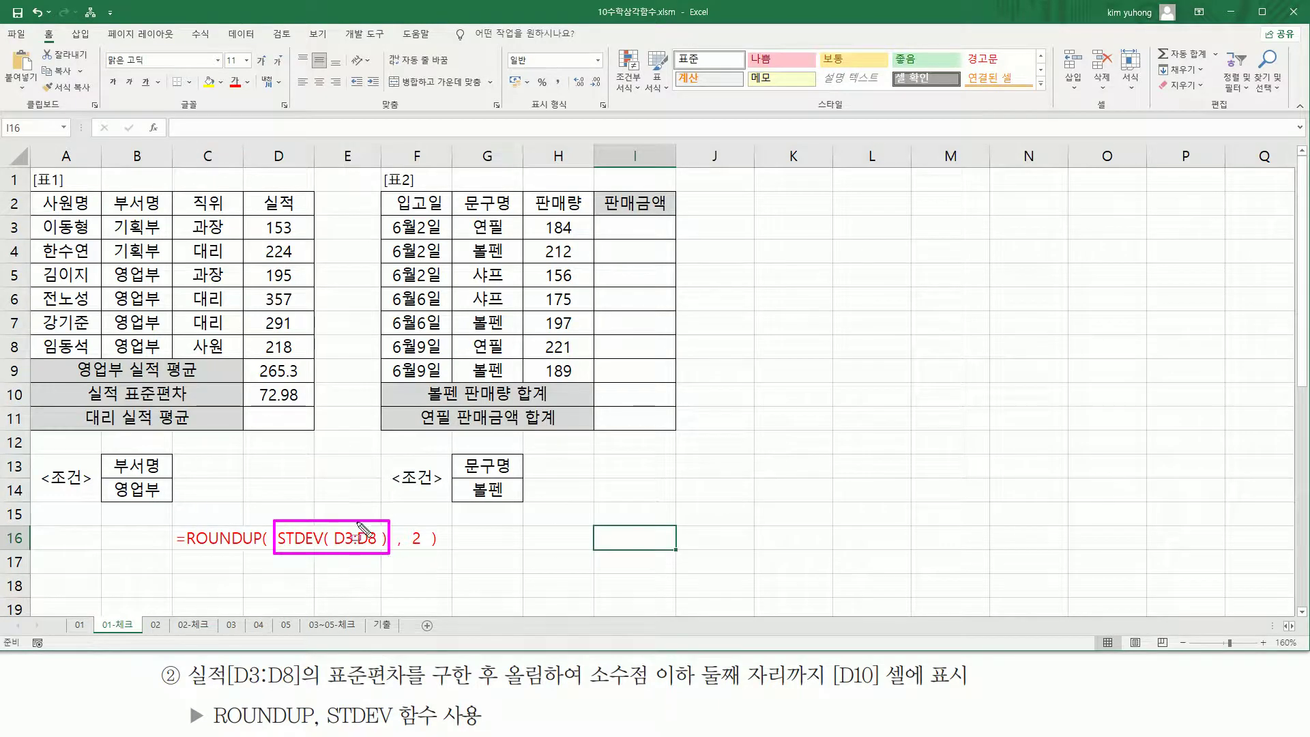
{"action": "left_click_drag", "start_coordinate": [240, 547], "coordinate": [263, 547]}
{"action": "left_click_drag", "start_coordinate": [411, 547], "coordinate": [424, 546]}
{"action": "key", "text": "Escape"}
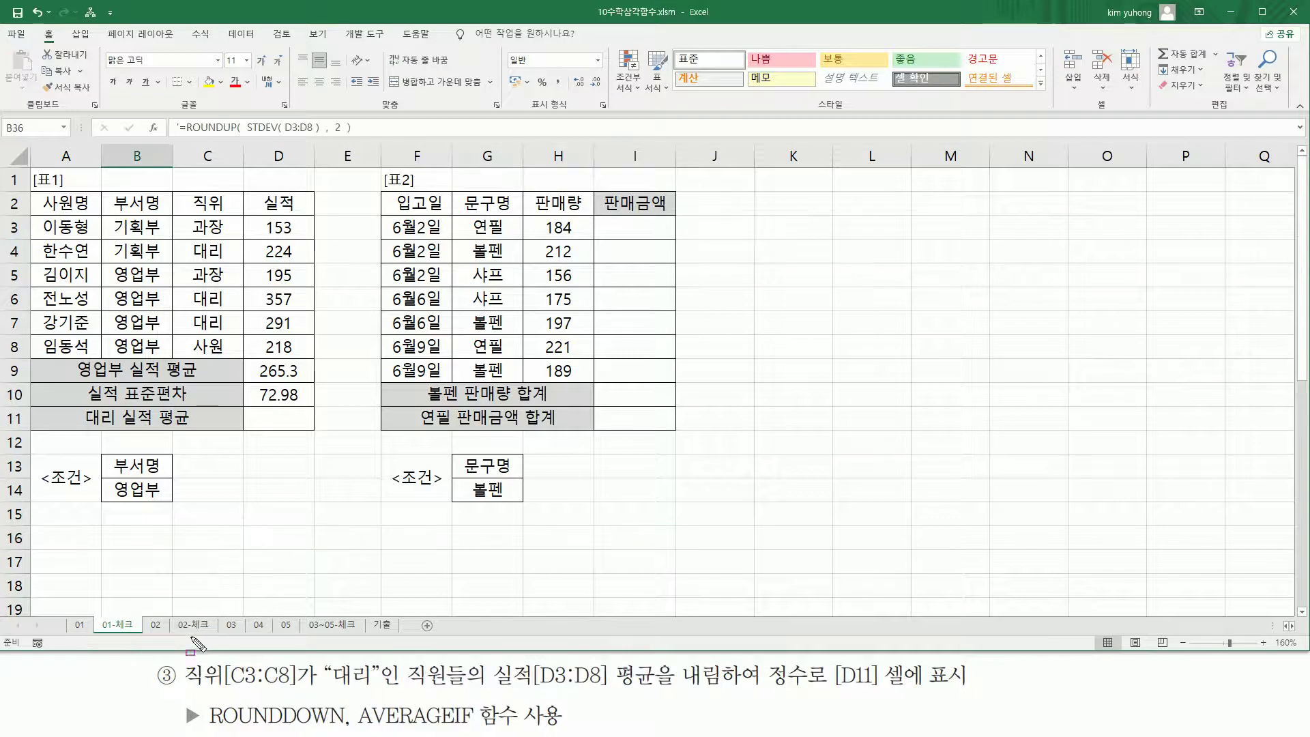
{"action": "left_click_drag", "start_coordinate": [183, 689], "coordinate": [352, 687]}
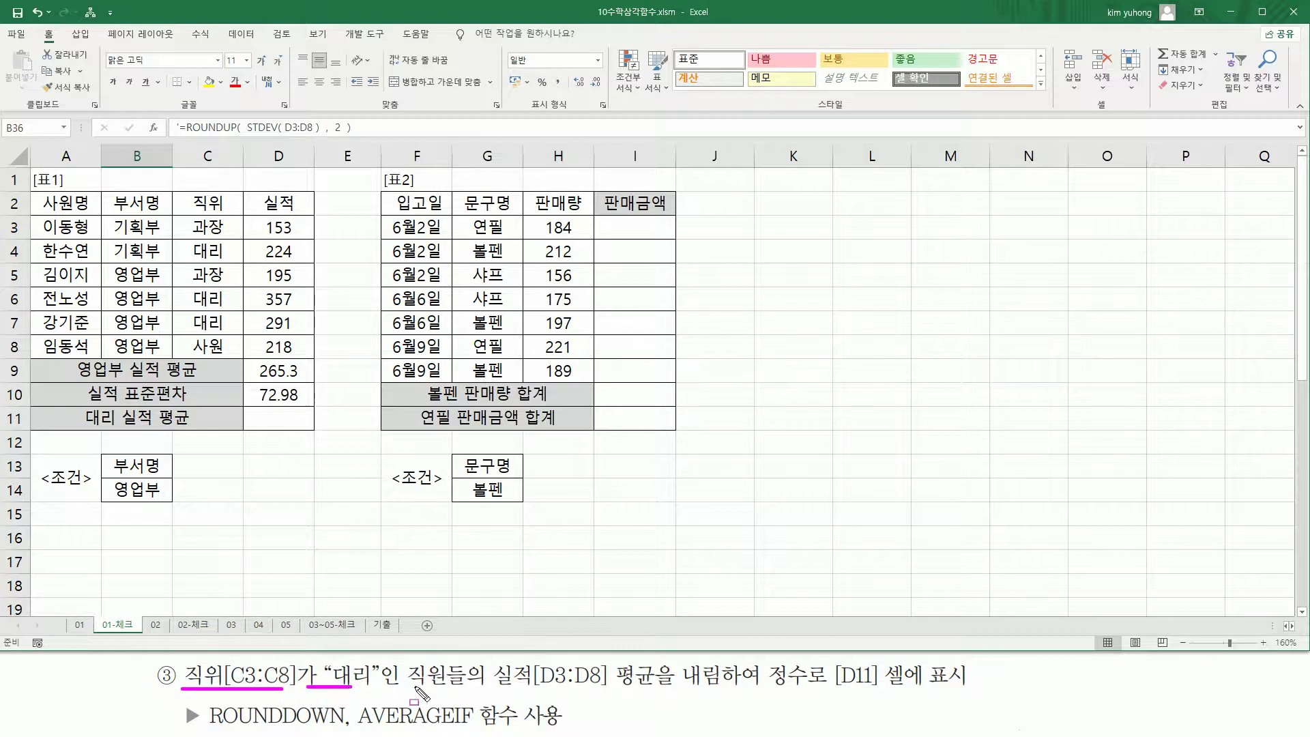
{"action": "mouse_move", "coordinate": [489, 655]}
{"action": "left_mouse_down"}
{"action": "mouse_move", "coordinate": [601, 699]}
{"action": "mouse_move", "coordinate": [974, 687]}
{"action": "left_mouse_up"}
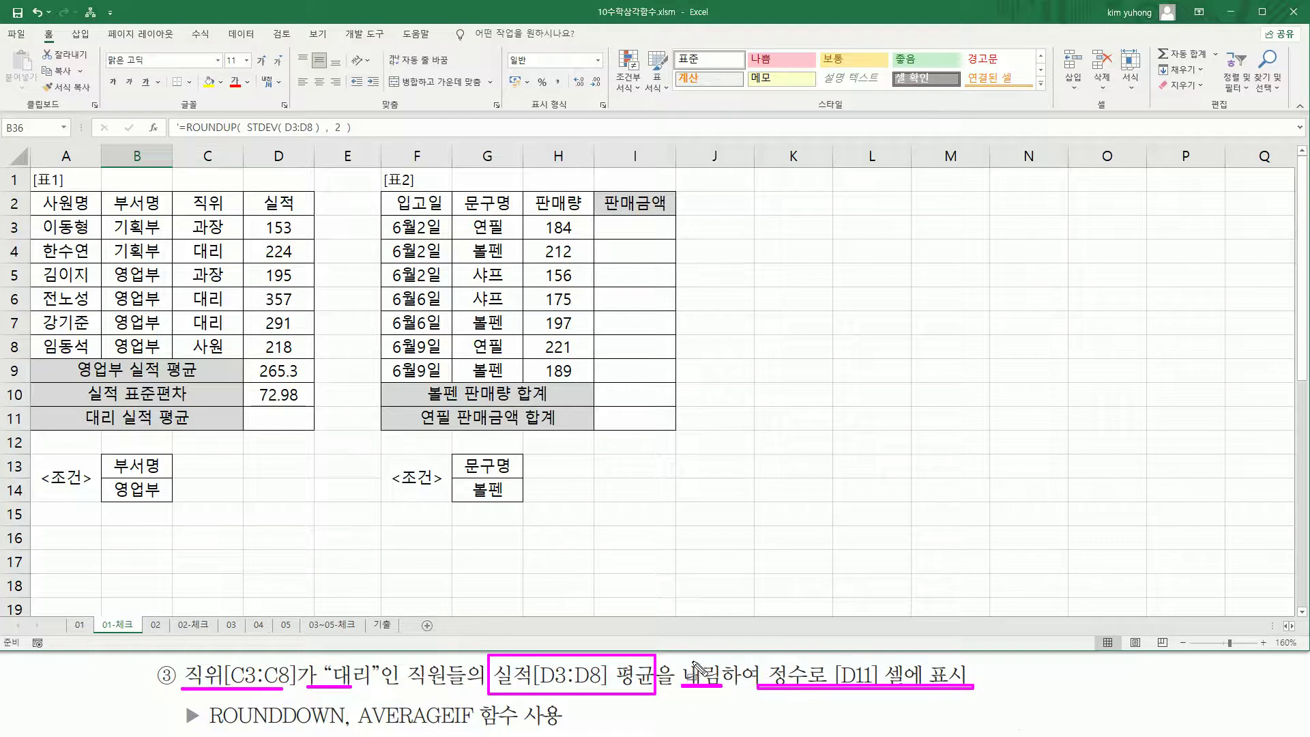
{"action": "left_click_drag", "start_coordinate": [682, 659], "coordinate": [723, 701]}
{"action": "left_click_drag", "start_coordinate": [208, 727], "coordinate": [345, 728]}
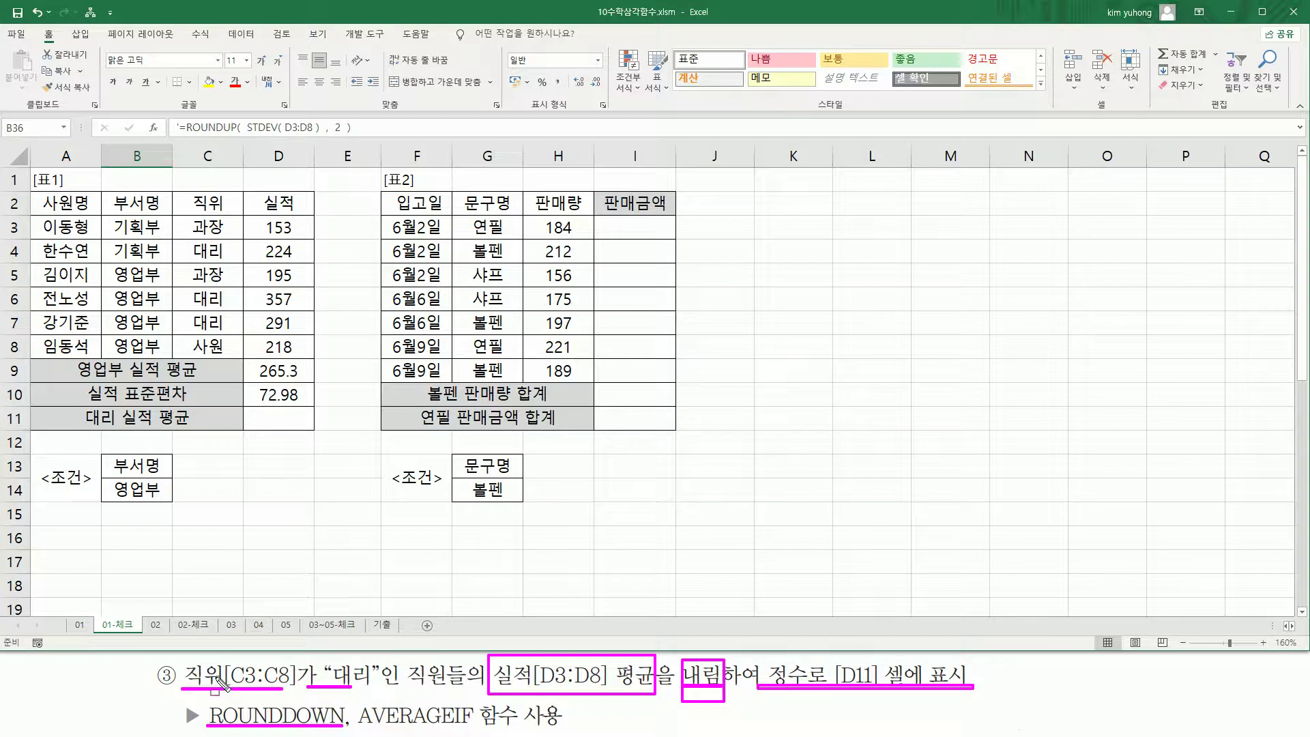
{"action": "mouse_move", "coordinate": [309, 688]}
{"action": "left_mouse_down"}
{"action": "mouse_move", "coordinate": [386, 690]}
{"action": "mouse_move", "coordinate": [386, 660]}
{"action": "left_mouse_up"}
{"action": "mouse_move", "coordinate": [358, 729]}
{"action": "left_mouse_down"}
{"action": "mouse_move", "coordinate": [476, 728]}
{"action": "mouse_move", "coordinate": [478, 705]}
{"action": "left_mouse_up"}
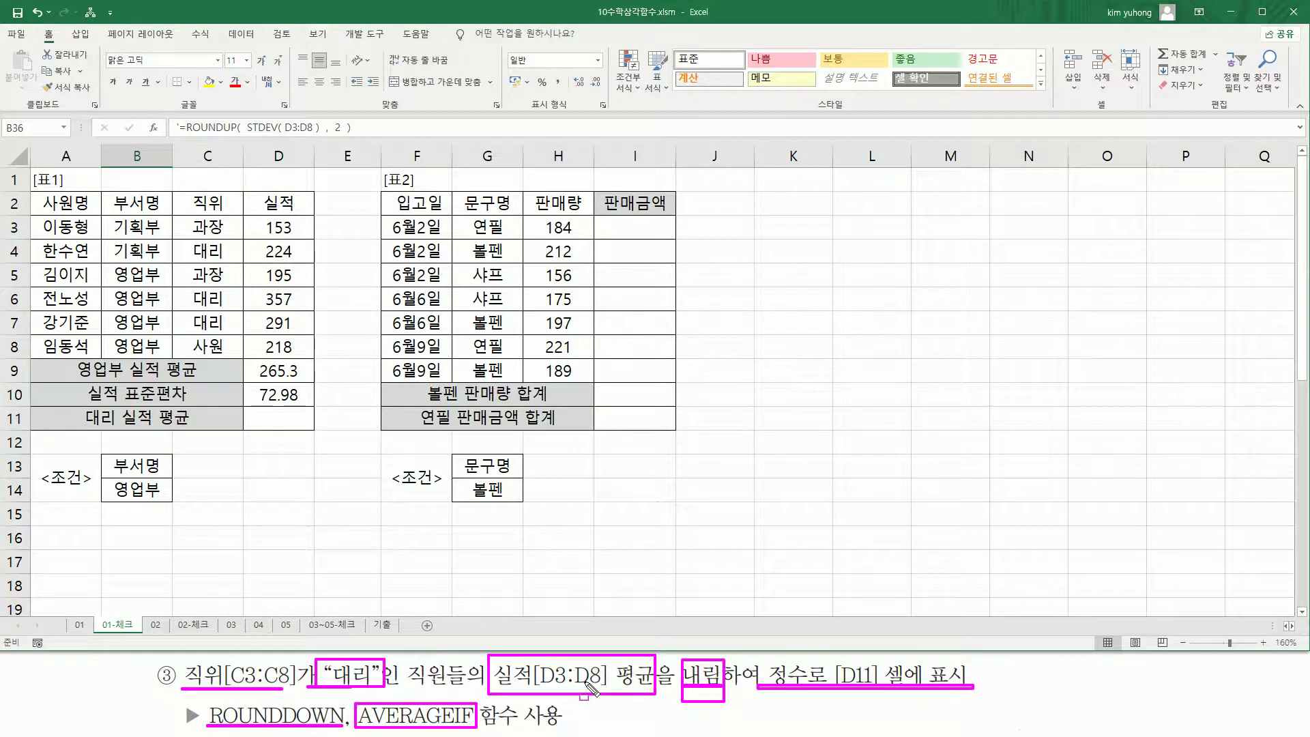
{"action": "key", "text": "Escape"}
- Enter an AVERAGEIF formula in cell D11 that averages D3:D8 for rows where C3:C8 equals "대리"
{"action": "left_click", "coordinate": [292, 416]}
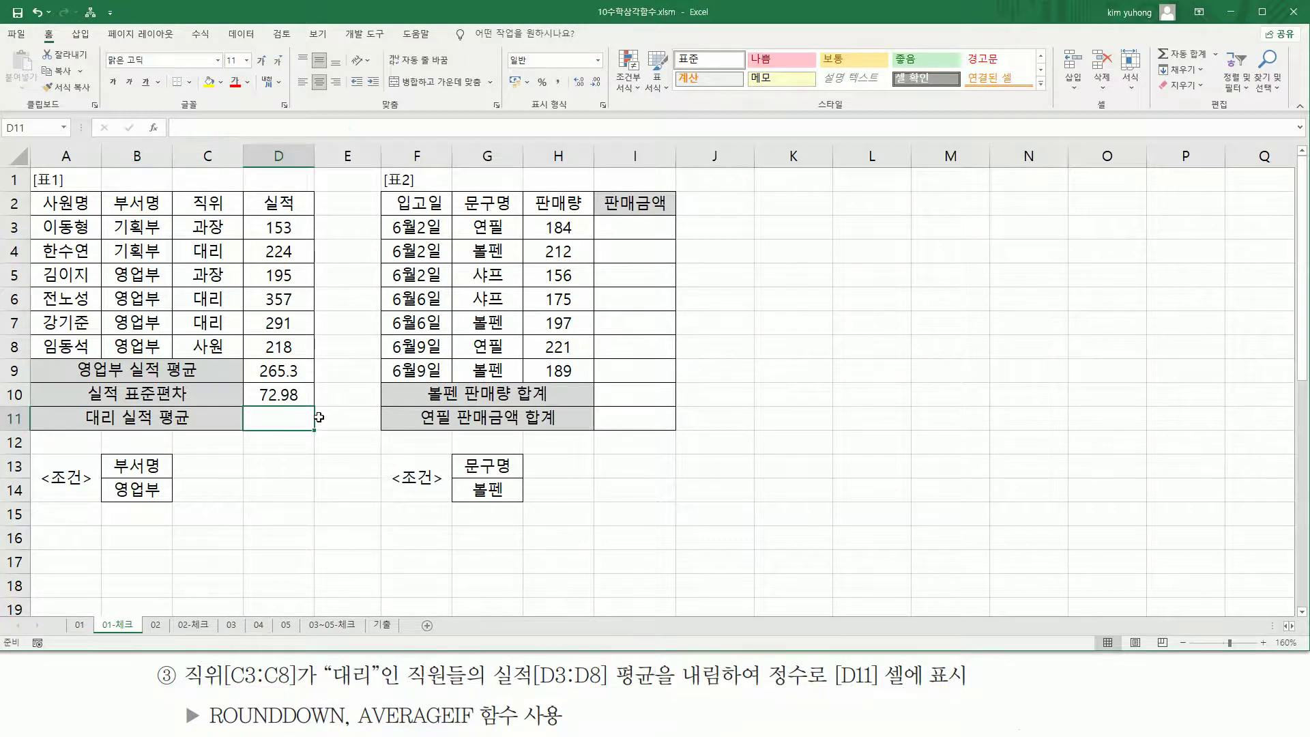
{"action": "type", "text": "=AVER"}
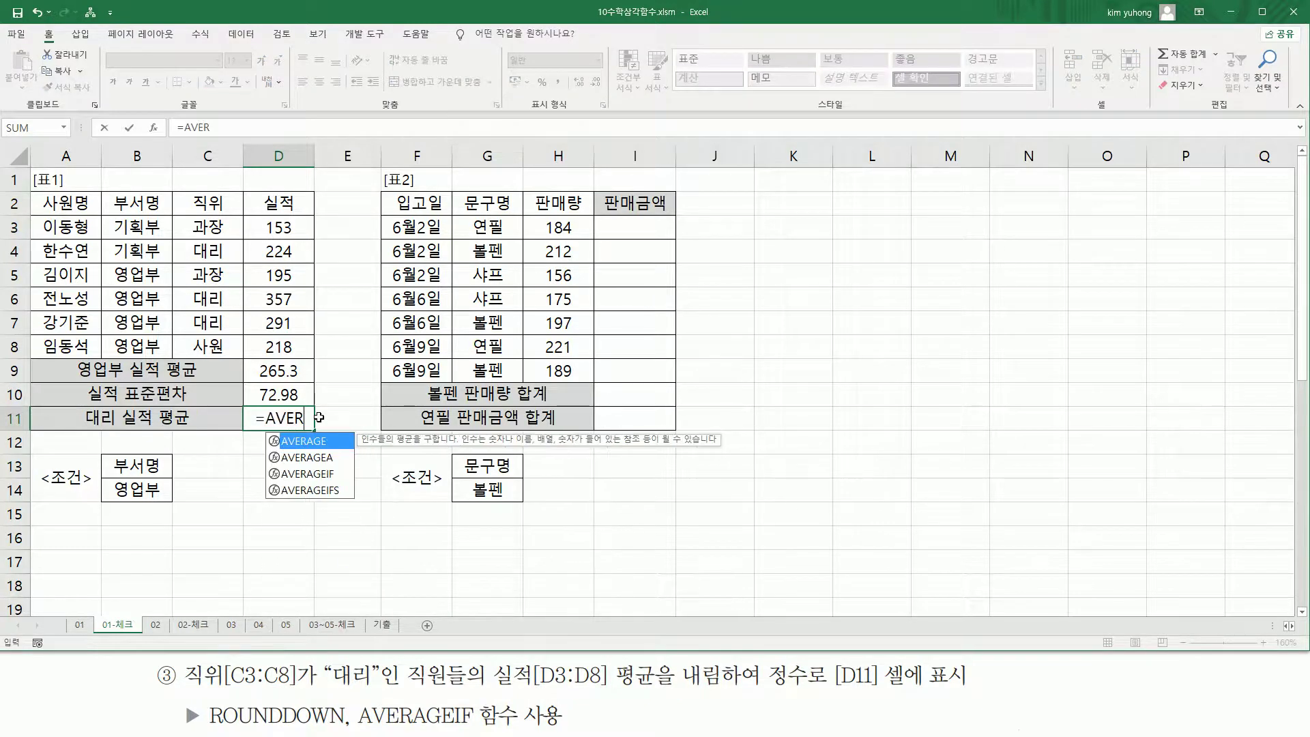
{"action": "type", "text": "AGE"}
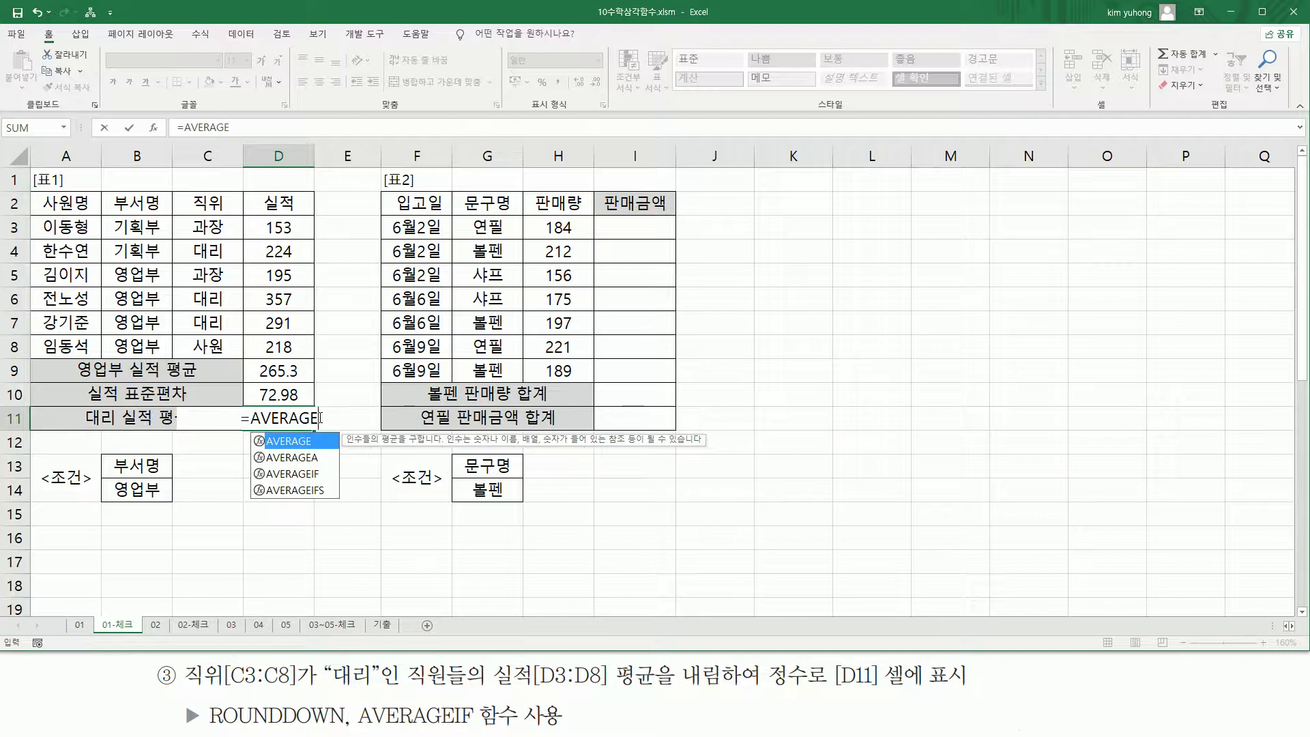
{"action": "type", "text": "IF("}
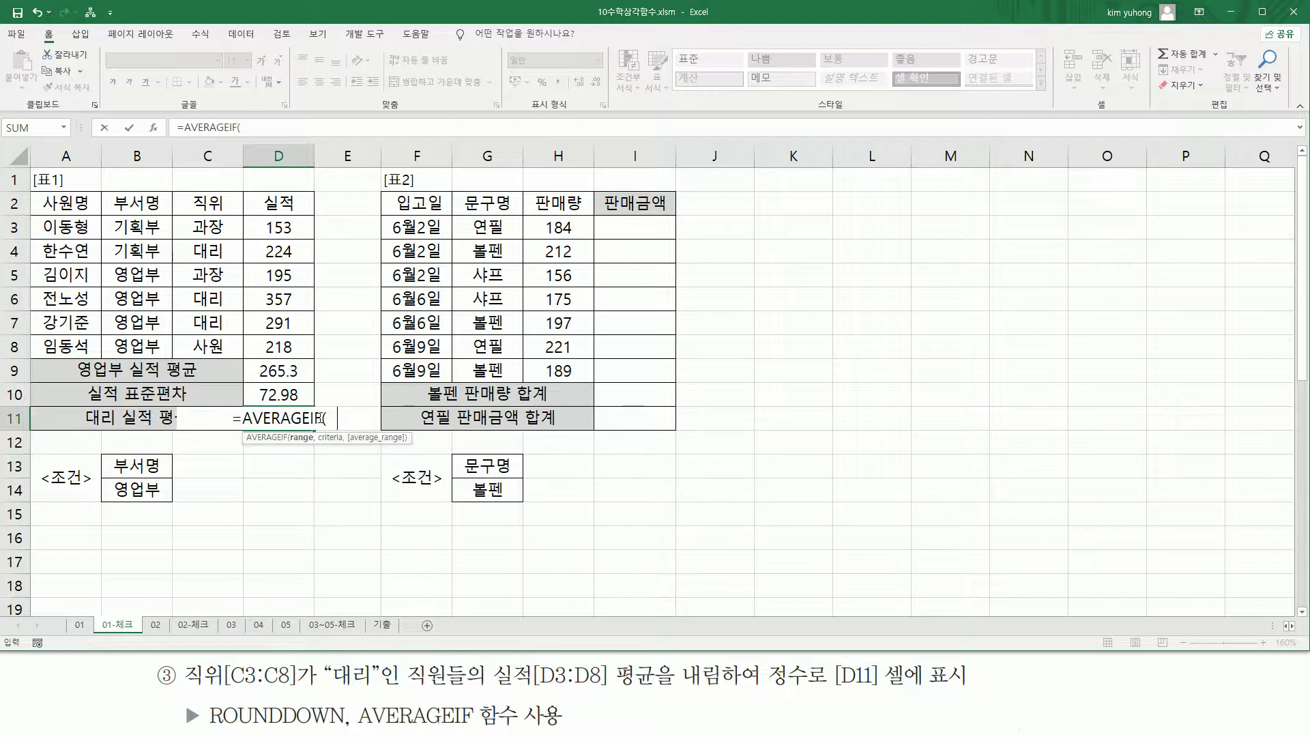
{"action": "left_click_drag", "start_coordinate": [209, 227], "coordinate": [208, 349]}
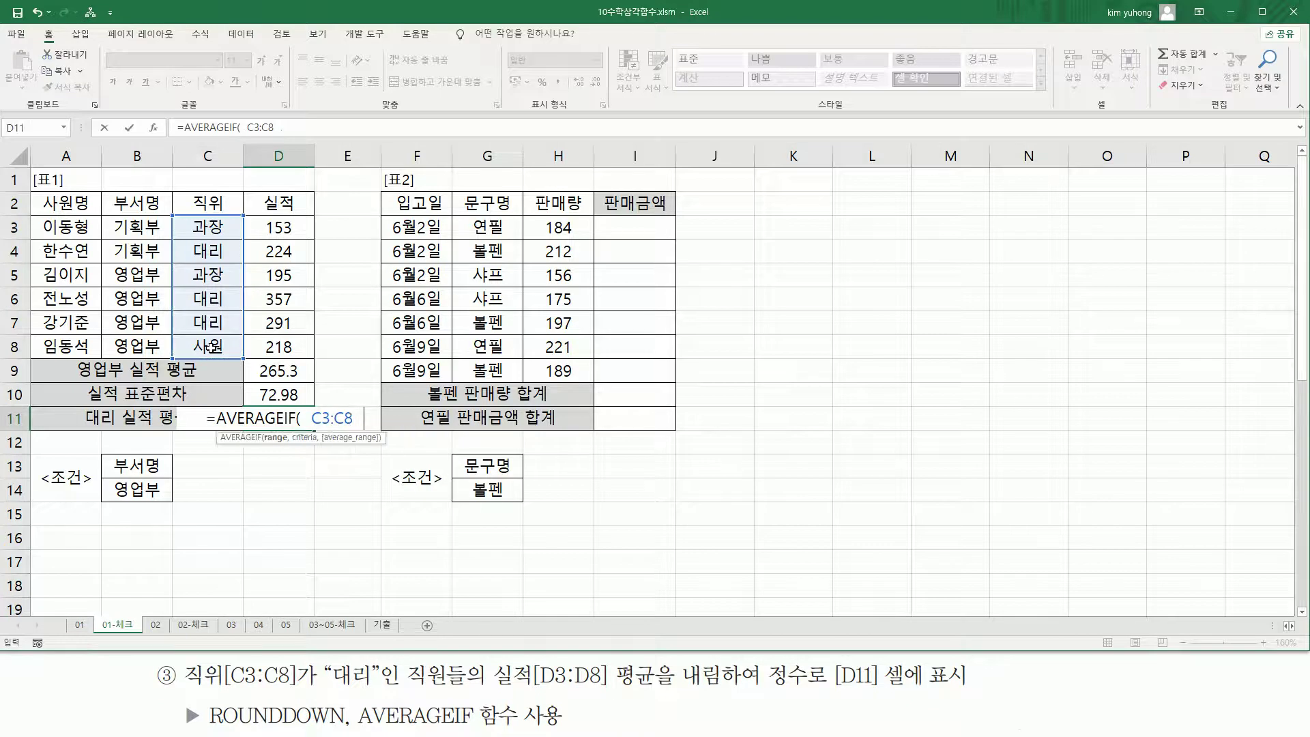
{"action": "type", "text": ", \""}
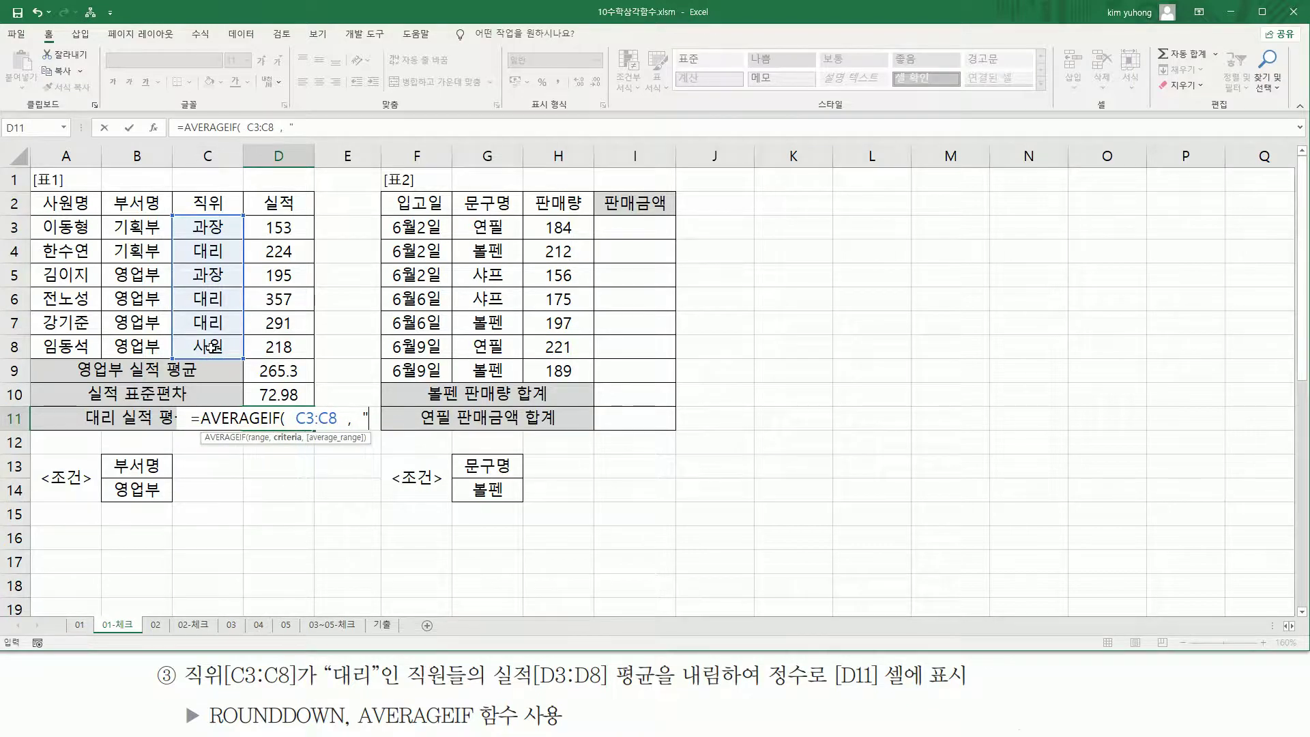
{"action": "type", "text": "대리\" "}
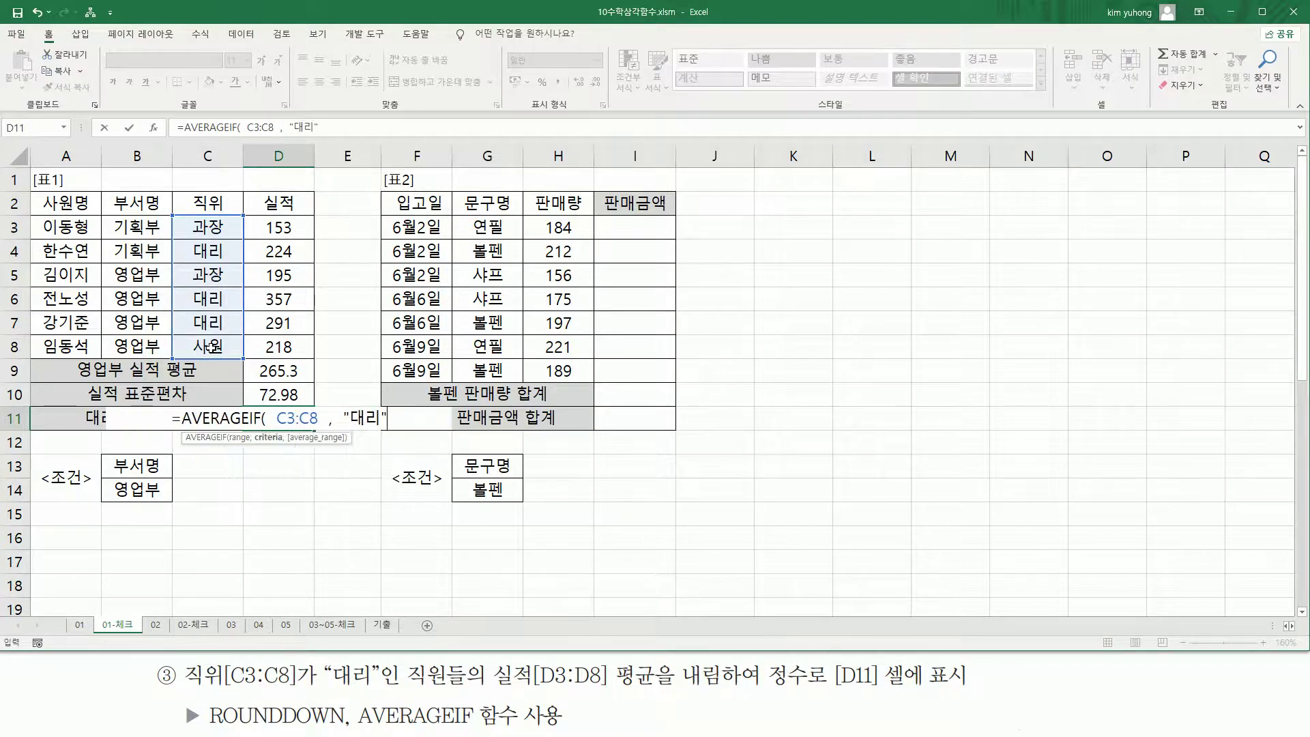
{"action": "type", "text": ","}
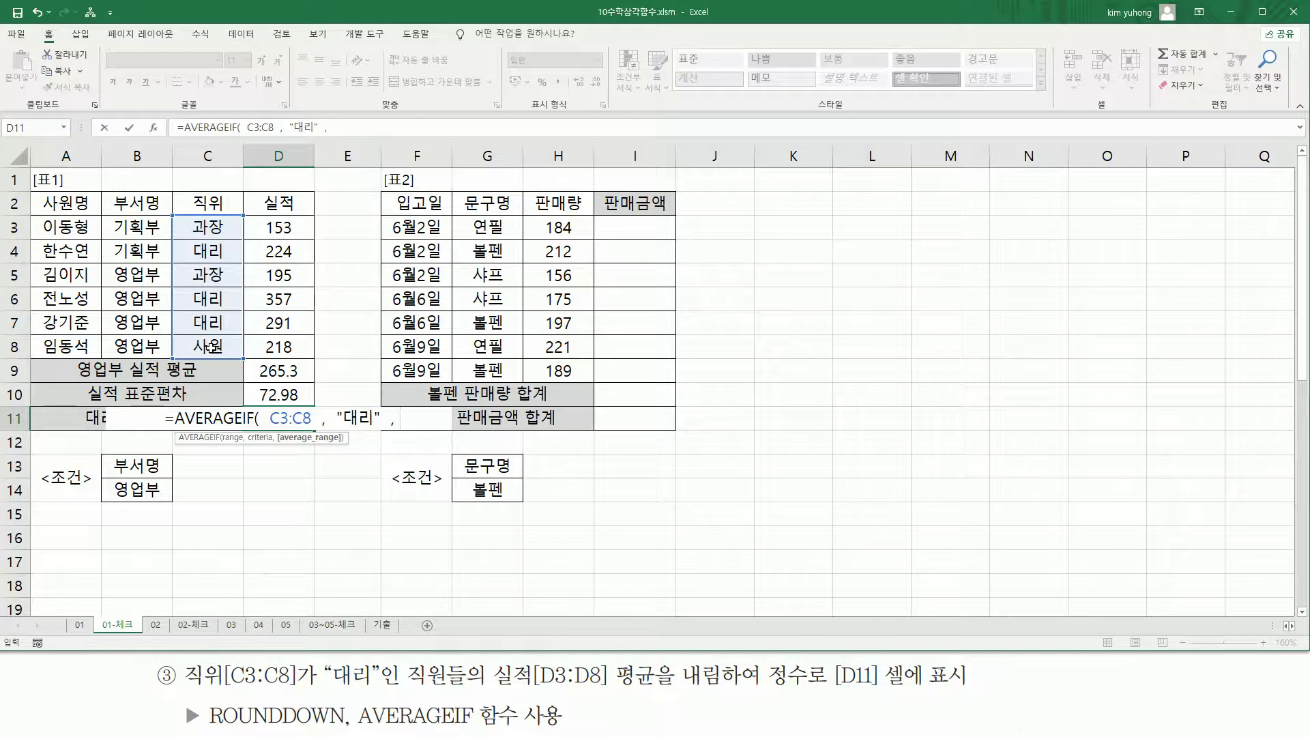
{"action": "mouse_move", "coordinate": [493, 688]}
{"action": "left_mouse_down"}
{"action": "mouse_move", "coordinate": [609, 686]}
{"action": "mouse_move", "coordinate": [492, 666]}
{"action": "mouse_move", "coordinate": [491, 687]}
{"action": "left_mouse_up"}
{"action": "left_click_drag", "start_coordinate": [614, 688], "coordinate": [657, 688]}
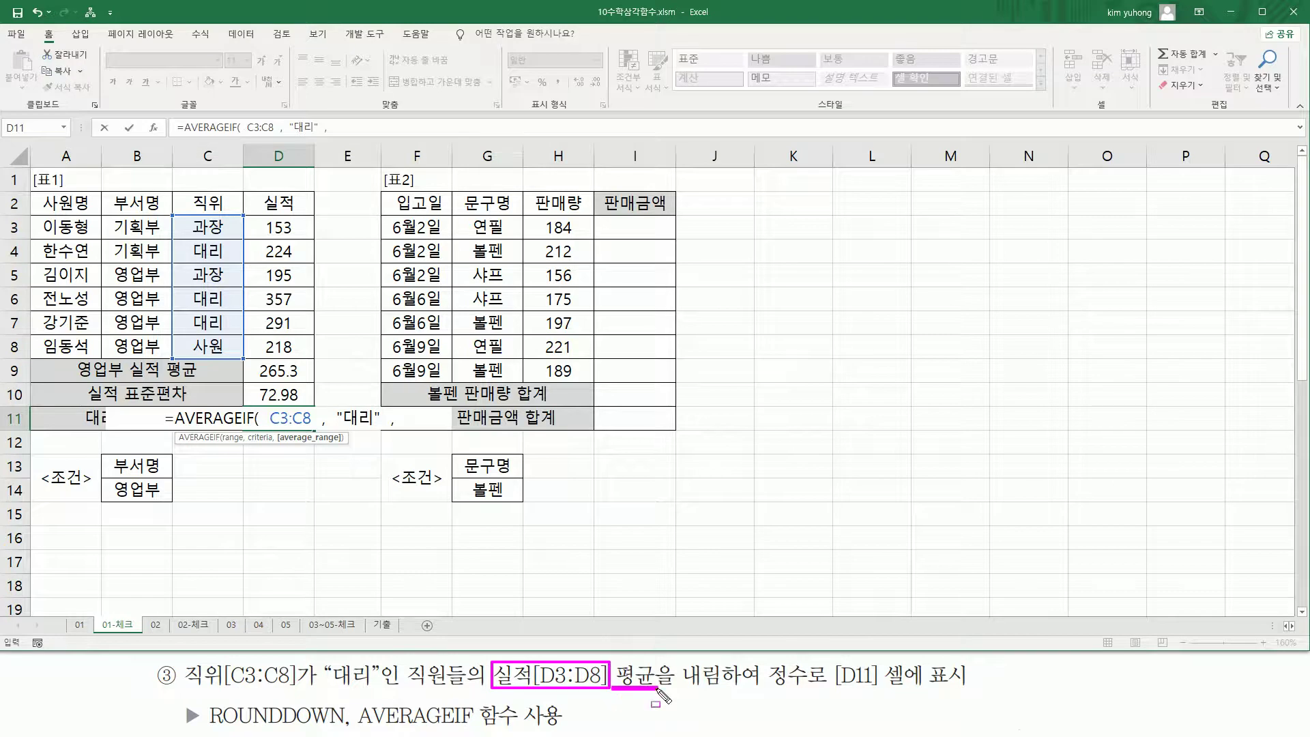
{"action": "key", "text": "Escape"}
{"action": "left_click_drag", "start_coordinate": [272, 227], "coordinate": [275, 346]}
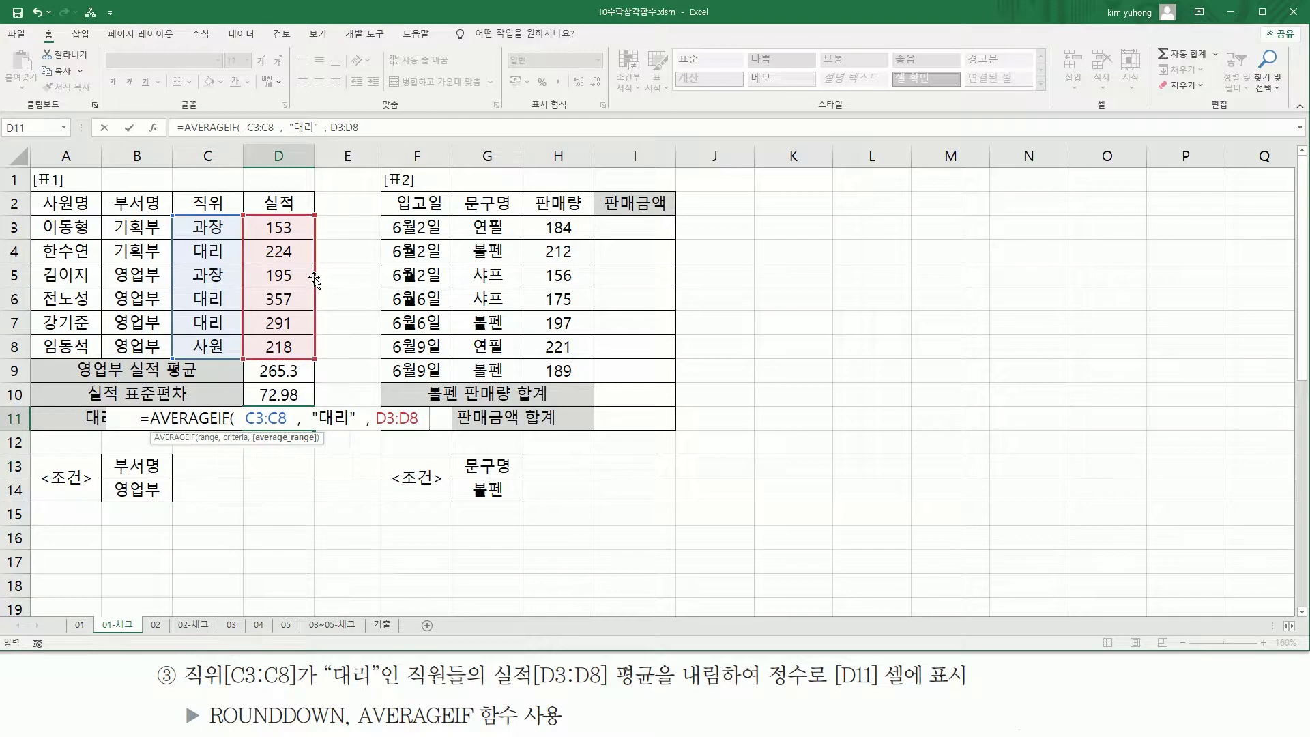
{"action": "type", "text": ")"}
{"action": "key", "text": "Return"}
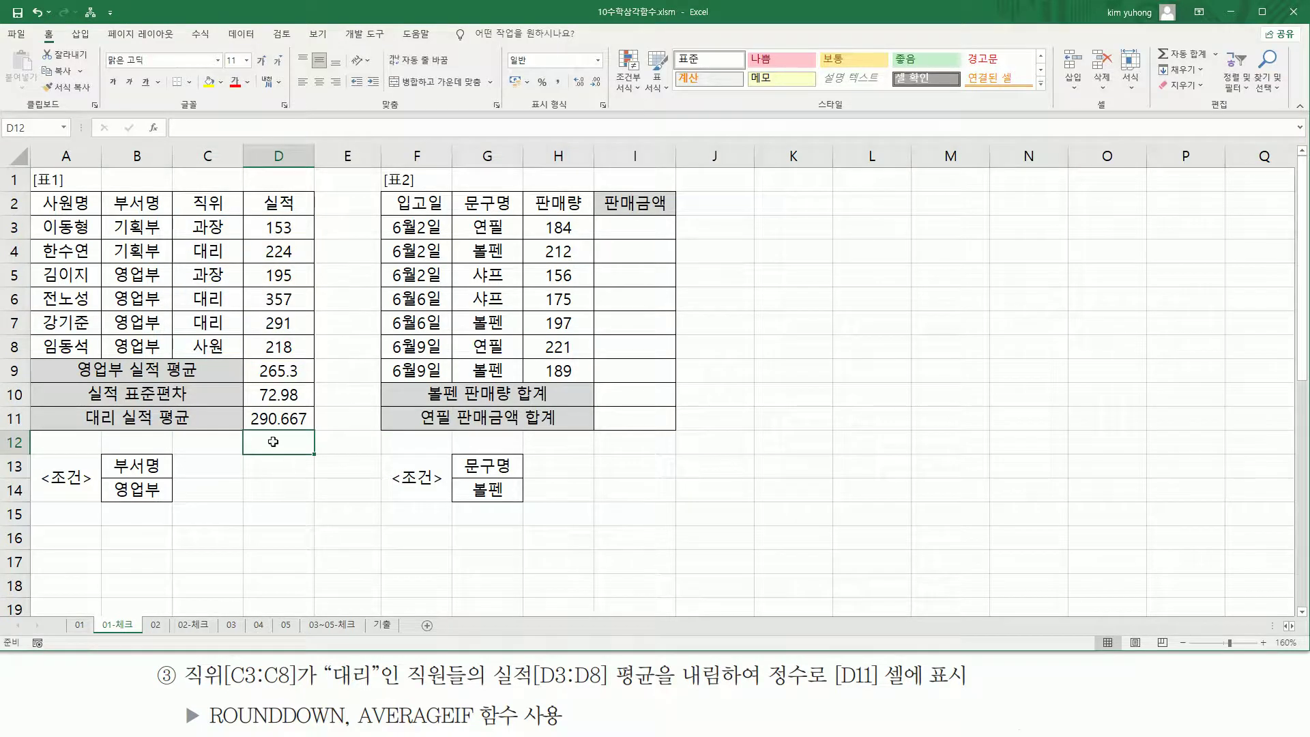
- Wrap the AVERAGEIF formula in D11 in ROUNDDOWN with 0 decimal digits
{"action": "left_click", "coordinate": [274, 419]}
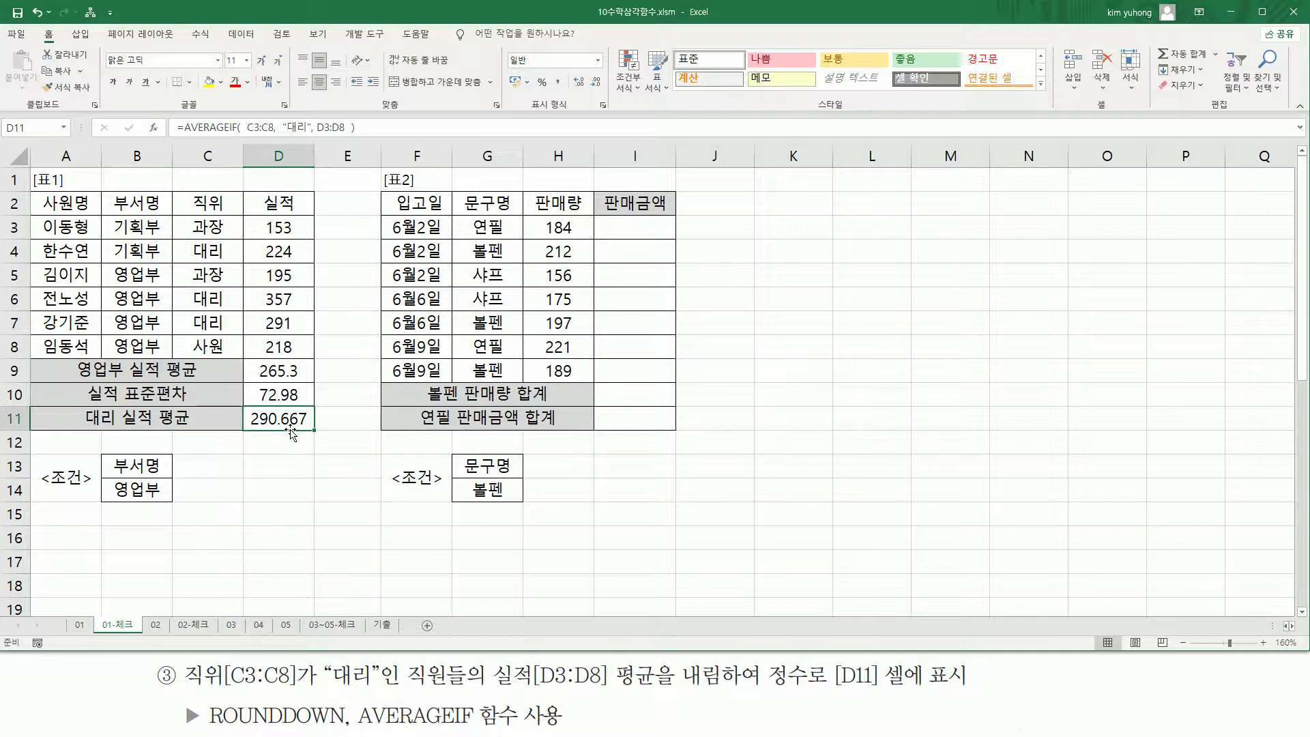
{"action": "double_click", "coordinate": [273, 419]}
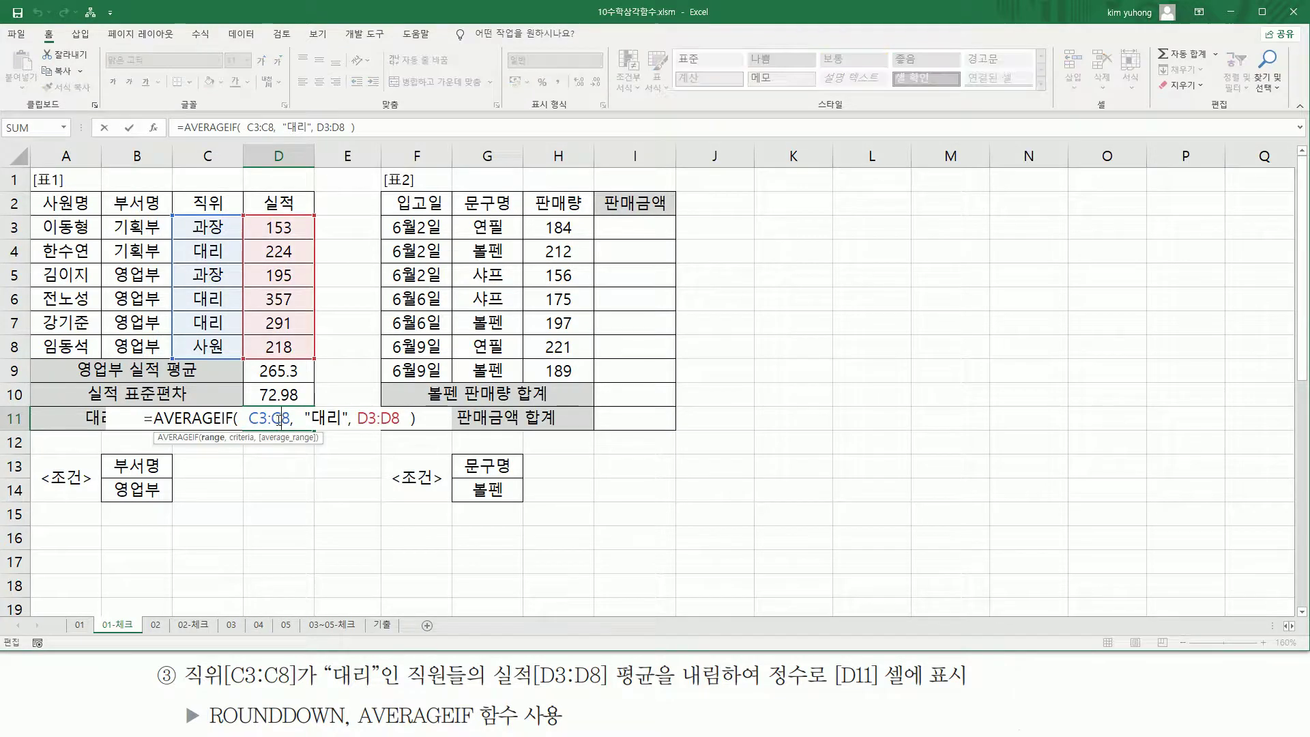
{"action": "left_click", "coordinate": [154, 419]}
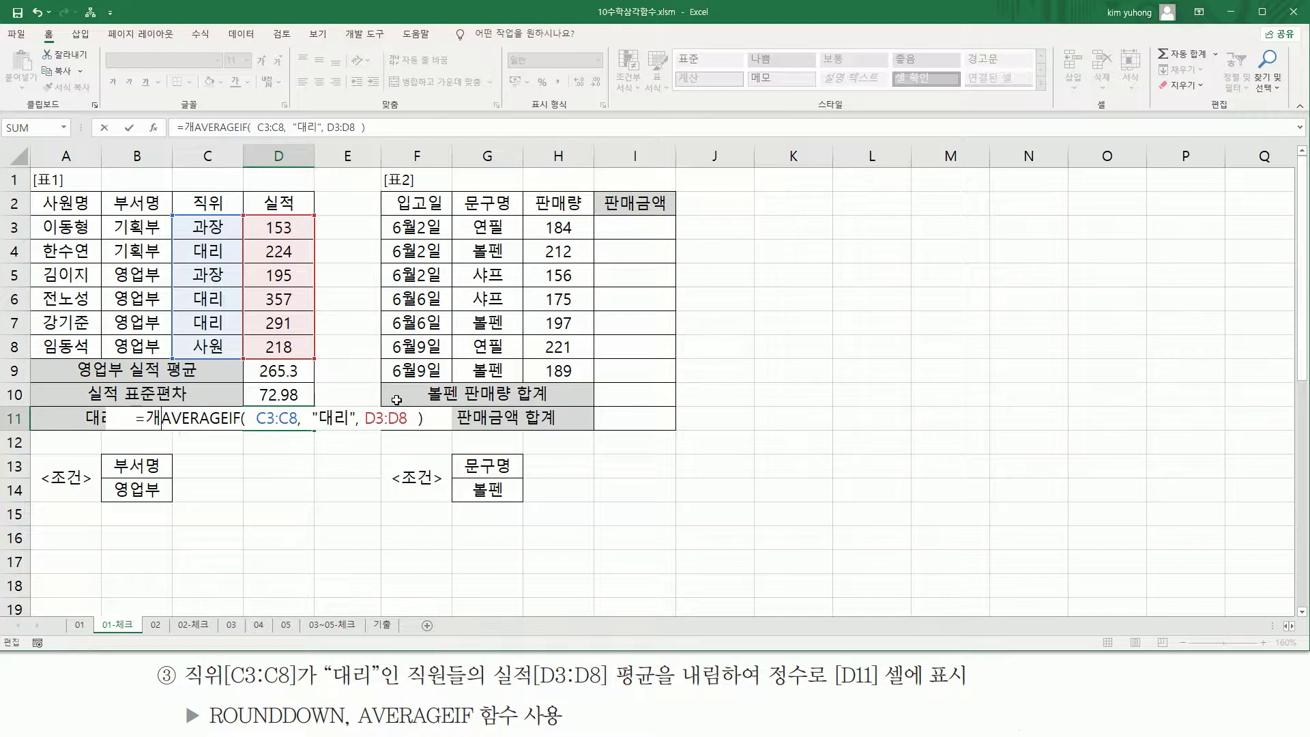
{"action": "type", "text": "ROU"}
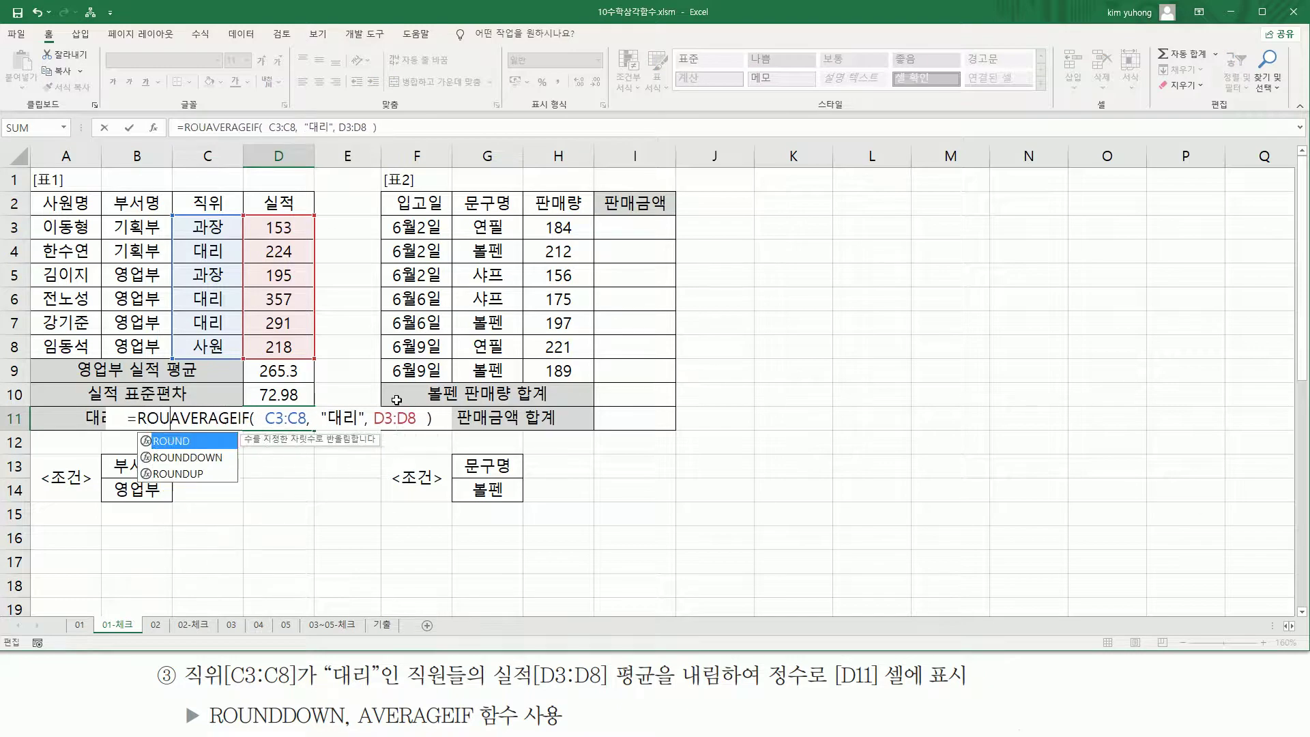
{"action": "type", "text": "NDD"}
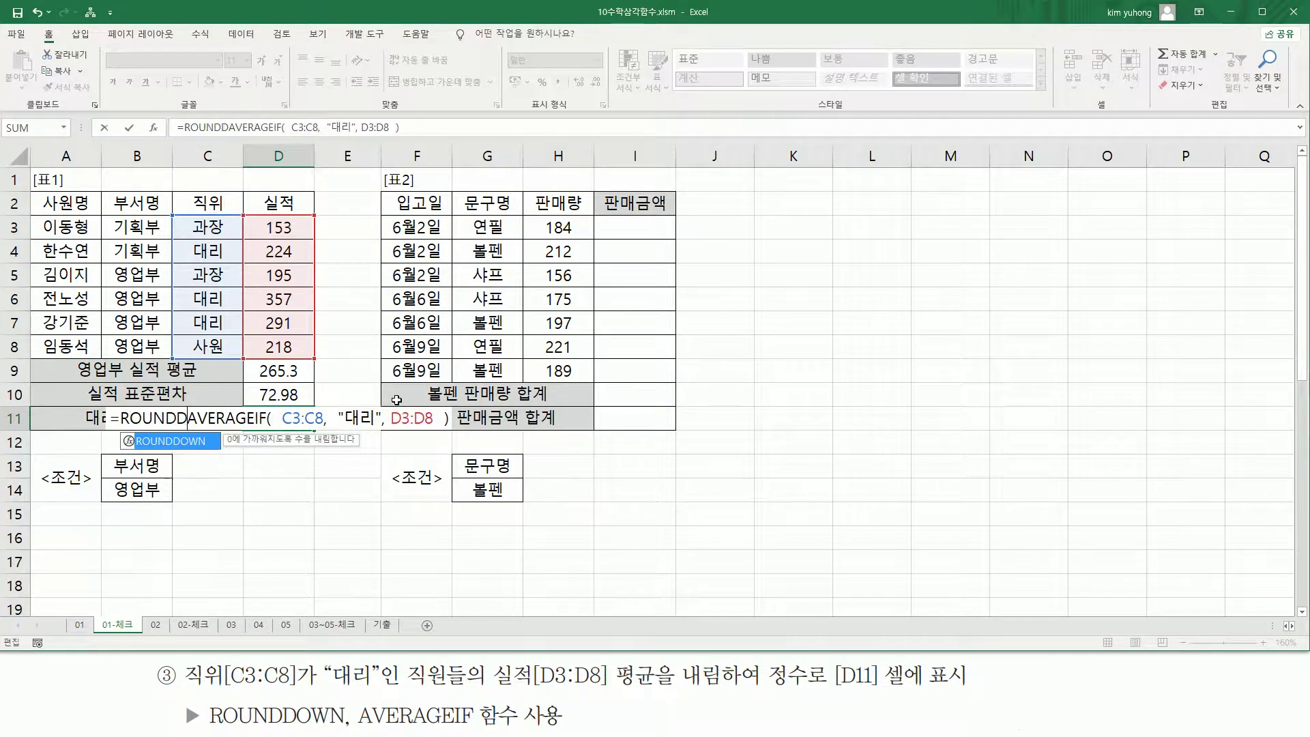
{"action": "key", "text": "Tab"}
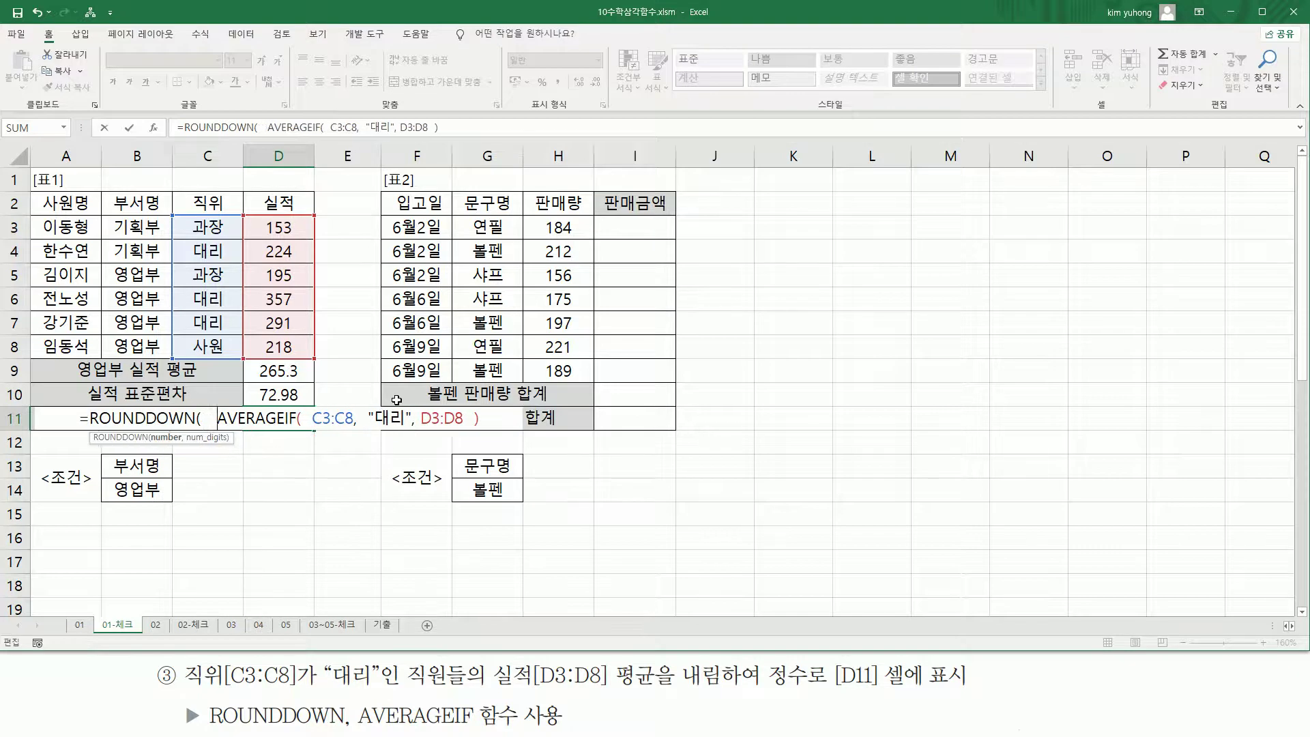
{"action": "key", "text": "shift+End"}
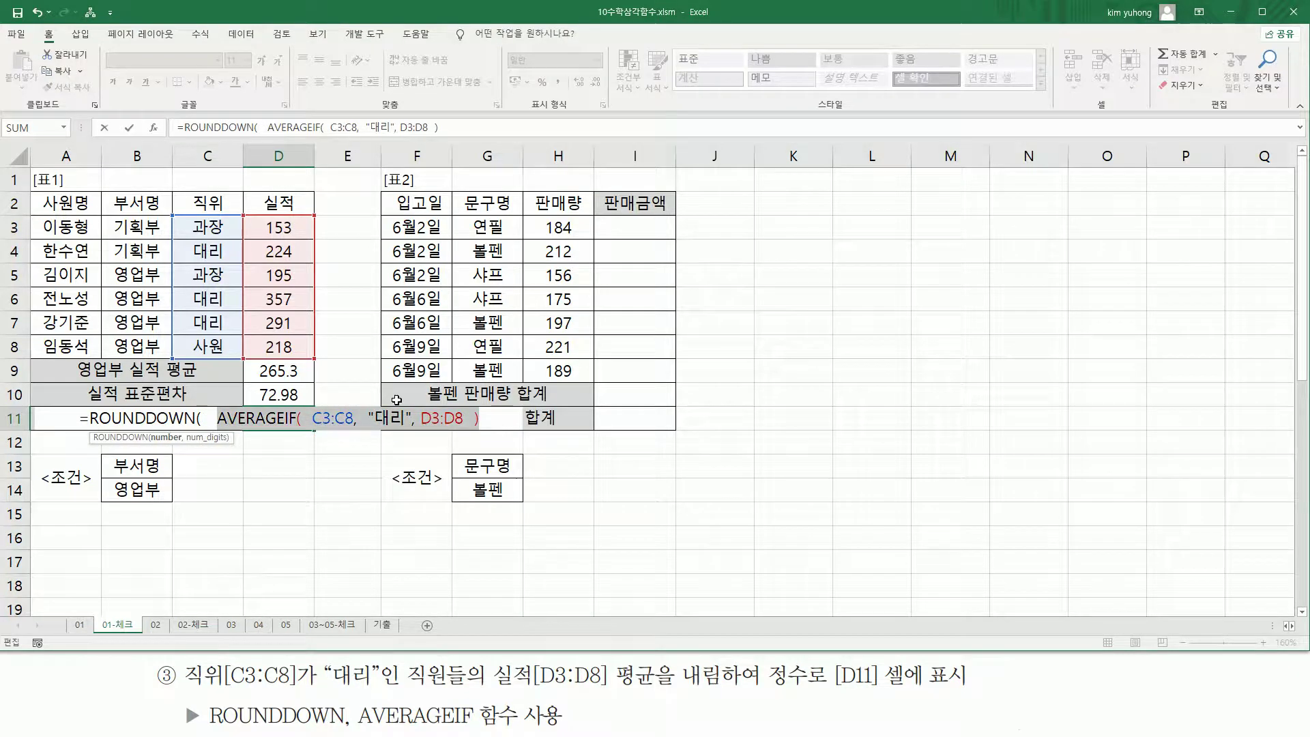
{"action": "key", "text": "End"}
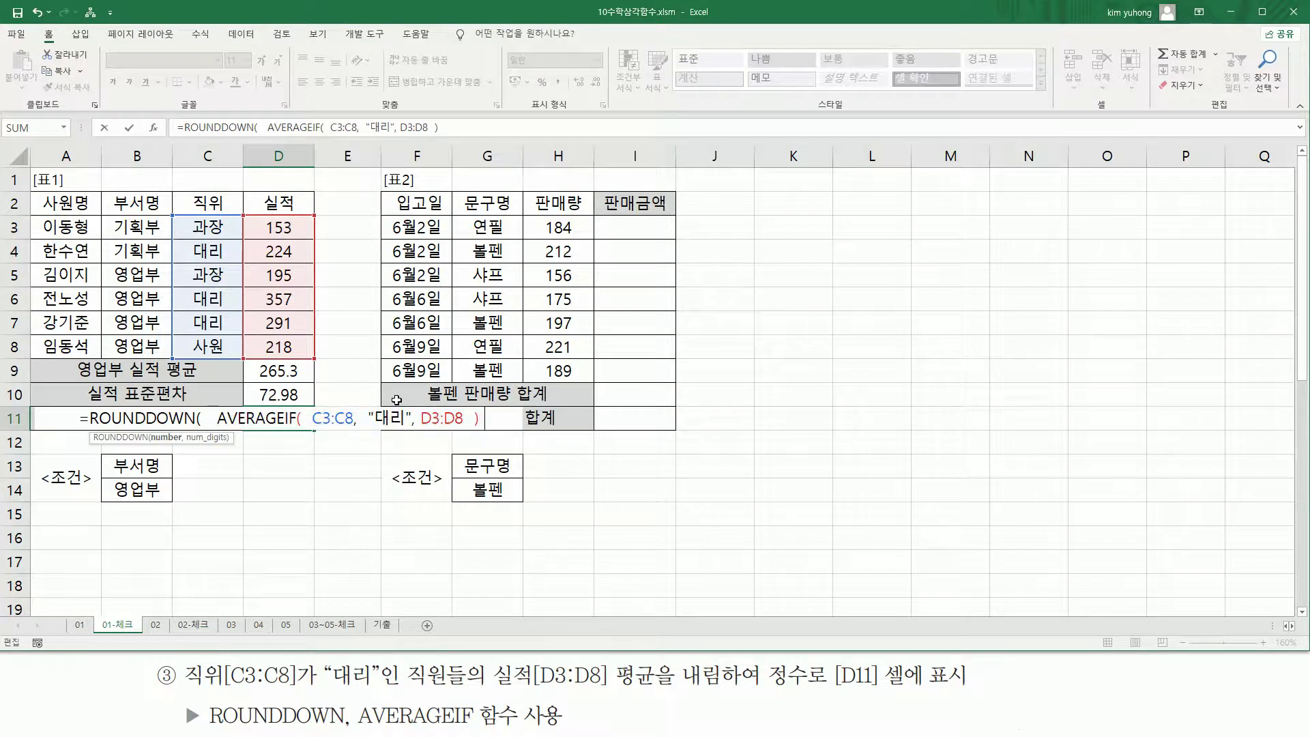
{"action": "type", "text": ","}
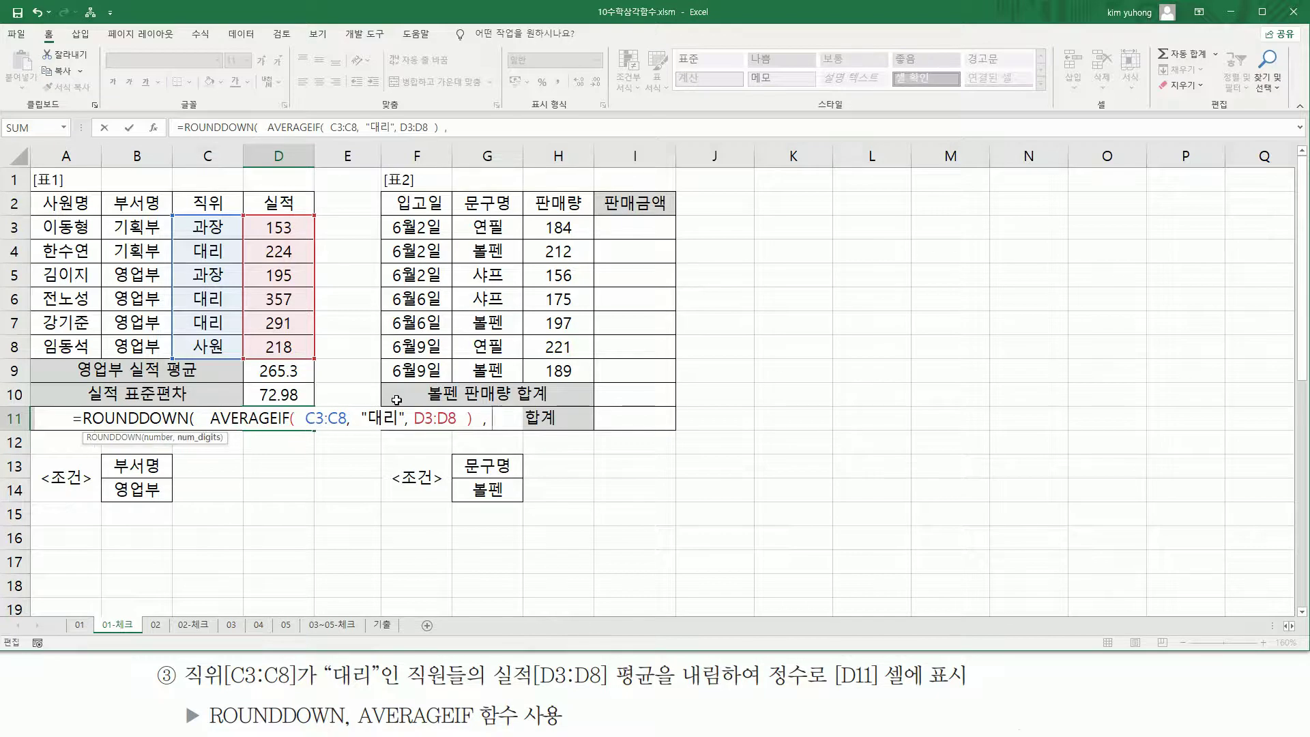
{"action": "type", "text": " 0"}
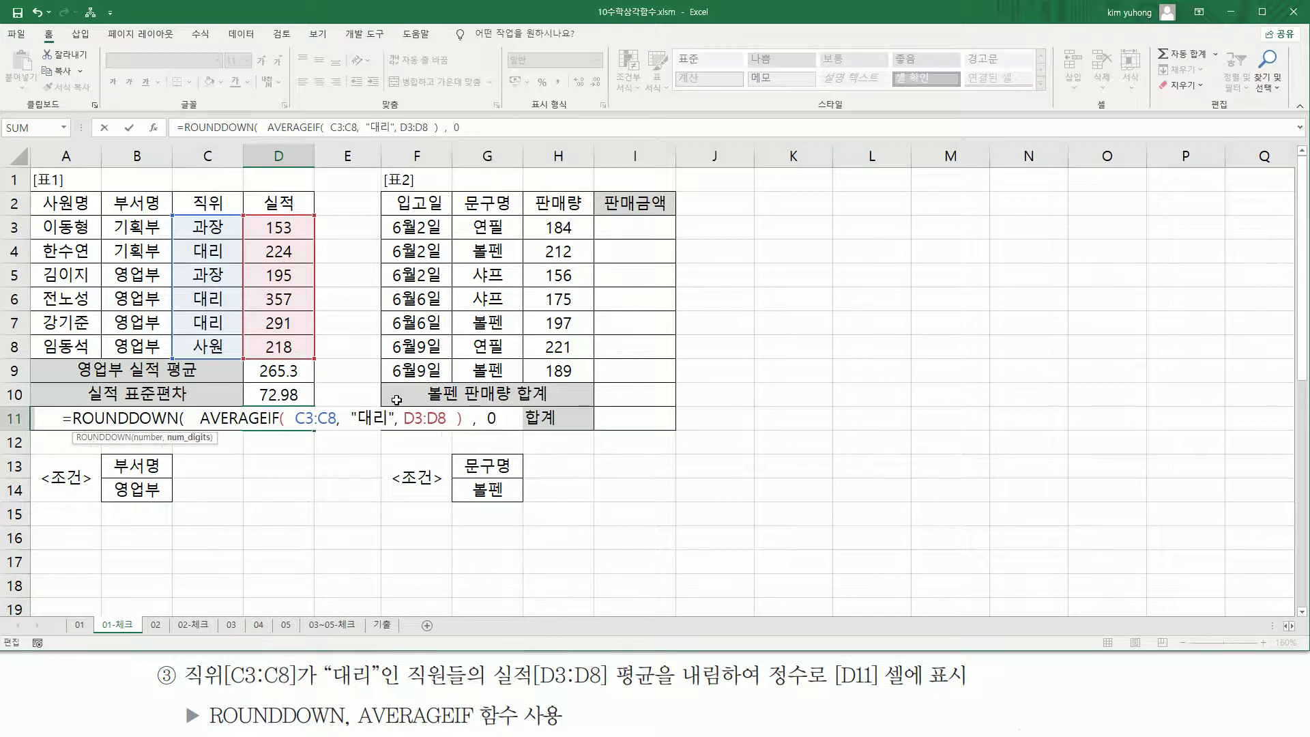
{"action": "type", "text": " )"}
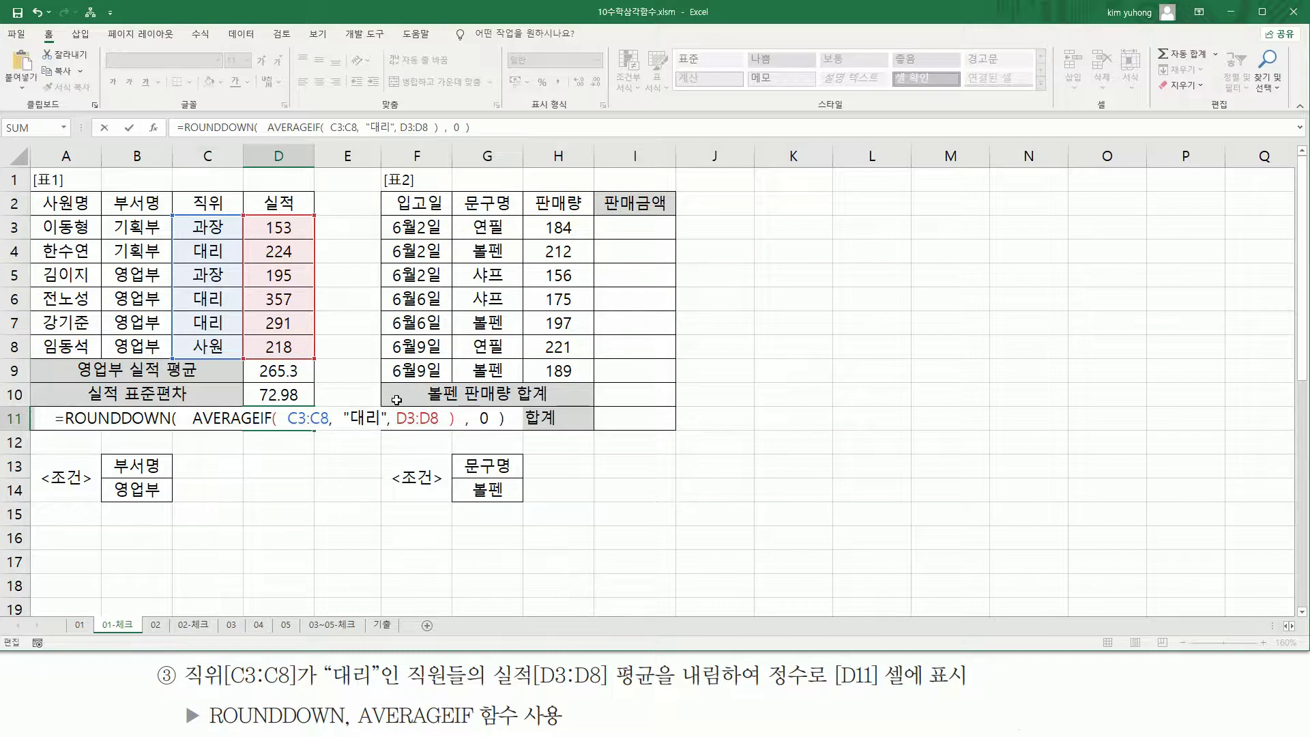
{"action": "key", "text": "Return"}
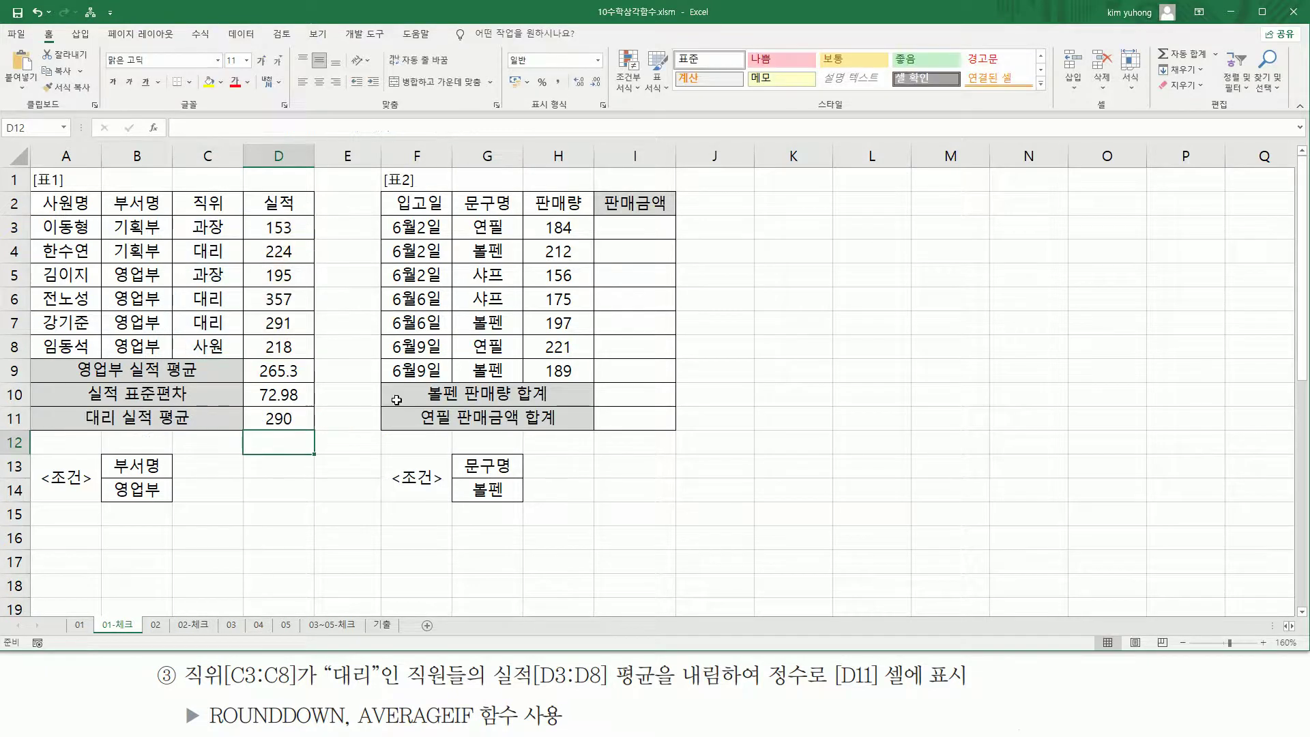
- Enter =ROUNDDOWN( AVERAGEIF( C3:C8, "대리", D3:D8 ) , 0 ) as plain text in cell B17 and colour it red
{"action": "left_click", "coordinate": [282, 422]}
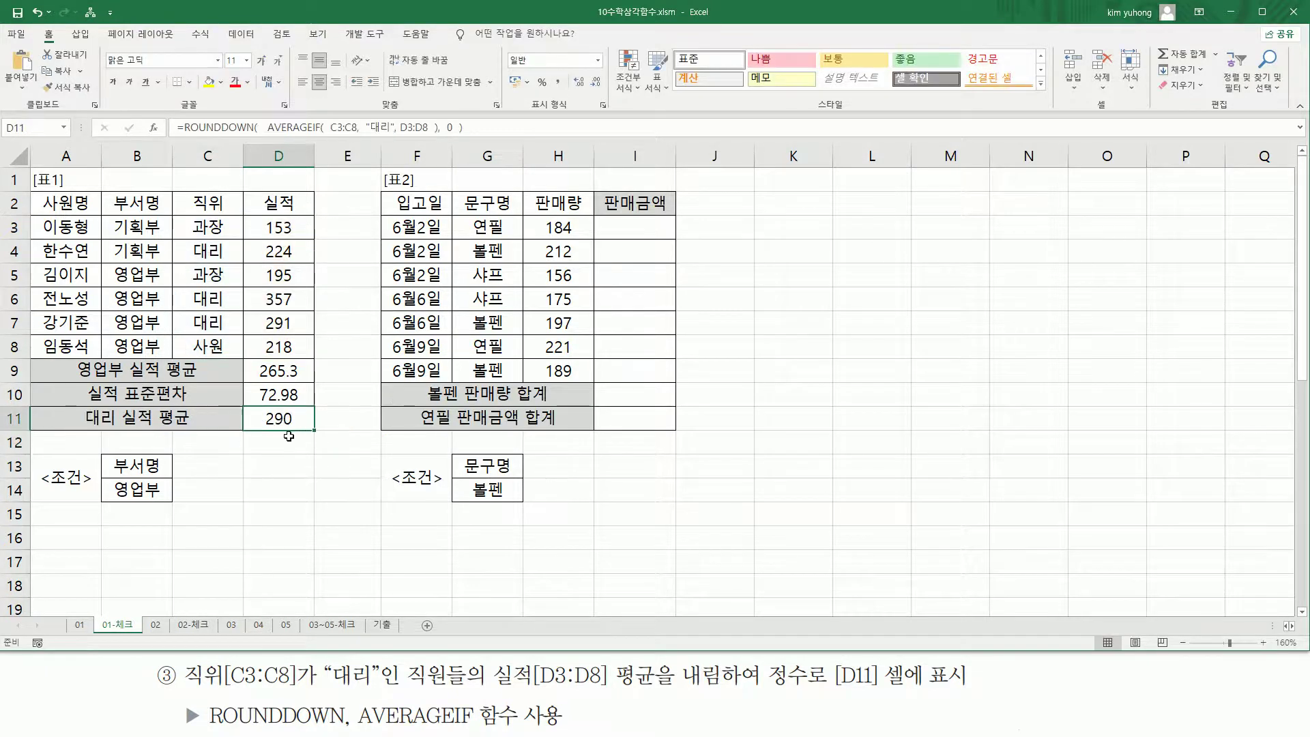
{"action": "left_click", "coordinate": [146, 557]}
{"action": "type", "text": "'=ROUNDDOWN(   AVERAGEIF(  C3:C8,  \"대리\", D3:D8  )  ,  0  )"}
{"action": "key", "text": "Return"}
{"action": "left_click", "coordinate": [149, 562]}
{"action": "left_click", "coordinate": [234, 81]}
{"action": "left_click_drag", "start_coordinate": [348, 418], "coordinate": [346, 442]}
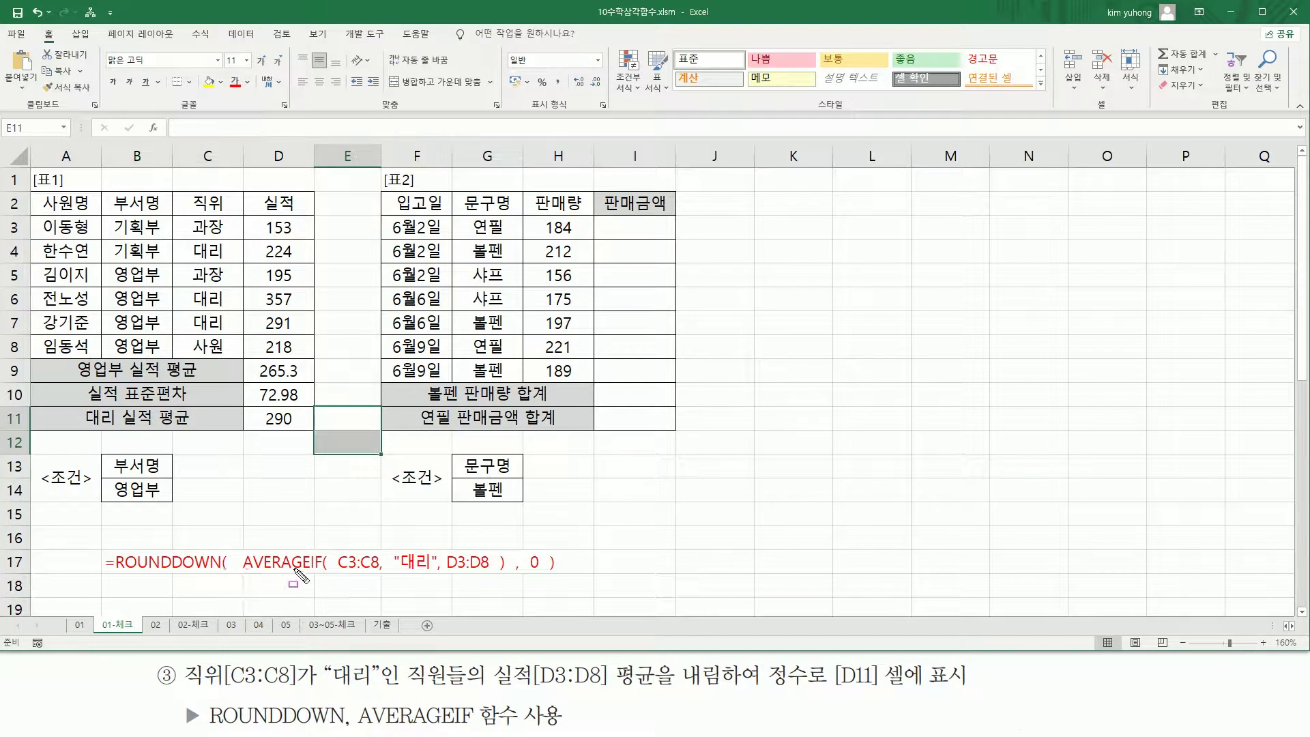
{"action": "mouse_move", "coordinate": [334, 571]}
{"action": "left_mouse_down"}
{"action": "mouse_move", "coordinate": [443, 591]}
{"action": "mouse_move", "coordinate": [434, 581]}
{"action": "left_mouse_up"}
{"action": "mouse_move", "coordinate": [184, 213]}
{"action": "left_mouse_down"}
{"action": "mouse_move", "coordinate": [225, 279]}
{"action": "mouse_move", "coordinate": [237, 359]}
{"action": "left_mouse_up"}
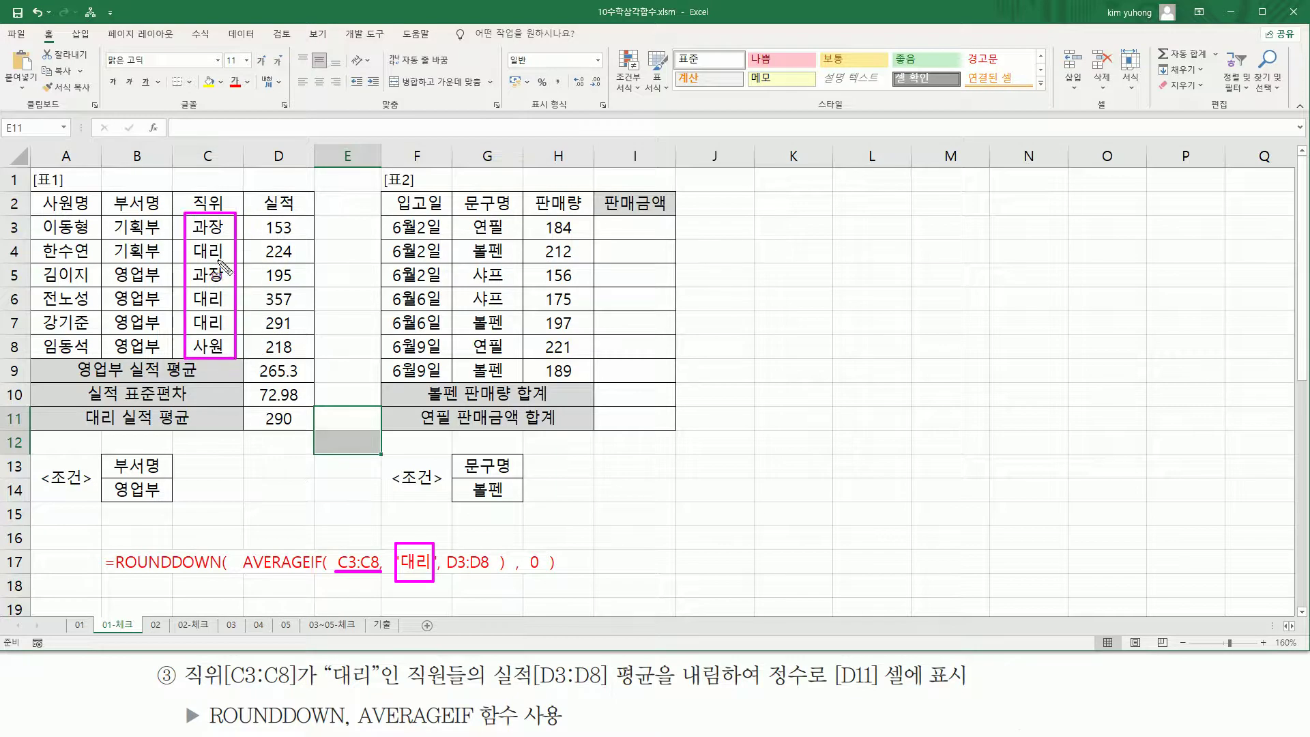
{"action": "left_click_drag", "start_coordinate": [445, 574], "coordinate": [494, 574]}
{"action": "left_click_drag", "start_coordinate": [260, 216], "coordinate": [301, 355]}
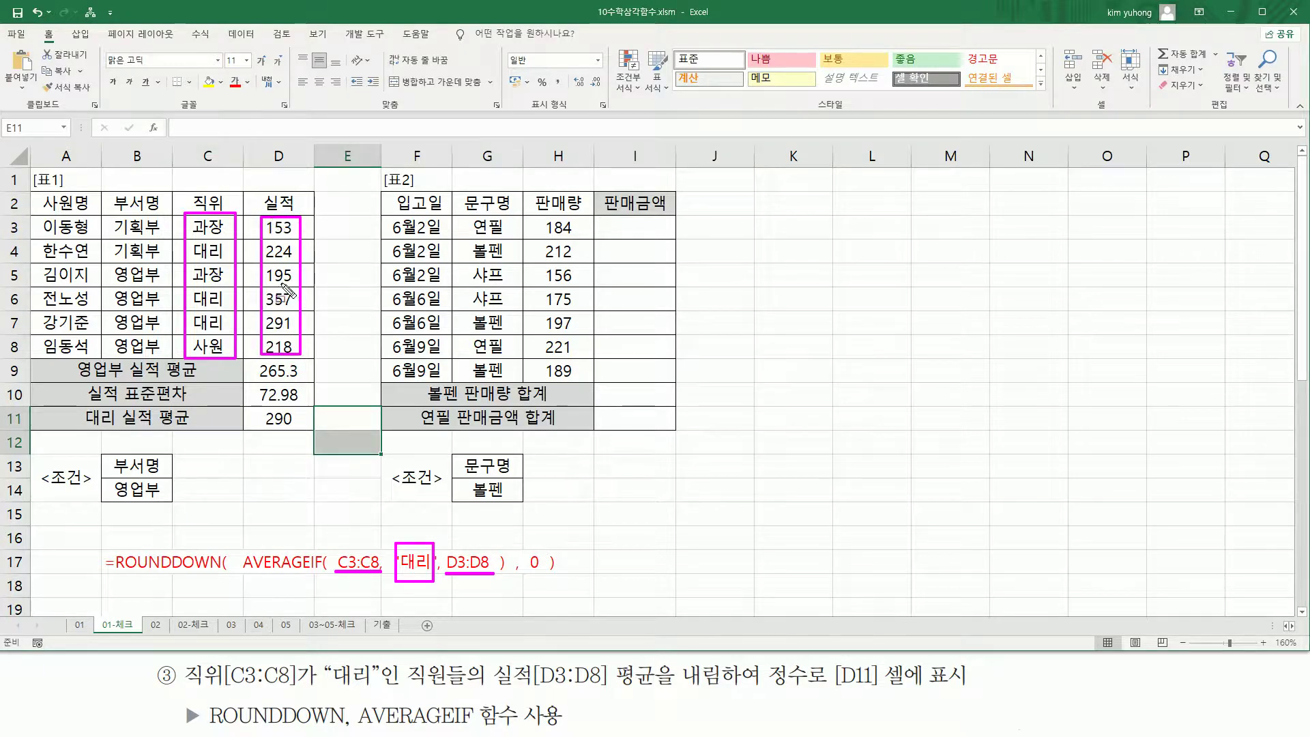
{"action": "mouse_move", "coordinate": [240, 538]}
{"action": "left_mouse_down"}
{"action": "mouse_move", "coordinate": [385, 594]}
{"action": "mouse_move", "coordinate": [512, 593]}
{"action": "left_mouse_up"}
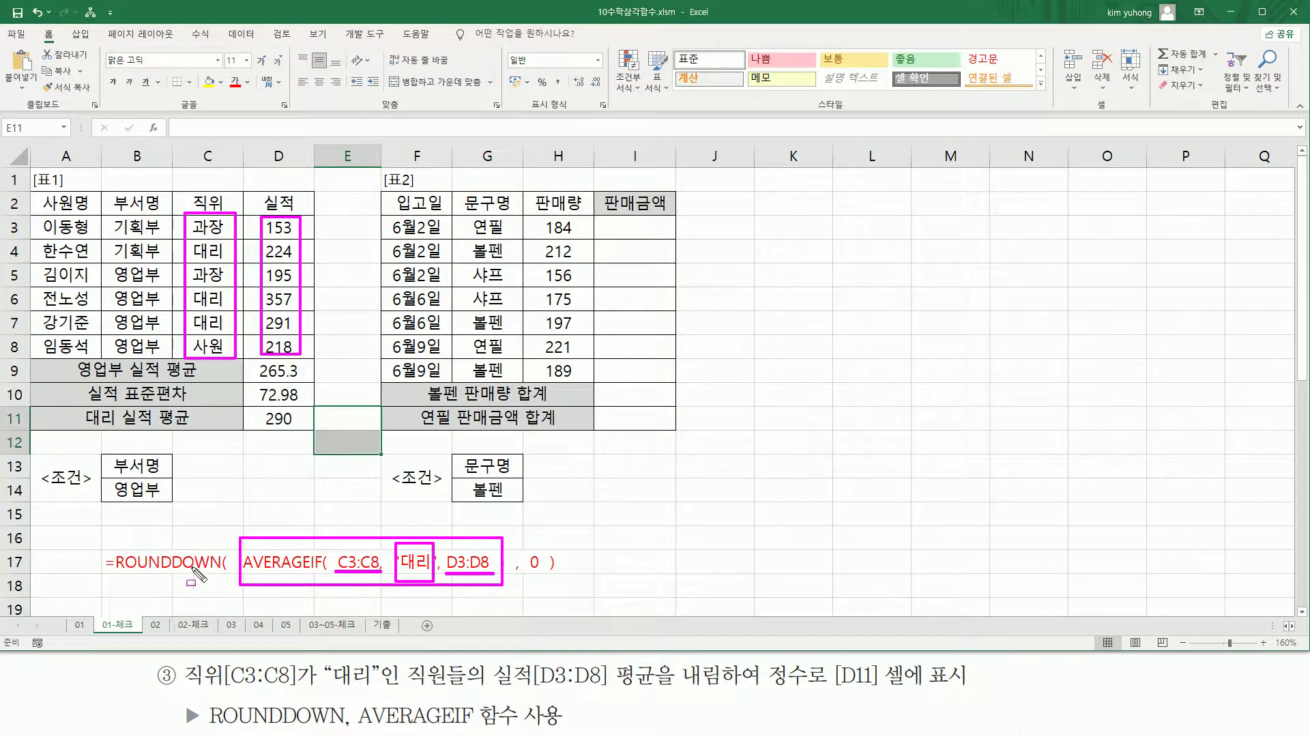
{"action": "left_click_drag", "start_coordinate": [116, 575], "coordinate": [221, 576]}
{"action": "left_click_drag", "start_coordinate": [770, 690], "coordinate": [962, 689]}
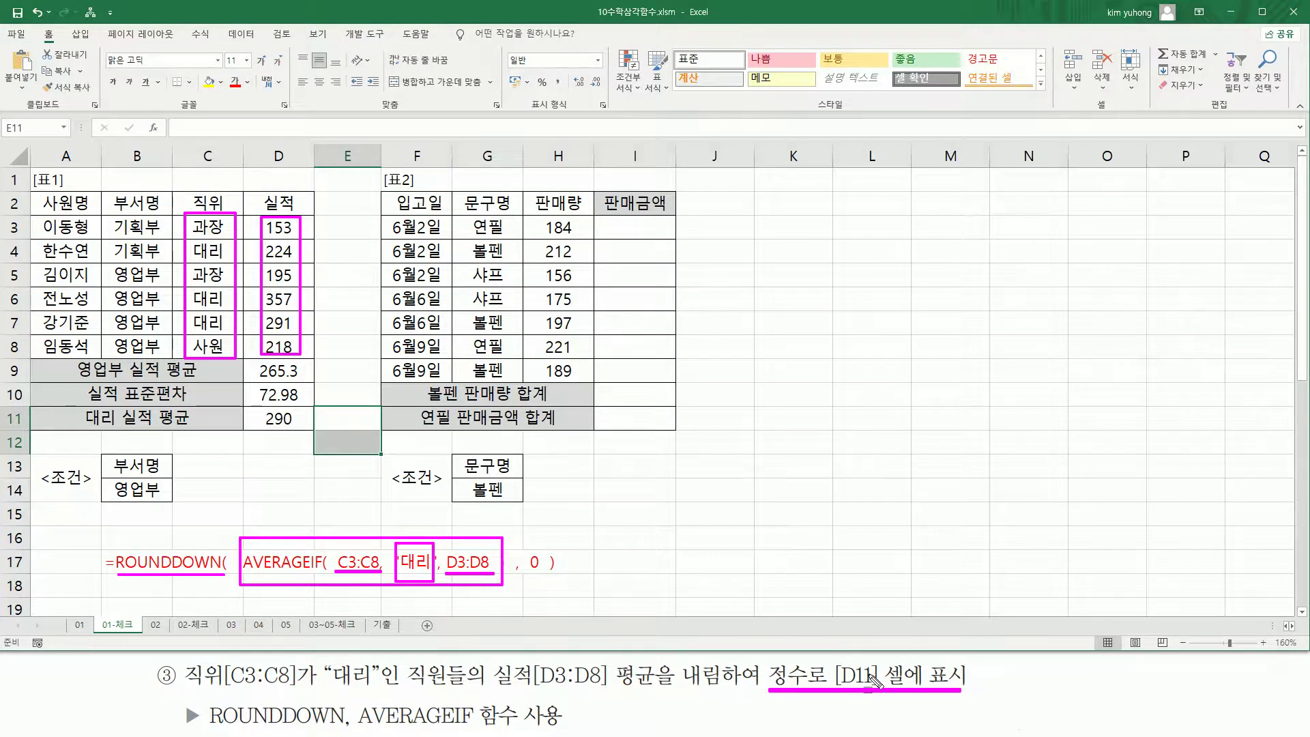
{"action": "left_click_drag", "start_coordinate": [527, 546], "coordinate": [546, 581]}
{"action": "key", "text": "Escape"}
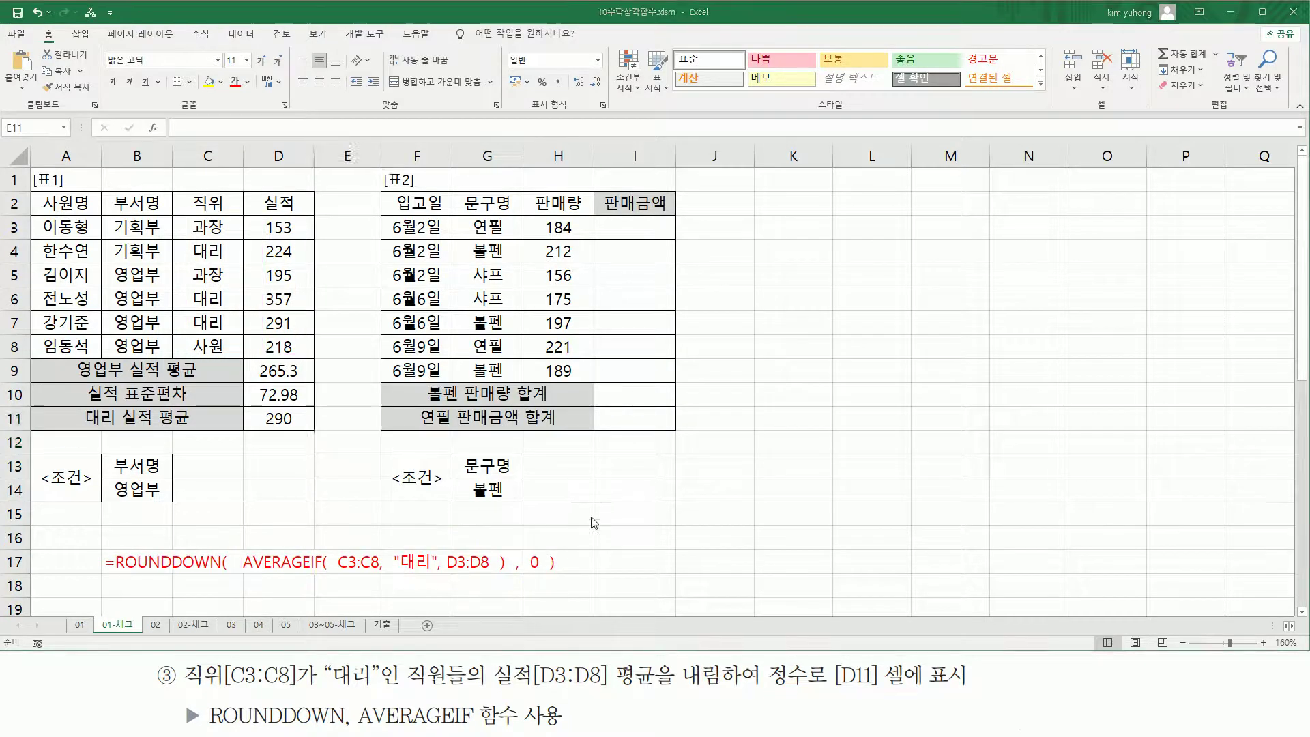
{"action": "left_click", "coordinate": [590, 515]}
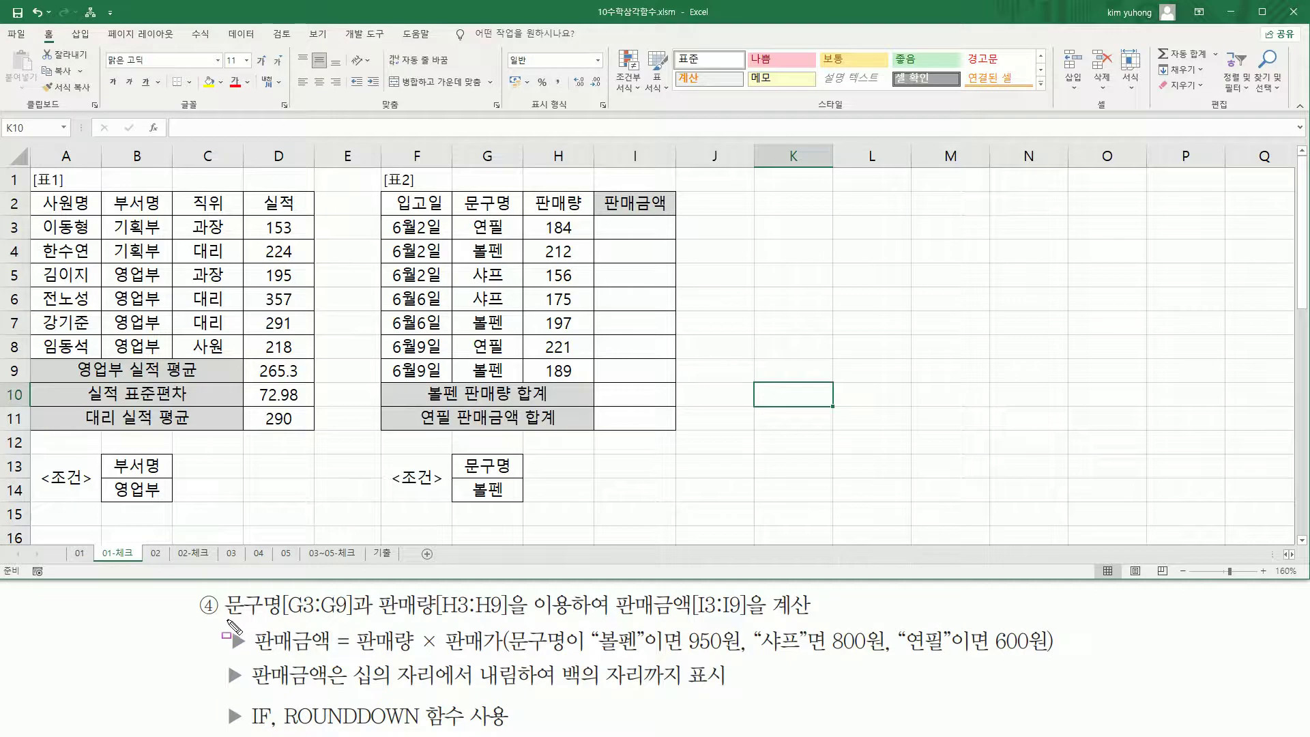
{"action": "left_click_drag", "start_coordinate": [225, 620], "coordinate": [294, 621]}
{"action": "left_click_drag", "start_coordinate": [464, 215], "coordinate": [517, 389]}
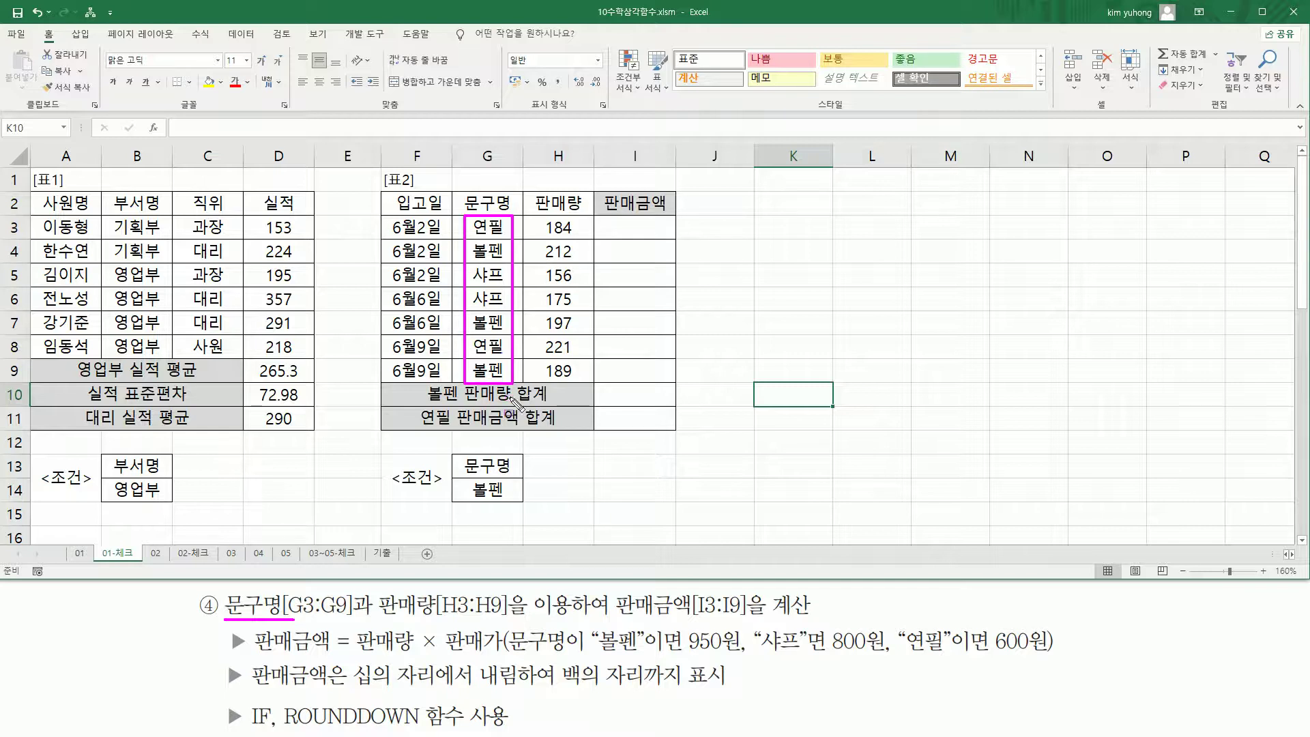
{"action": "left_click_drag", "start_coordinate": [374, 621], "coordinate": [431, 620]}
{"action": "mouse_move", "coordinate": [538, 217]}
{"action": "left_mouse_down"}
{"action": "mouse_move", "coordinate": [573, 387]}
{"action": "mouse_move", "coordinate": [587, 389]}
{"action": "left_mouse_up"}
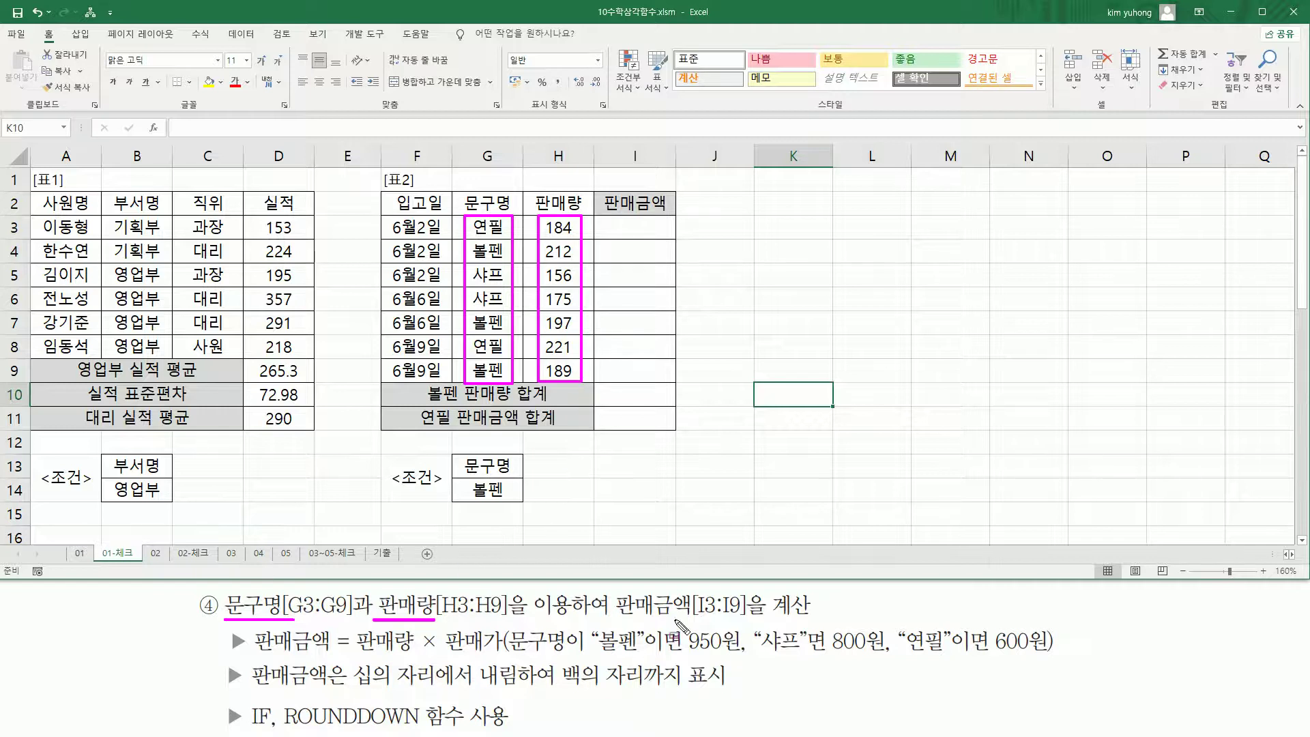
{"action": "mouse_move", "coordinate": [612, 591]}
{"action": "left_mouse_down"}
{"action": "mouse_move", "coordinate": [618, 619]}
{"action": "mouse_move", "coordinate": [818, 620]}
{"action": "left_mouse_up"}
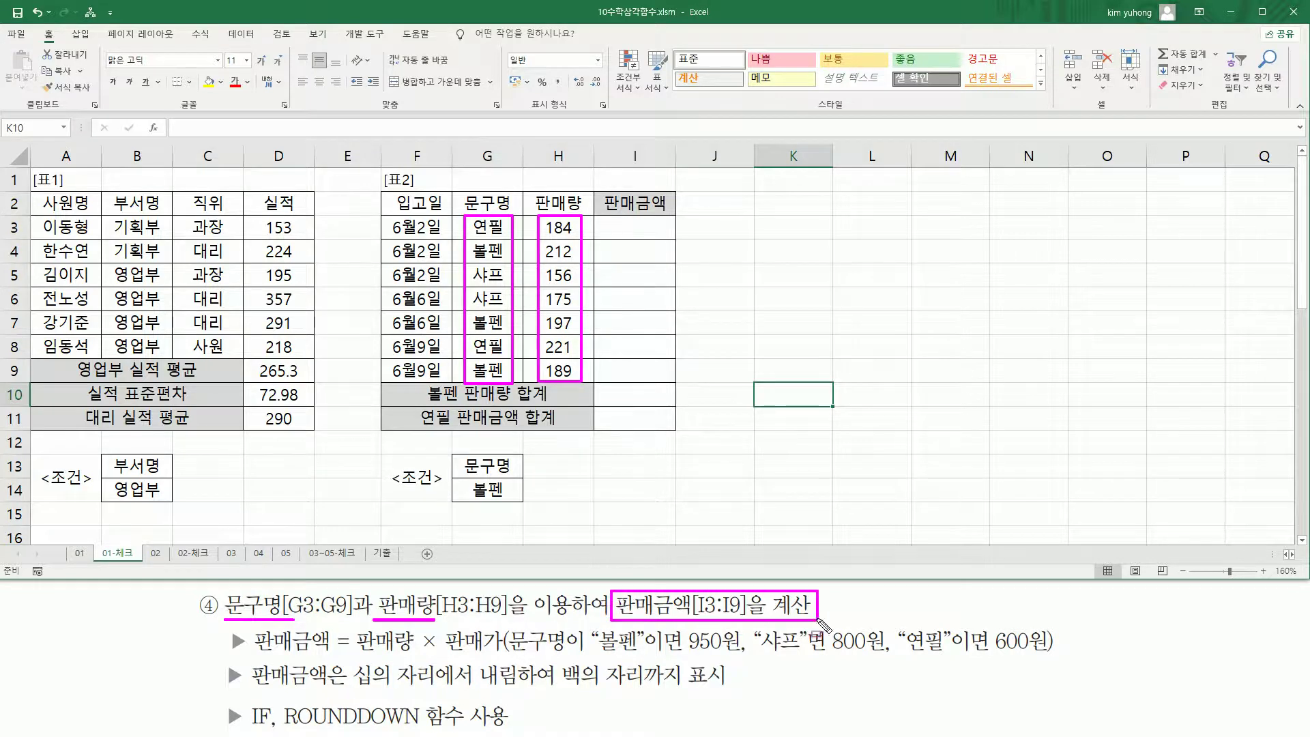
{"action": "left_click_drag", "start_coordinate": [612, 221], "coordinate": [674, 379]}
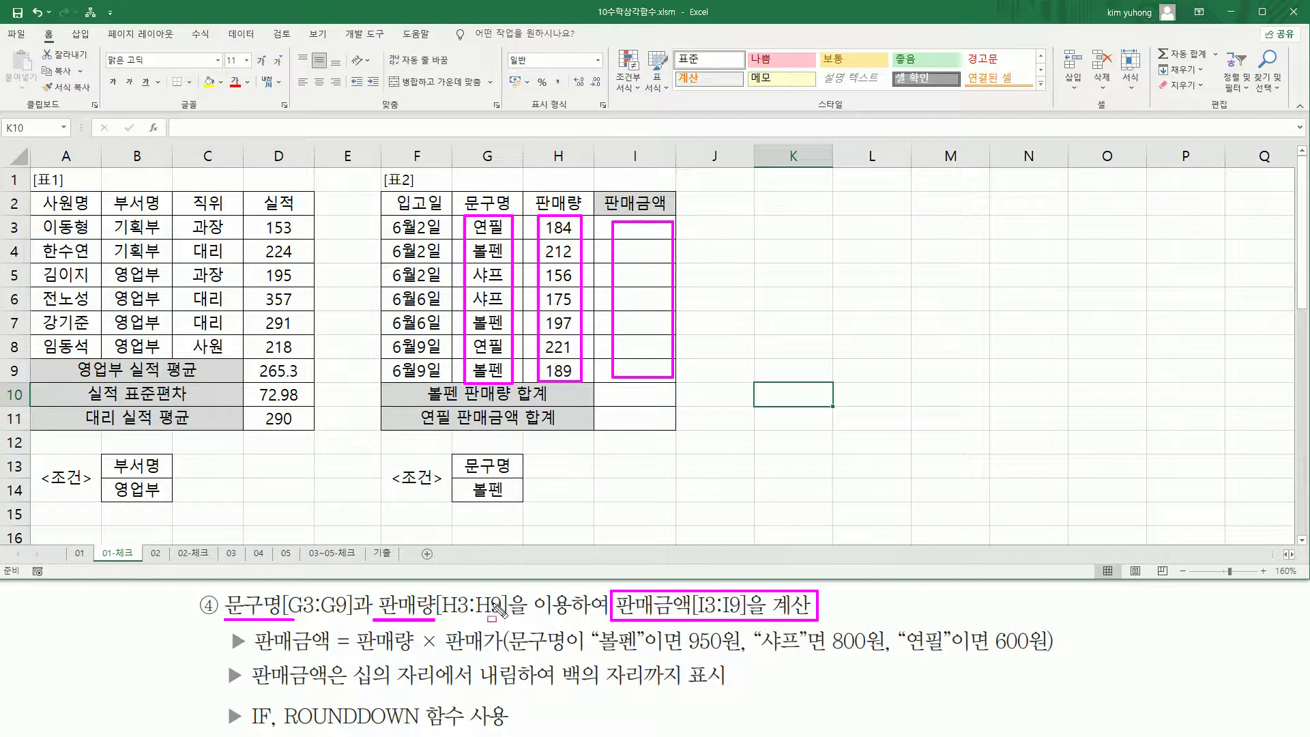
{"action": "mouse_move", "coordinate": [258, 654]}
{"action": "left_mouse_down"}
{"action": "mouse_move", "coordinate": [327, 654]}
{"action": "mouse_move", "coordinate": [356, 624]}
{"action": "mouse_move", "coordinate": [414, 658]}
{"action": "mouse_move", "coordinate": [447, 623]}
{"action": "mouse_move", "coordinate": [502, 658]}
{"action": "left_mouse_up"}
{"action": "left_click_drag", "start_coordinate": [548, 220], "coordinate": [579, 378]}
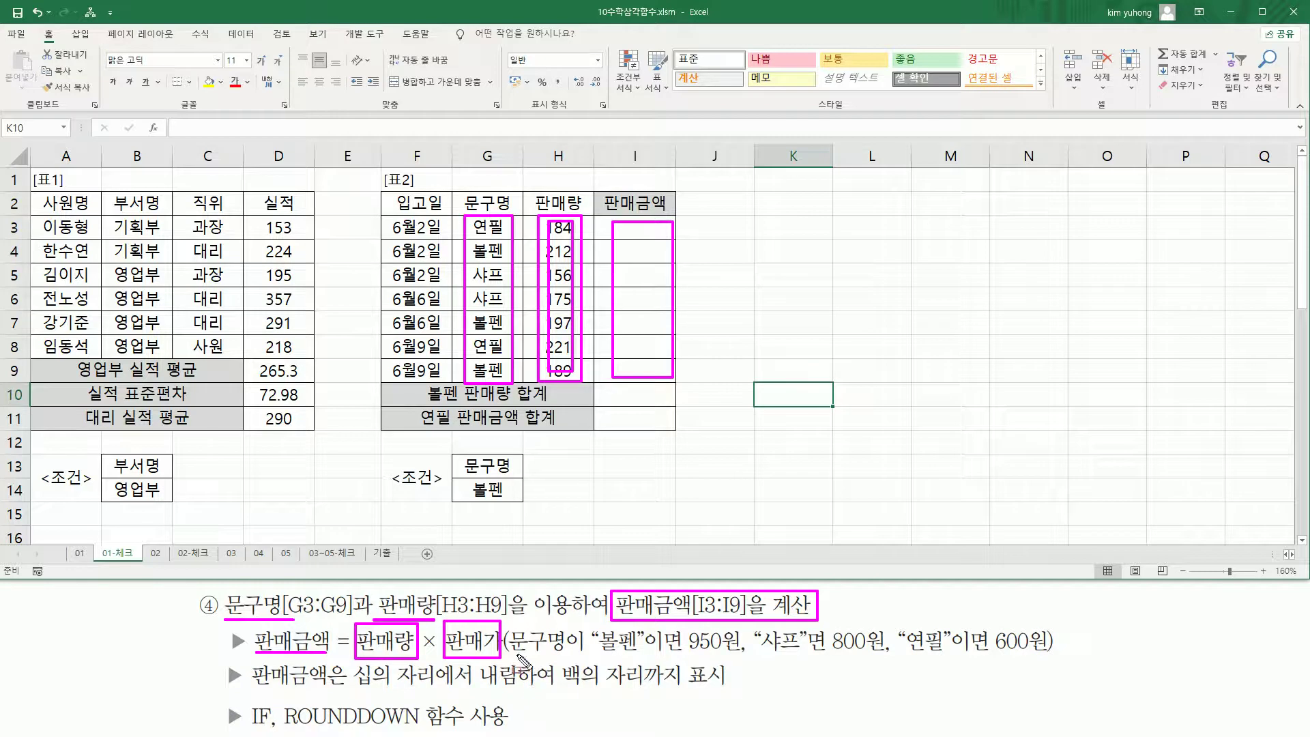
{"action": "mouse_move", "coordinate": [597, 657]}
{"action": "left_mouse_down"}
{"action": "mouse_move", "coordinate": [640, 656]}
{"action": "mouse_move", "coordinate": [709, 623]}
{"action": "mouse_move", "coordinate": [722, 657]}
{"action": "mouse_move", "coordinate": [802, 655]}
{"action": "mouse_move", "coordinate": [845, 625]}
{"action": "mouse_move", "coordinate": [875, 657]}
{"action": "mouse_move", "coordinate": [947, 632]}
{"action": "mouse_move", "coordinate": [948, 657]}
{"action": "mouse_move", "coordinate": [1047, 657]}
{"action": "left_mouse_up"}
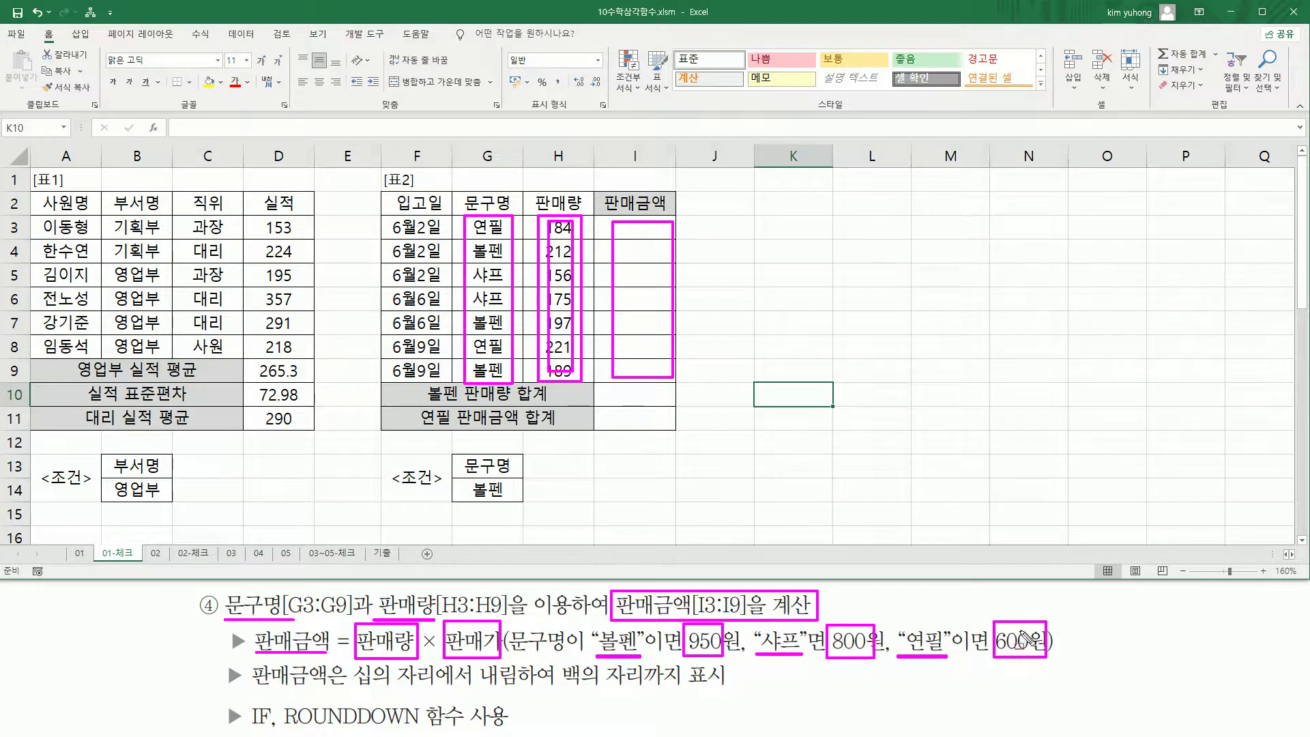
{"action": "left_click_drag", "start_coordinate": [245, 698], "coordinate": [274, 728]}
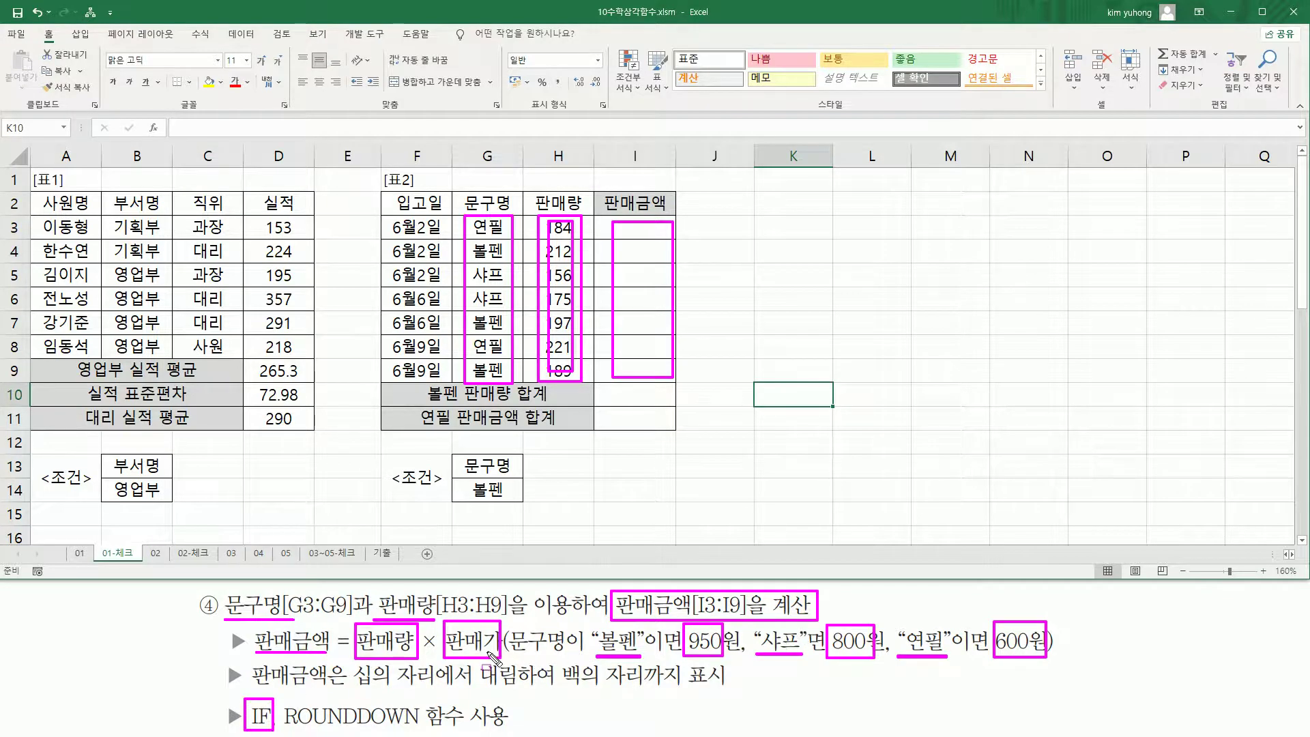
{"action": "key", "text": "Escape"}
- Start an IF formula in cell I3 that returns 950 when G3 equals "볼펜"
{"action": "left_click", "coordinate": [658, 233]}
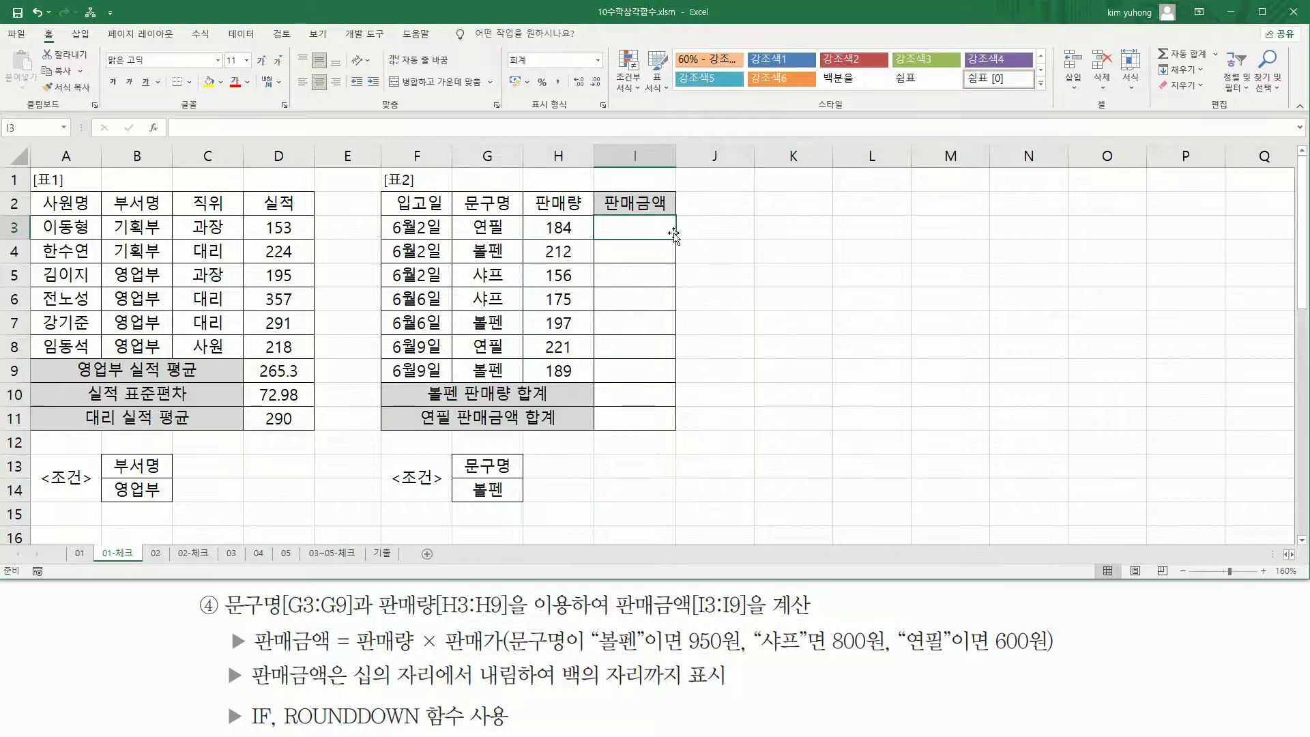
{"action": "type", "text": "=IF("}
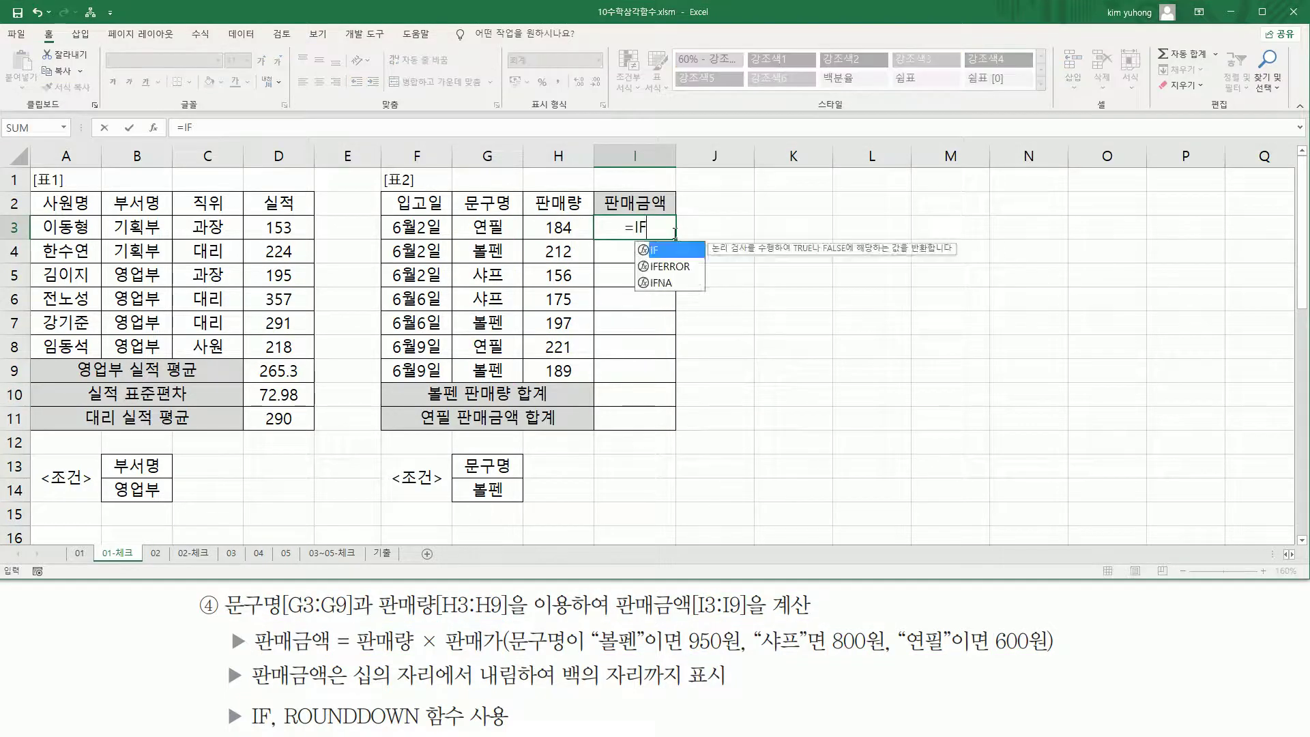
{"action": "left_click", "coordinate": [489, 227]}
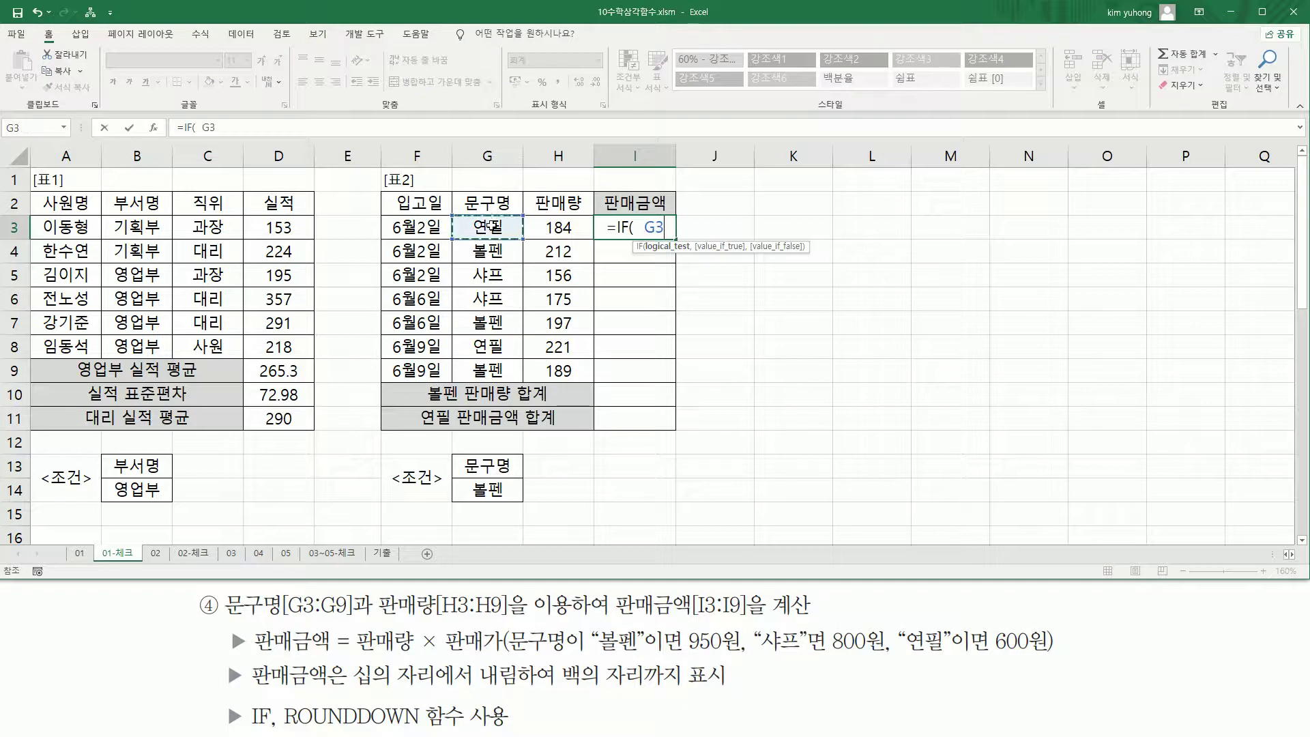
{"action": "type", "text": "=\""}
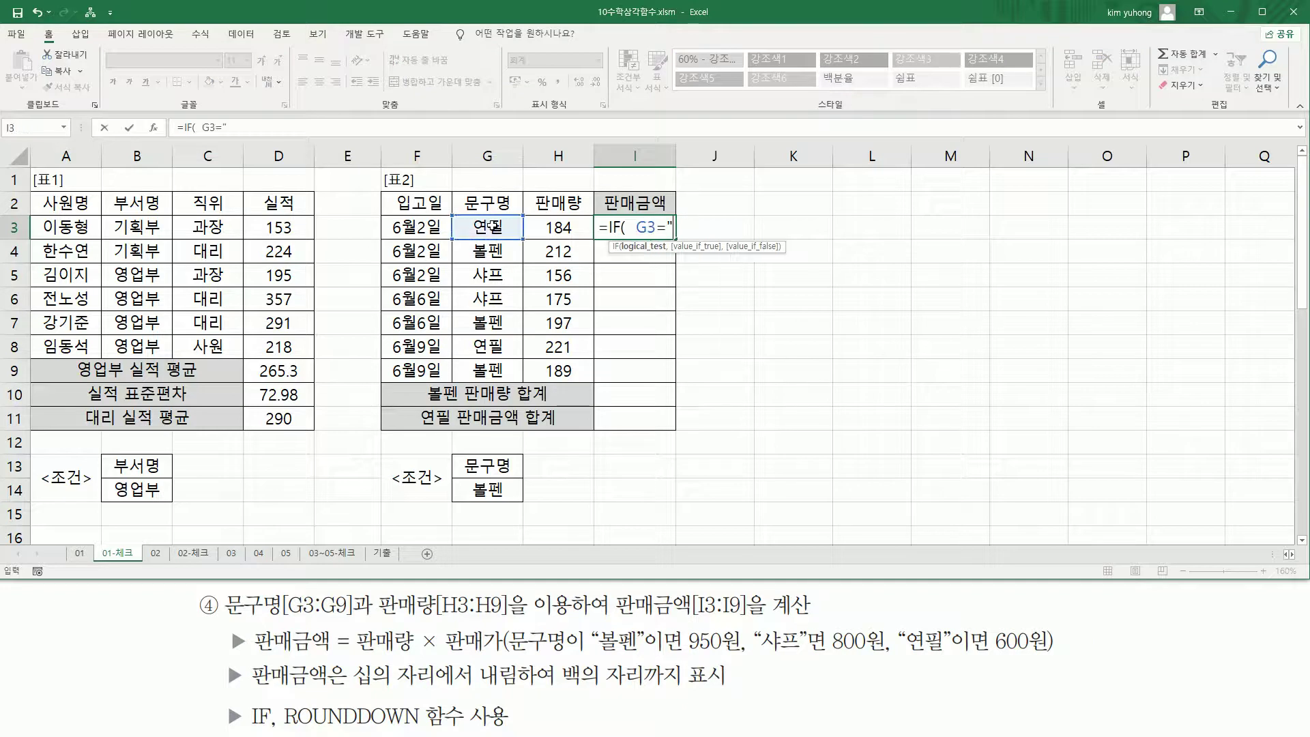
{"action": "type", "text": "볼"}
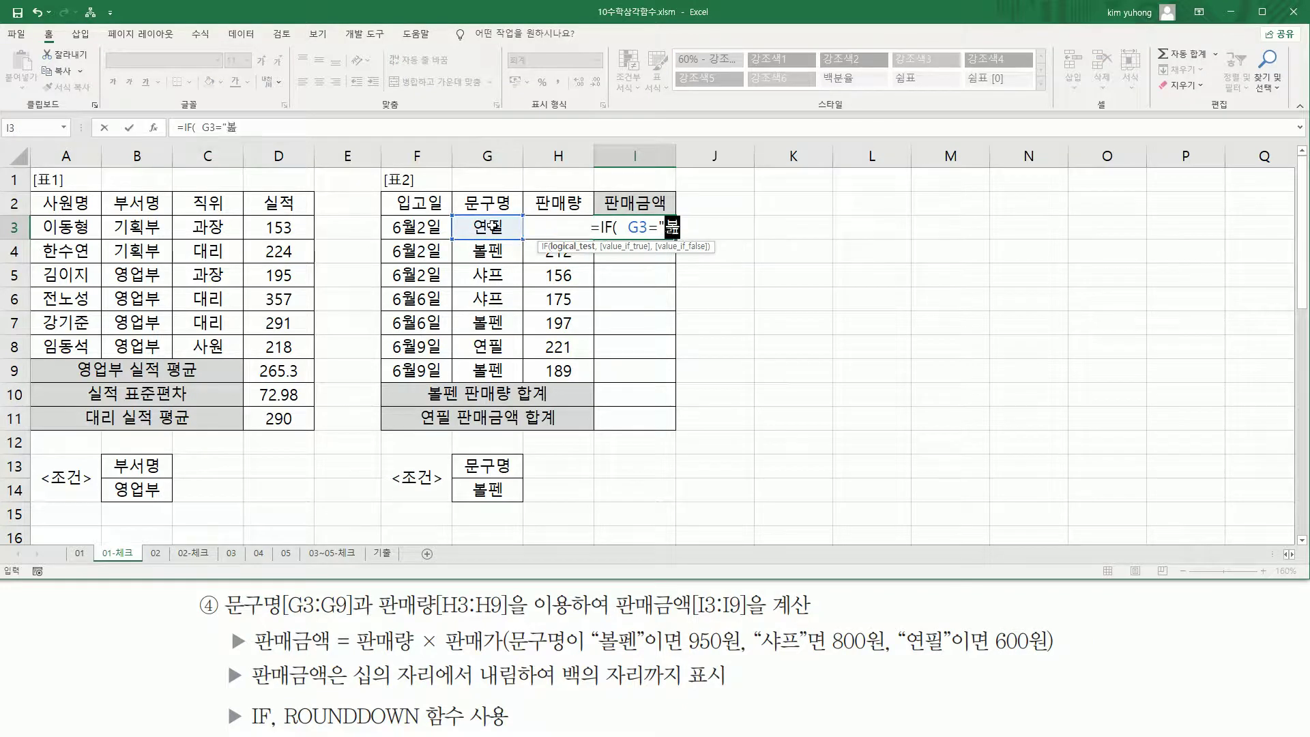
{"action": "type", "text": "펜\" ,"}
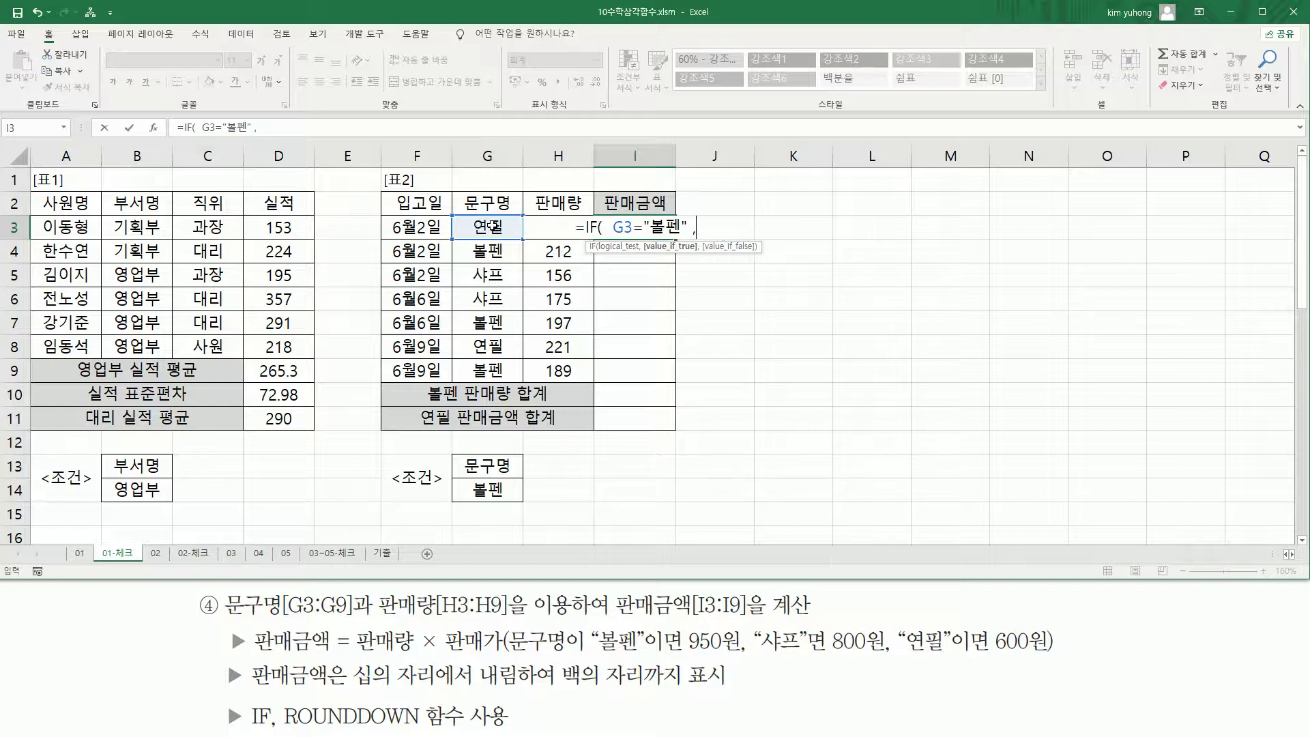
{"action": "type", "text": " 950"}
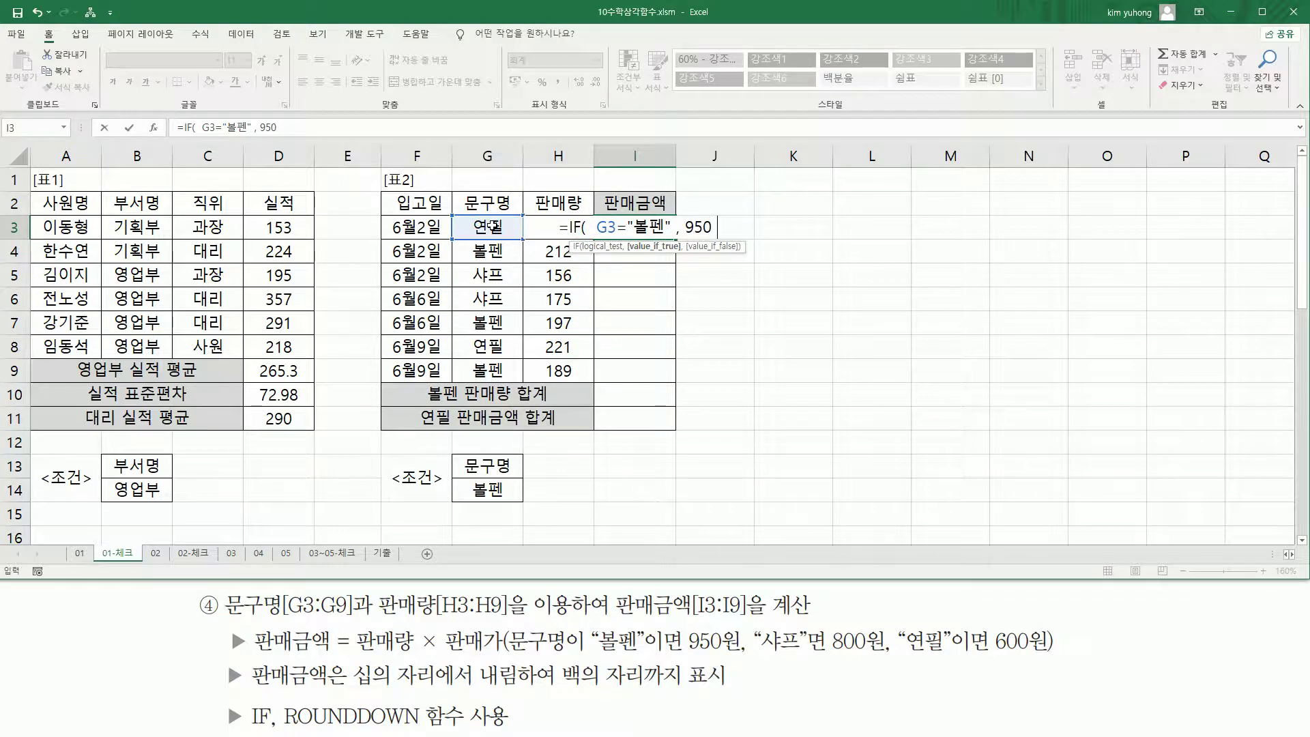
{"action": "type", "text": " ,"}
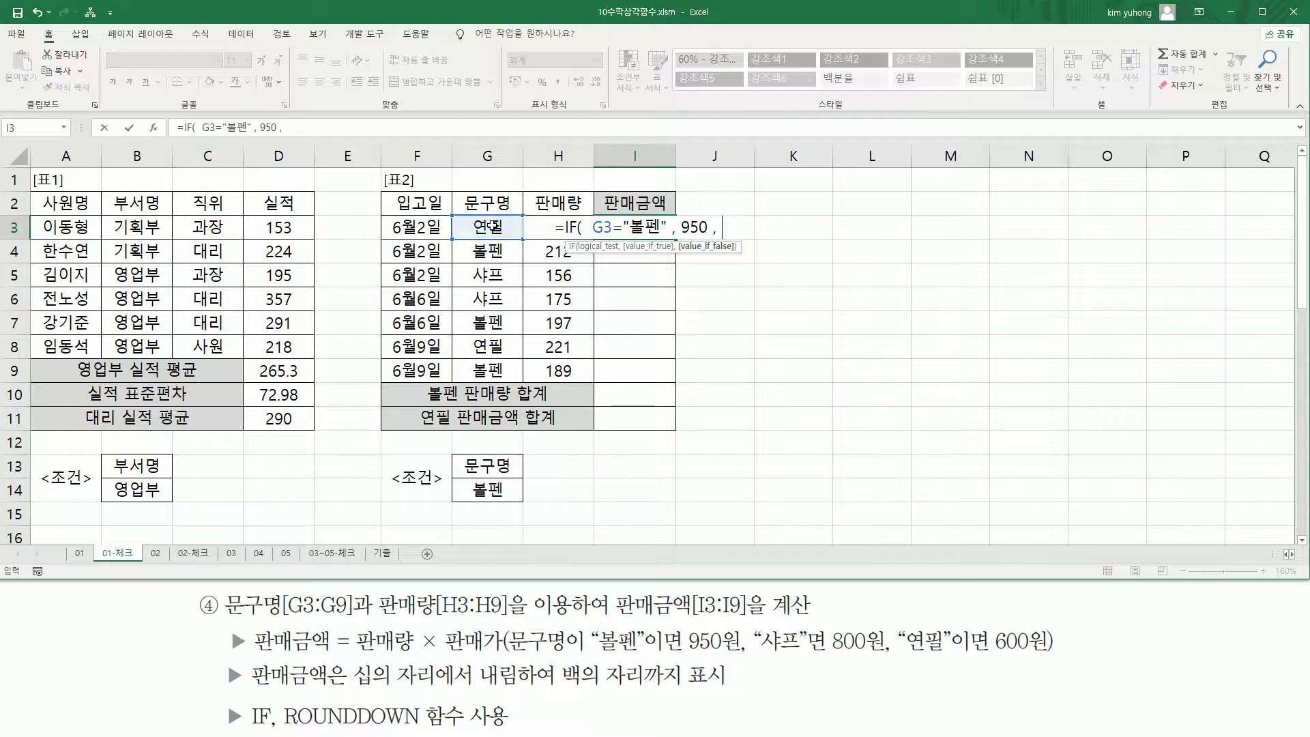
- Complete the I3 formula with a nested IF that returns 800 when G3 equals "샤프" and 600 otherwise
{"action": "type", "text": "IF("}
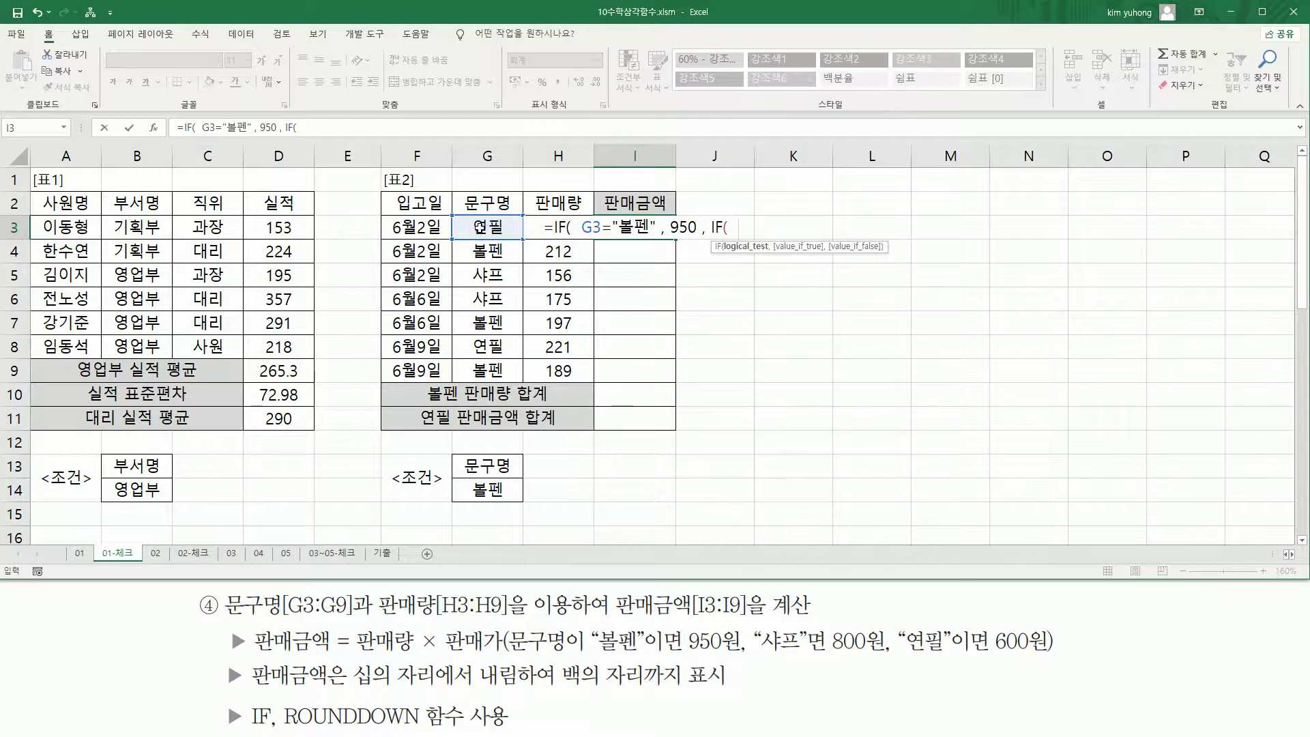
{"action": "left_click", "coordinate": [480, 229]}
{"action": "type", "text": "=\""}
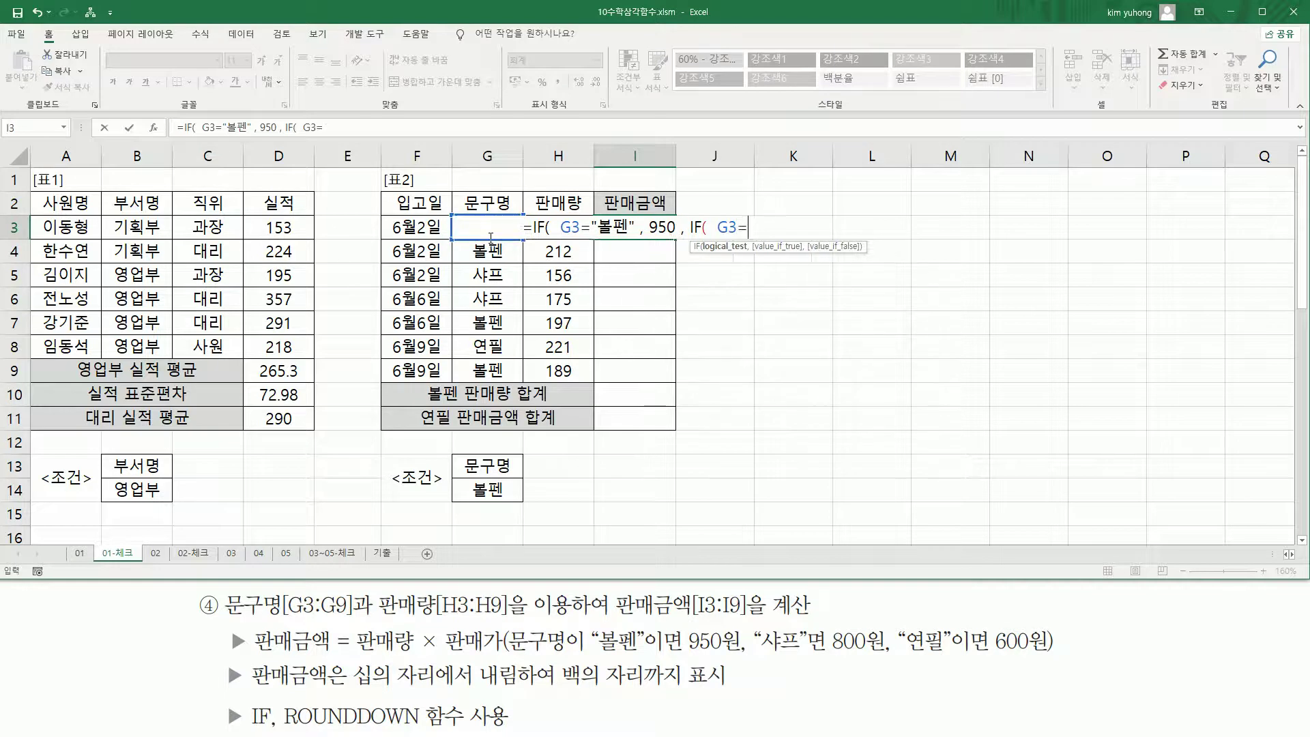
{"action": "type", "text": "샤프"}
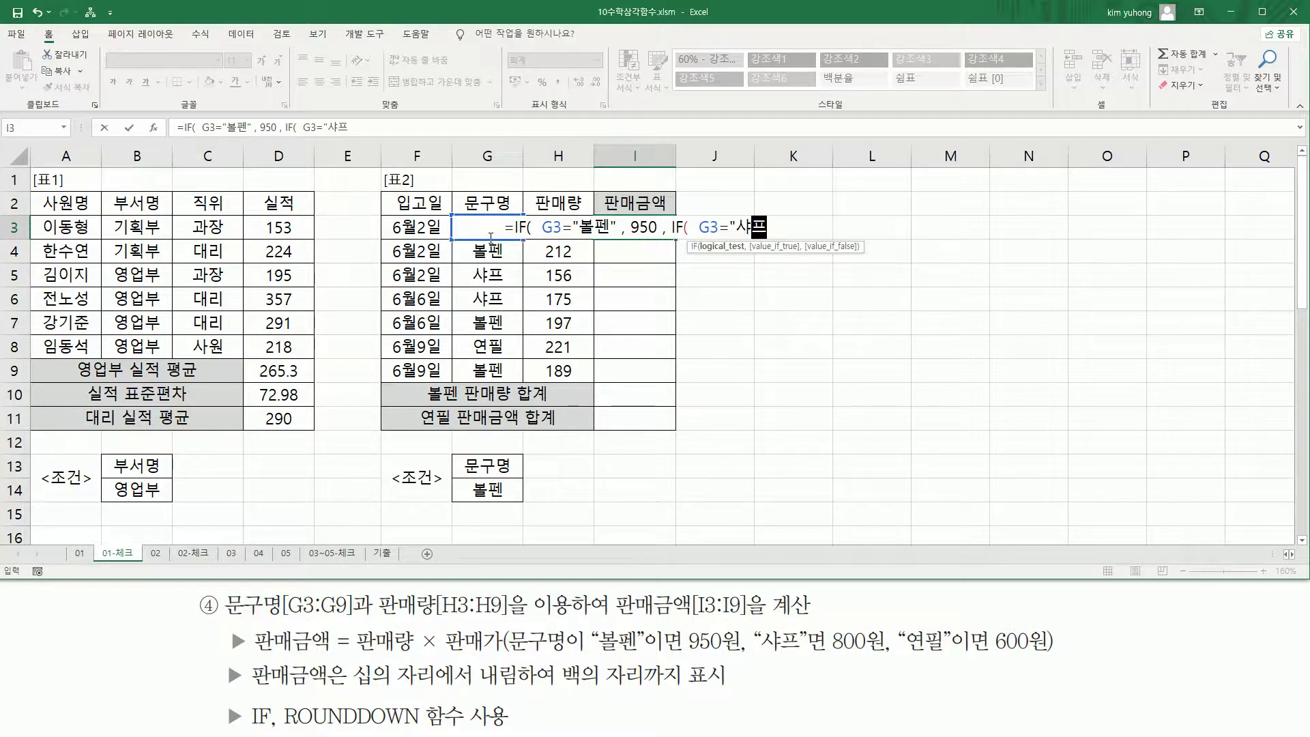
{"action": "type", "text": "\" ,"}
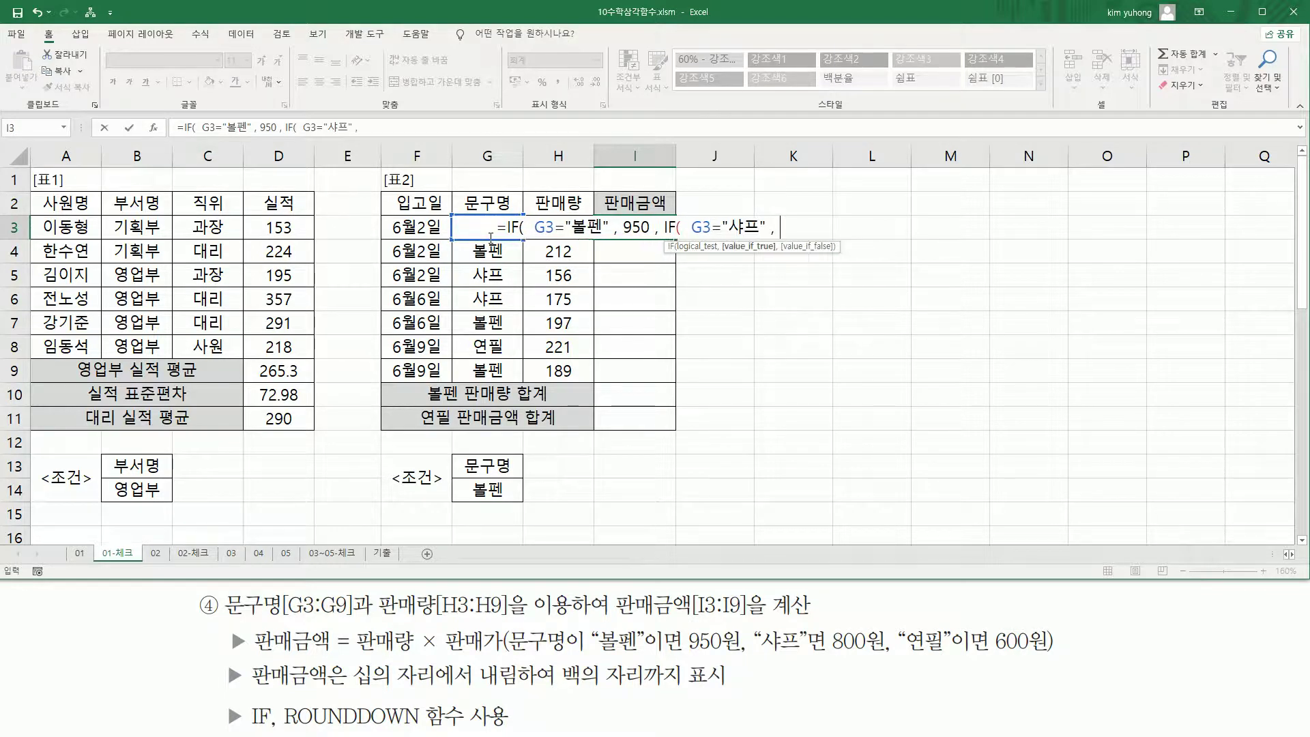
{"action": "type", "text": " 80"}
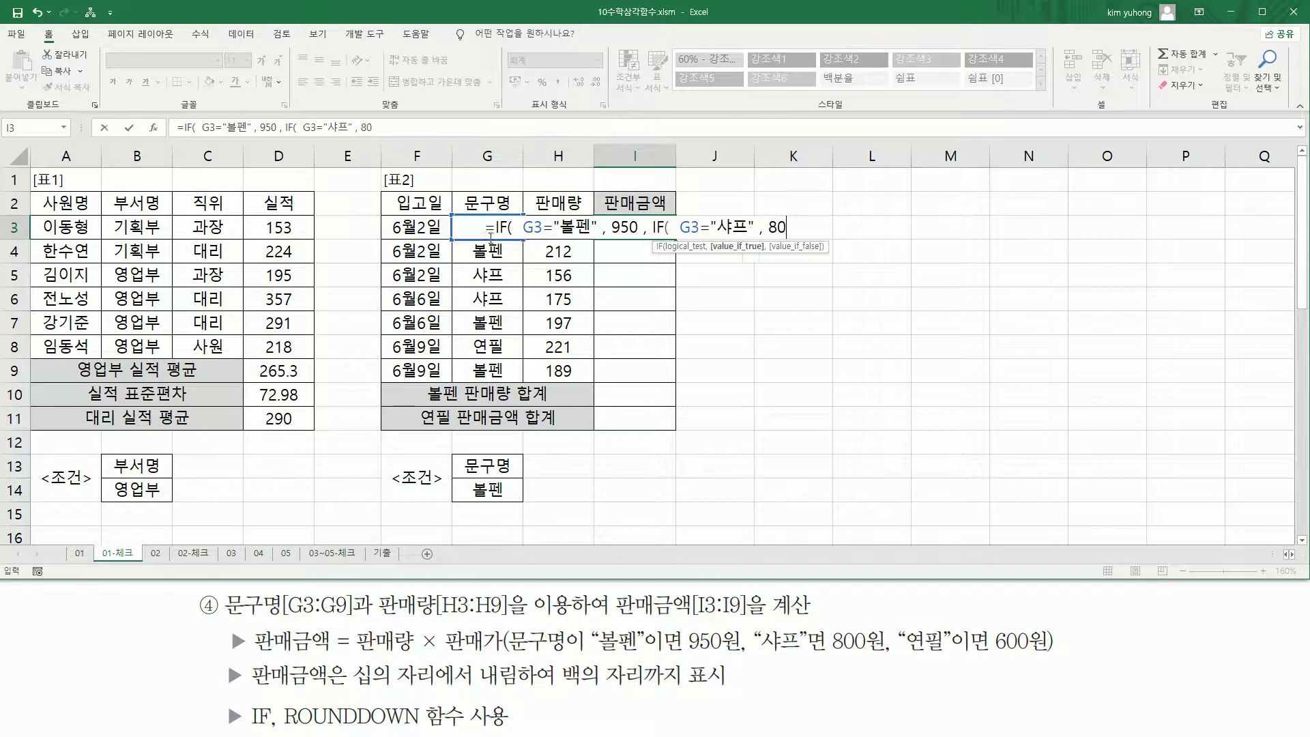
{"action": "type", "text": "0 ,"}
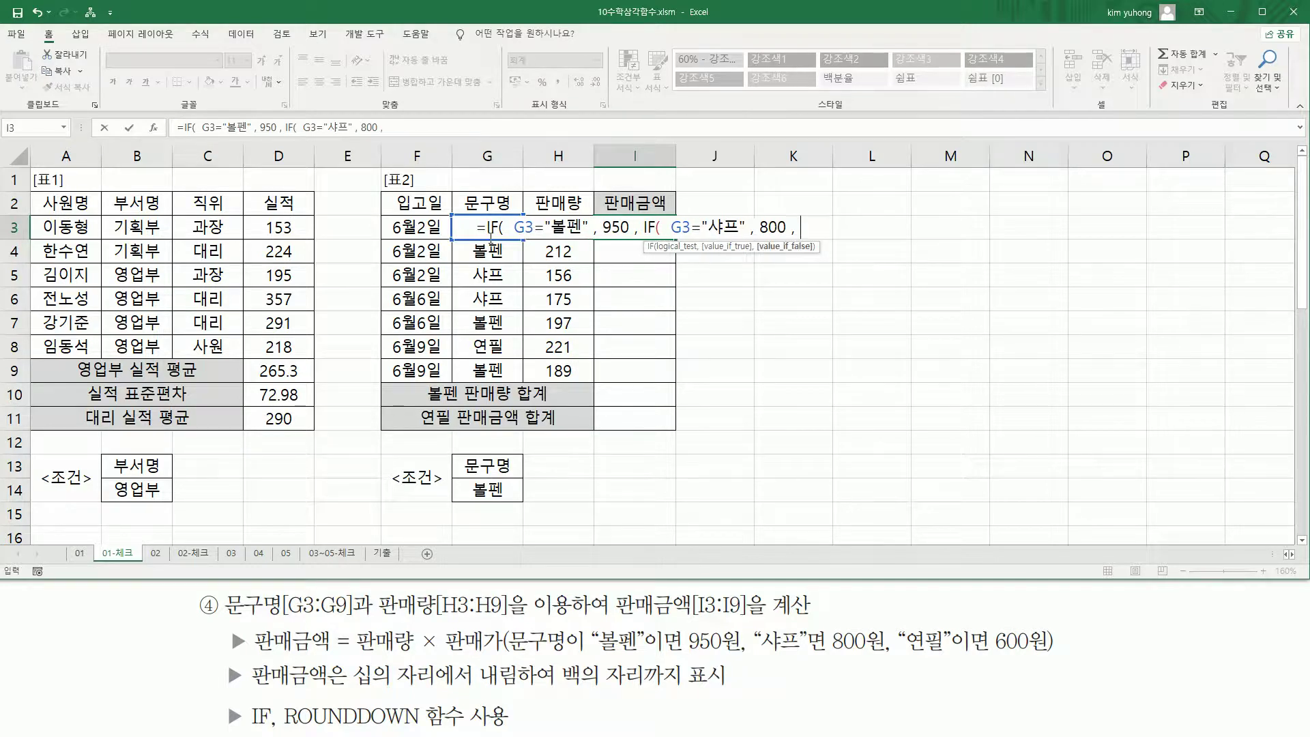
{"action": "type", "text": " 600"}
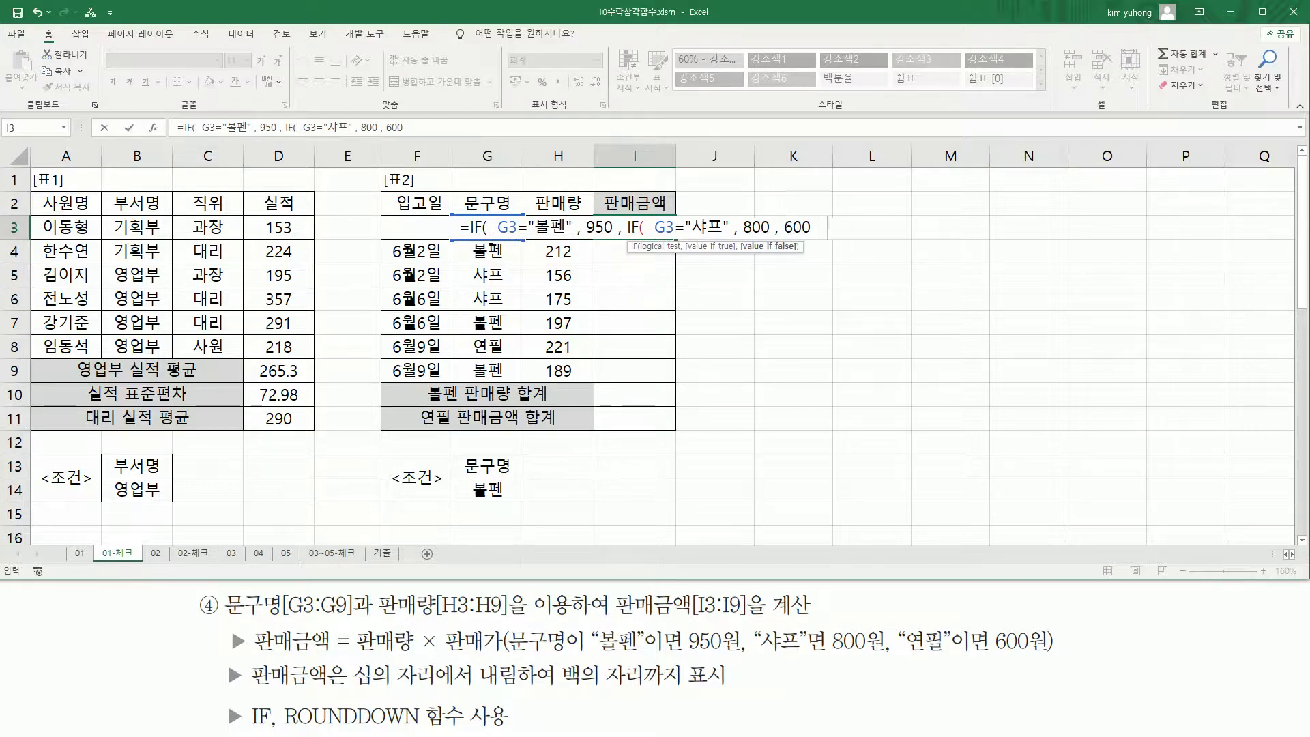
{"action": "type", "text": "  0"}
{"action": "key", "text": "BackSpace"}
{"action": "type", "text": ") )"}
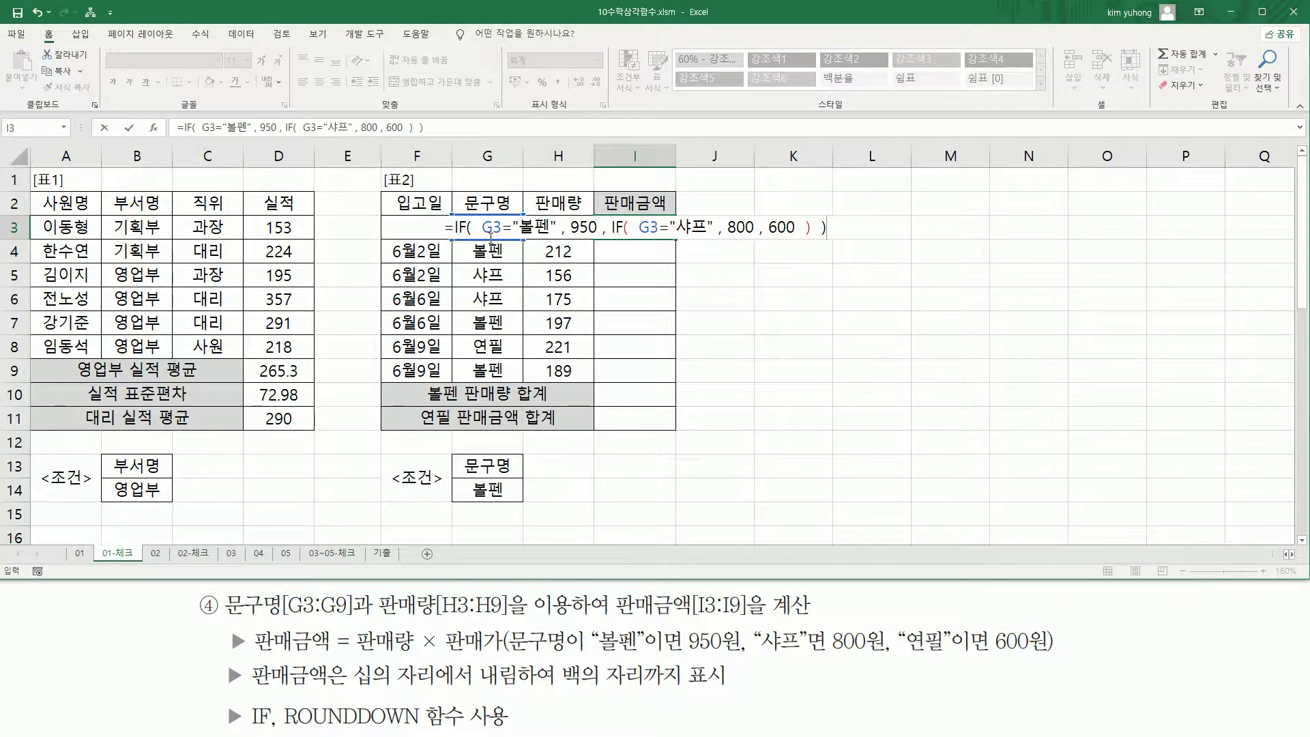
{"action": "key", "text": "Return"}
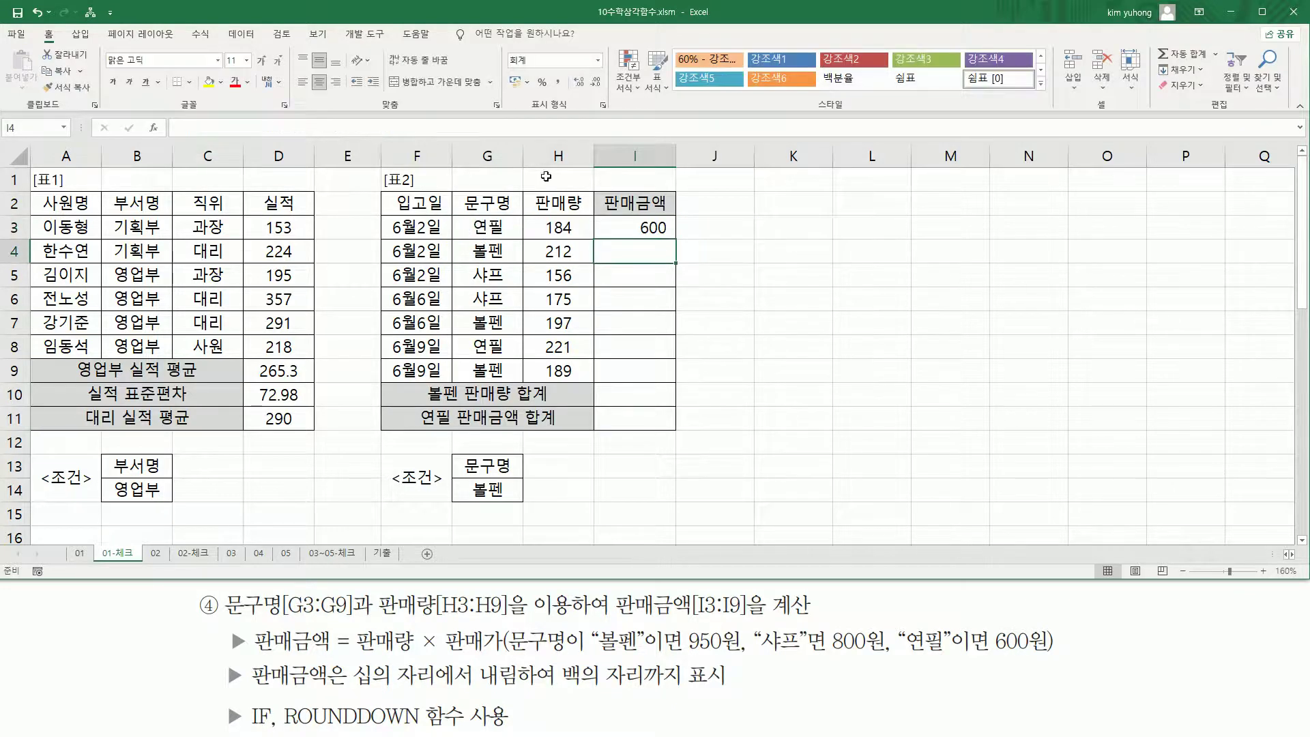
- Fill the I3 price formula down through I9 in the 판매금액 column
{"action": "left_click", "coordinate": [615, 228]}
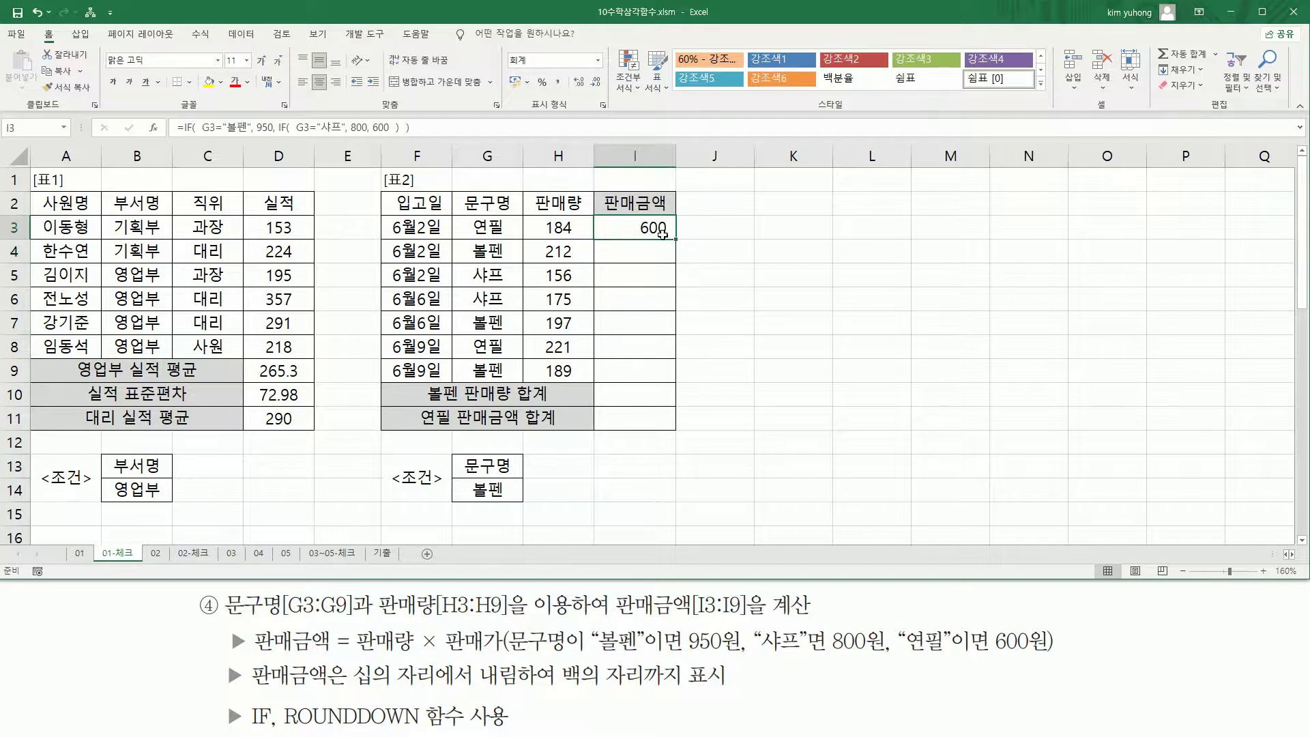
{"action": "left_click_drag", "start_coordinate": [675, 238], "coordinate": [673, 382]}
{"action": "left_click_drag", "start_coordinate": [462, 260], "coordinate": [680, 260]}
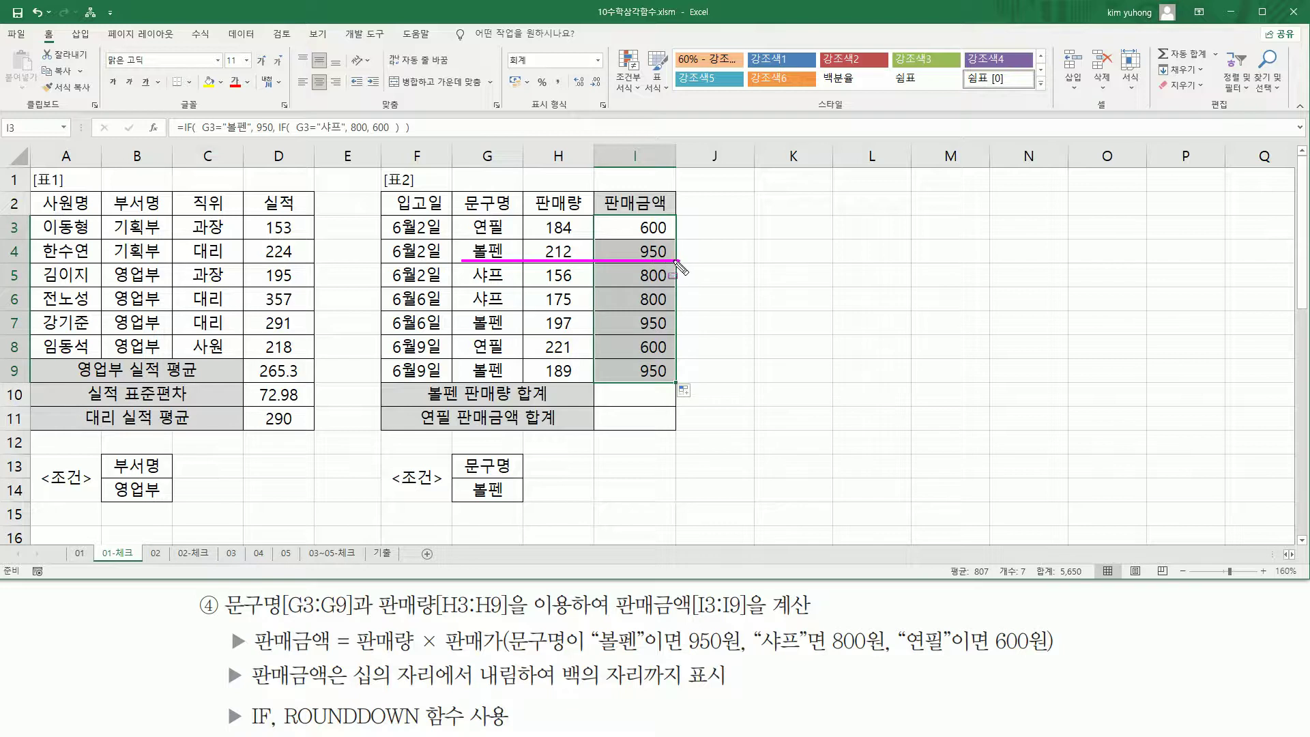
{"action": "left_click_drag", "start_coordinate": [469, 284], "coordinate": [683, 284]}
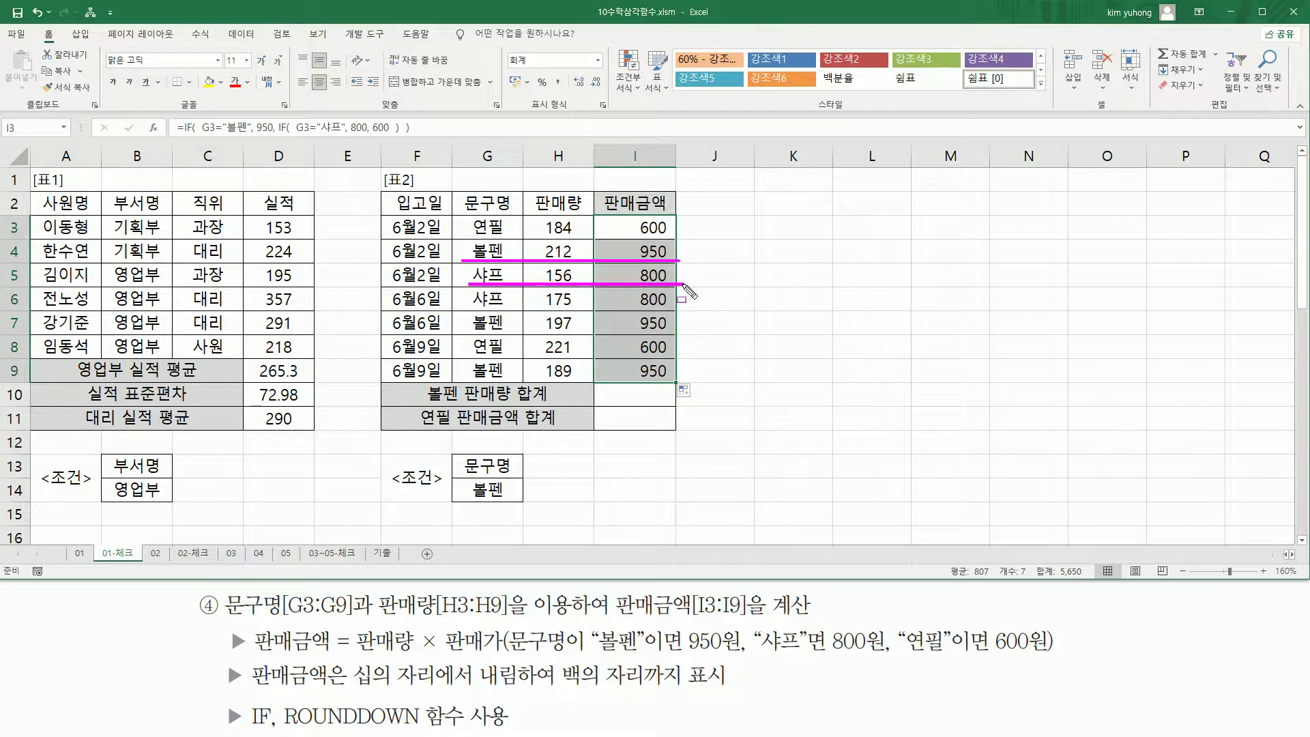
{"action": "left_click_drag", "start_coordinate": [478, 236], "coordinate": [671, 236]}
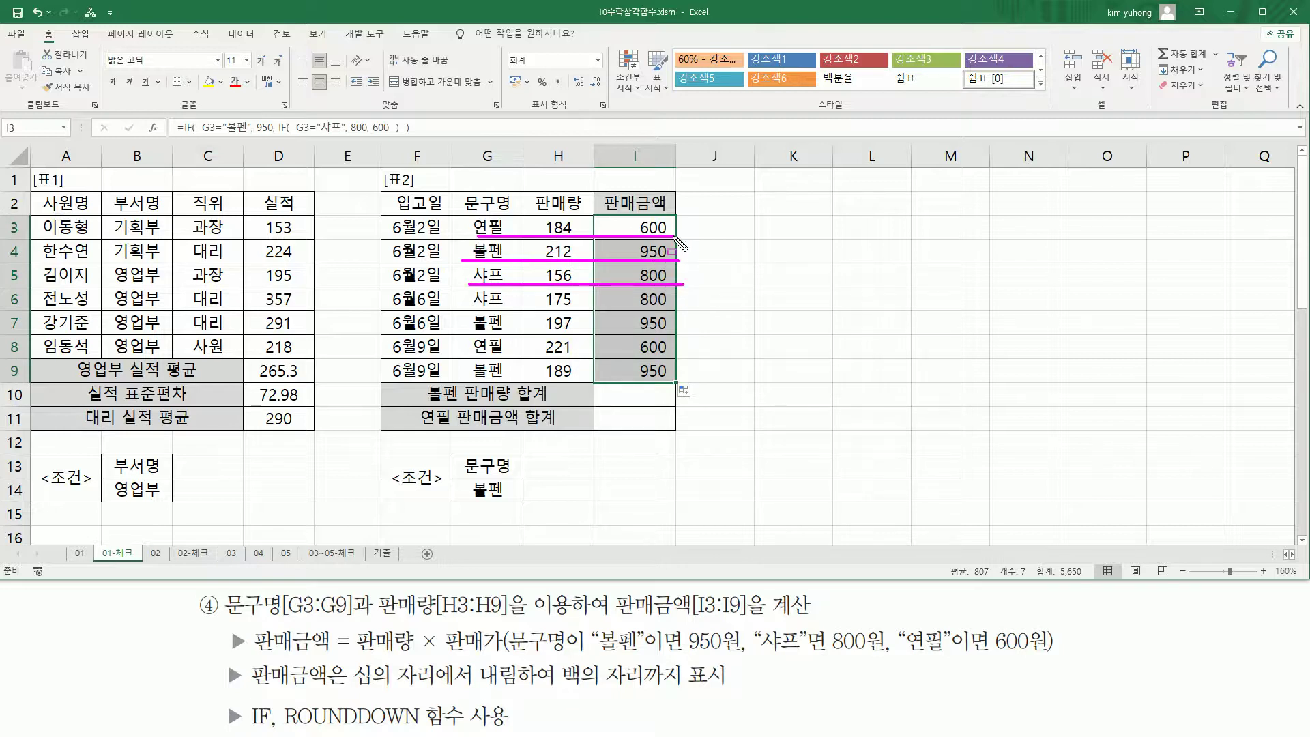
{"action": "key", "text": "Escape"}
- Enter =IF( G3="볼펜", 950, IF( G3="샤프", 800, 600 ) ) as plain text in cell H15 and colour it red
{"action": "left_click", "coordinate": [648, 232]}
{"action": "key", "text": "F2"}
{"action": "key", "text": "Escape"}
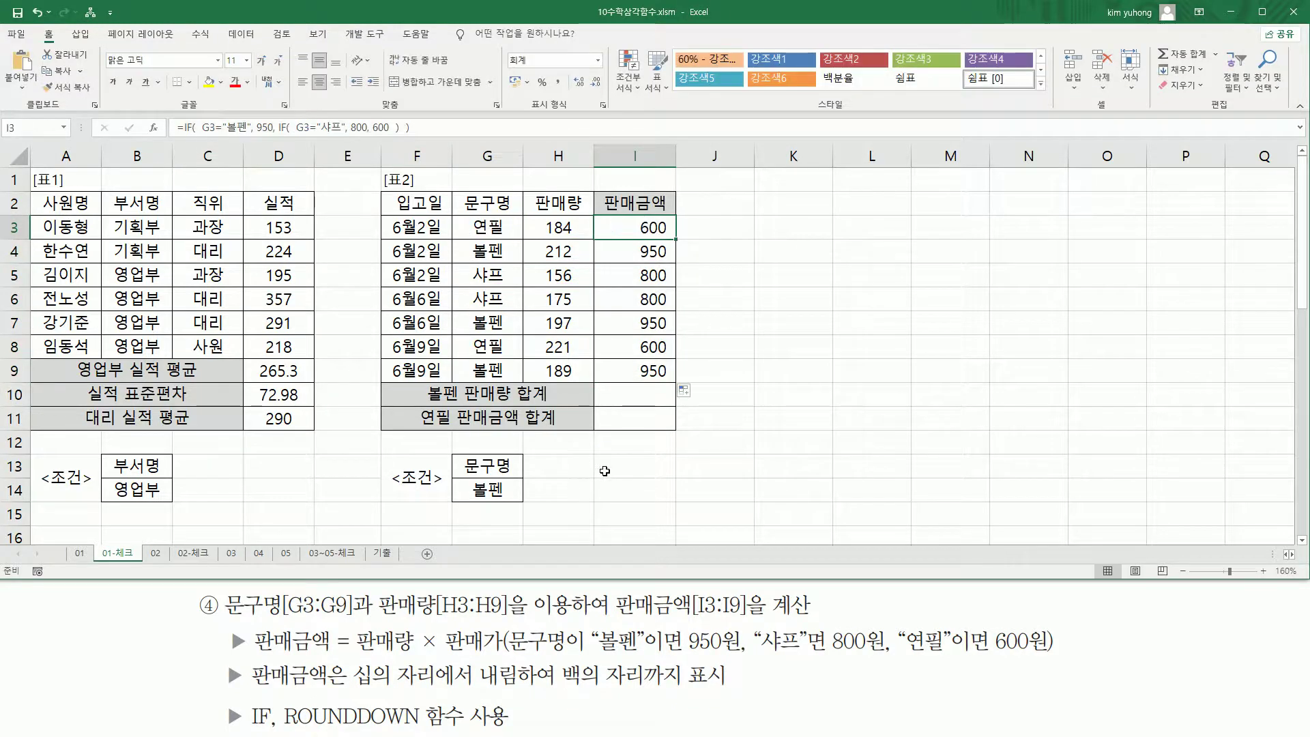
{"action": "left_click", "coordinate": [577, 514]}
{"action": "type", "text": "=IF( G3=\"볼펜\", 950, IF( G3=\"샤프\", 800, 600 ) )"}
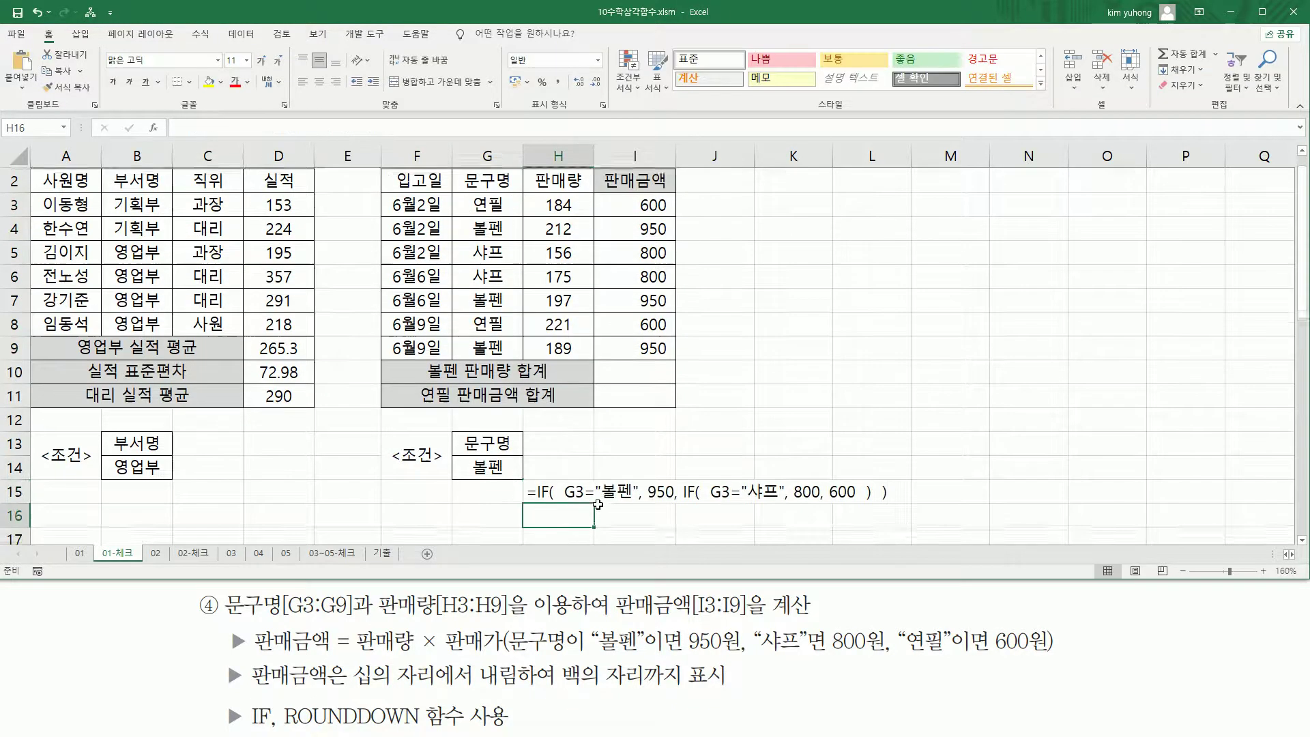
{"action": "left_click", "coordinate": [235, 81]}
{"action": "scroll", "coordinate": [1023, 233], "scroll_direction": "up", "scroll_amount": 1}
{"action": "left_click", "coordinate": [966, 345]}
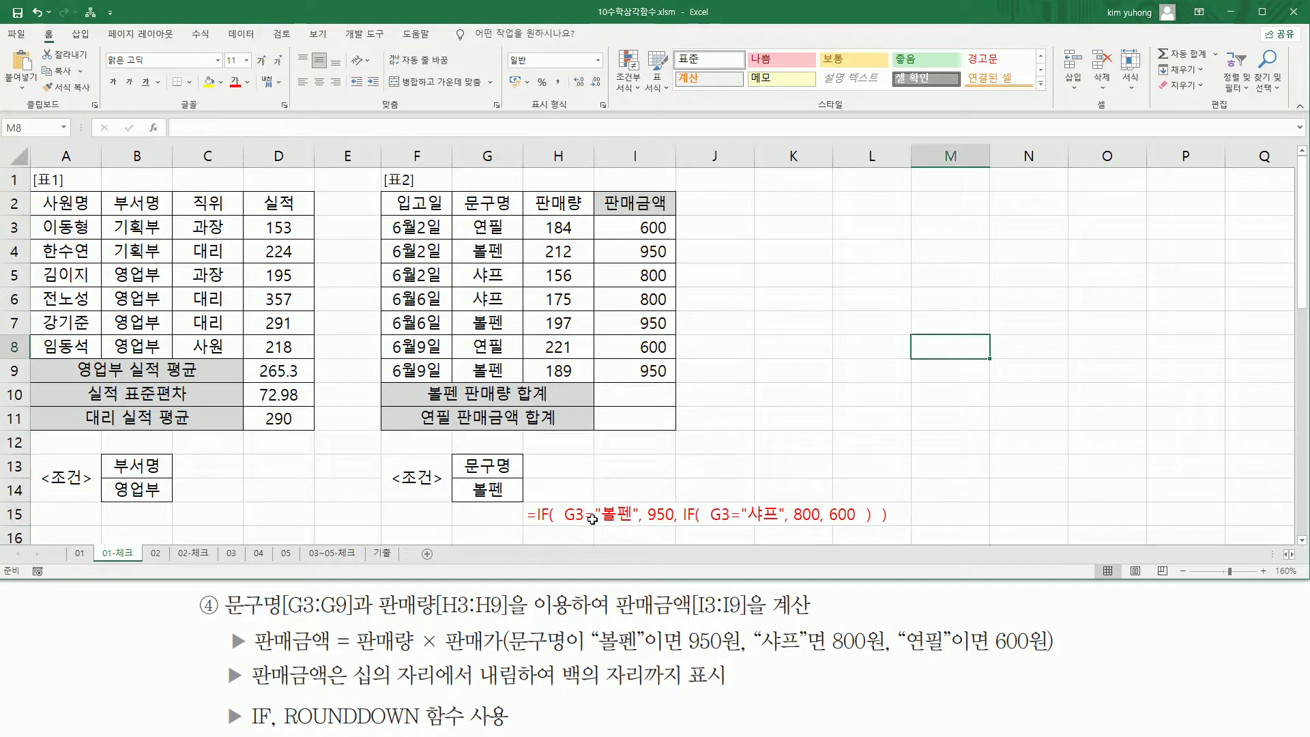
{"action": "mouse_move", "coordinate": [564, 496]}
{"action": "left_mouse_down"}
{"action": "mouse_move", "coordinate": [638, 536]}
{"action": "mouse_move", "coordinate": [671, 526]}
{"action": "left_mouse_up"}
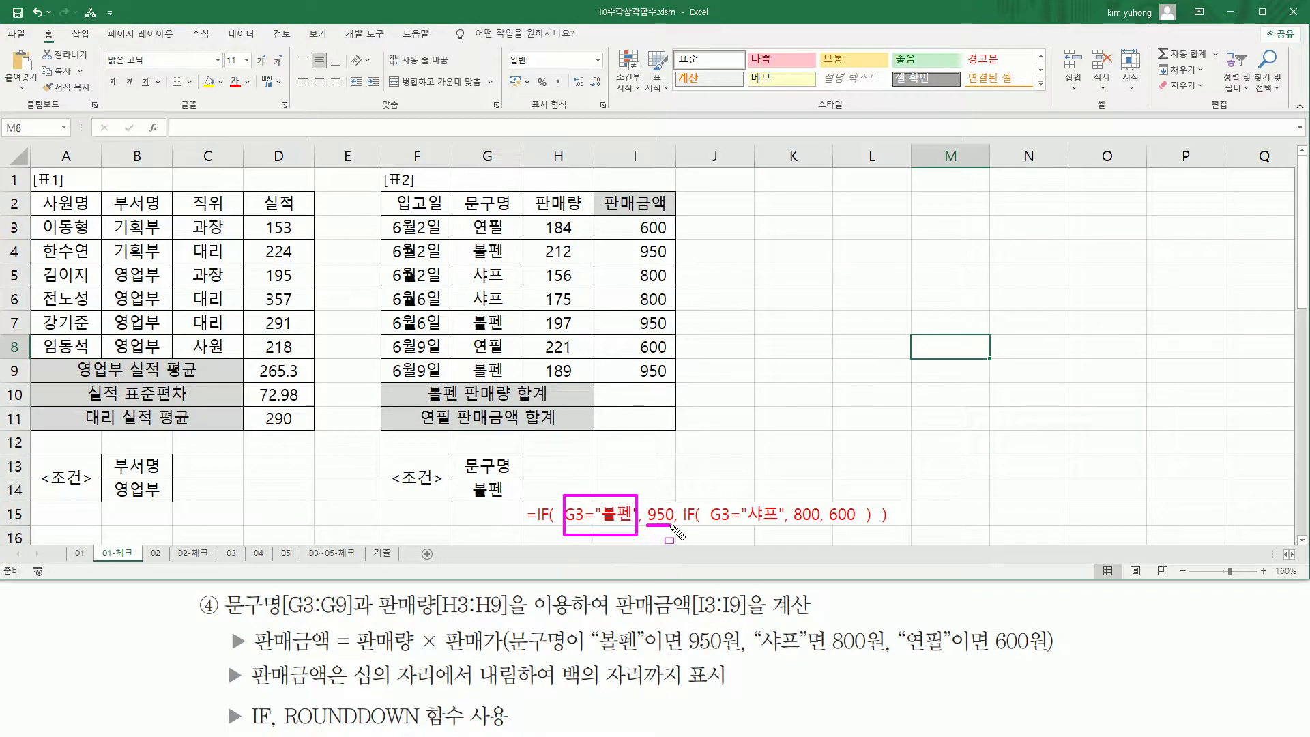
{"action": "mouse_move", "coordinate": [681, 496]}
{"action": "left_mouse_down"}
{"action": "mouse_move", "coordinate": [698, 524]}
{"action": "mouse_move", "coordinate": [878, 540]}
{"action": "left_mouse_up"}
{"action": "left_click_drag", "start_coordinate": [709, 524], "coordinate": [823, 526]}
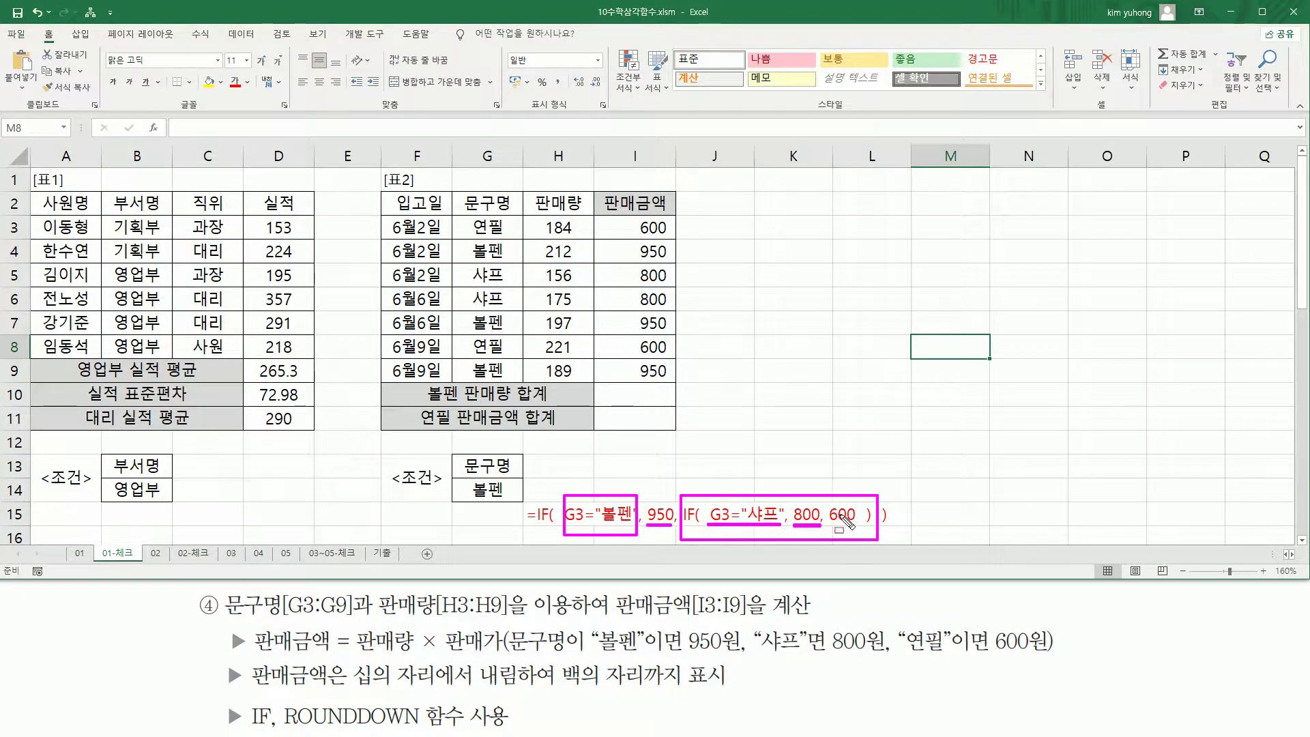
{"action": "left_click_drag", "start_coordinate": [829, 523], "coordinate": [854, 523]}
{"action": "mouse_move", "coordinate": [625, 213]}
{"action": "left_mouse_down"}
{"action": "mouse_move", "coordinate": [680, 342]}
{"action": "mouse_move", "coordinate": [683, 386]}
{"action": "left_mouse_up"}
{"action": "key", "text": "Escape"}
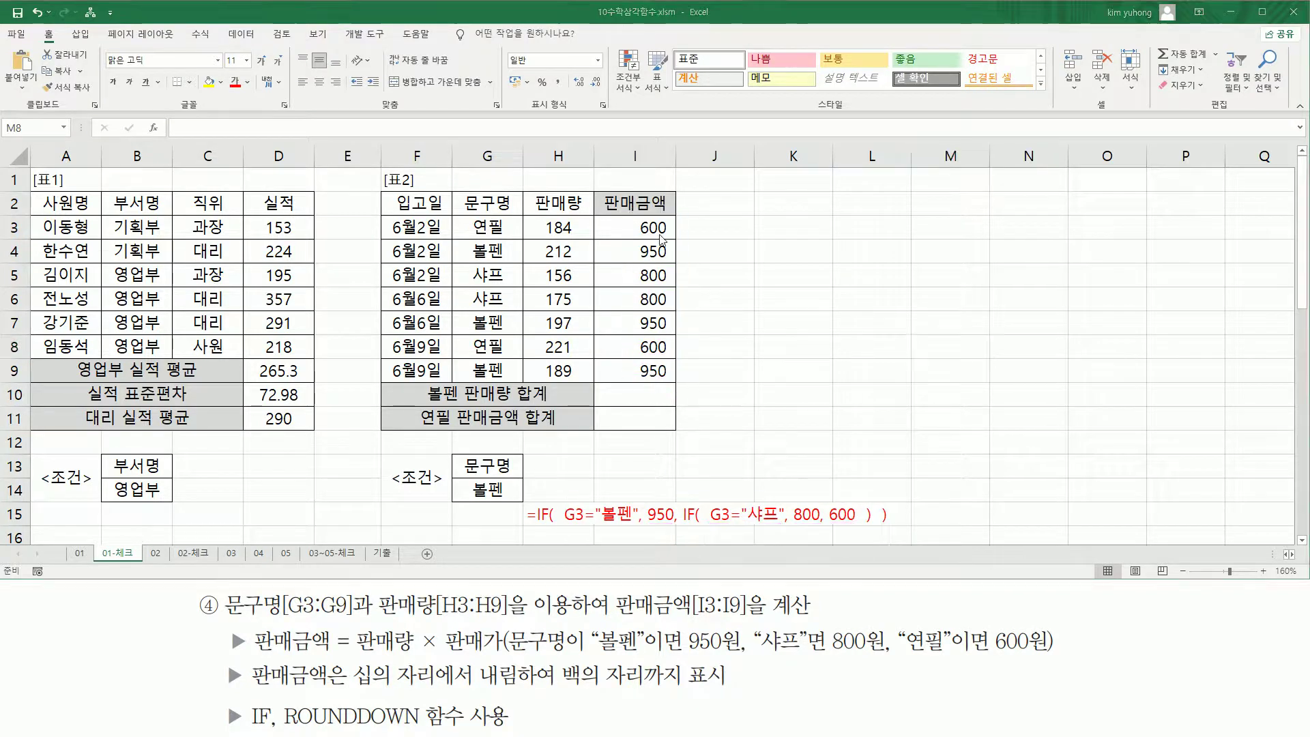
- Multiply the IF price formula in I3 by the sales quantity in H3 and fill it down through I9
{"action": "left_click", "coordinate": [642, 225]}
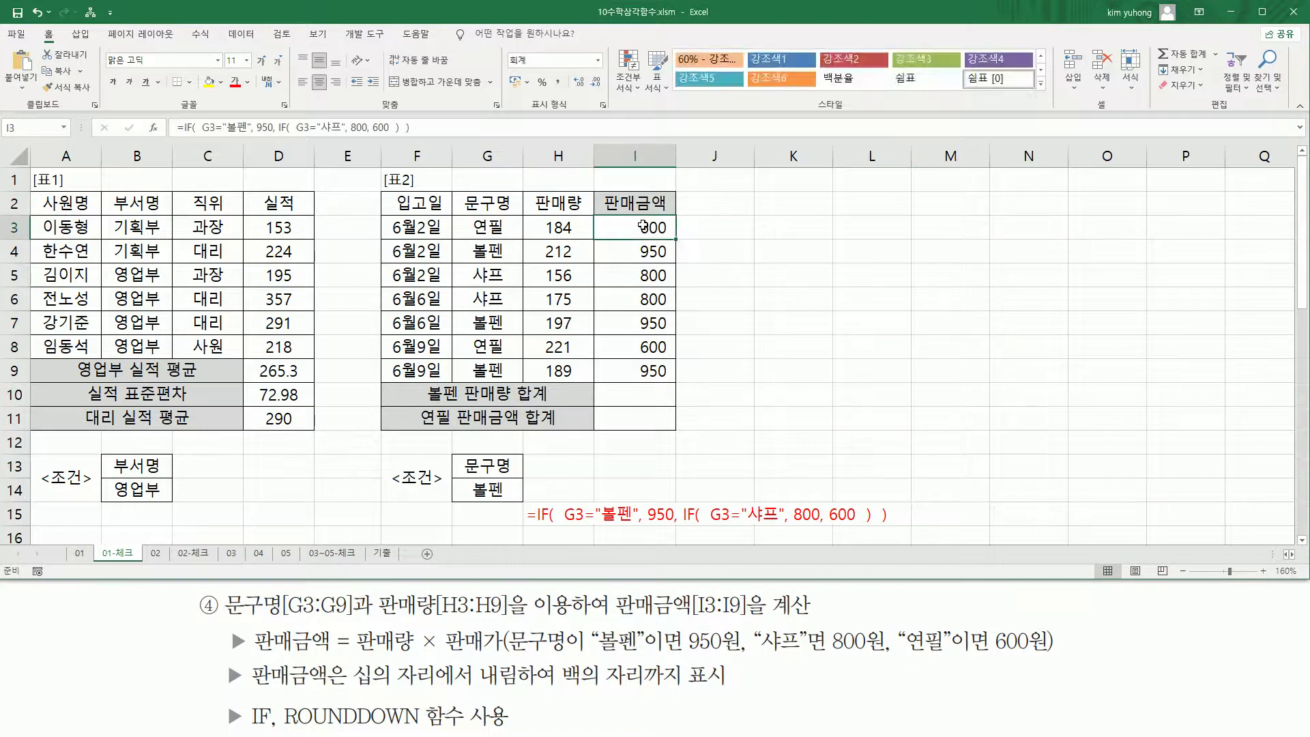
{"action": "type", "text": "=IF( G3=\"볼펜\", 950, IF( G3=\"샤프\", 800, 600 ) )"}
{"action": "left_click", "coordinate": [466, 229]}
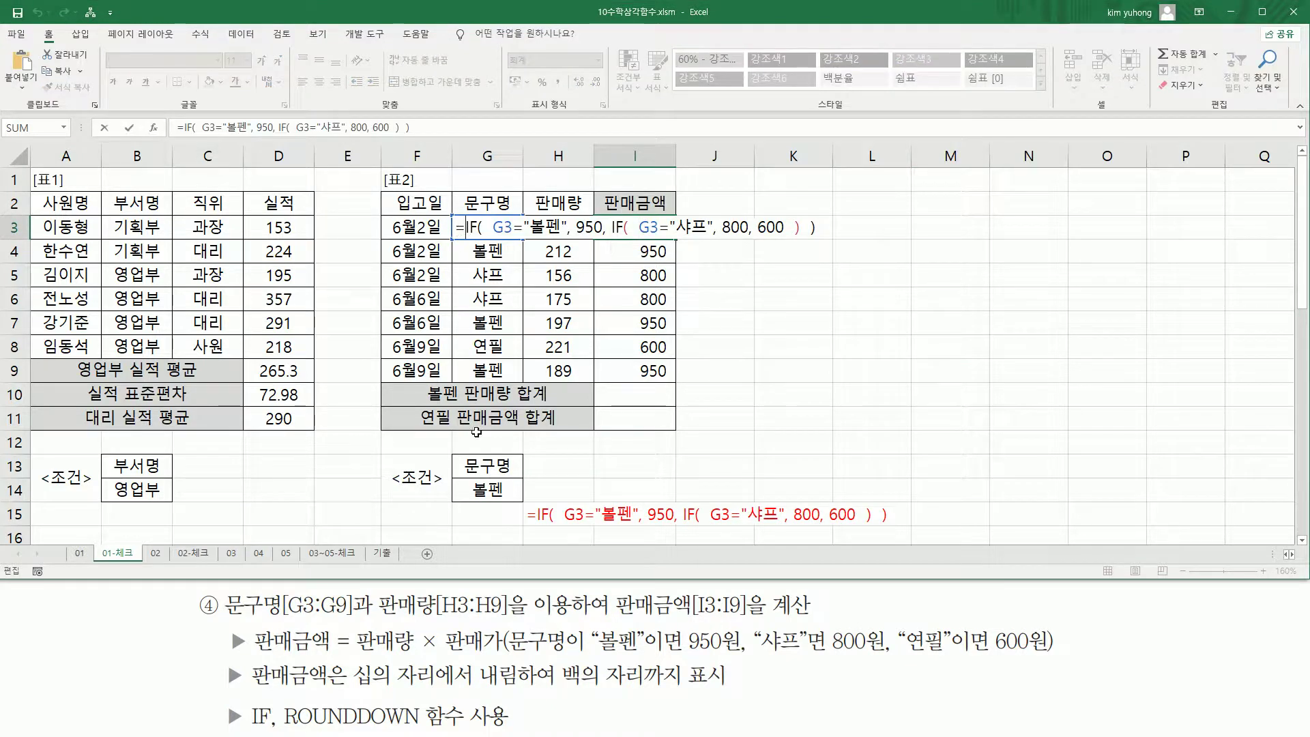
{"action": "left_click_drag", "start_coordinate": [445, 653], "coordinate": [505, 653]}
{"action": "mouse_move", "coordinate": [350, 621]}
{"action": "left_mouse_down"}
{"action": "mouse_move", "coordinate": [408, 658]}
{"action": "mouse_move", "coordinate": [443, 661]}
{"action": "left_mouse_up"}
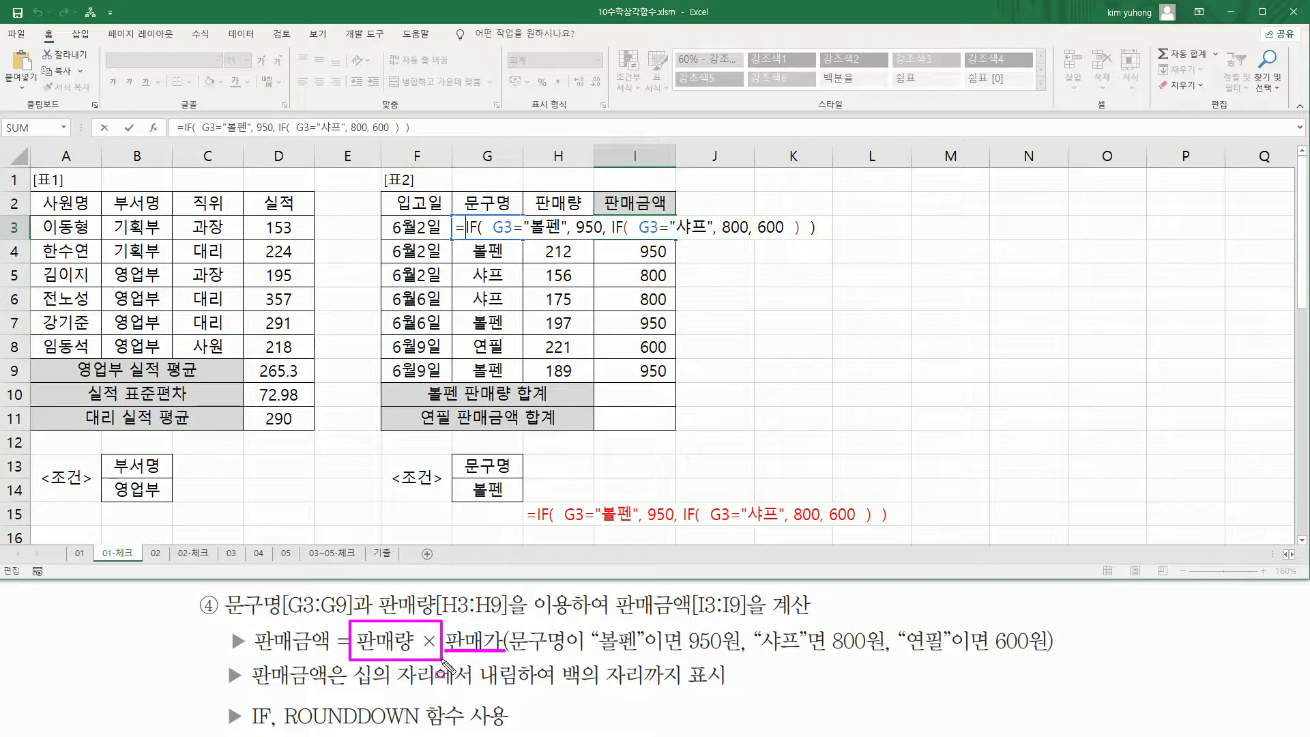
{"action": "key", "text": "Escape"}
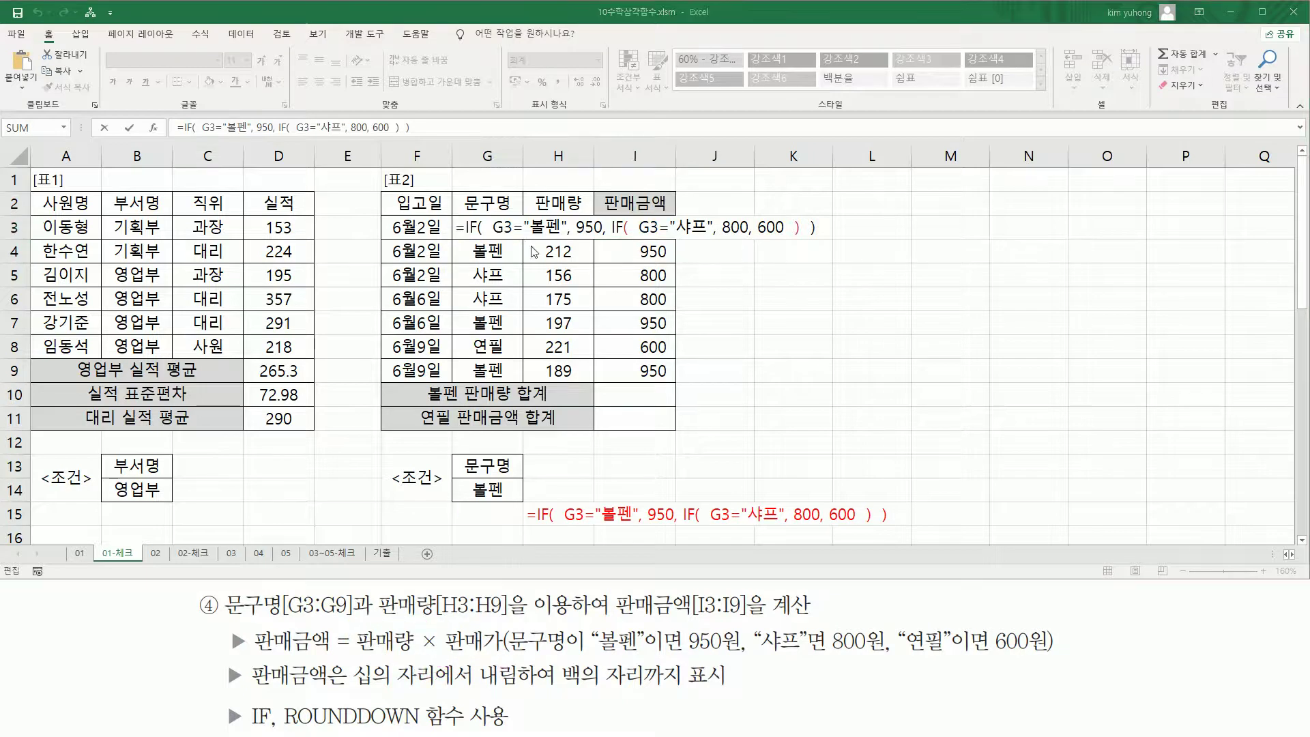
{"action": "left_click", "coordinate": [572, 251]}
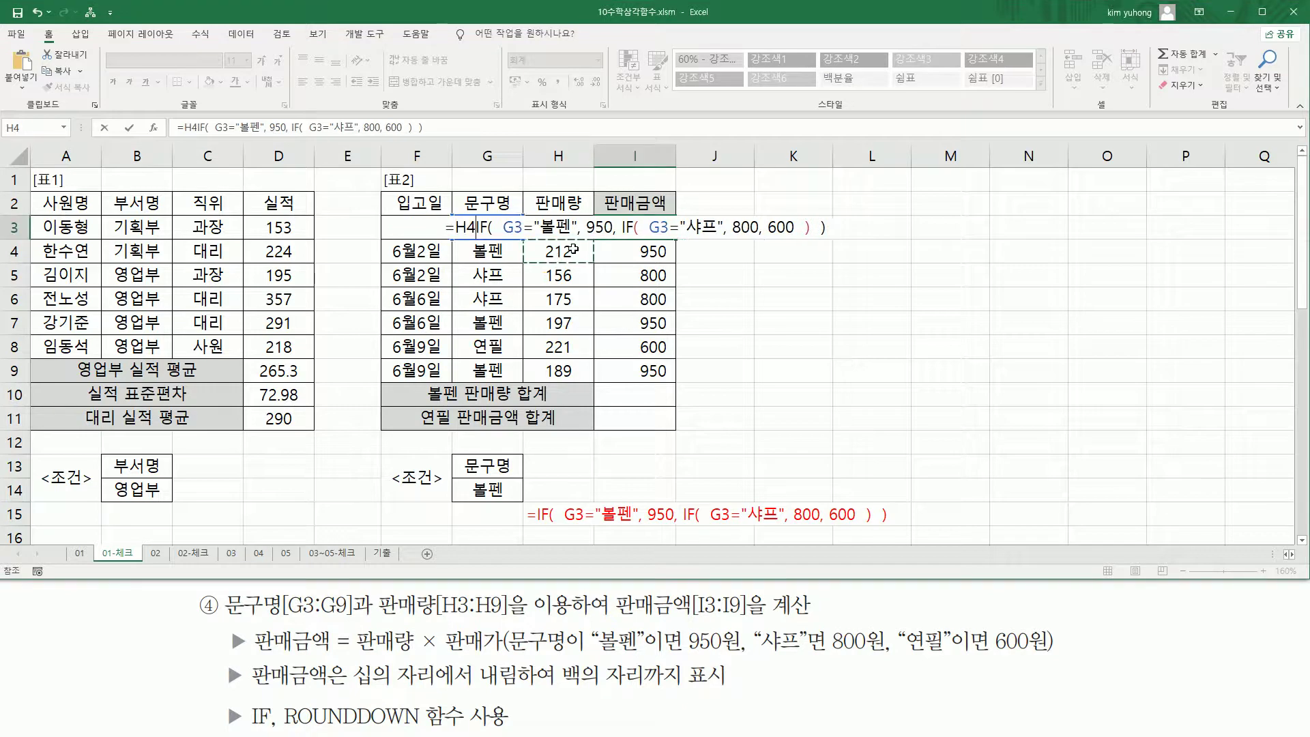
{"action": "key", "text": "Up"}
{"action": "type", "text": "*"}
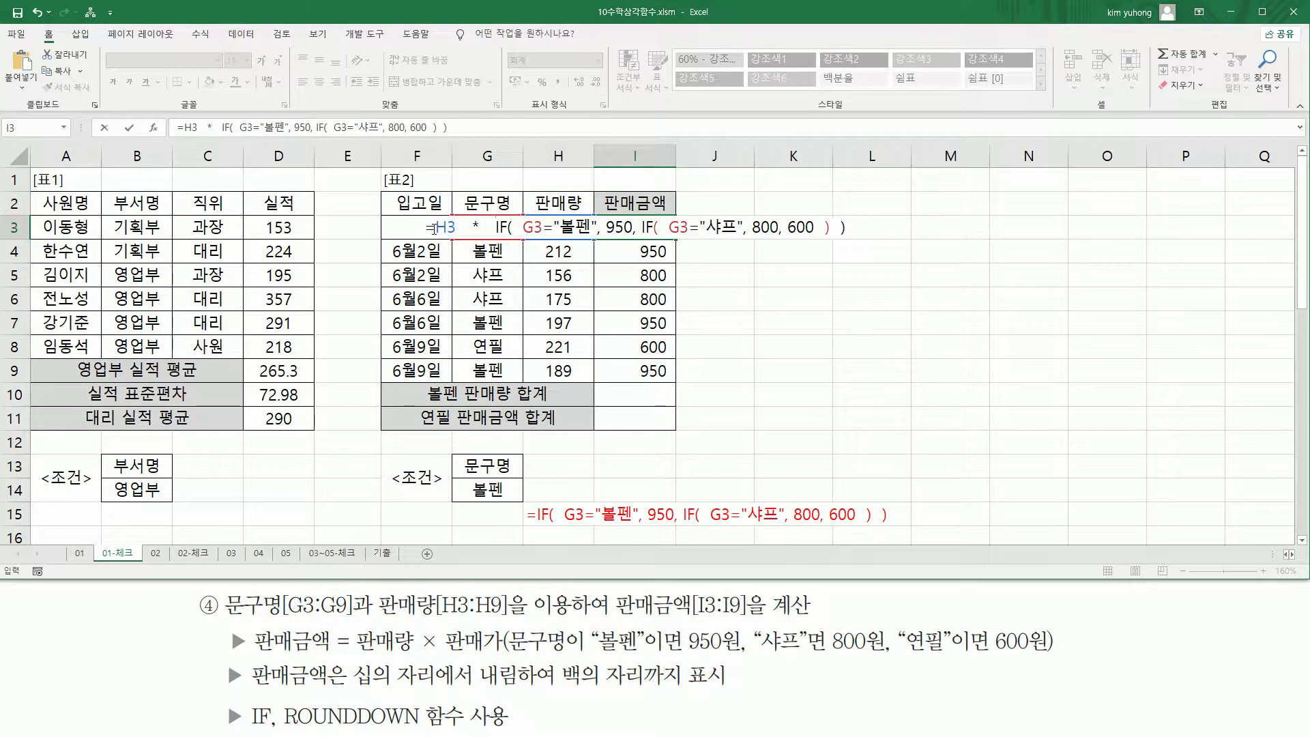
{"action": "key", "text": "Return"}
{"action": "left_click", "coordinate": [649, 228]}
{"action": "left_click_drag", "start_coordinate": [676, 239], "coordinate": [677, 379]}
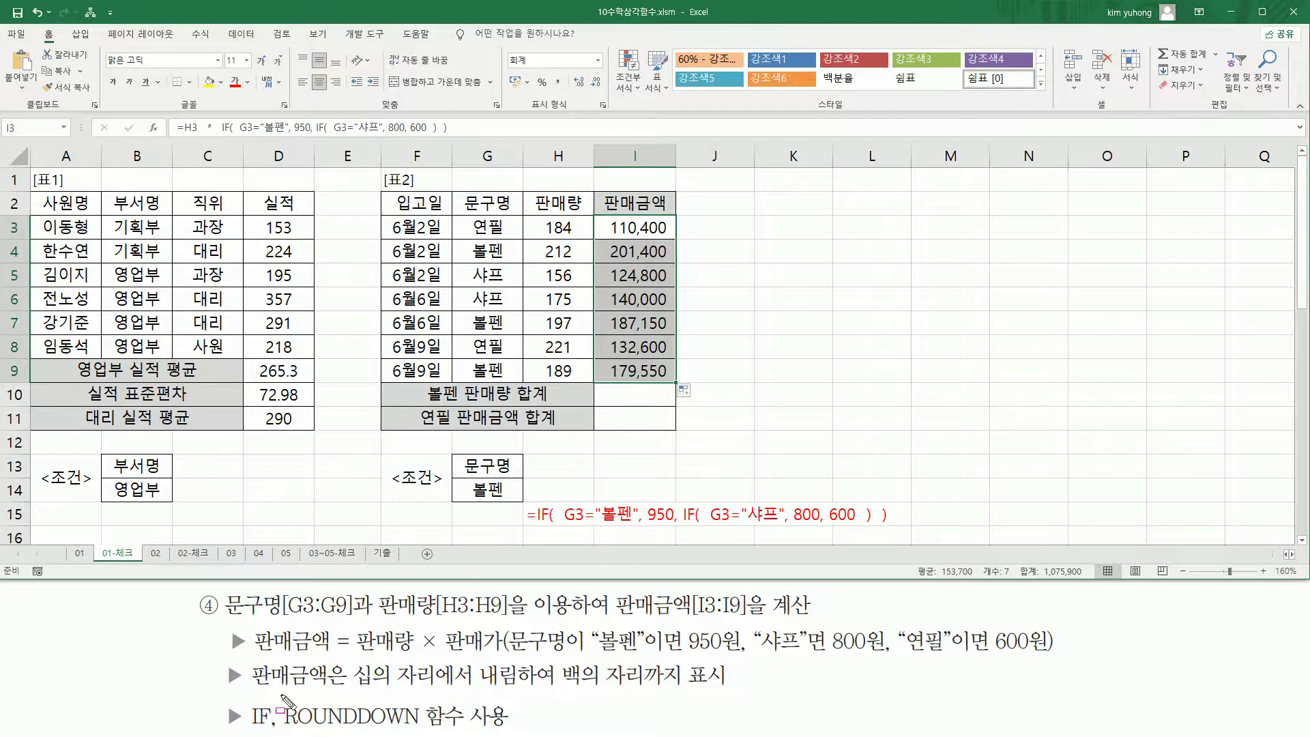
{"action": "left_click_drag", "start_coordinate": [252, 690], "coordinate": [517, 690]}
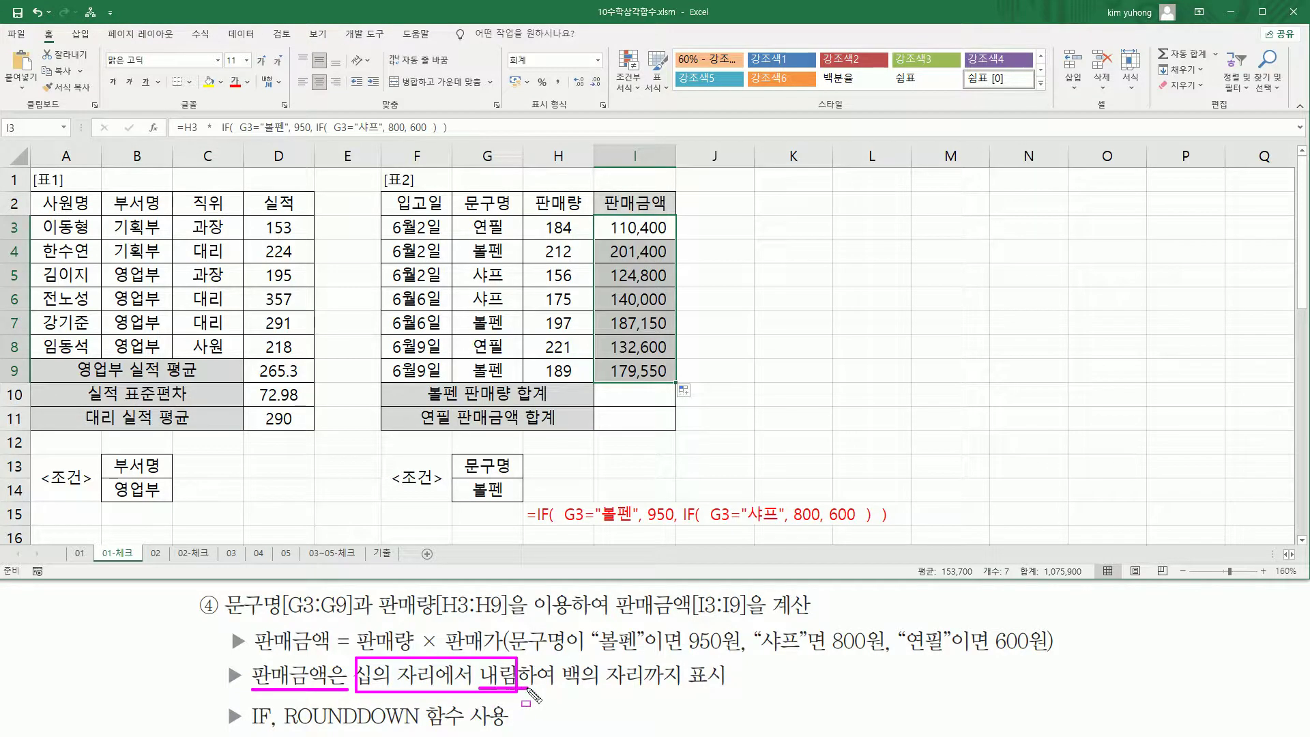
{"action": "left_click_drag", "start_coordinate": [282, 729], "coordinate": [379, 729]}
{"action": "mouse_move", "coordinate": [560, 658]}
{"action": "left_mouse_down"}
{"action": "mouse_move", "coordinate": [588, 688]}
{"action": "mouse_move", "coordinate": [739, 690]}
{"action": "left_mouse_up"}
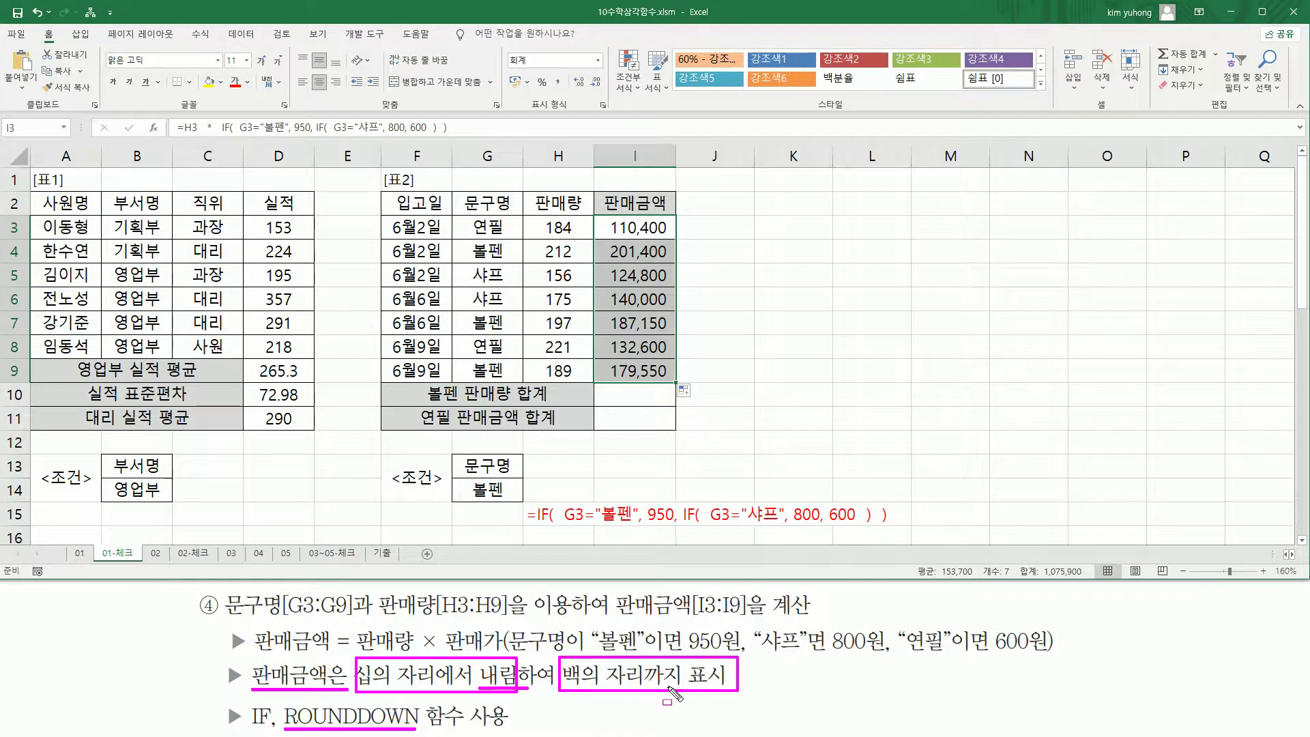
{"action": "key", "text": "Escape"}
- Wrap the I3 formula in ROUNDDOWN with -2 as the digits argument and fill it down through I9
{"action": "double_click", "coordinate": [624, 228]}
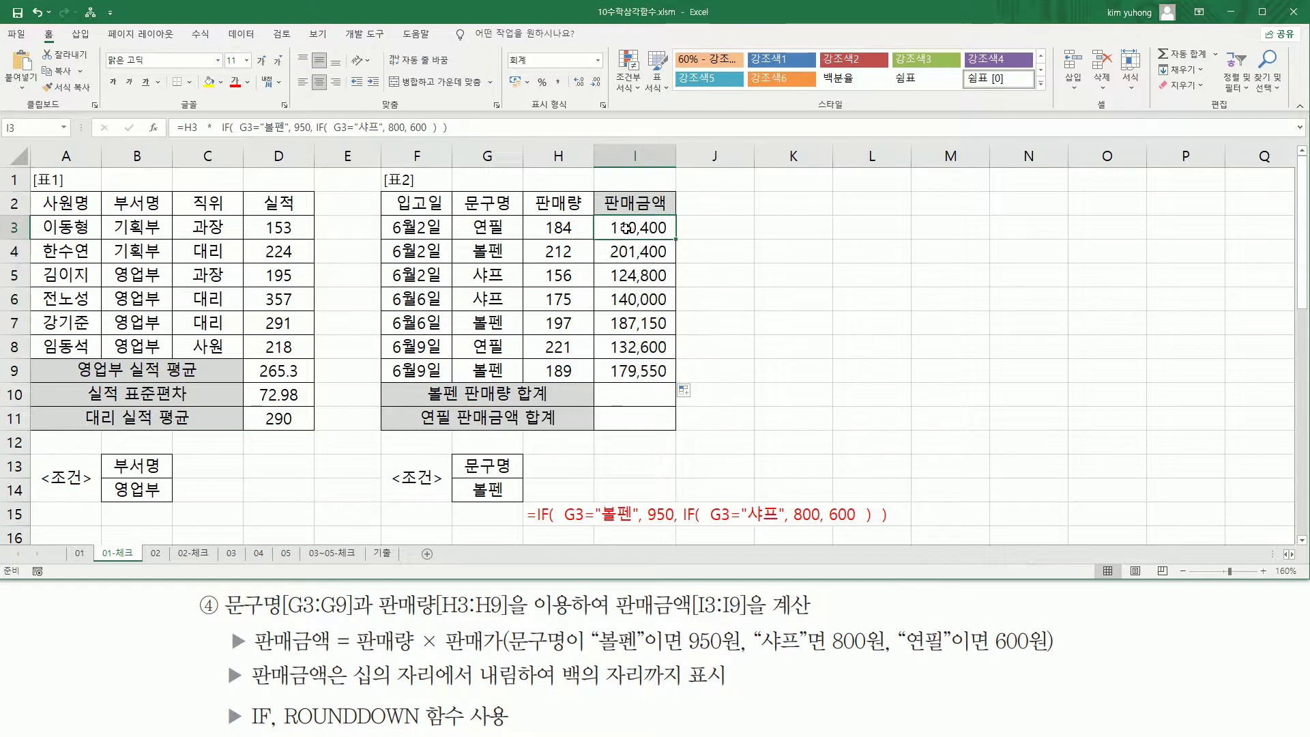
{"action": "left_click", "coordinate": [436, 228]}
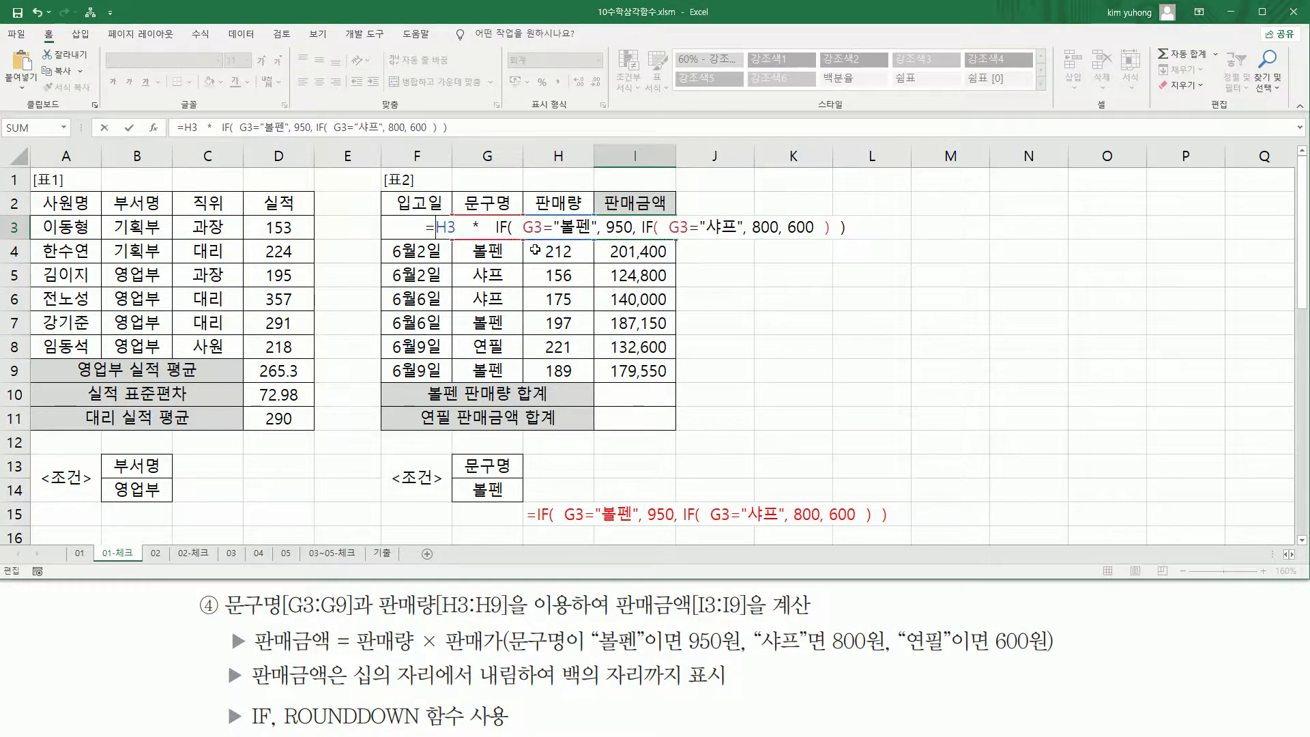
{"action": "type", "text": "ROUNDDO"}
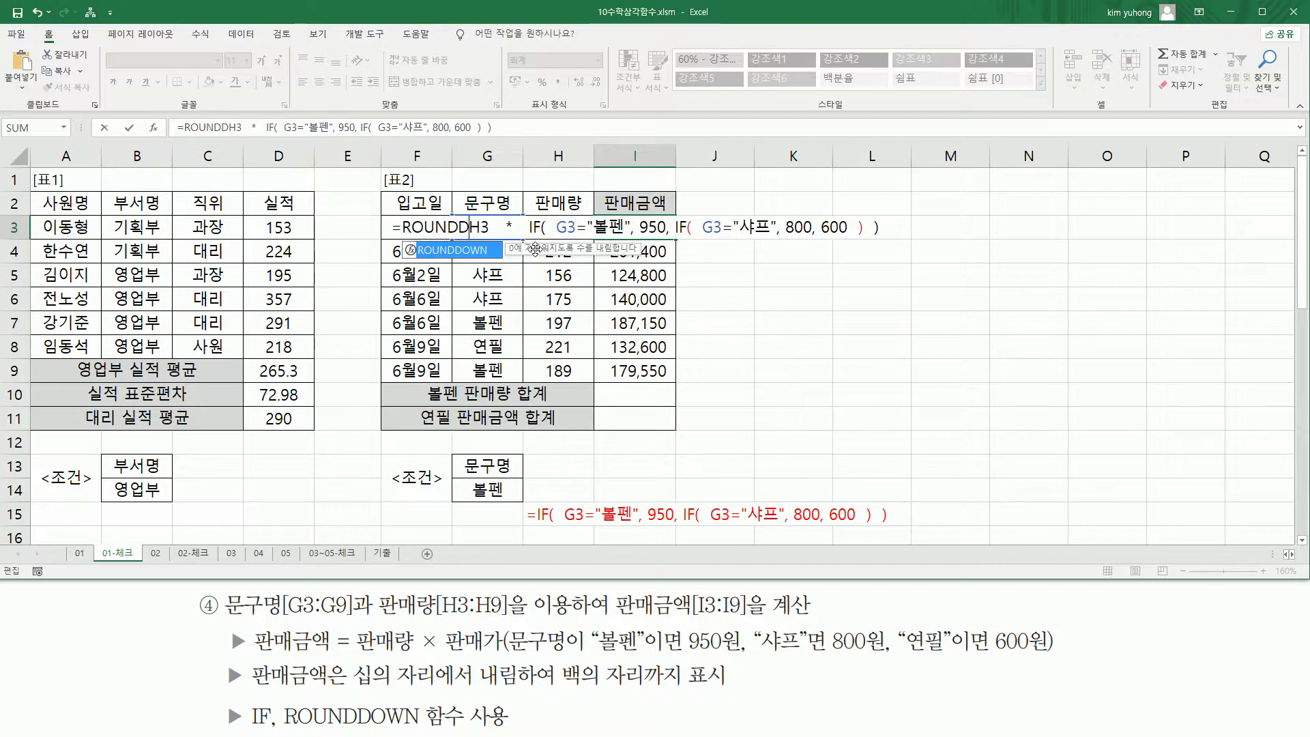
{"action": "key", "text": "Tab"}
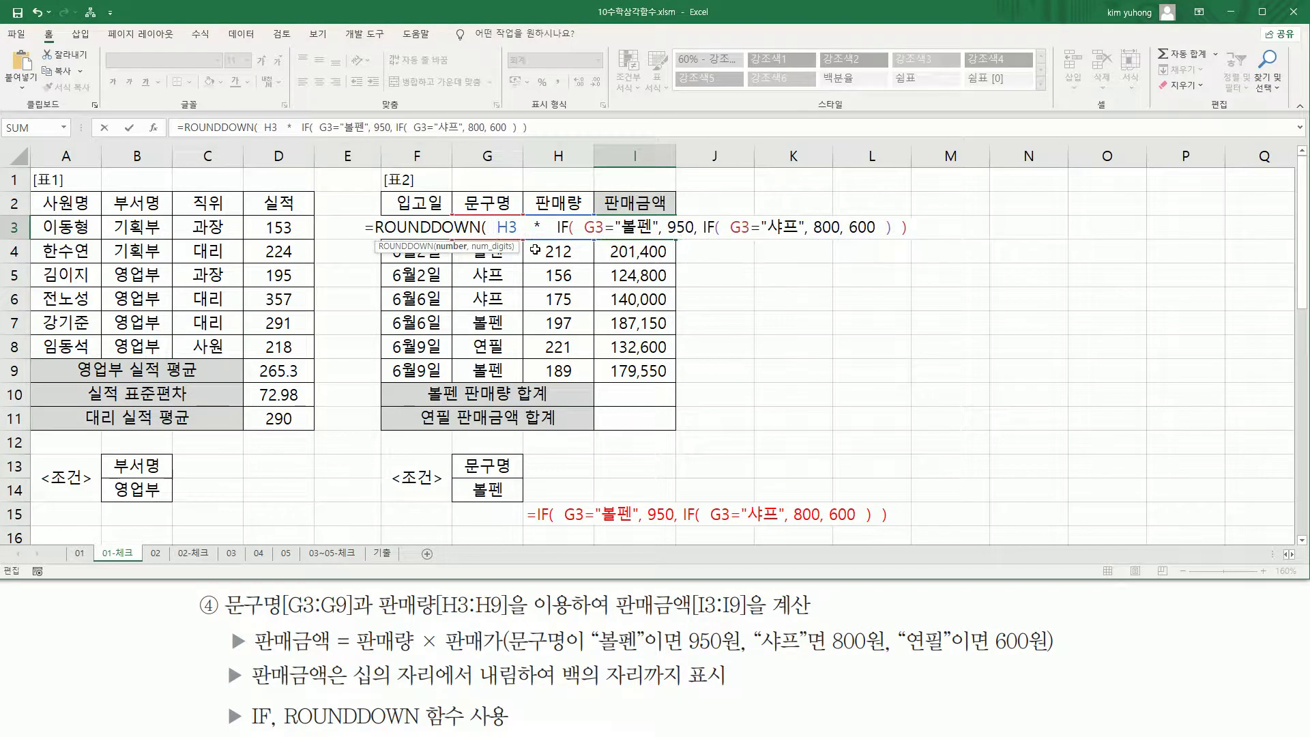
{"action": "key", "text": "shift+End"}
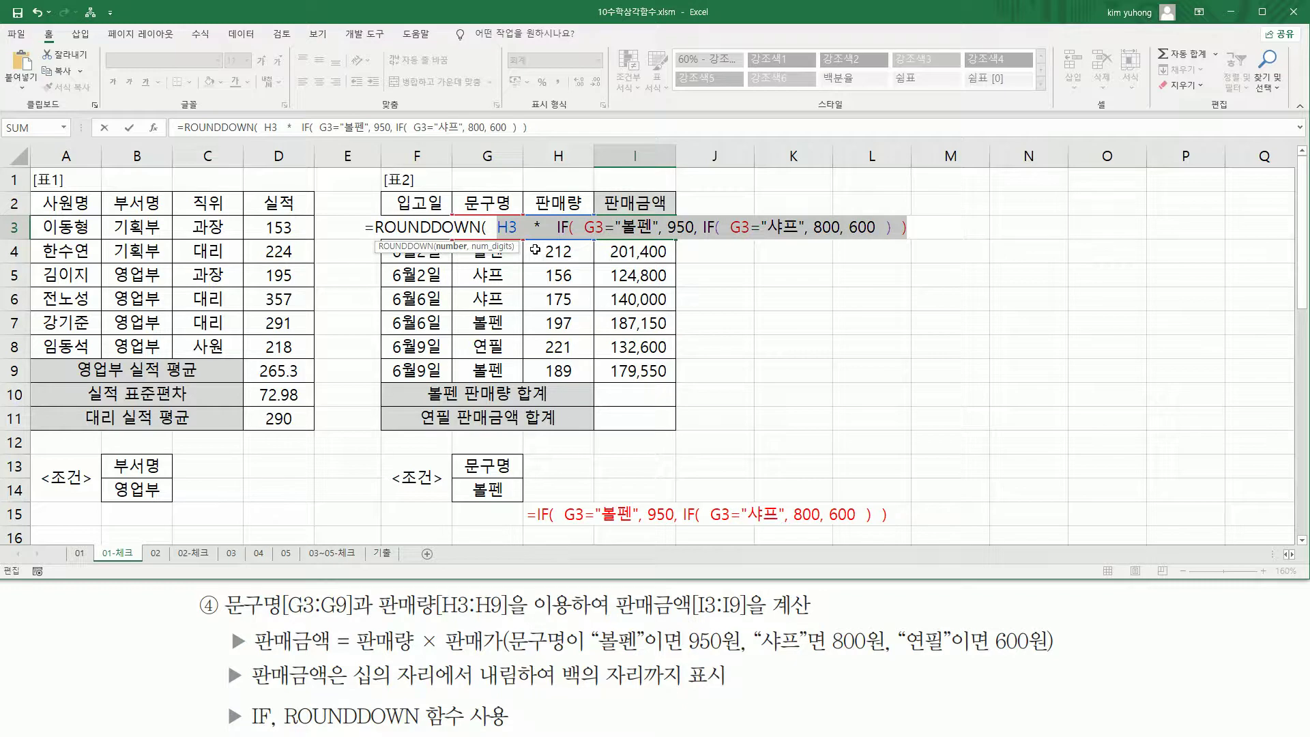
{"action": "key", "text": "End"}
{"action": "type", "text": ","}
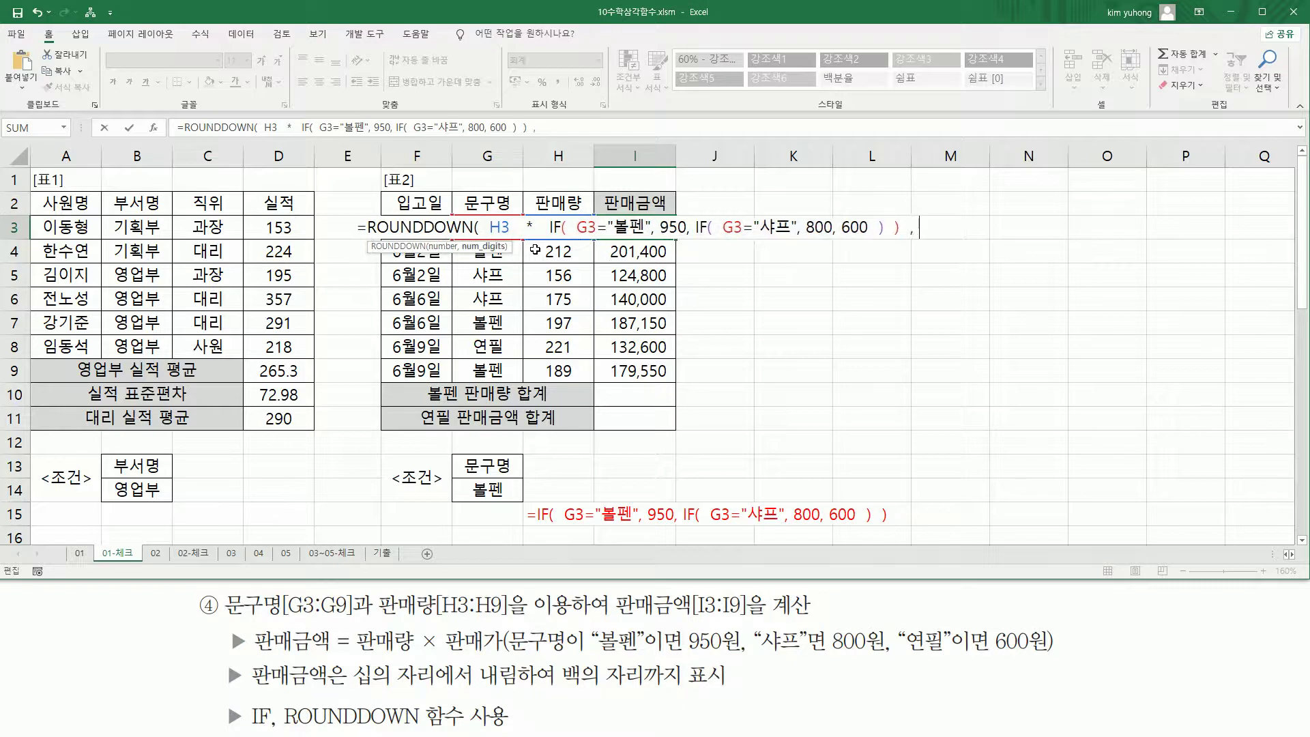
{"action": "type", "text": " -"}
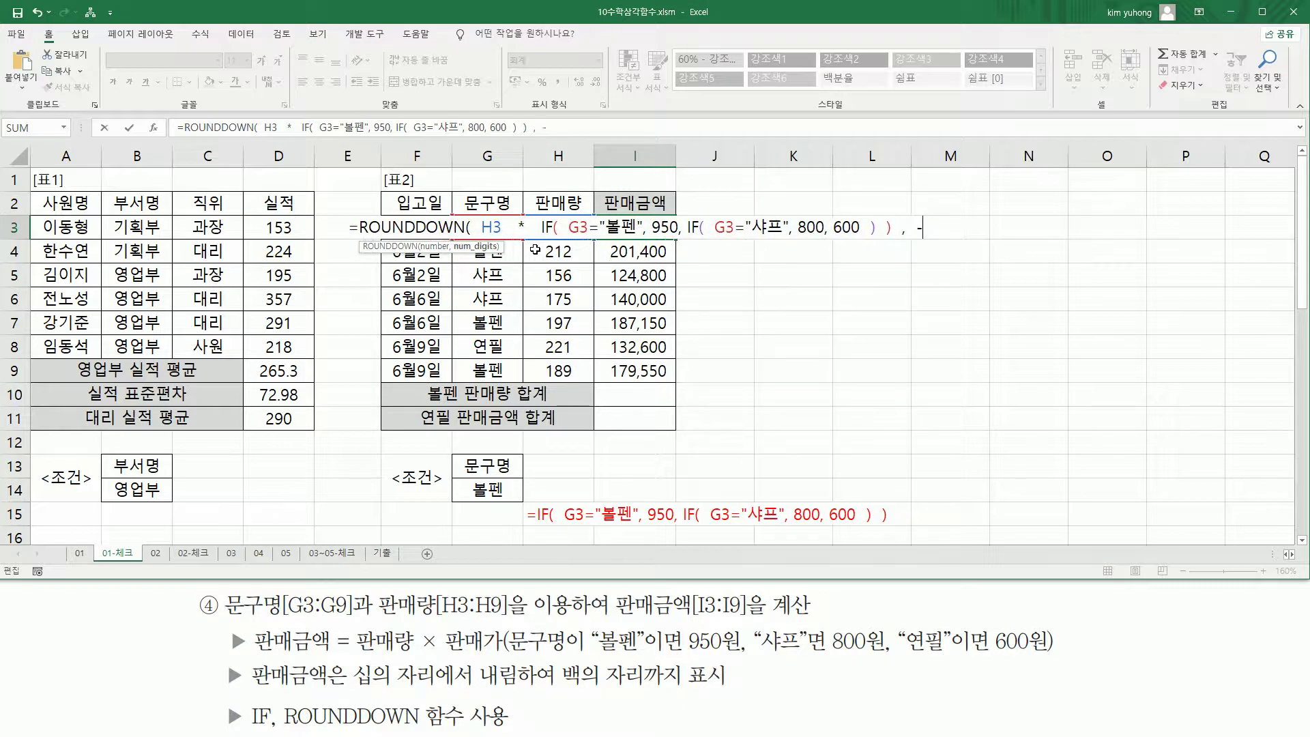
{"action": "type", "text": "2 )"}
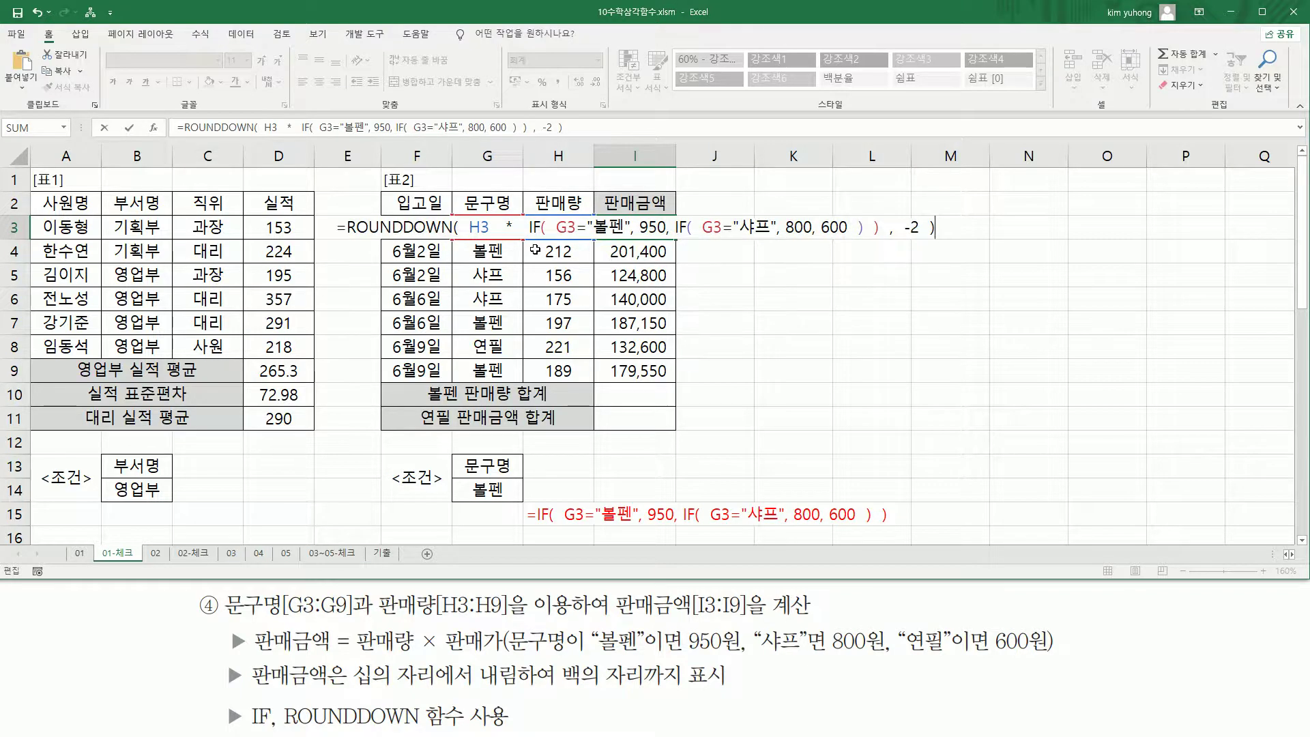
{"action": "key", "text": "Return"}
{"action": "left_click", "coordinate": [659, 227]}
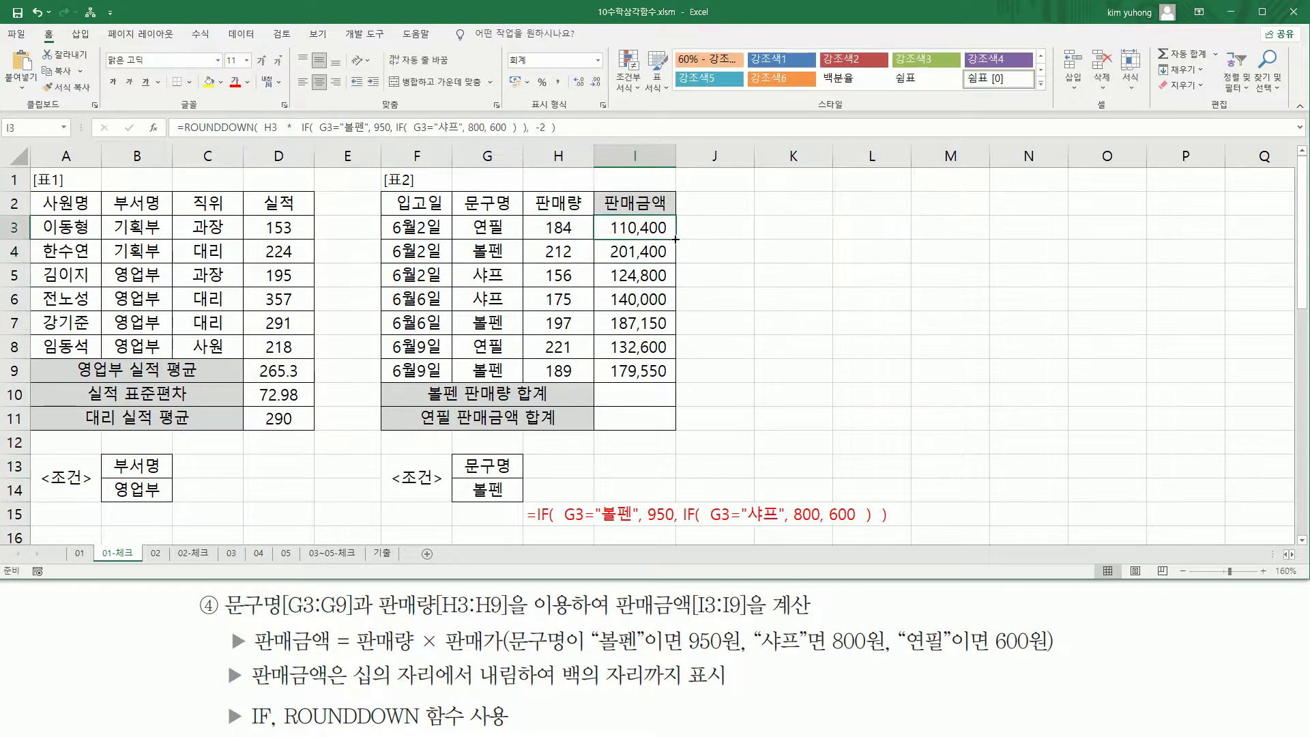
{"action": "left_click_drag", "start_coordinate": [675, 239], "coordinate": [672, 383]}
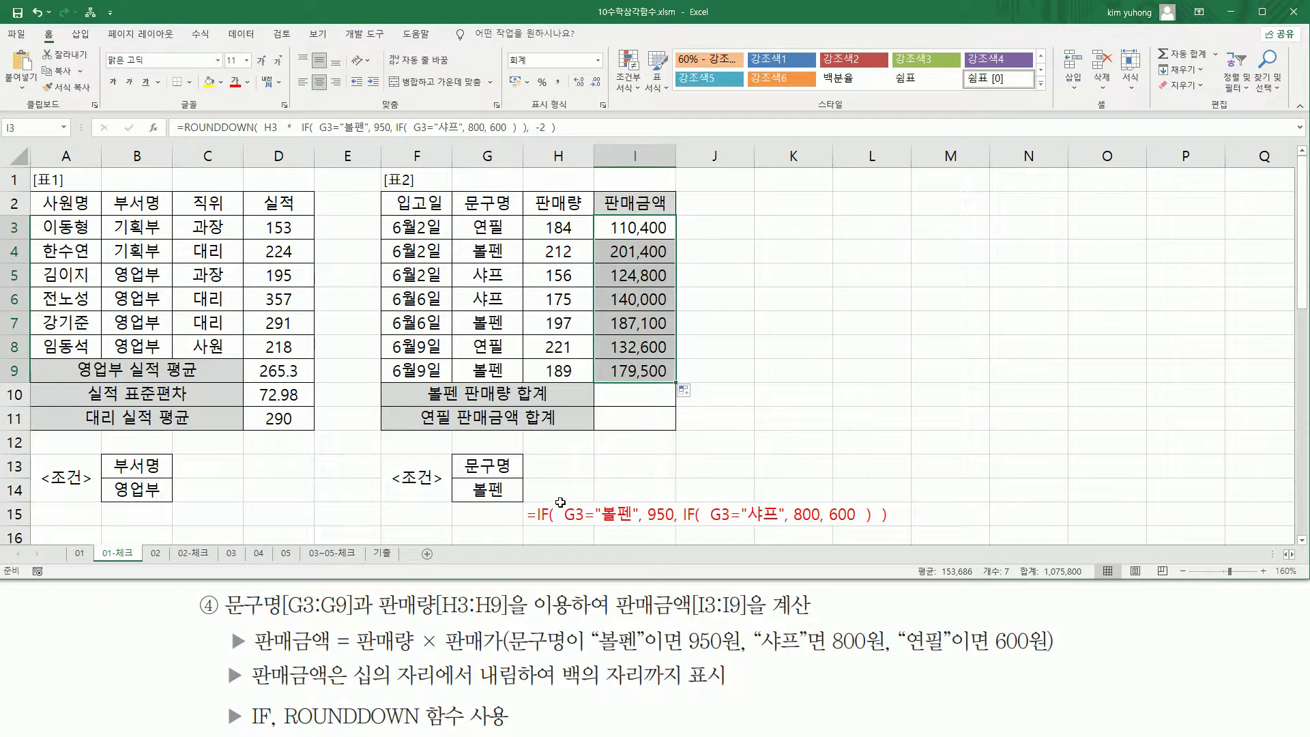
- Replace the text in H15 with =ROUNDDOWN( H3 * IF( G3="볼펜", 950, IF( G3="샤프", 800, 600 ) ) , -2 ) as plain text
{"action": "left_click", "coordinate": [566, 533]}
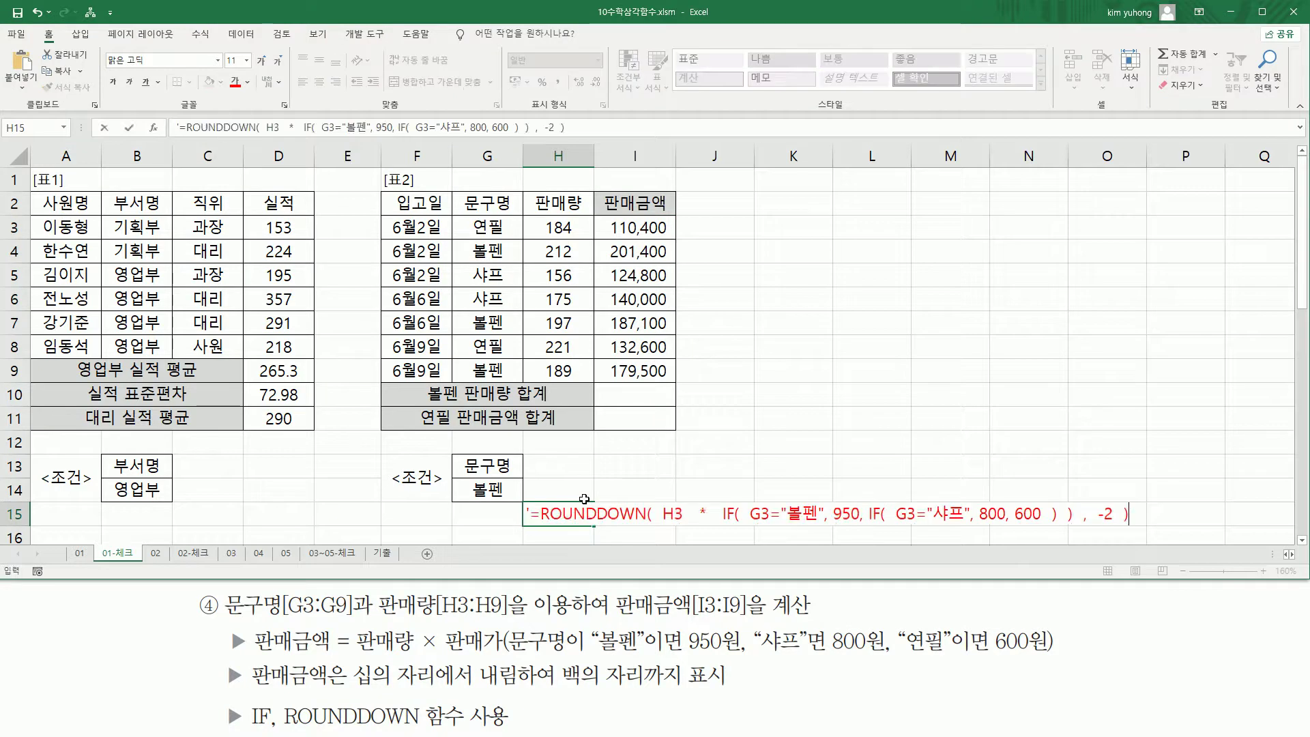
{"action": "scroll", "coordinate": [584, 499], "scroll_direction": "down", "scroll_amount": 1}
{"action": "left_click", "coordinate": [846, 418]}
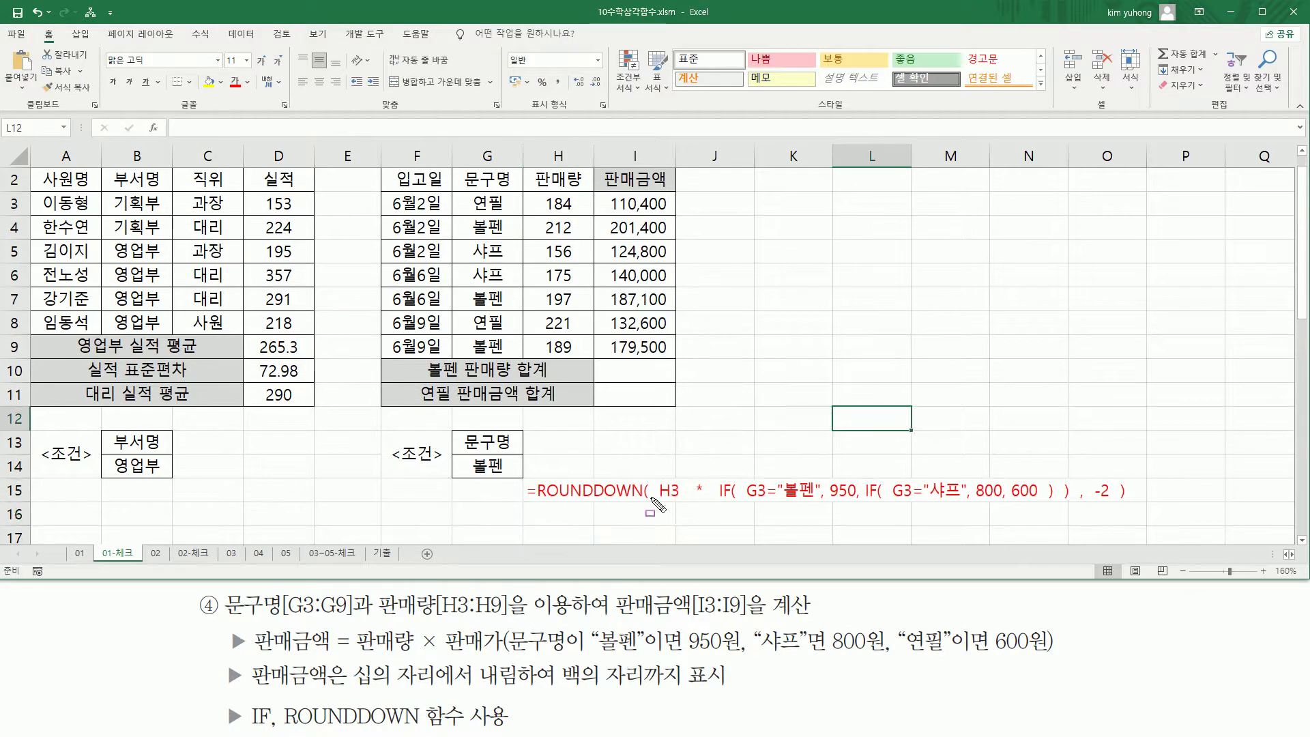
- Review each part of the ROUNDDOWN formula text in H15 against the 판매금액 and rounding requirements of exercise ④
{"action": "left_click_drag", "start_coordinate": [658, 474], "coordinate": [709, 511]}
{"action": "mouse_move", "coordinate": [356, 652]}
{"action": "left_mouse_down"}
{"action": "mouse_move", "coordinate": [438, 656]}
{"action": "mouse_move", "coordinate": [442, 635]}
{"action": "mouse_move", "coordinate": [459, 653]}
{"action": "mouse_move", "coordinate": [501, 653]}
{"action": "left_mouse_up"}
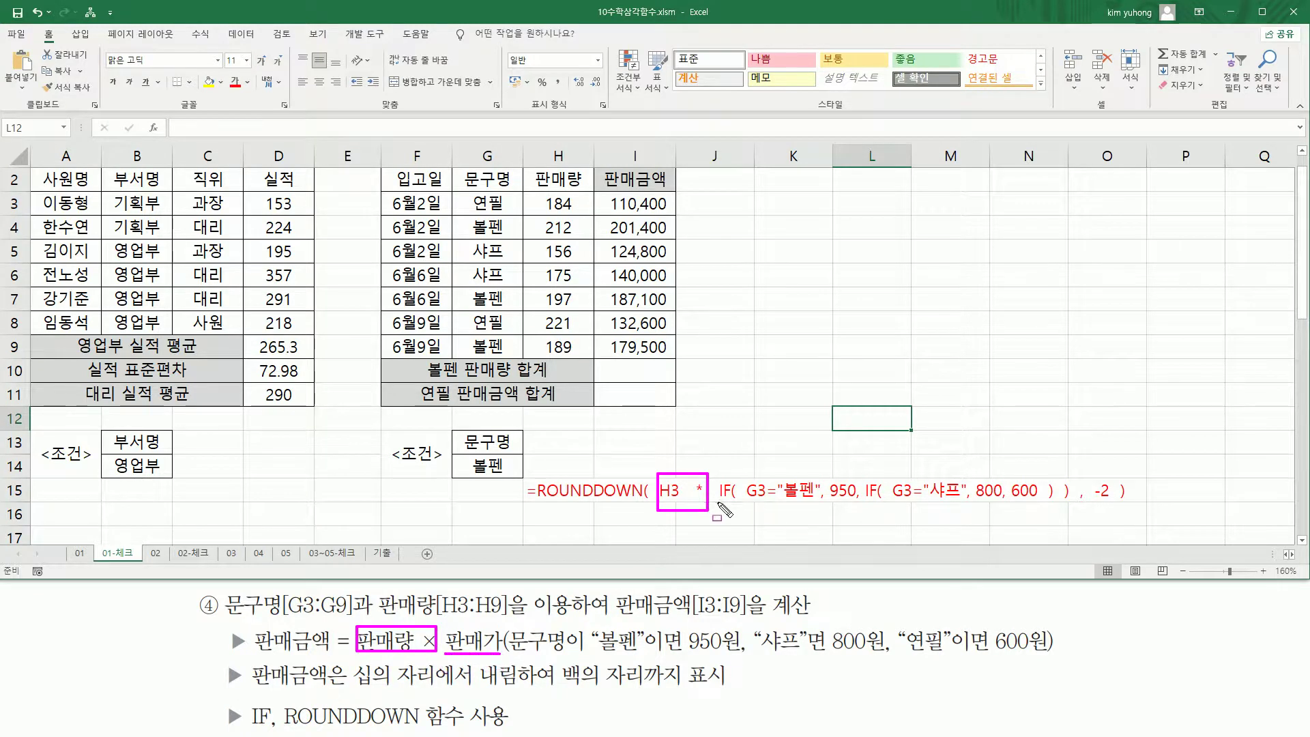
{"action": "mouse_move", "coordinate": [718, 505]}
{"action": "left_mouse_down"}
{"action": "mouse_move", "coordinate": [1070, 505]}
{"action": "mouse_move", "coordinate": [1074, 476]}
{"action": "left_mouse_up"}
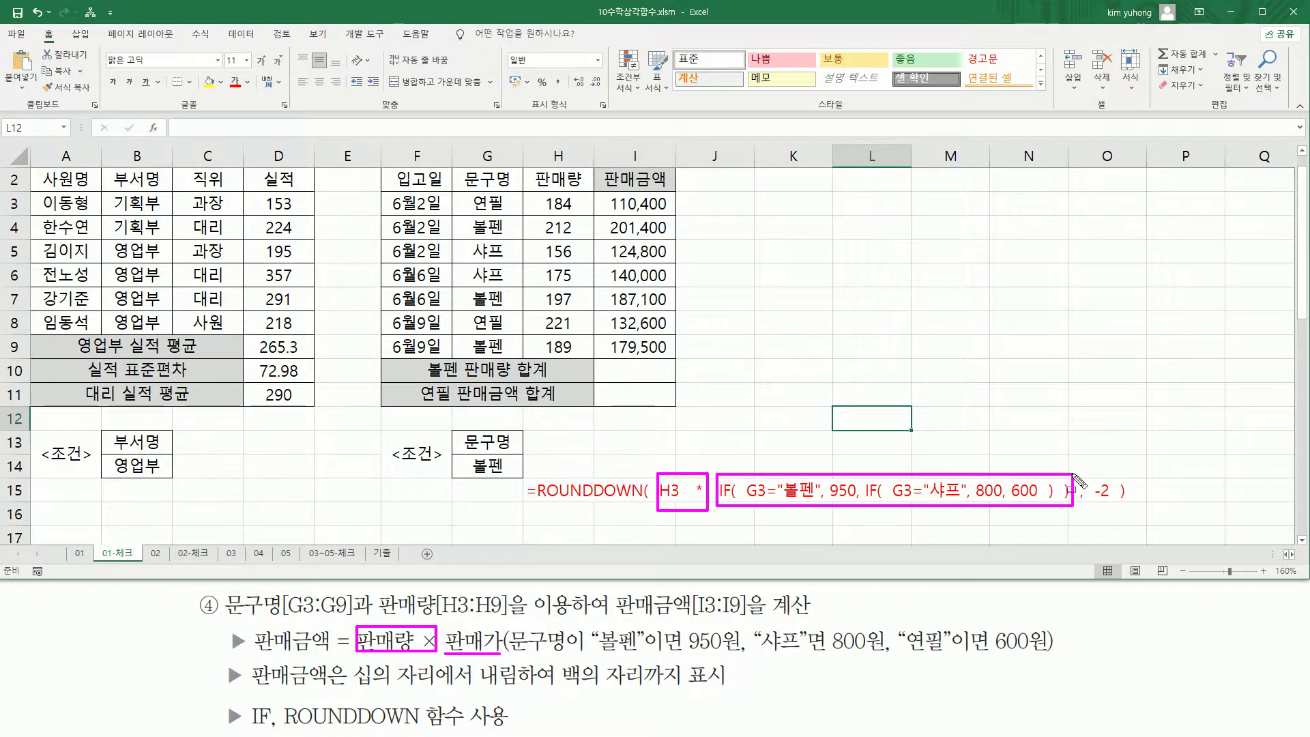
{"action": "key", "text": "e"}
{"action": "mouse_move", "coordinate": [655, 476]}
{"action": "left_mouse_down"}
{"action": "mouse_move", "coordinate": [677, 503]}
{"action": "mouse_move", "coordinate": [1088, 506]}
{"action": "mouse_move", "coordinate": [1073, 506]}
{"action": "left_mouse_up"}
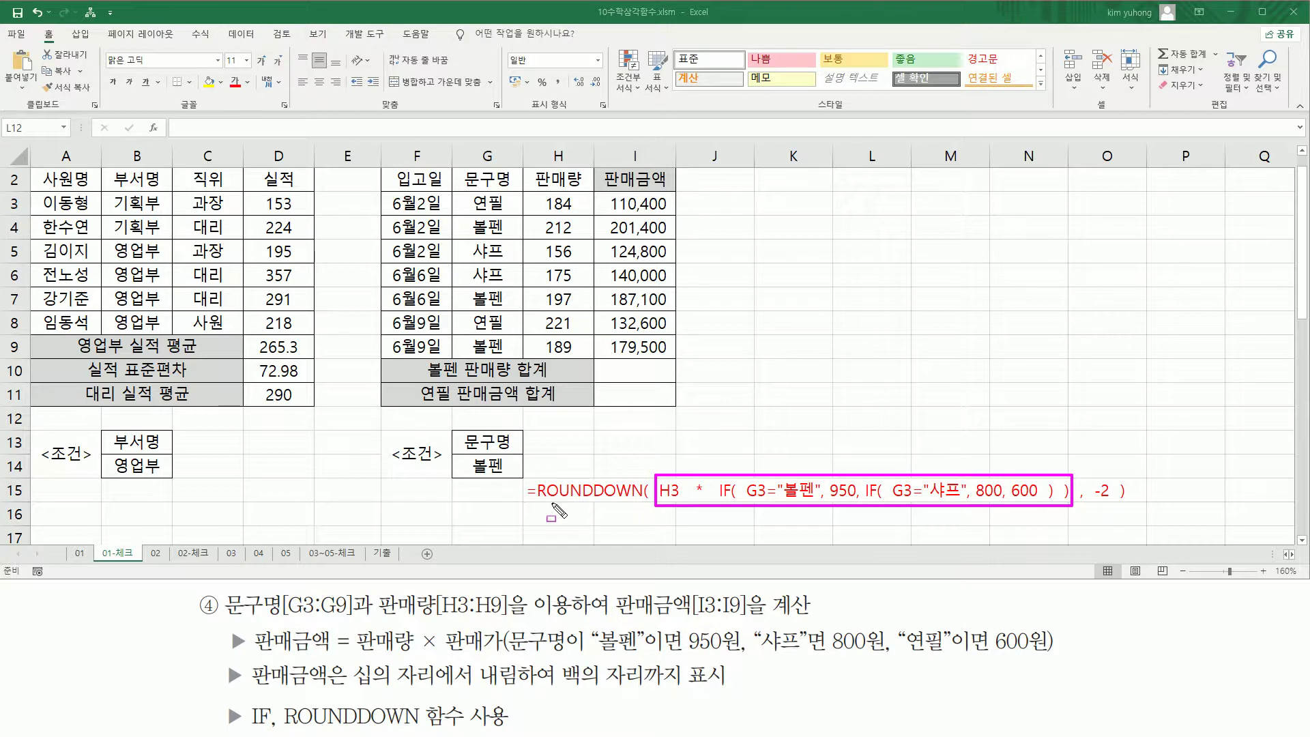
{"action": "left_click_drag", "start_coordinate": [538, 502], "coordinate": [645, 501]}
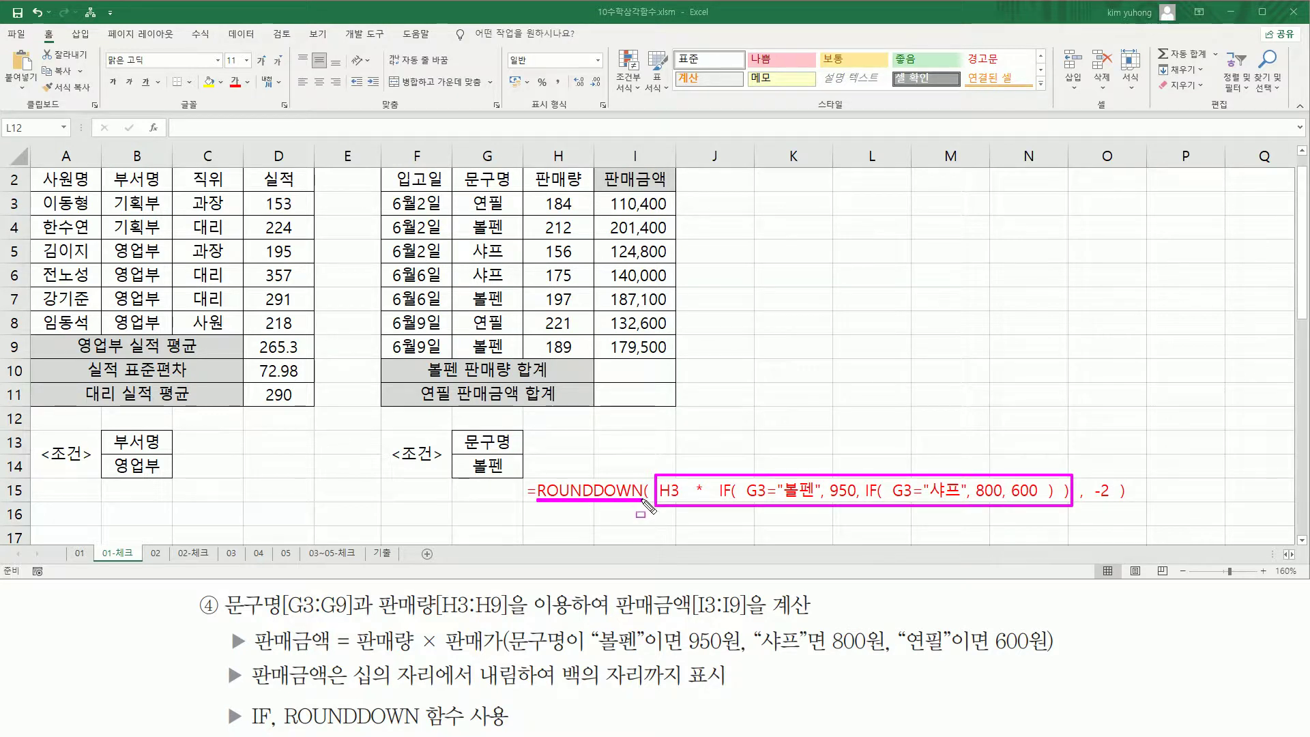
{"action": "left_click_drag", "start_coordinate": [561, 687], "coordinate": [687, 686]}
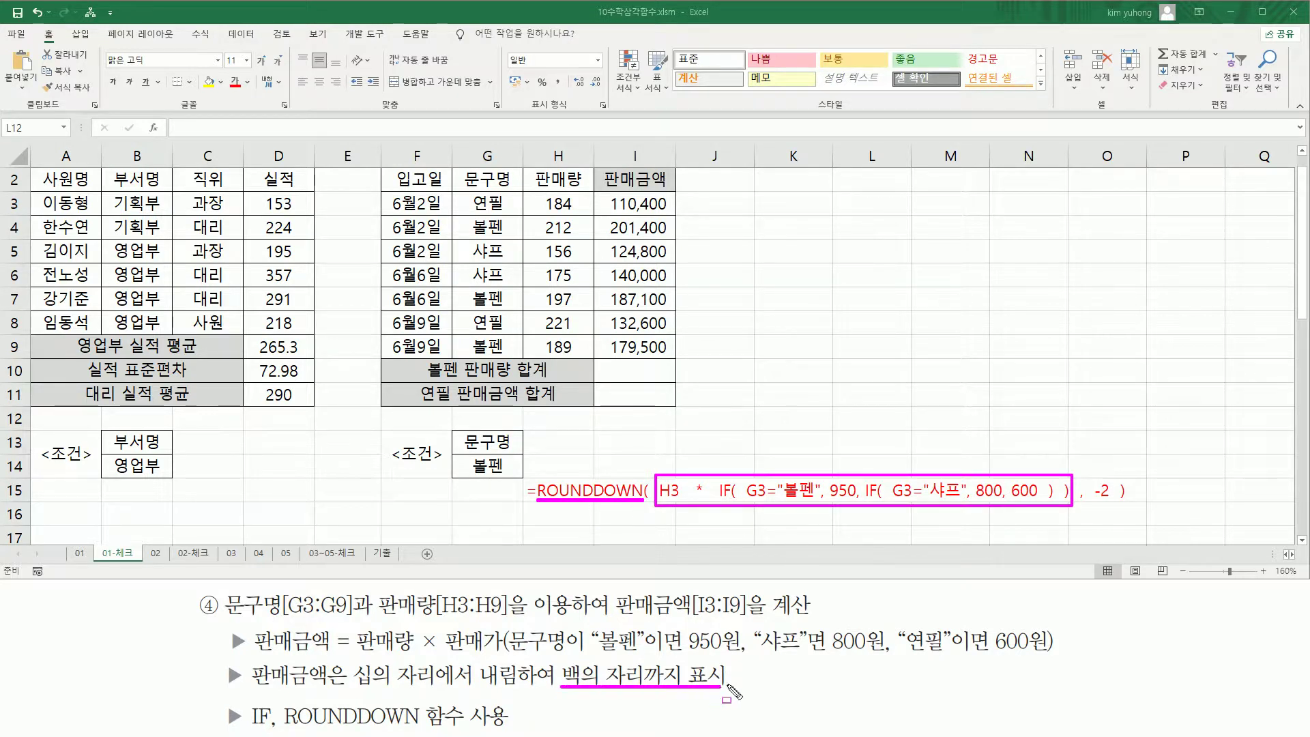
{"action": "left_click_drag", "start_coordinate": [1090, 471], "coordinate": [1113, 509]}
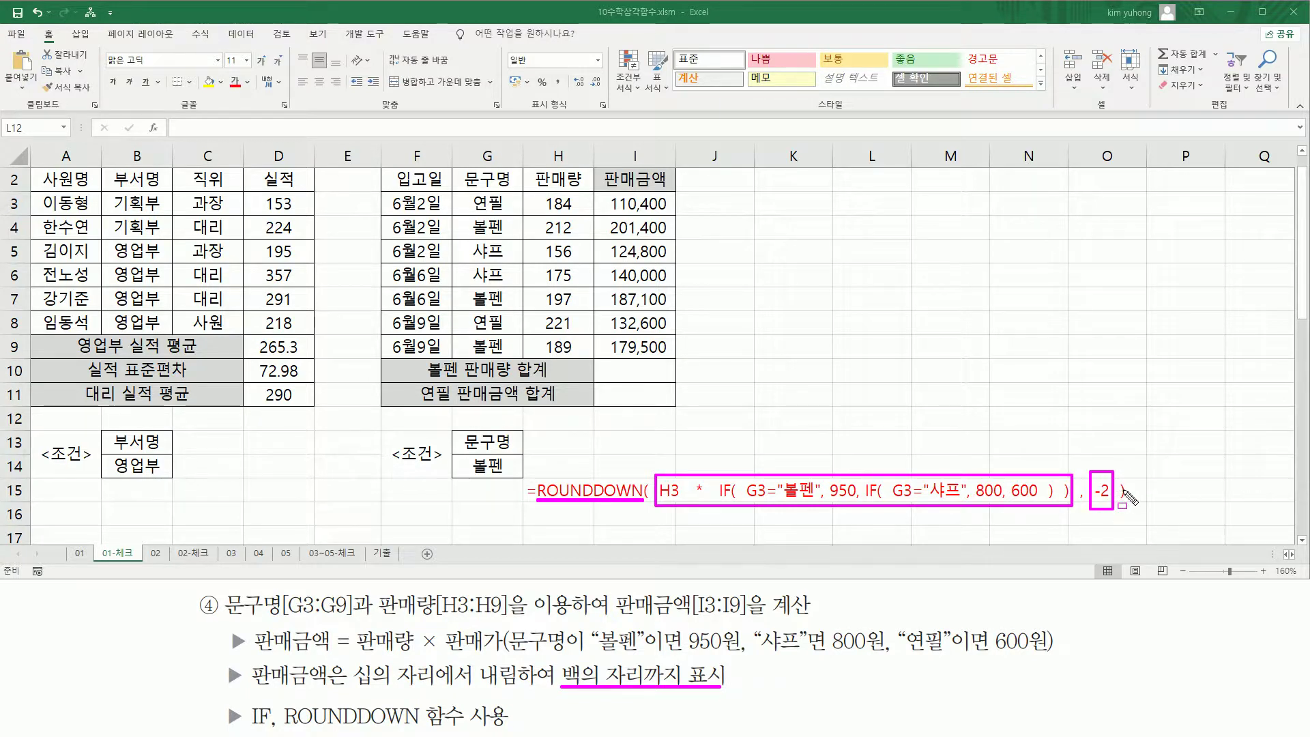
{"action": "mouse_move", "coordinate": [347, 688]}
{"action": "left_mouse_down"}
{"action": "mouse_move", "coordinate": [512, 689]}
{"action": "mouse_move", "coordinate": [521, 666]}
{"action": "left_mouse_up"}
{"action": "left_click_drag", "start_coordinate": [354, 677], "coordinate": [503, 676]}
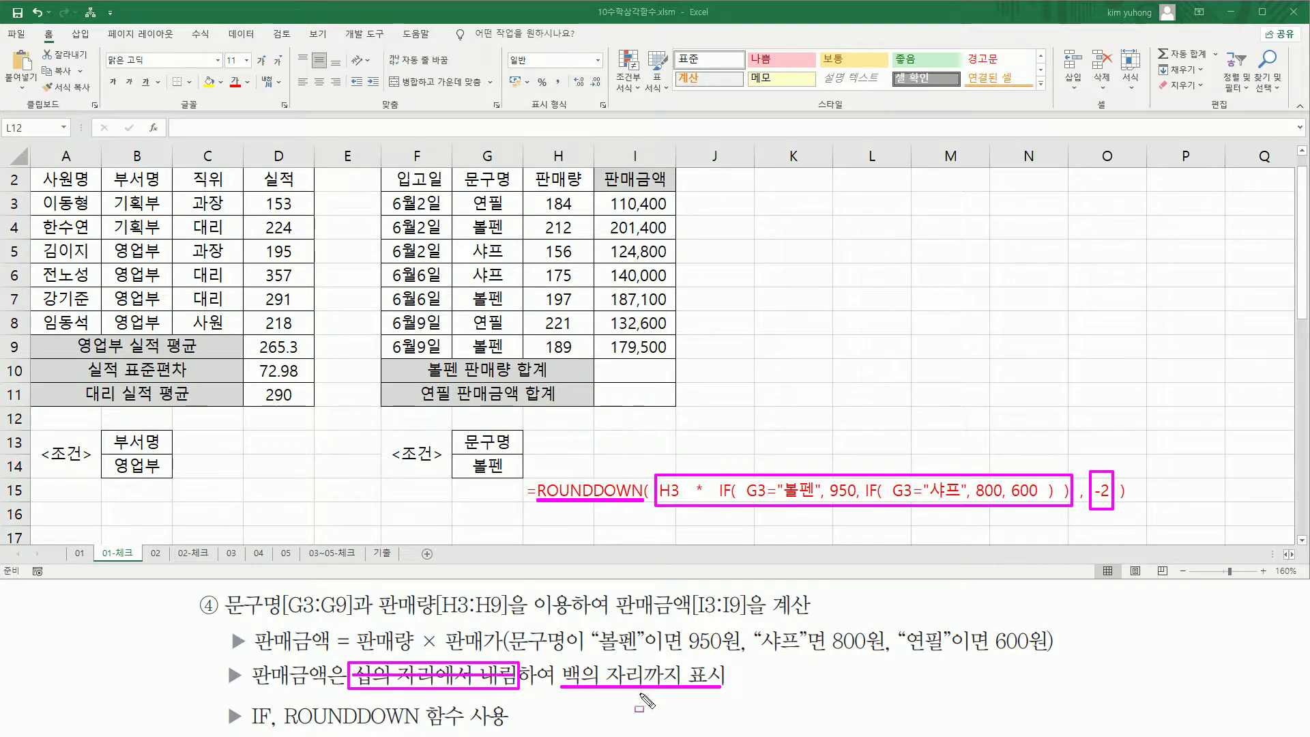
{"action": "mouse_move", "coordinate": [563, 659]}
{"action": "left_mouse_down"}
{"action": "mouse_move", "coordinate": [559, 691]}
{"action": "mouse_move", "coordinate": [619, 703]}
{"action": "mouse_move", "coordinate": [752, 659]}
{"action": "mouse_move", "coordinate": [751, 701]}
{"action": "left_mouse_up"}
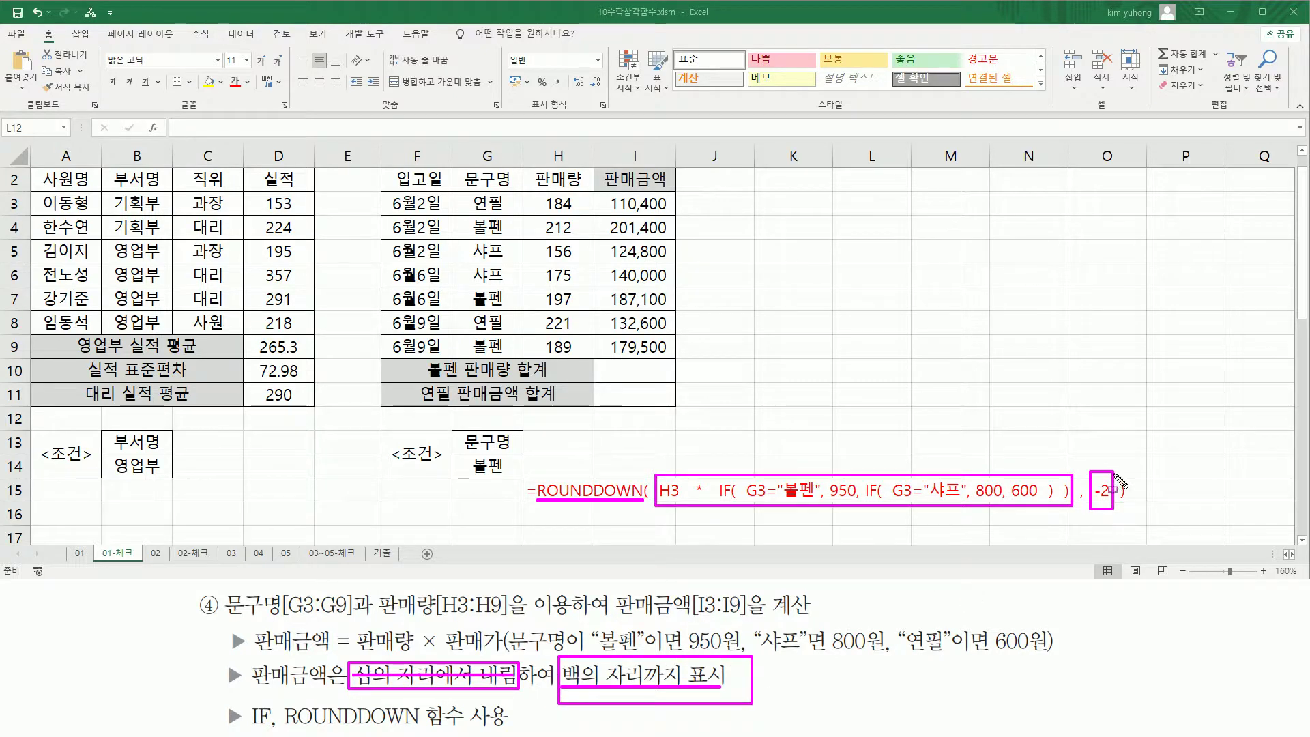
{"action": "key", "text": "Escape"}
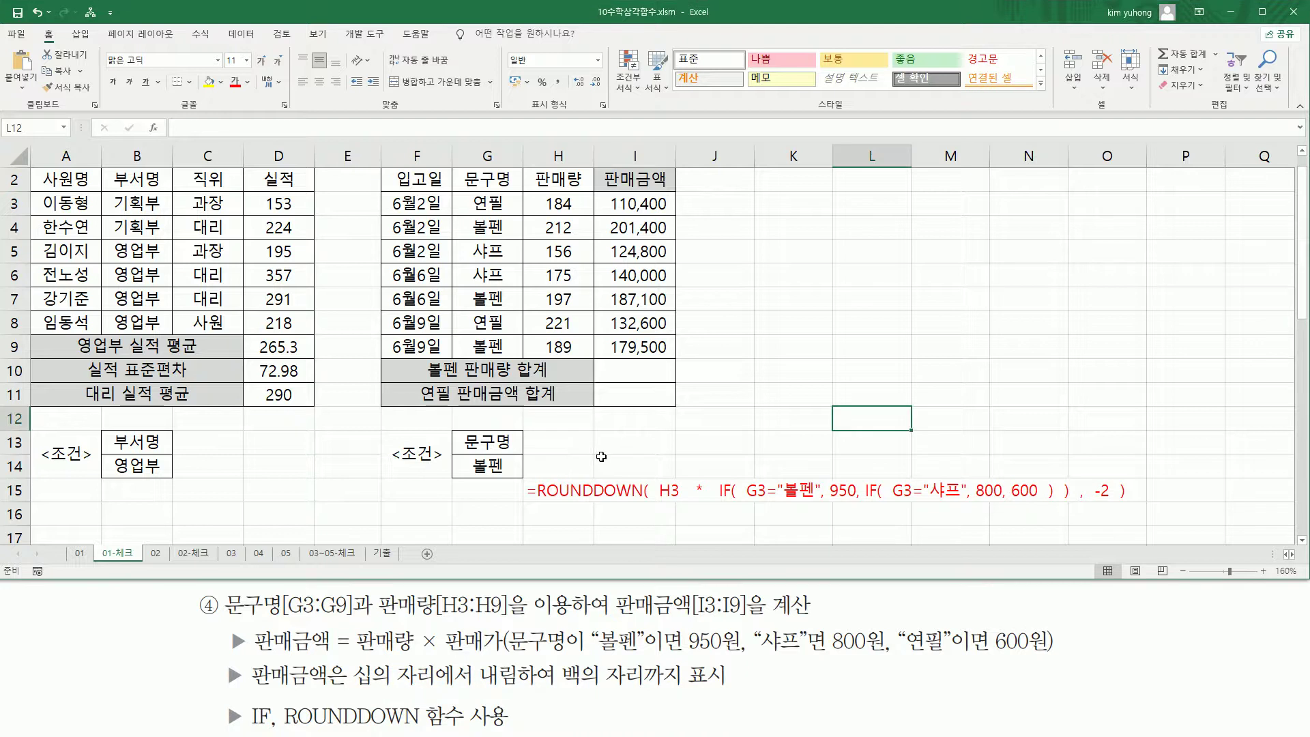
- Clear the ROUNDDOWN formula text from cell H15
{"action": "left_click", "coordinate": [543, 486]}
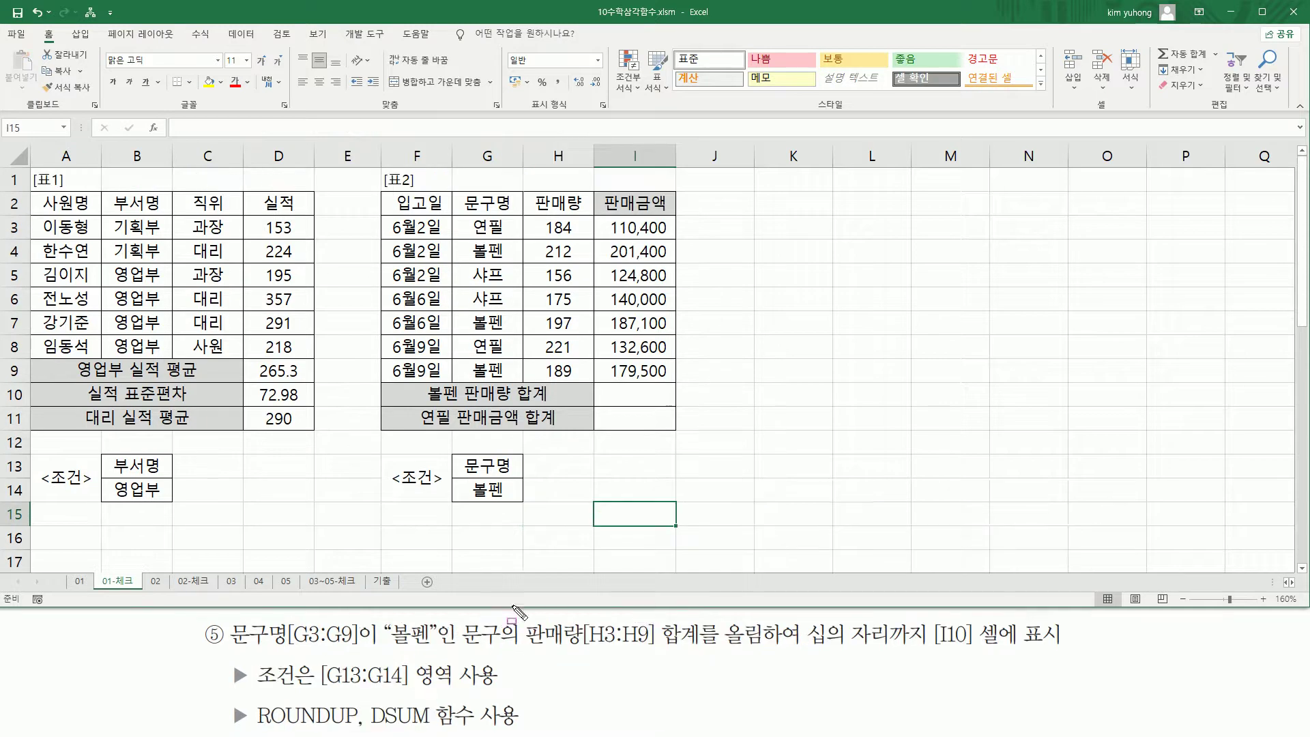
- Examine the requirements of exercise ⑤ against the 문구명 column, the 판매량 column and the condition range G13:G14
{"action": "left_click_drag", "start_coordinate": [228, 649], "coordinate": [290, 648]}
{"action": "left_click_drag", "start_coordinate": [460, 217], "coordinate": [520, 375]}
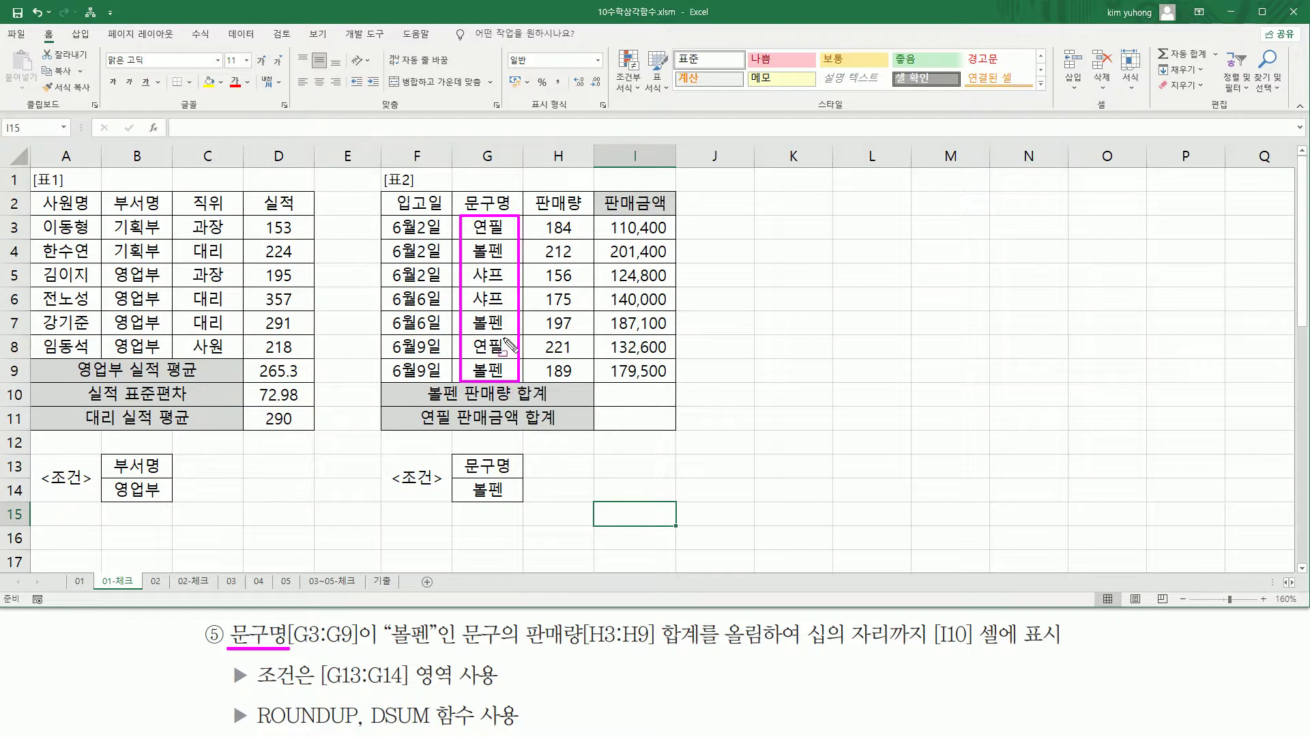
{"action": "left_click_drag", "start_coordinate": [387, 648], "coordinate": [432, 649]}
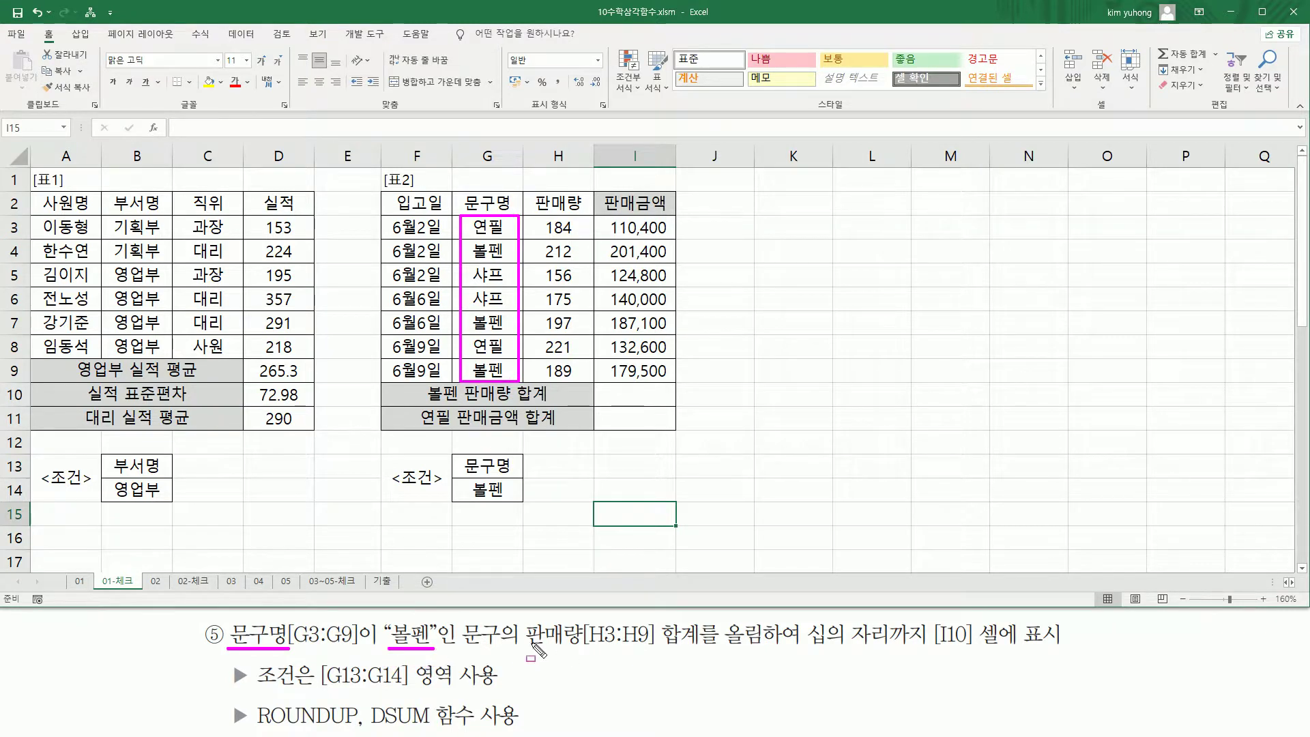
{"action": "mouse_move", "coordinate": [522, 648]}
{"action": "left_mouse_down"}
{"action": "mouse_move", "coordinate": [713, 647]}
{"action": "mouse_move", "coordinate": [705, 625]}
{"action": "left_mouse_up"}
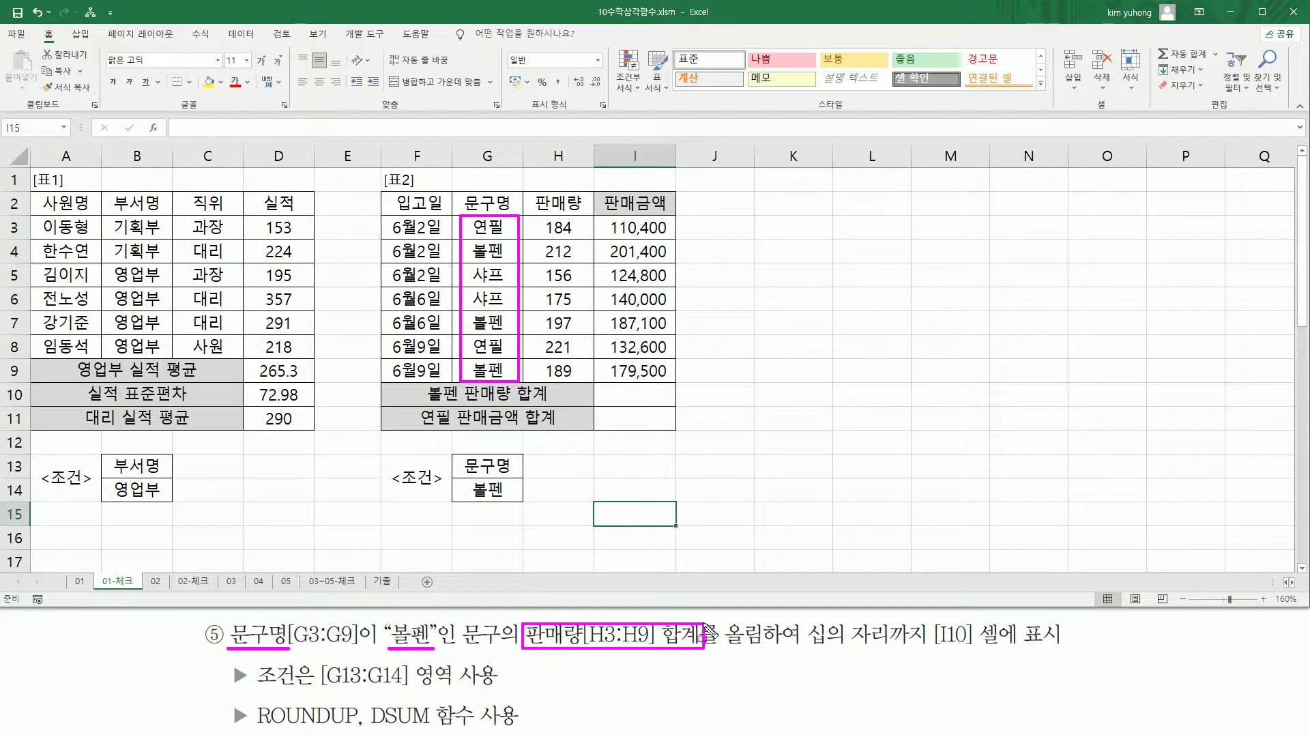
{"action": "mouse_move", "coordinate": [540, 217]}
{"action": "left_mouse_down"}
{"action": "mouse_move", "coordinate": [580, 392]}
{"action": "mouse_move", "coordinate": [579, 380]}
{"action": "left_mouse_up"}
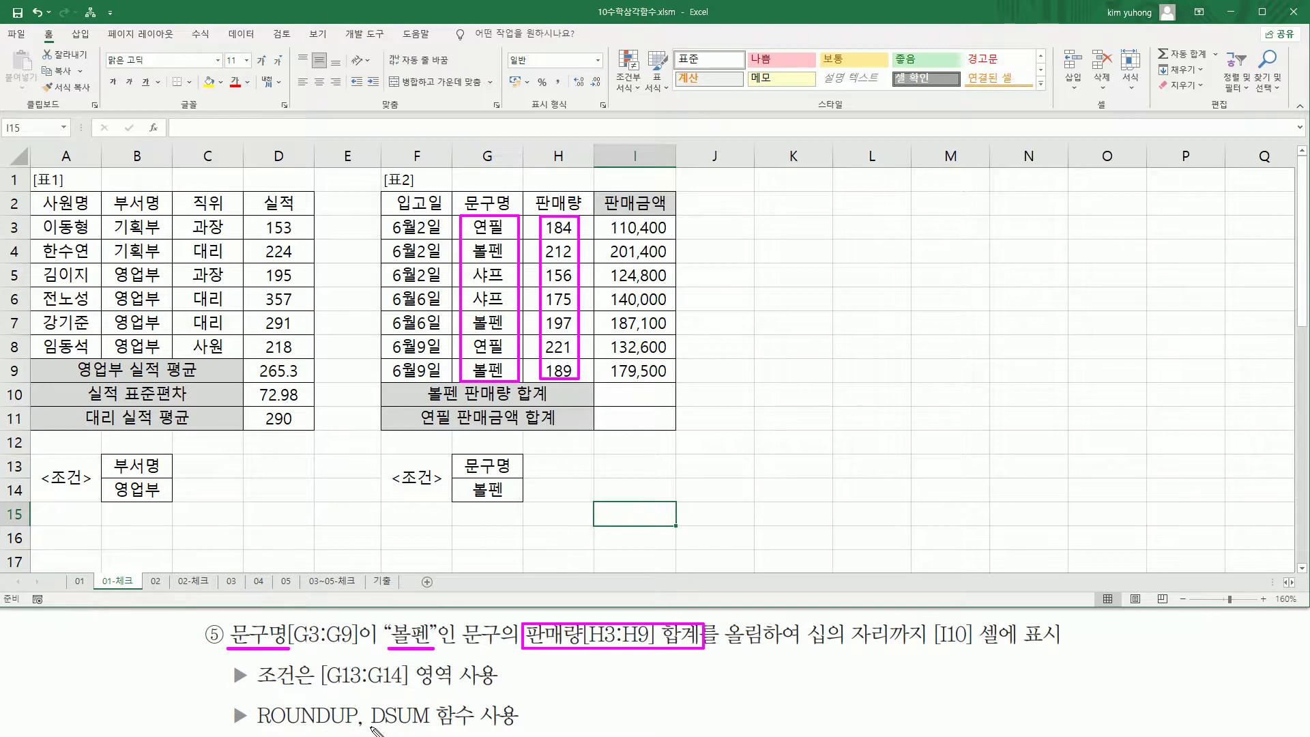
{"action": "left_click_drag", "start_coordinate": [397, 729], "coordinate": [482, 729]}
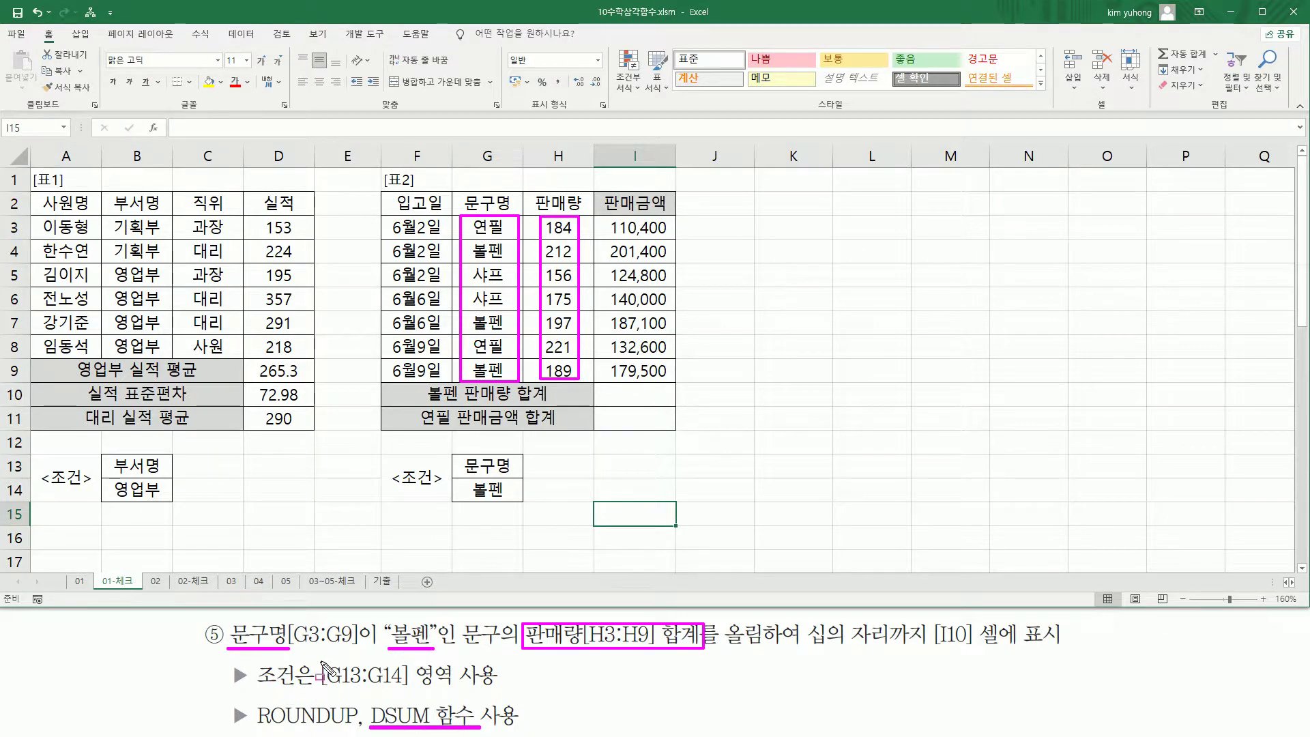
{"action": "mouse_move", "coordinate": [316, 658]}
{"action": "left_mouse_down"}
{"action": "mouse_move", "coordinate": [416, 692]}
{"action": "mouse_move", "coordinate": [522, 689]}
{"action": "left_mouse_up"}
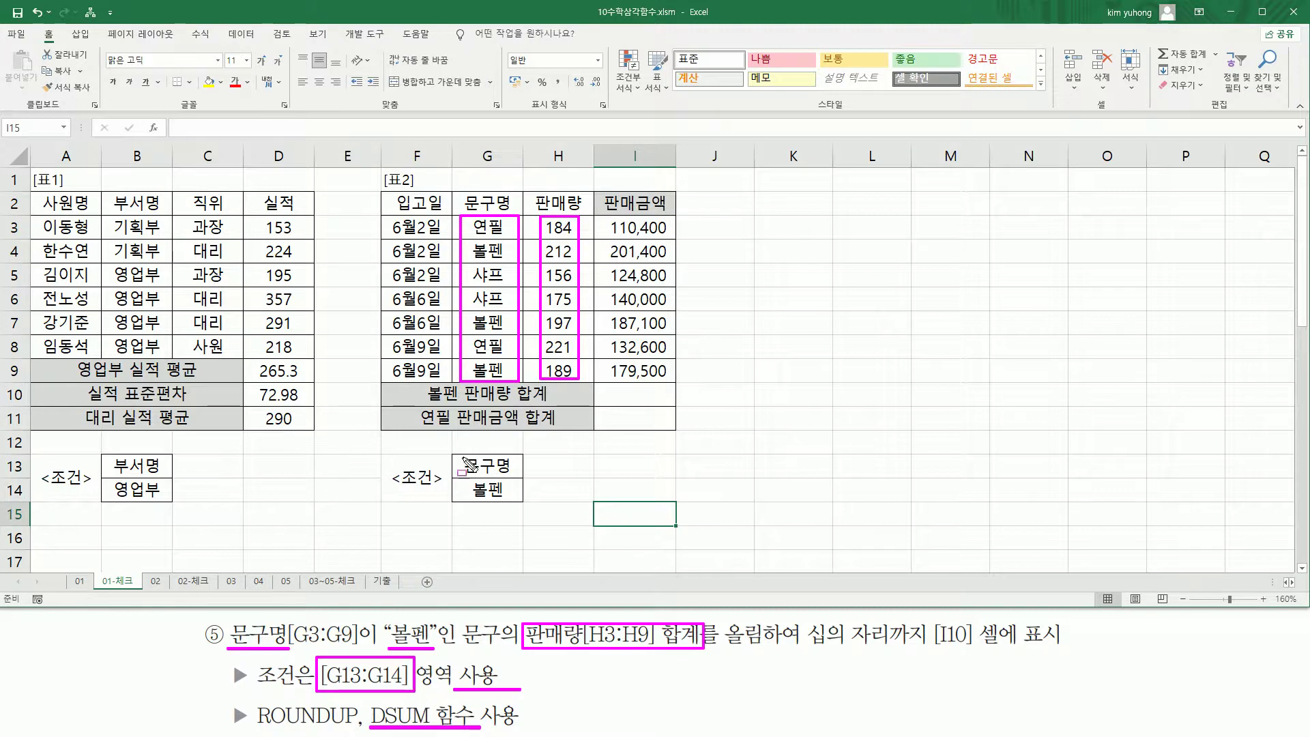
{"action": "left_click_drag", "start_coordinate": [457, 455], "coordinate": [520, 505]}
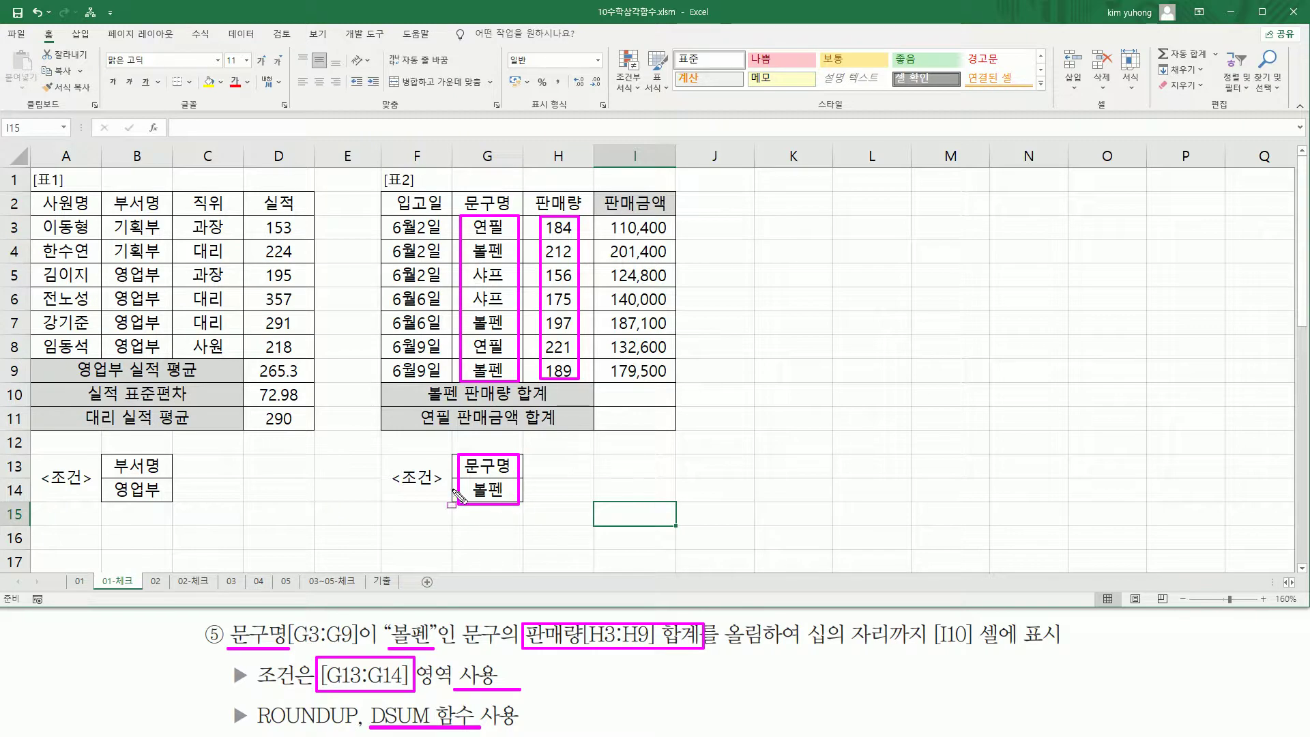
{"action": "key", "text": "Escape"}
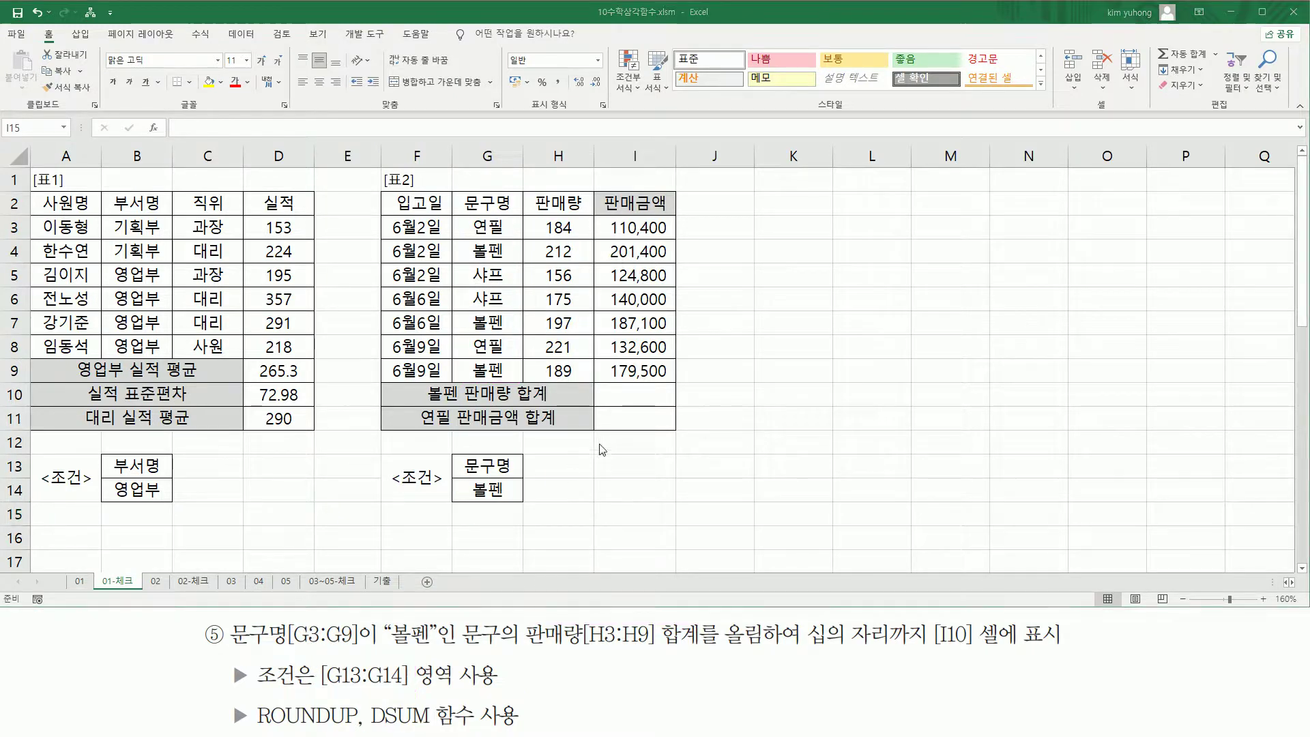
- Enter =DSUM( F2:H9, 3, G13:G14 ) in cell I10 to total the 판매량 of 볼펜
{"action": "left_click", "coordinate": [626, 395]}
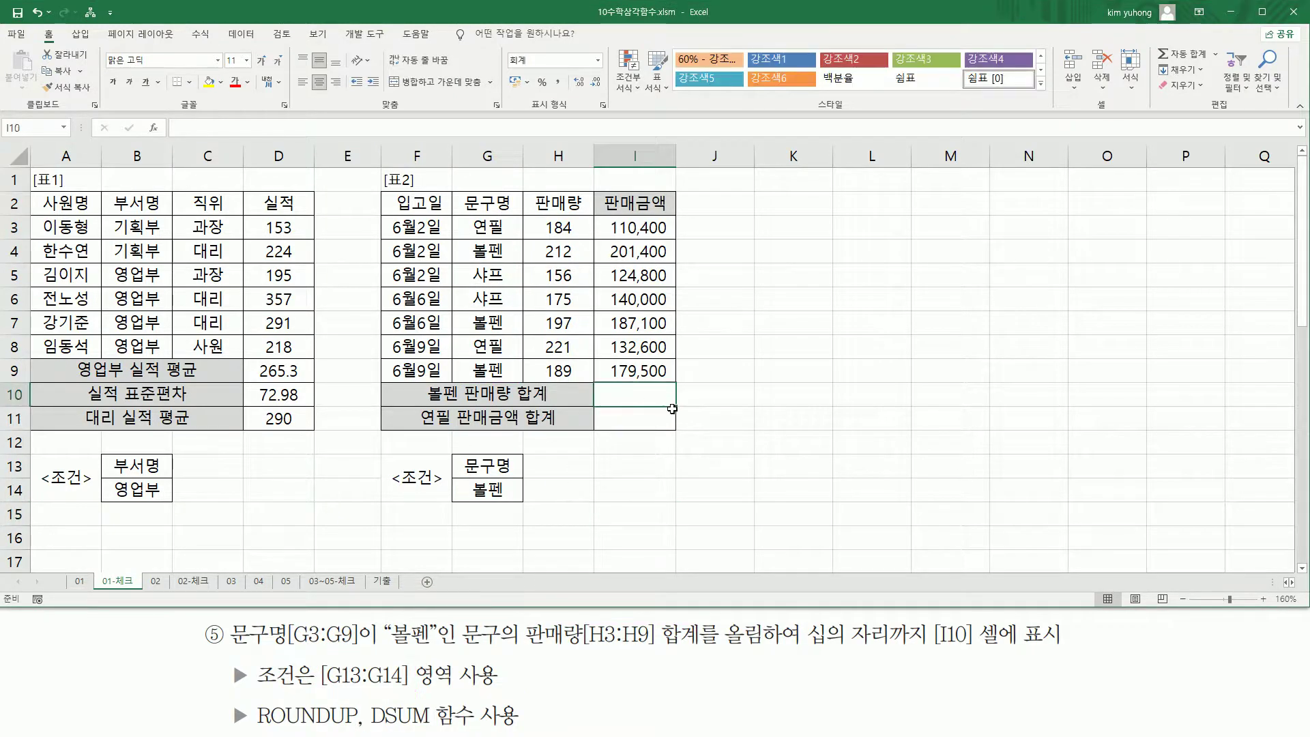
{"action": "type", "text": "=DSUM"}
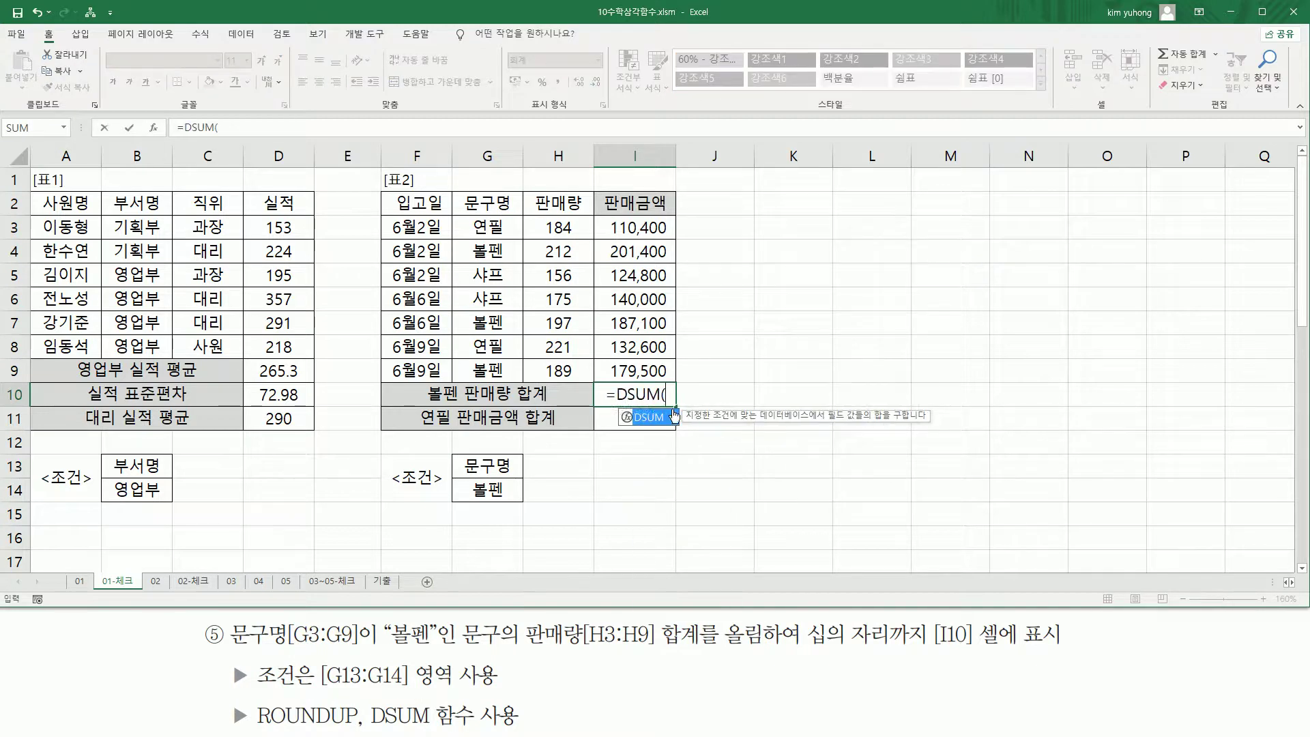
{"action": "type", "text": "("}
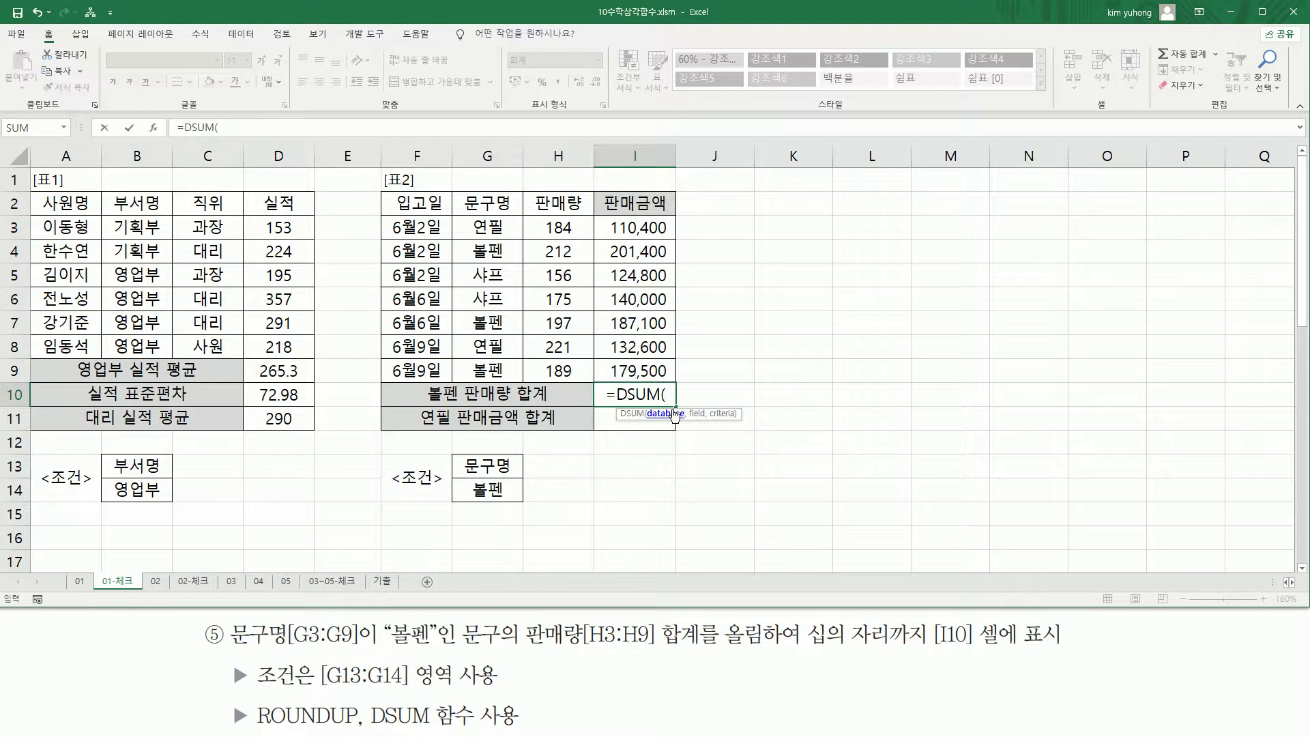
{"action": "left_click_drag", "start_coordinate": [420, 206], "coordinate": [553, 367]}
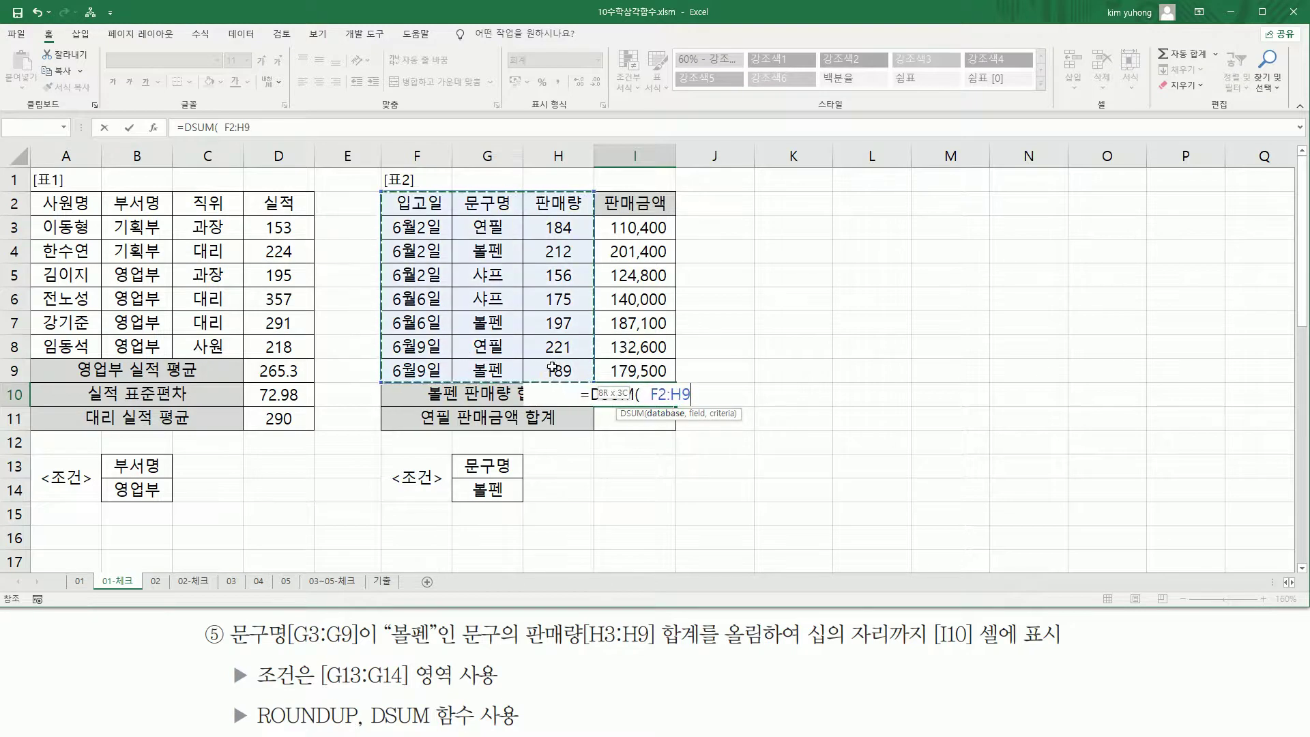
{"action": "type", "text": ","}
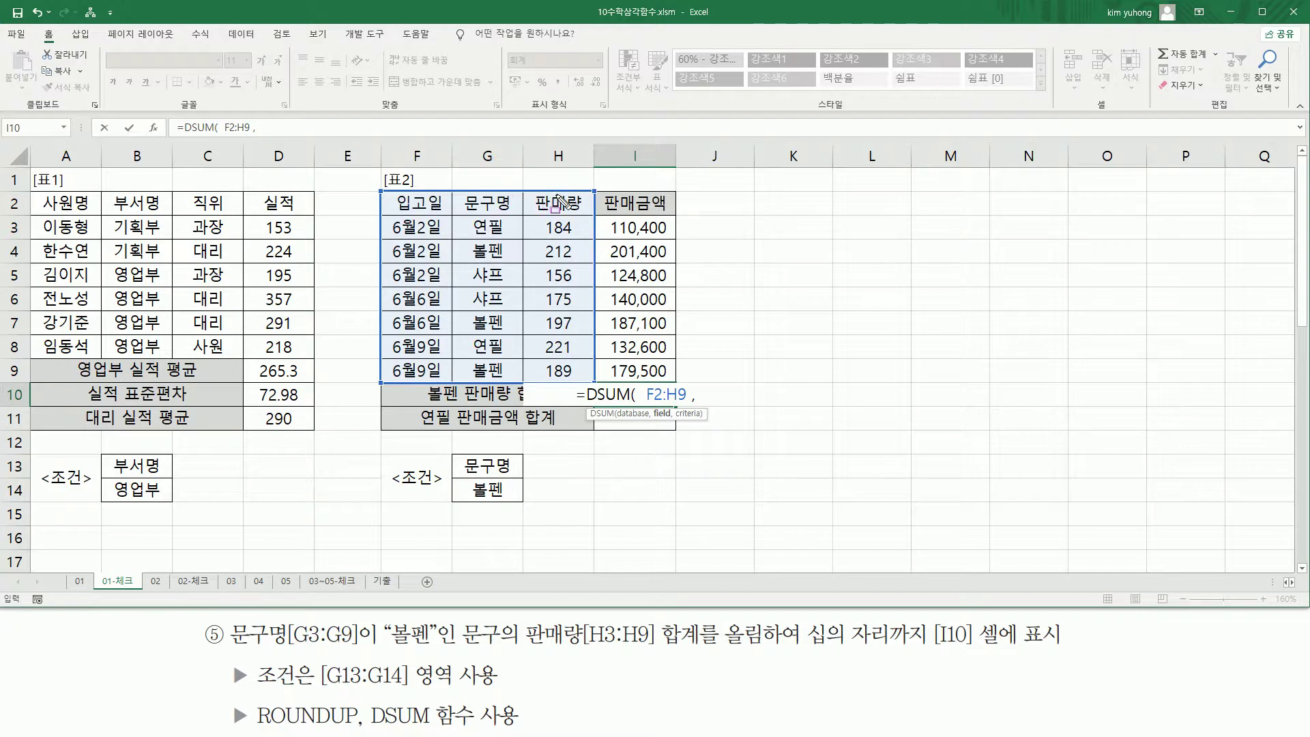
{"action": "left_click_drag", "start_coordinate": [560, 172], "coordinate": [560, 372]}
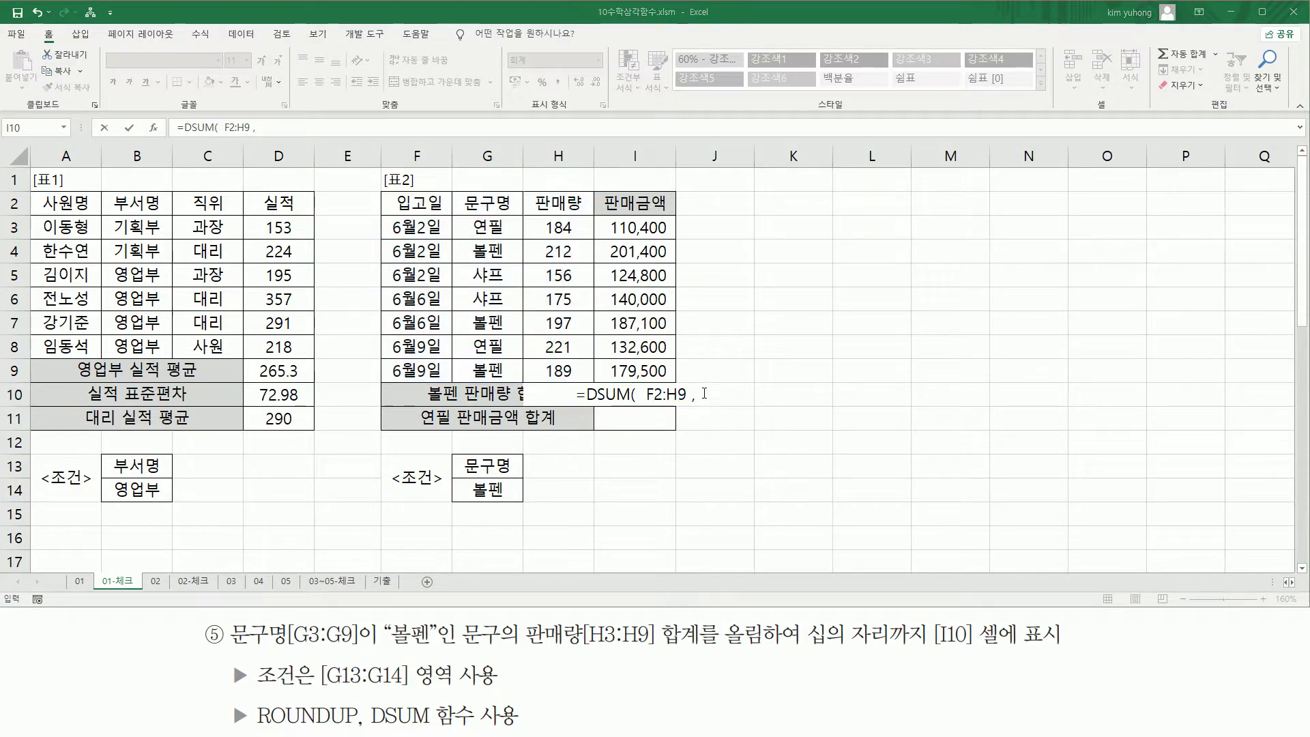
{"action": "type", "text": "3"}
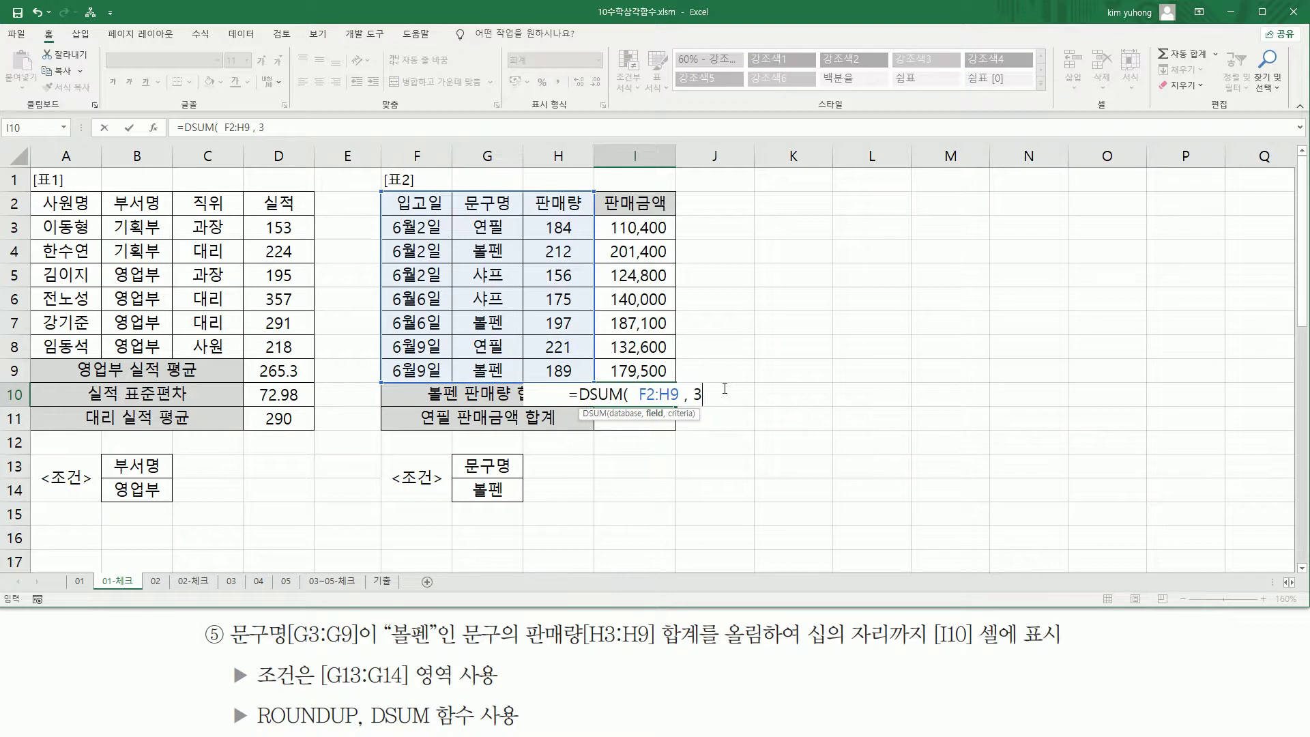
{"action": "type", "text": " ,"}
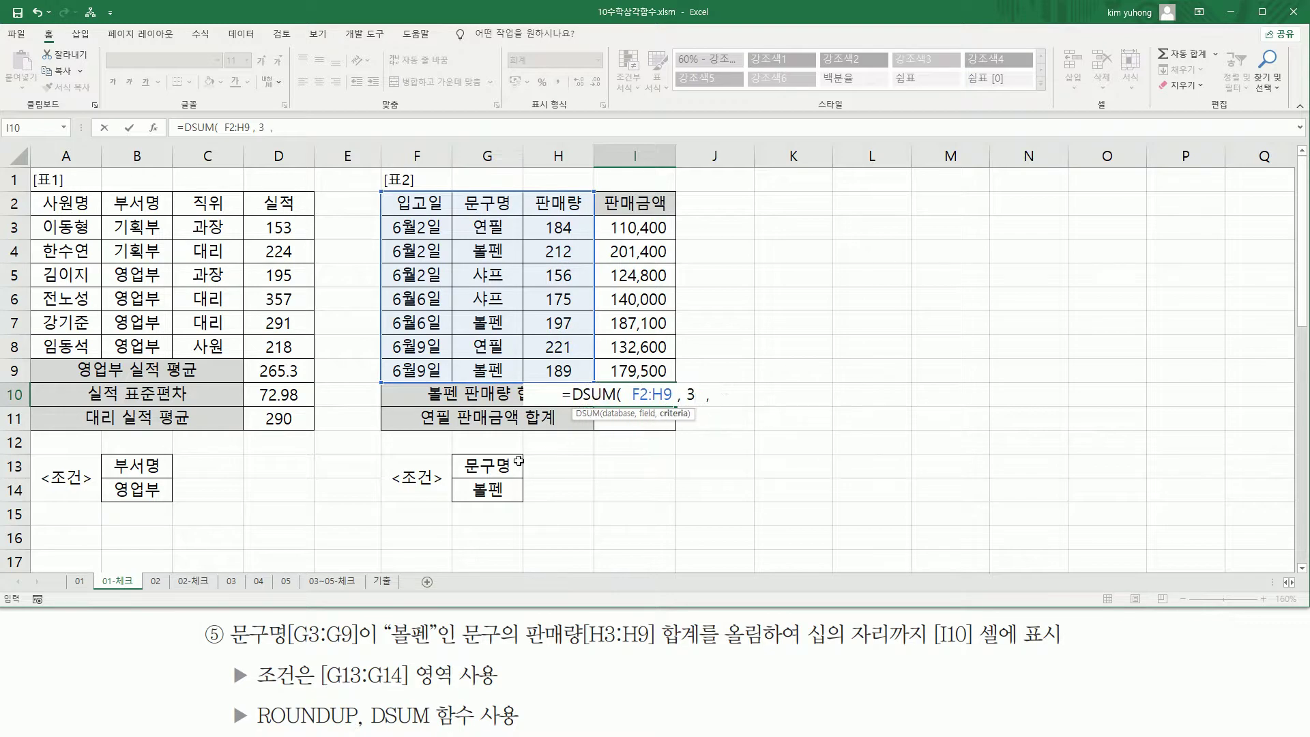
{"action": "left_click_drag", "start_coordinate": [518, 467], "coordinate": [524, 486]}
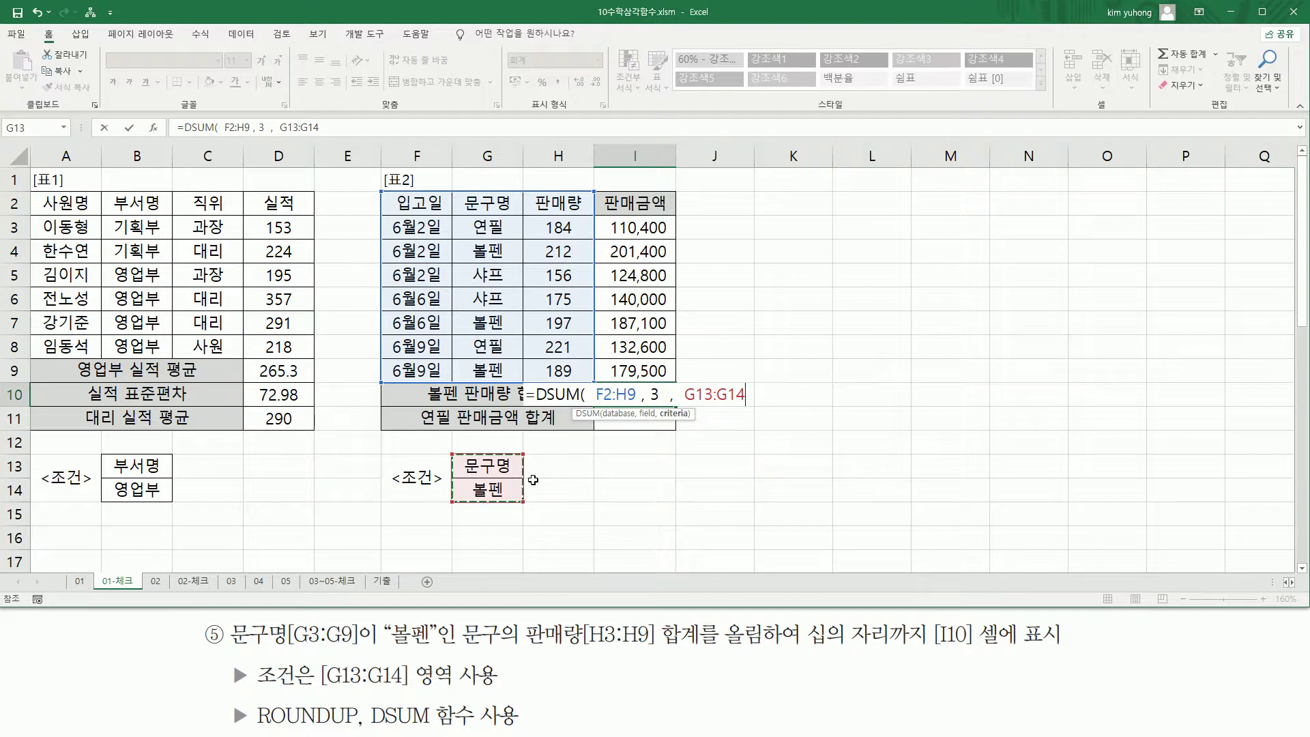
{"action": "type", "text": ")"}
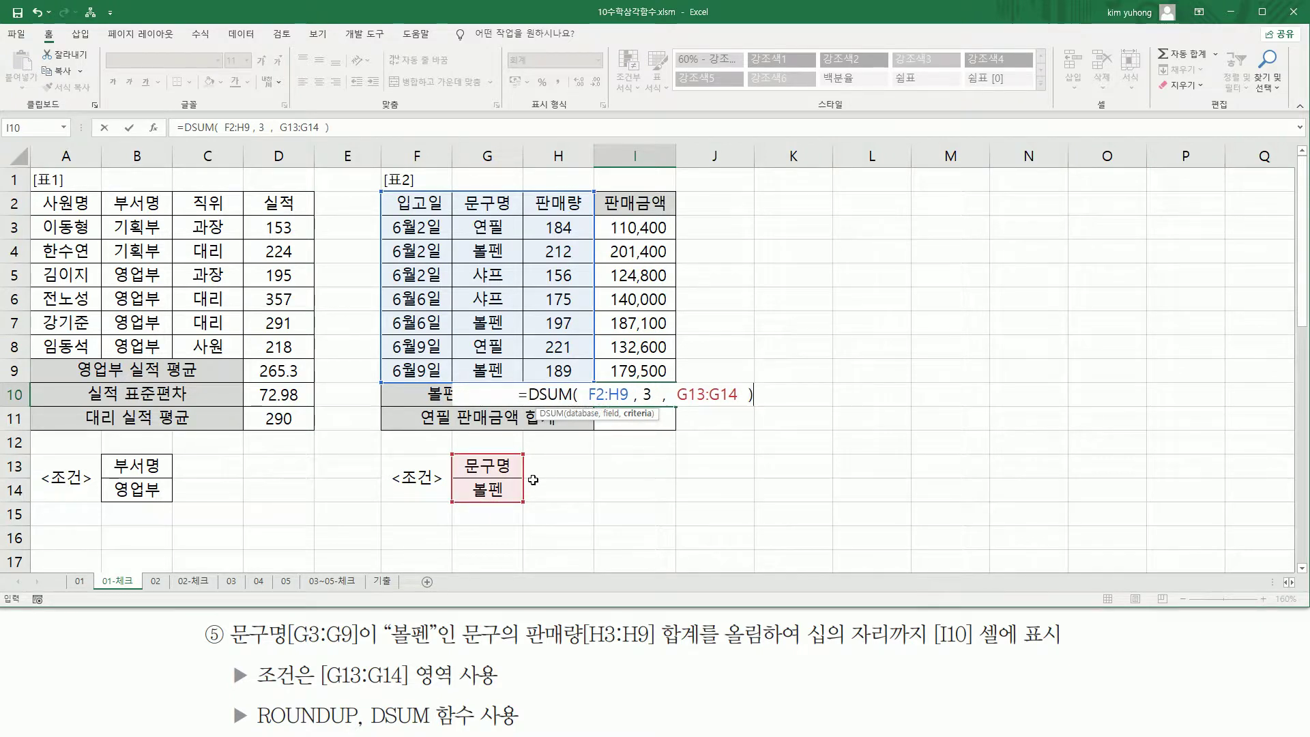
{"action": "key", "text": "Return"}
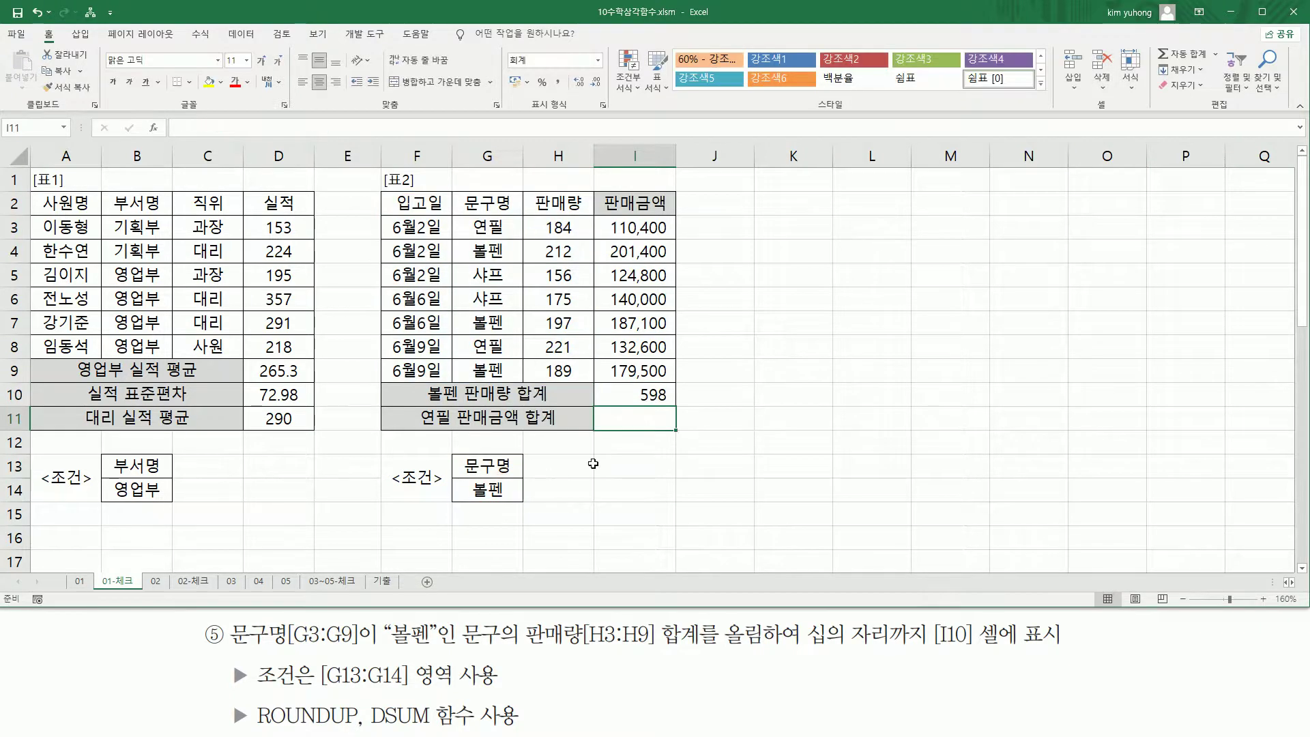
- Wrap the DSUM formula in I10 in ROUNDUP with -1 as the digits argument, following the rounding requirement of exercise ⑤
{"action": "left_click", "coordinate": [642, 400]}
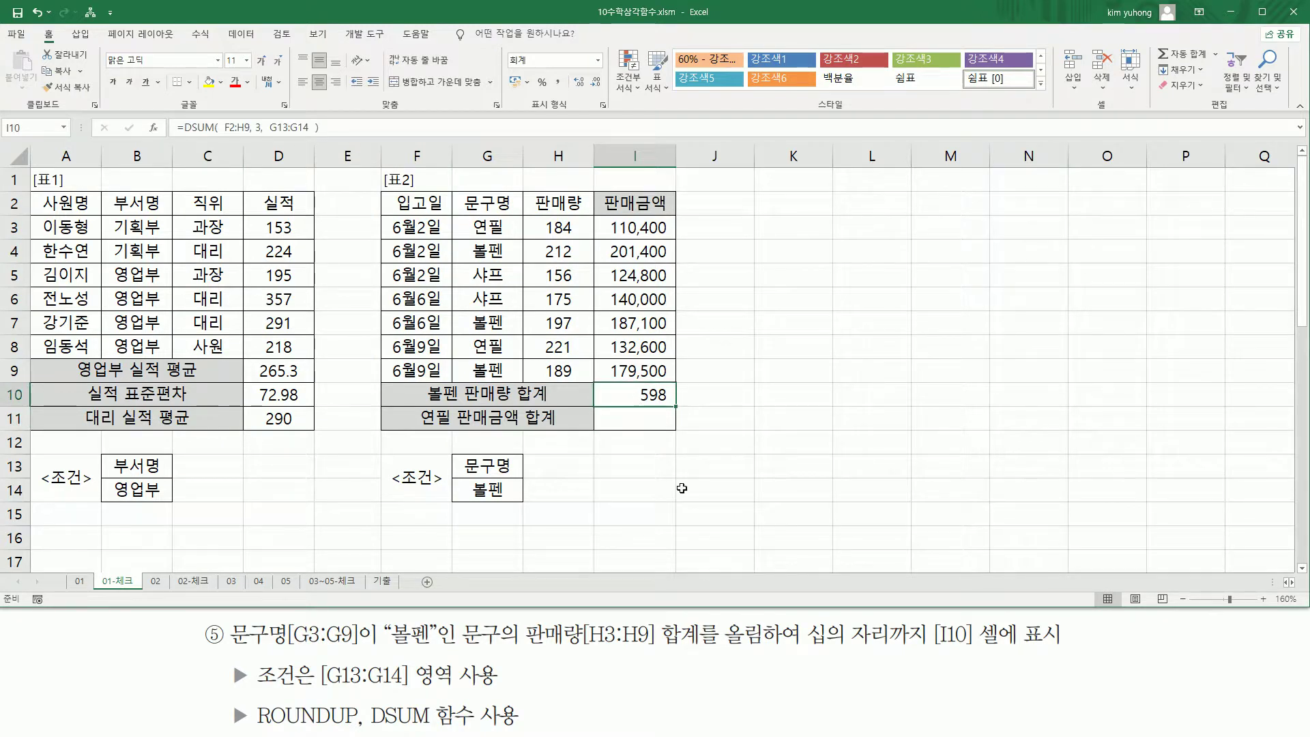
{"action": "left_click_drag", "start_coordinate": [728, 621], "coordinate": [768, 656]}
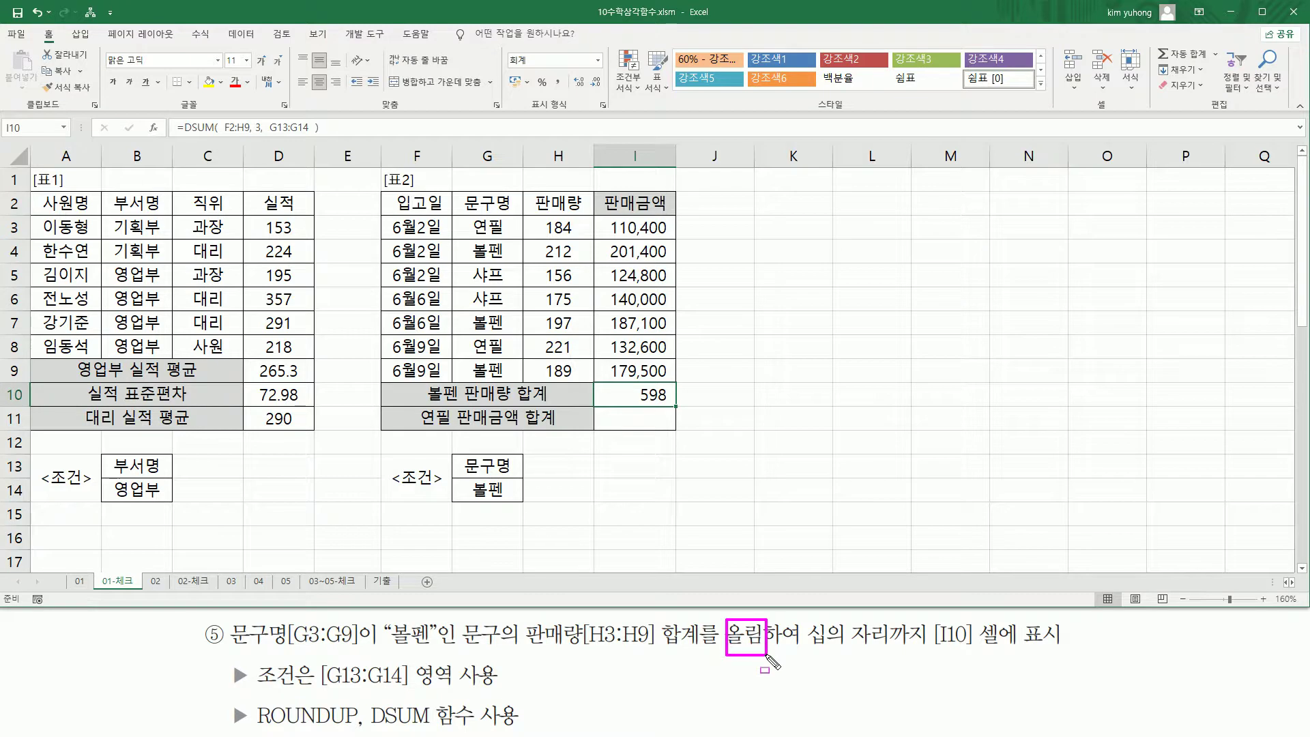
{"action": "left_click_drag", "start_coordinate": [258, 727], "coordinate": [355, 728]}
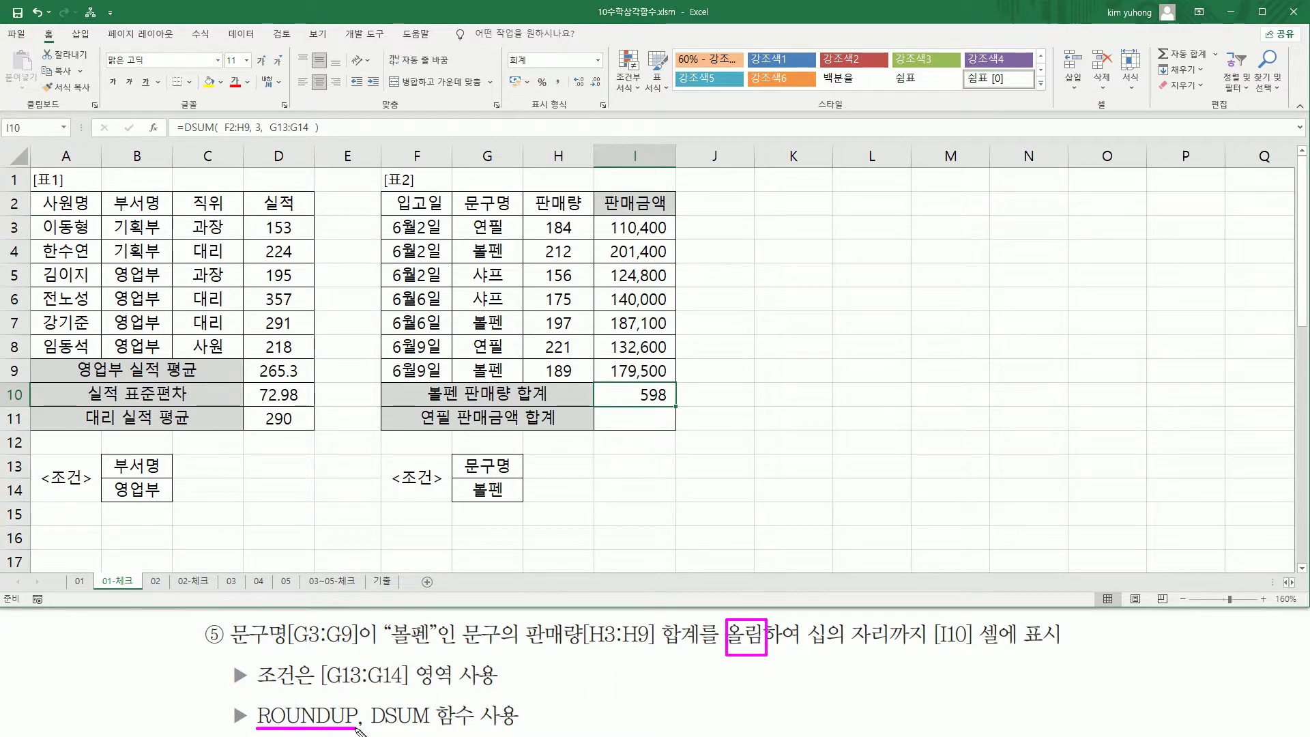
{"action": "left_click_drag", "start_coordinate": [796, 653], "coordinate": [1056, 653]}
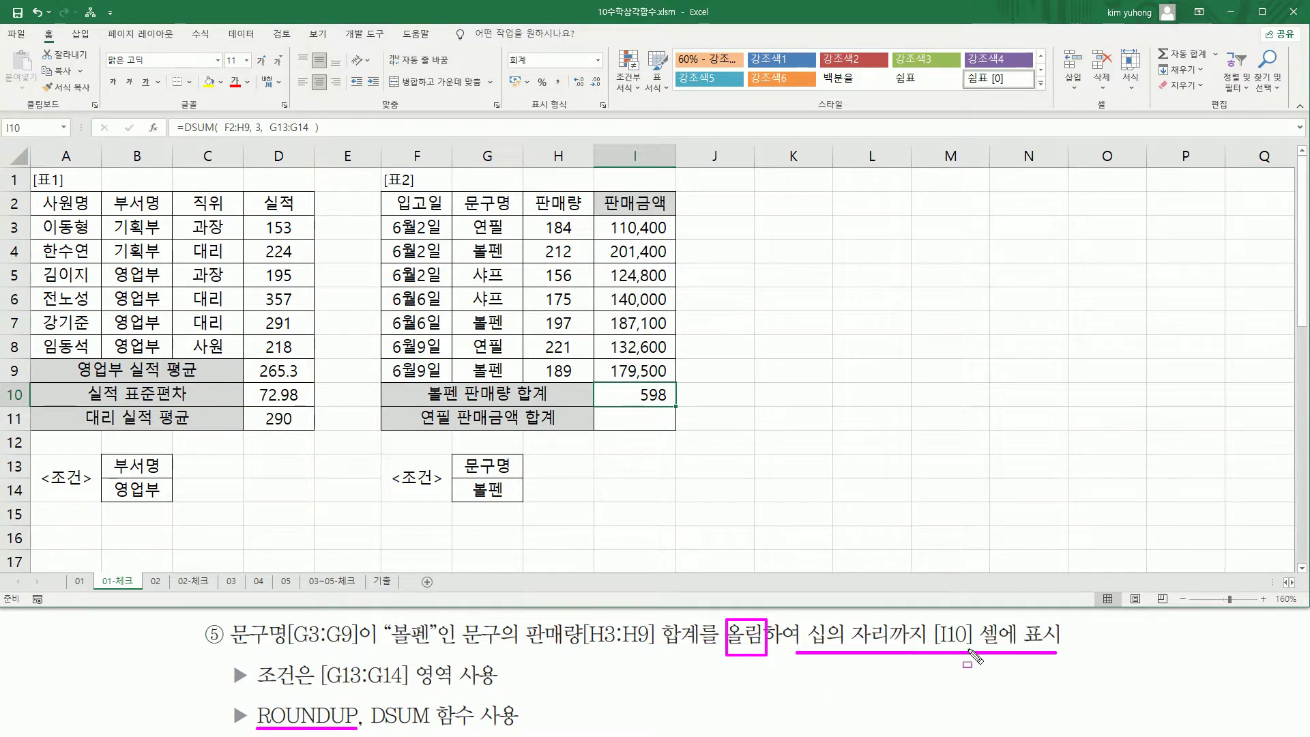
{"action": "key", "text": "Escape"}
{"action": "double_click", "coordinate": [625, 394]}
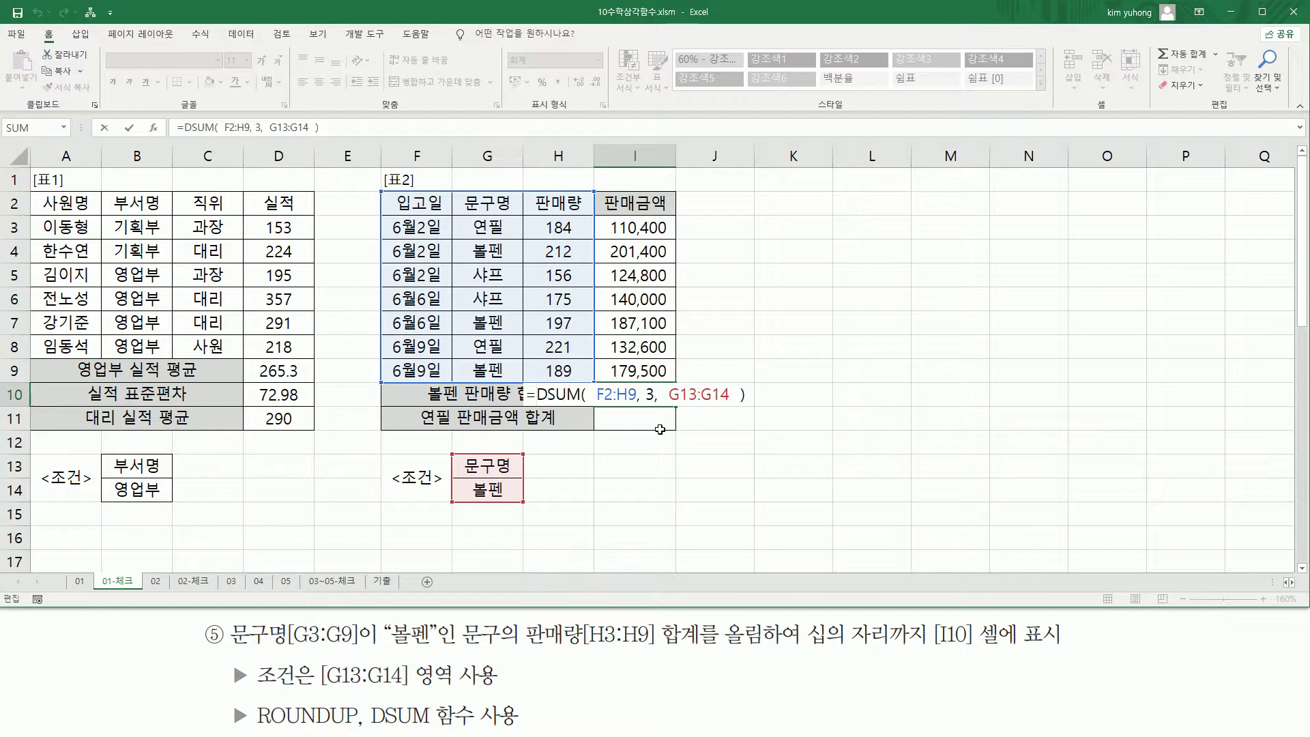
{"action": "type", "text": "ROUNDD"}
{"action": "key", "text": "BackSpace"}
{"action": "type", "text": "UP("}
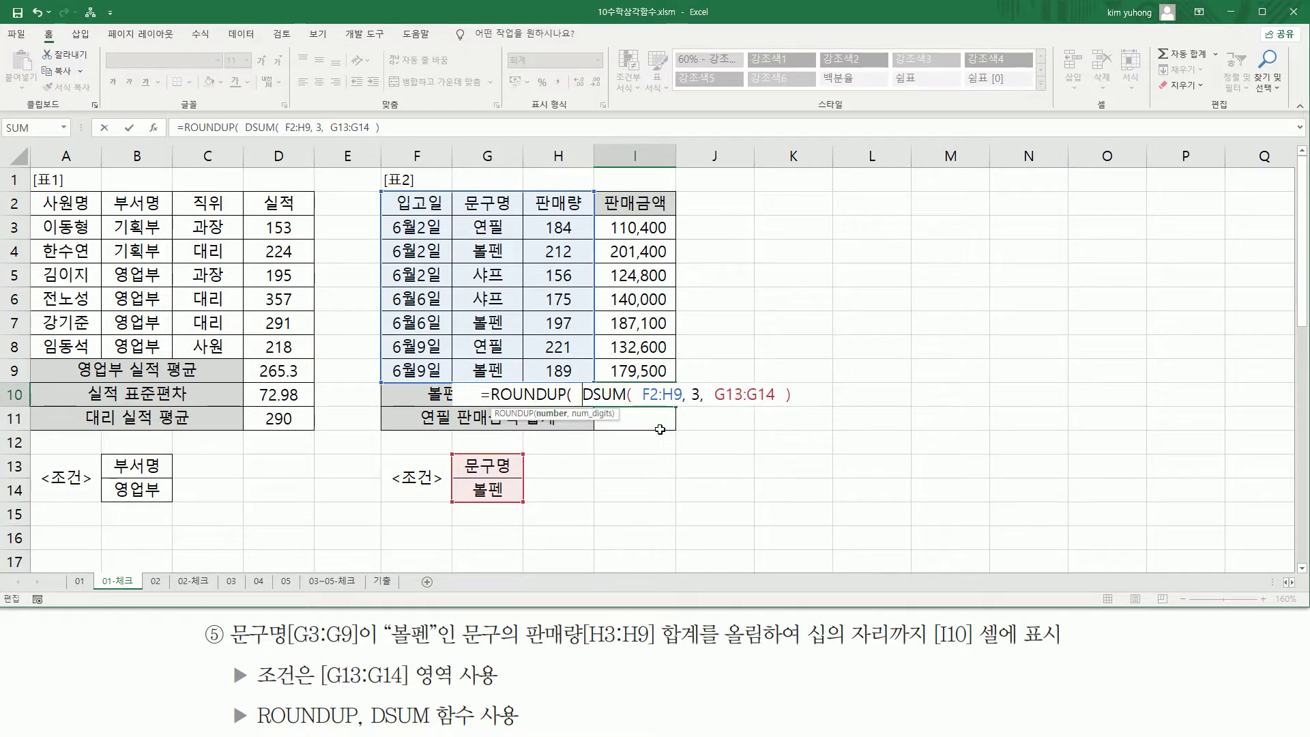
{"action": "key", "text": "shift+End"}
{"action": "key", "text": "End"}
{"action": "type", "text": ",  -1"}
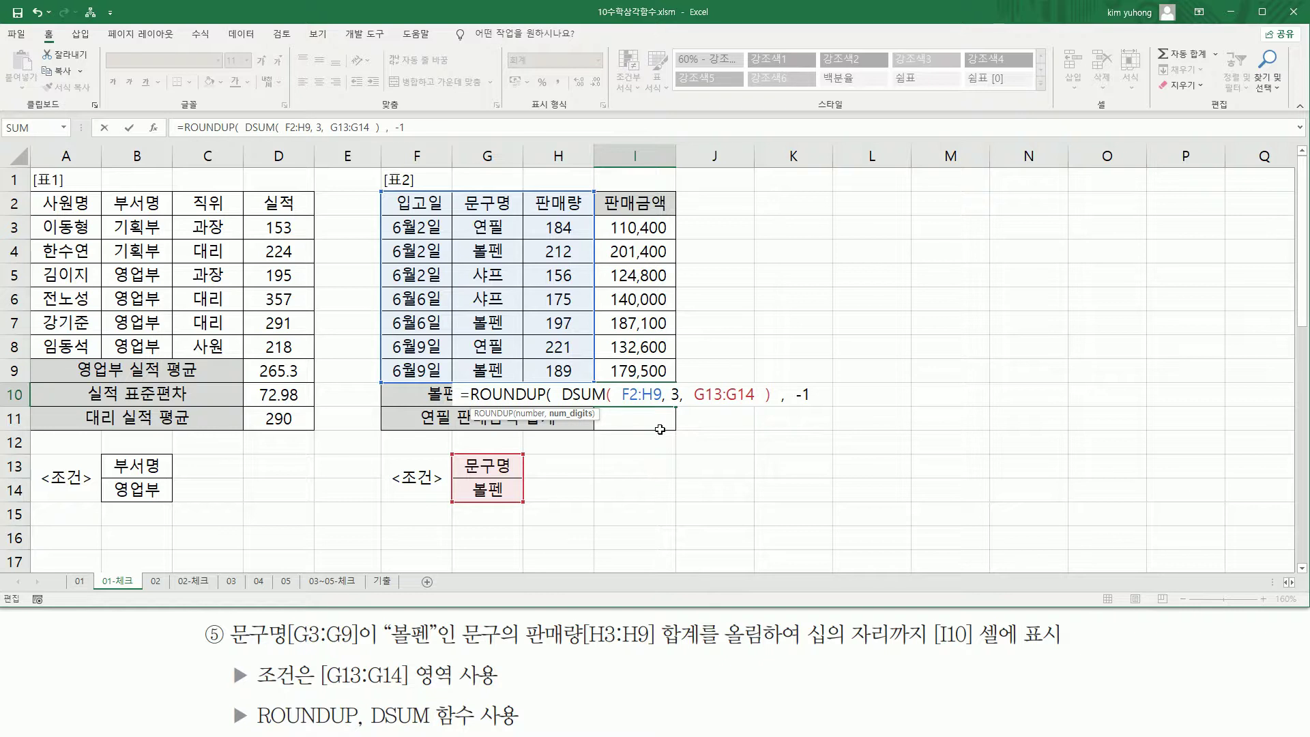
{"action": "type", "text": "  )"}
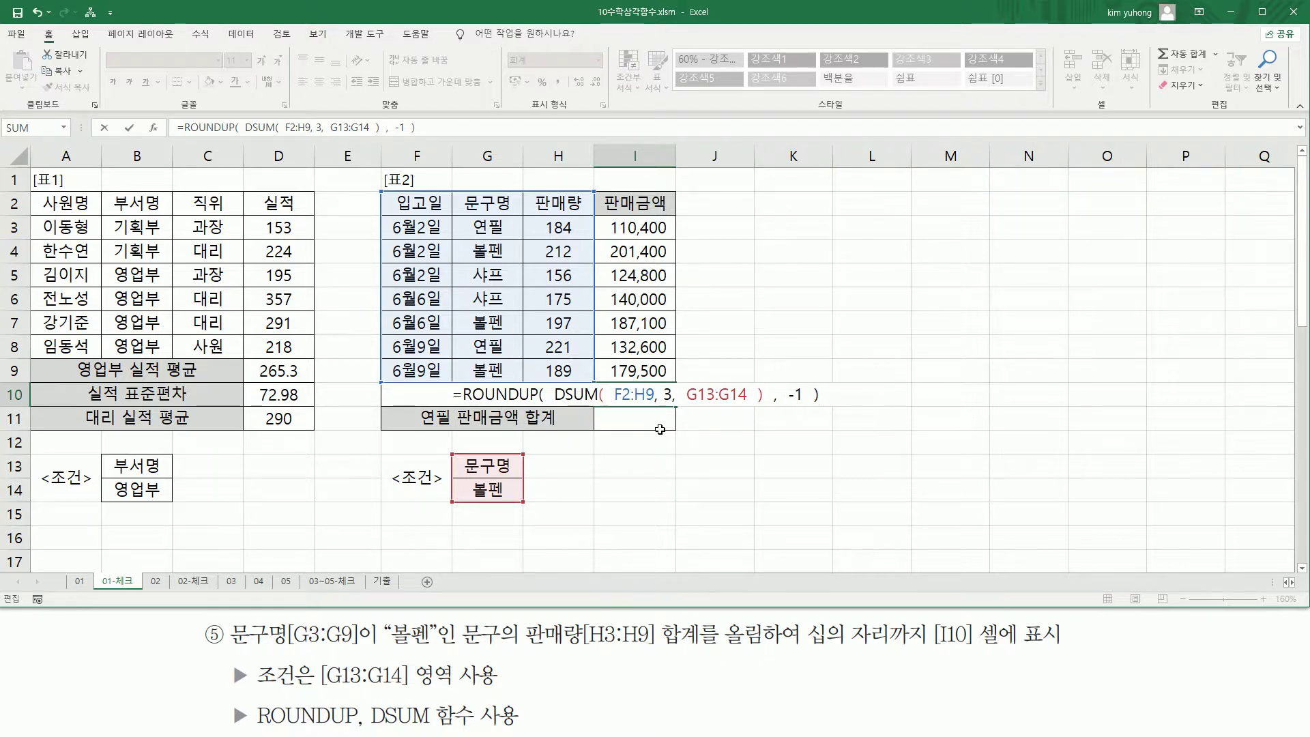
{"action": "key", "text": "Return"}
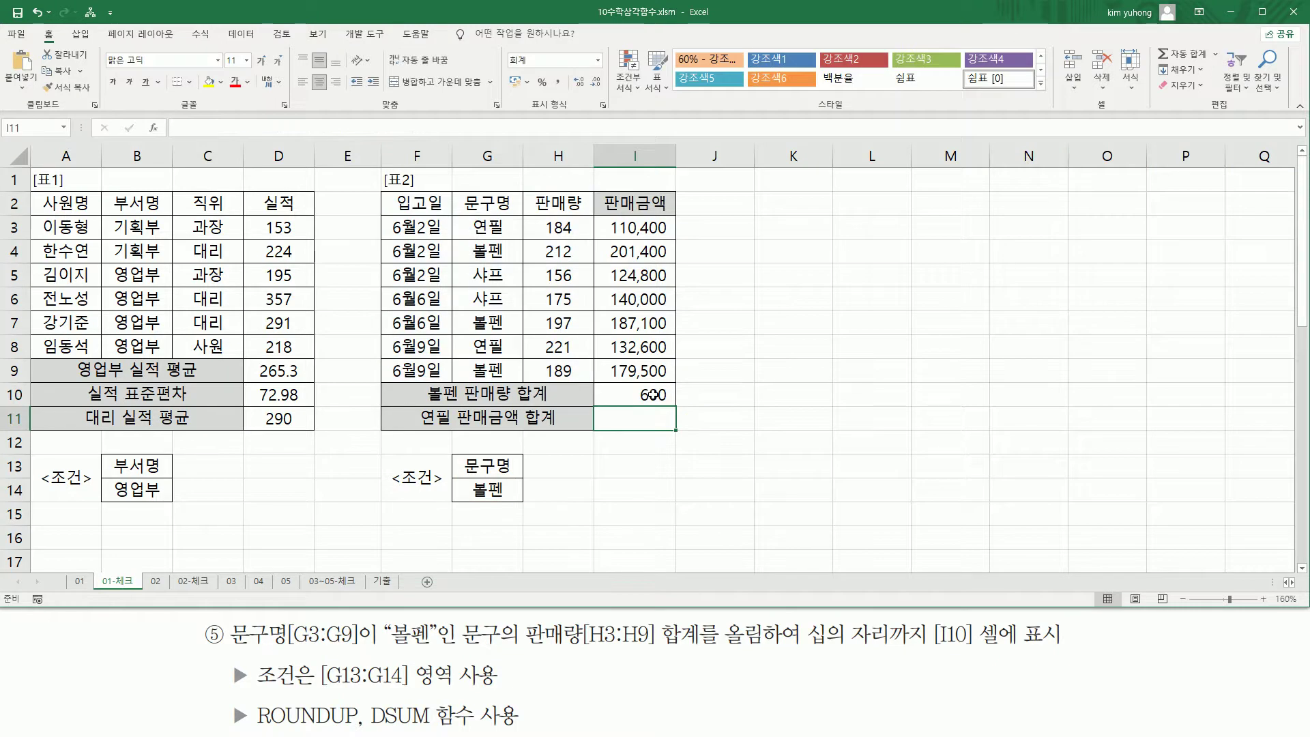
- Put =ROUNDUP( DSUM( F2:H9, 3, G13:G14 ) , -1 ) in H15 as plain text with a red font
{"action": "double_click", "coordinate": [563, 529]}
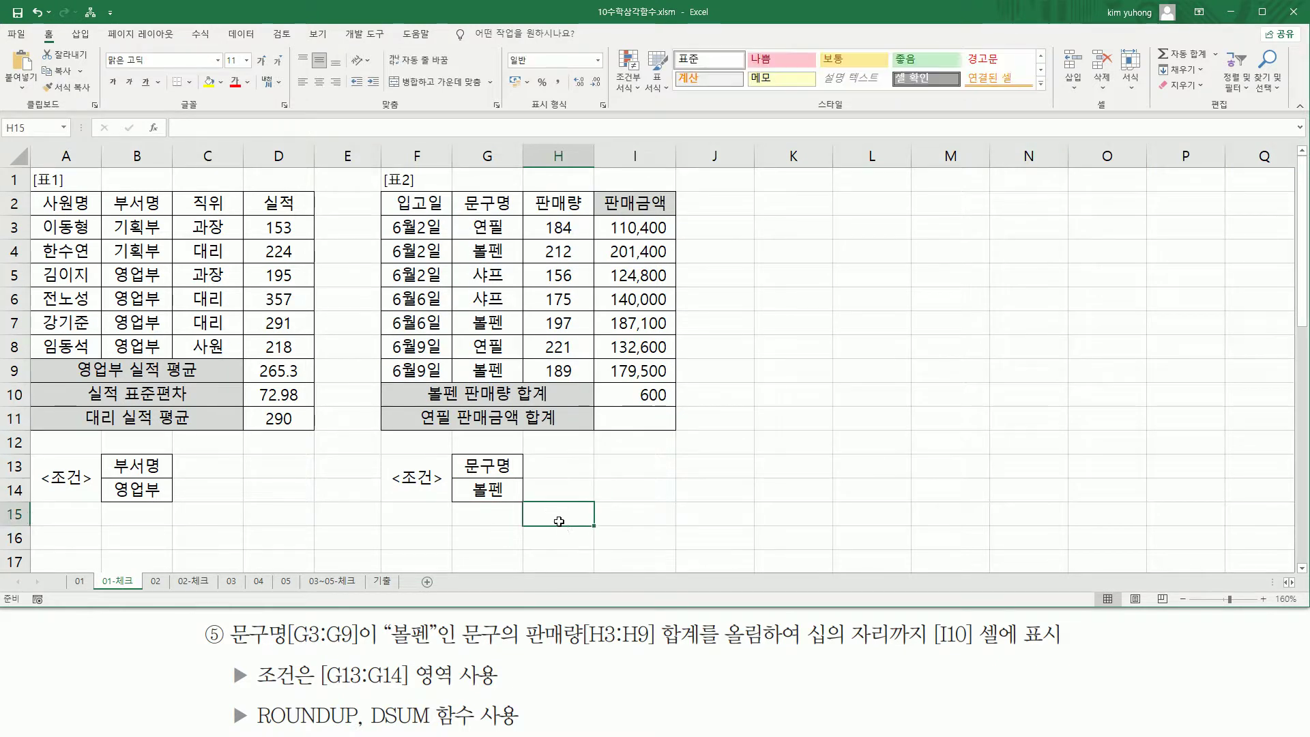
{"action": "type", "text": "=ROUNDUP(  DSUM(  F2:H9, 3,  G13:G14  ) ,  -1  )"}
{"action": "key", "text": "Escape"}
{"action": "left_click", "coordinate": [563, 520]}
{"action": "left_click", "coordinate": [232, 83]}
- Review the DSUM, ROUNDUP and -1 parts of the formula text in H15 against the rounding requirement of exercise ⑤
{"action": "mouse_move", "coordinate": [623, 494]}
{"action": "left_mouse_down"}
{"action": "mouse_move", "coordinate": [646, 526]}
{"action": "mouse_move", "coordinate": [846, 533]}
{"action": "left_mouse_up"}
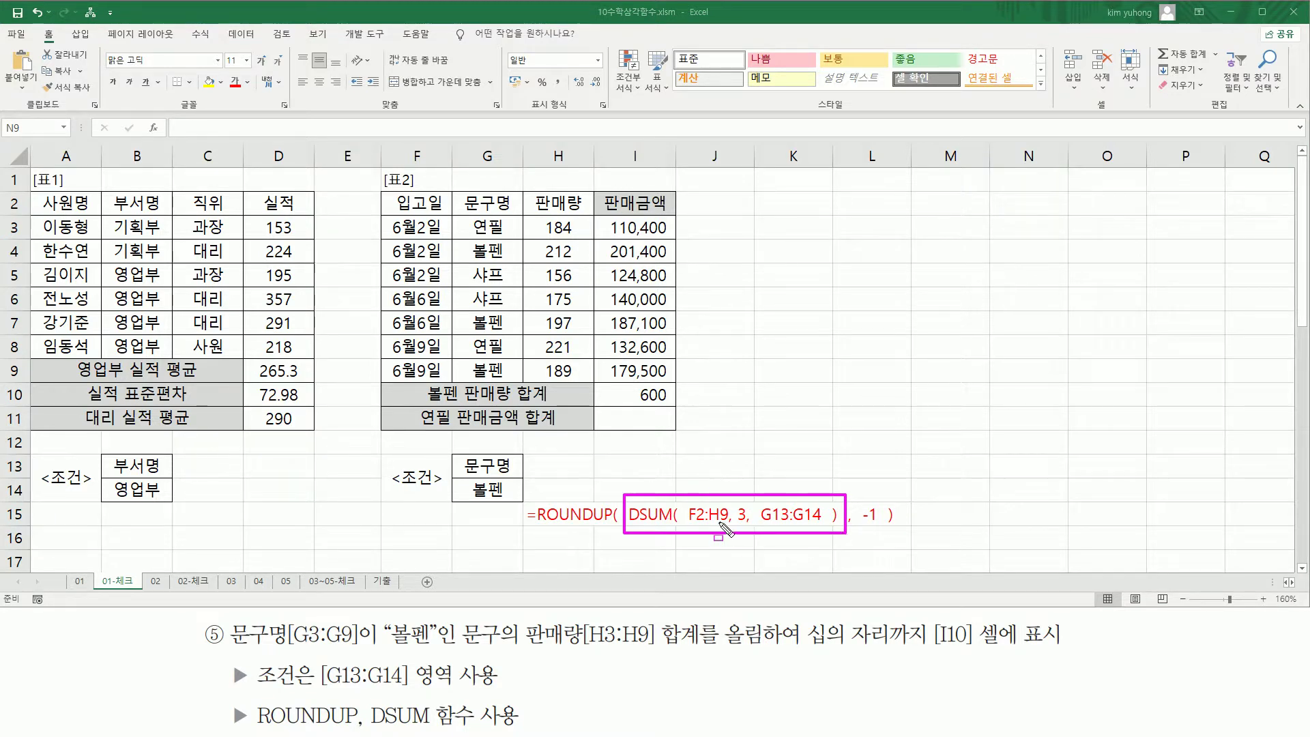
{"action": "left_click_drag", "start_coordinate": [728, 648], "coordinate": [1026, 647]}
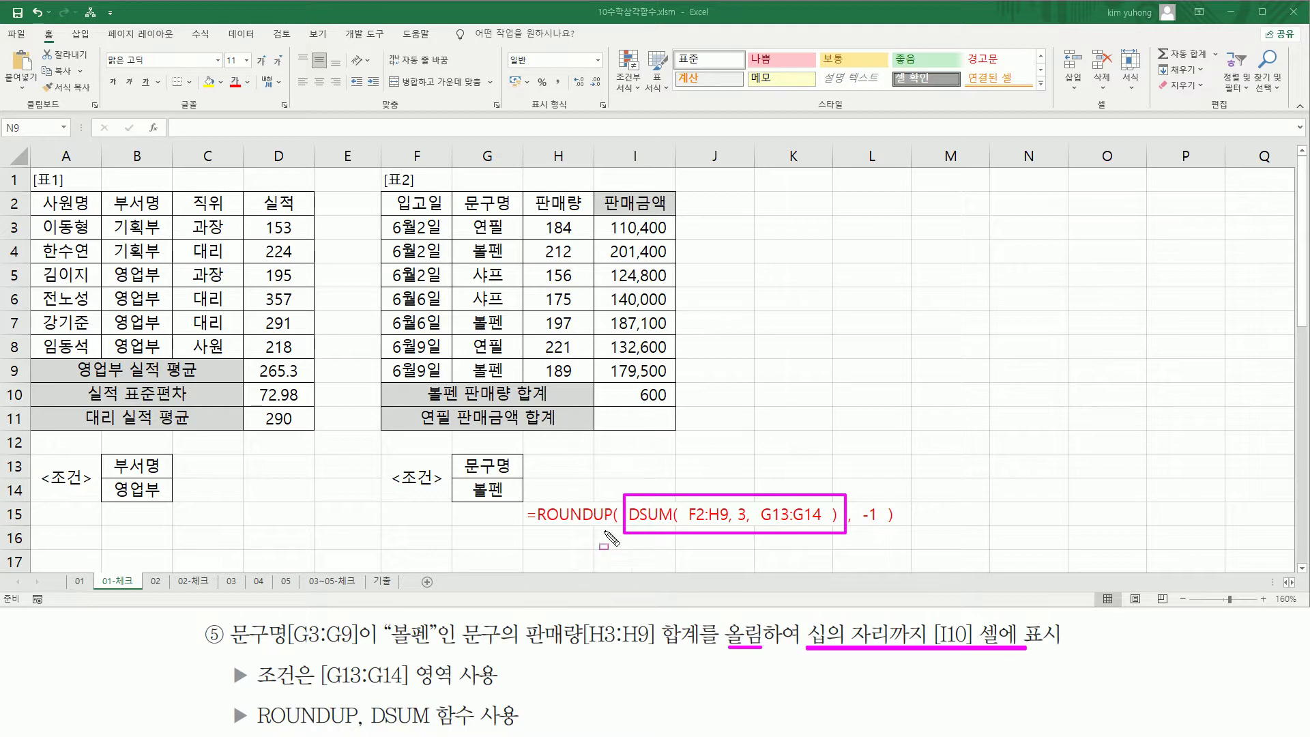
{"action": "left_click_drag", "start_coordinate": [532, 524], "coordinate": [612, 524]}
{"action": "left_click_drag", "start_coordinate": [862, 497], "coordinate": [884, 536]}
{"action": "key", "text": "Escape"}
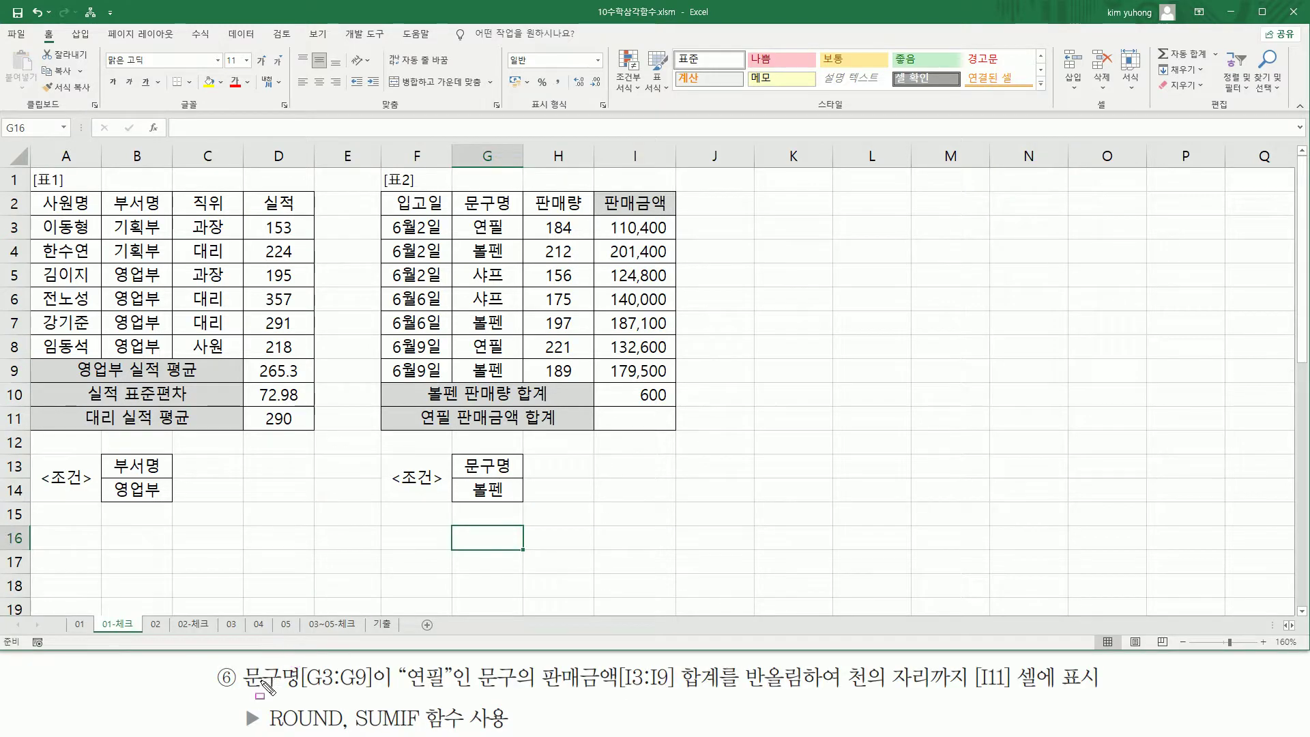
- Examine exercise ⑥ for the 문구명 range, the 연필 condition, the 판매금액 range and the SUMIF function required
{"action": "left_click_drag", "start_coordinate": [240, 691], "coordinate": [308, 691]}
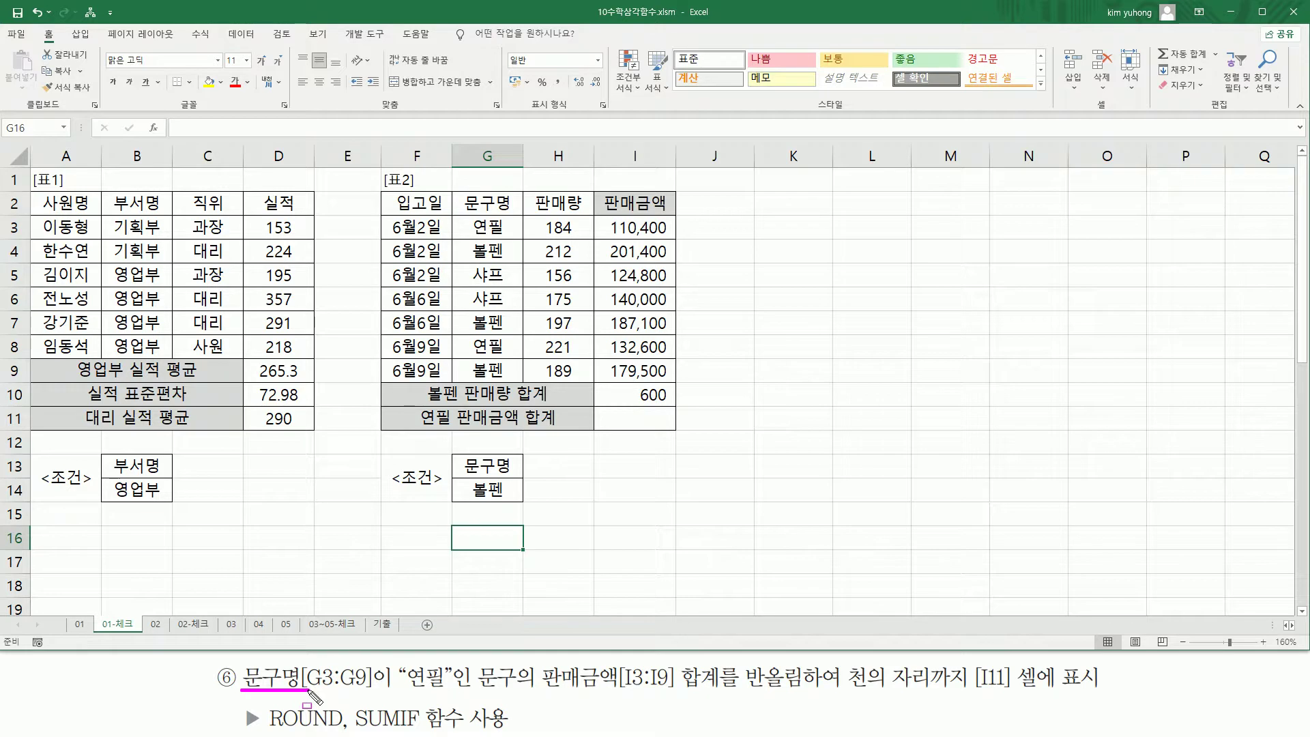
{"action": "left_click_drag", "start_coordinate": [457, 214], "coordinate": [517, 384]}
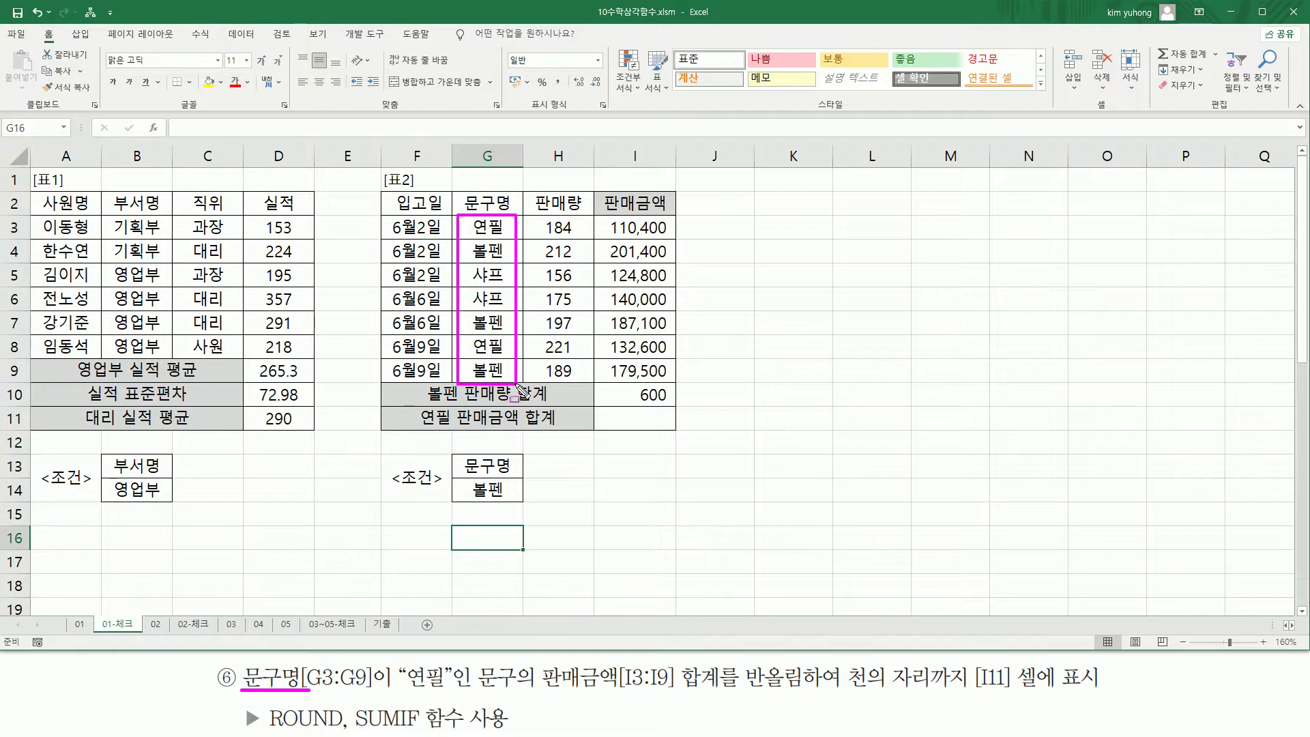
{"action": "left_click_drag", "start_coordinate": [404, 691], "coordinate": [447, 666]}
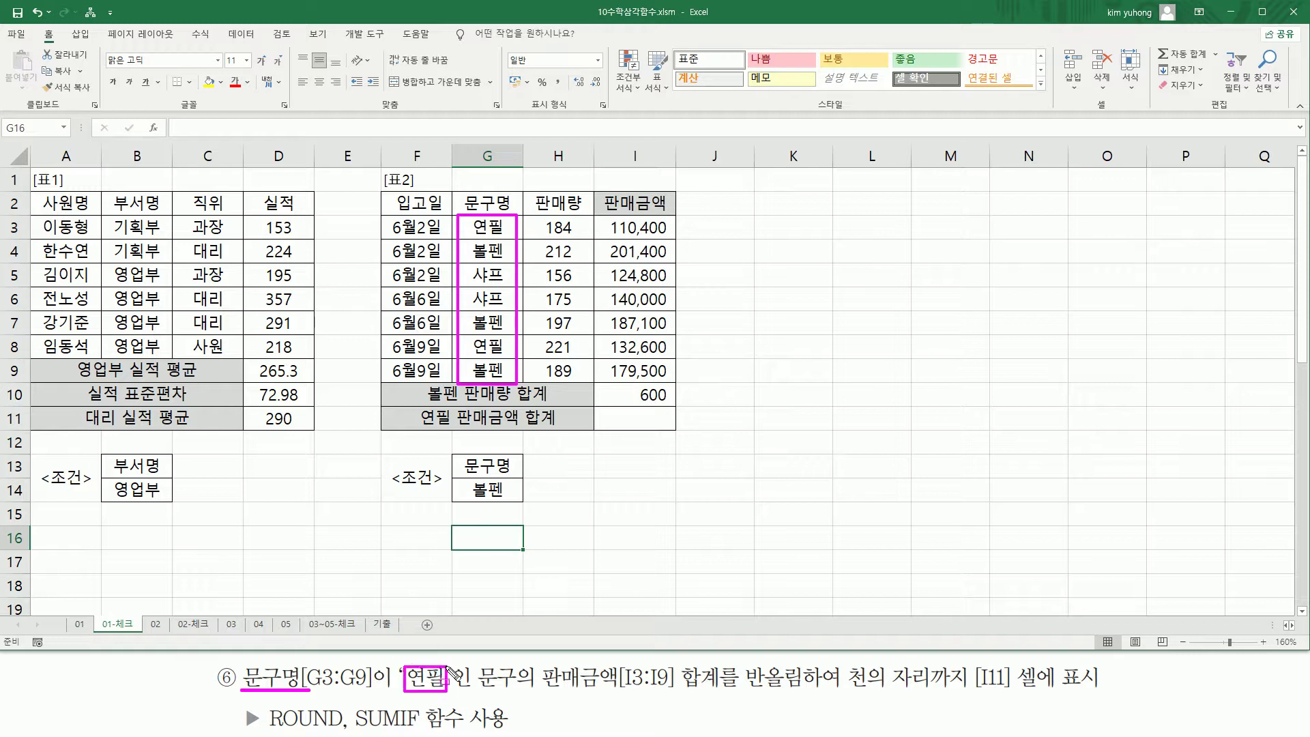
{"action": "mouse_move", "coordinate": [536, 691]}
{"action": "left_mouse_down"}
{"action": "mouse_move", "coordinate": [682, 691]}
{"action": "mouse_move", "coordinate": [697, 660]}
{"action": "mouse_move", "coordinate": [722, 701]}
{"action": "left_mouse_up"}
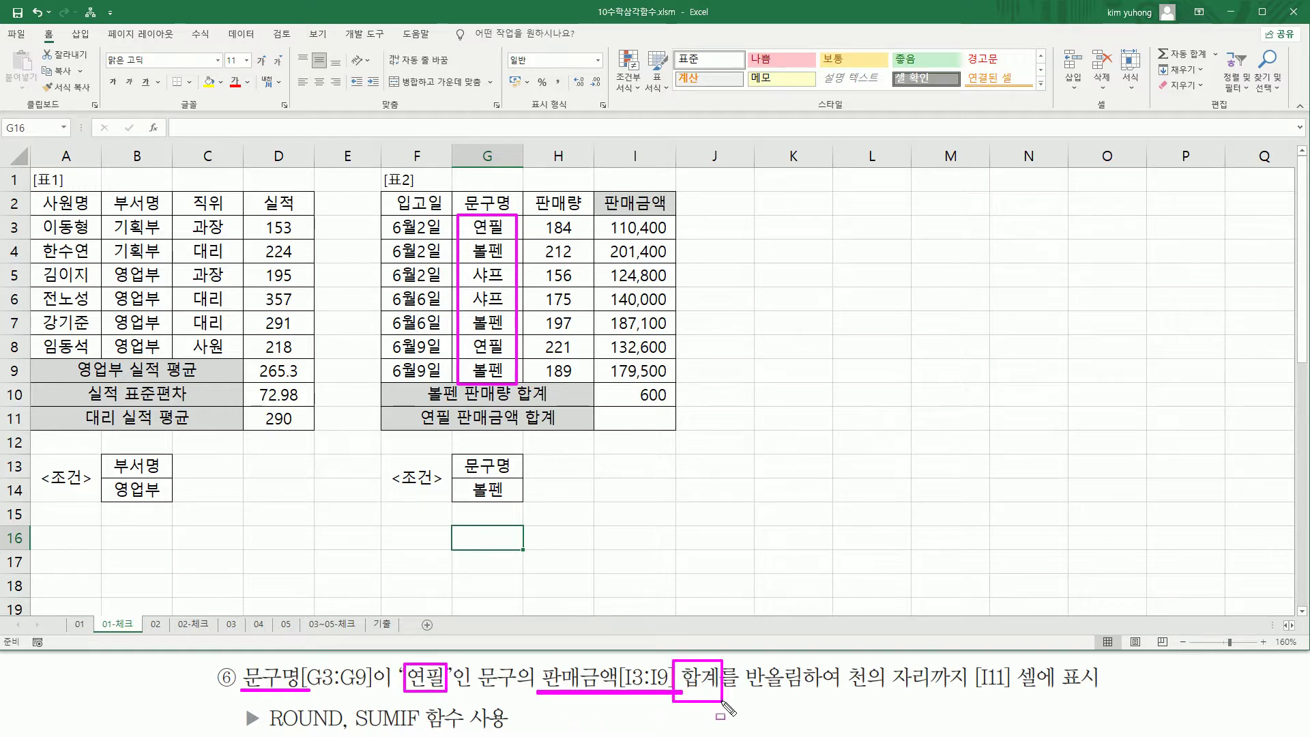
{"action": "left_click_drag", "start_coordinate": [604, 217], "coordinate": [677, 383]}
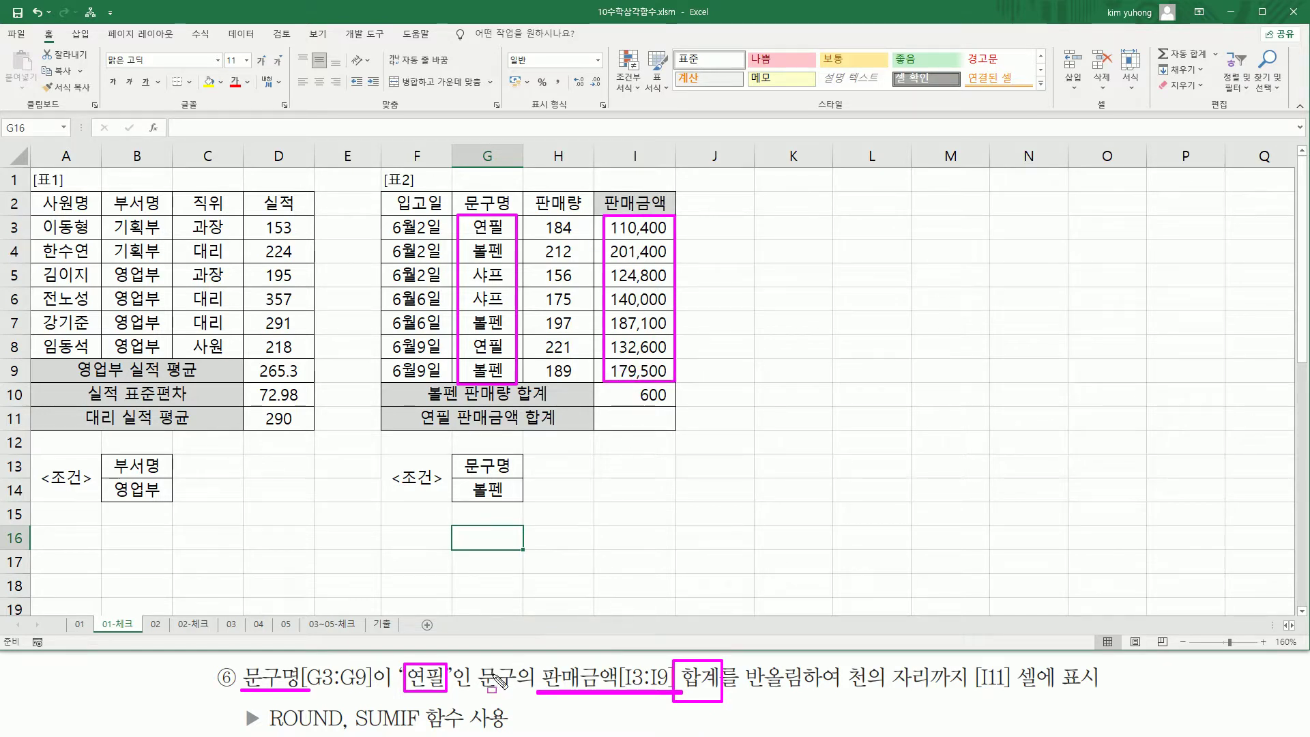
{"action": "left_click_drag", "start_coordinate": [356, 728], "coordinate": [421, 728]}
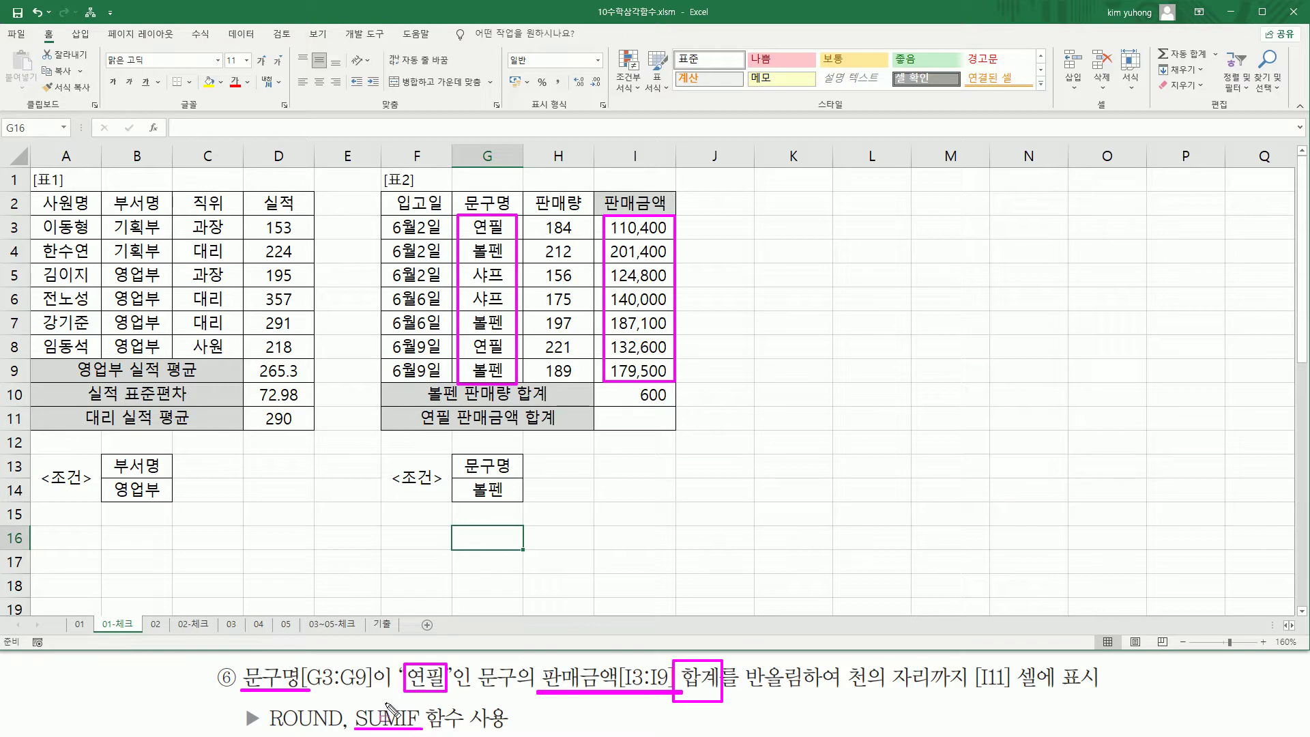
{"action": "key", "text": "Escape"}
- Enter =SUMIF( G3:G9, "연필", I3:I9 ) in cell I11 to total the 판매금액 of 연필
{"action": "left_click", "coordinate": [636, 418]}
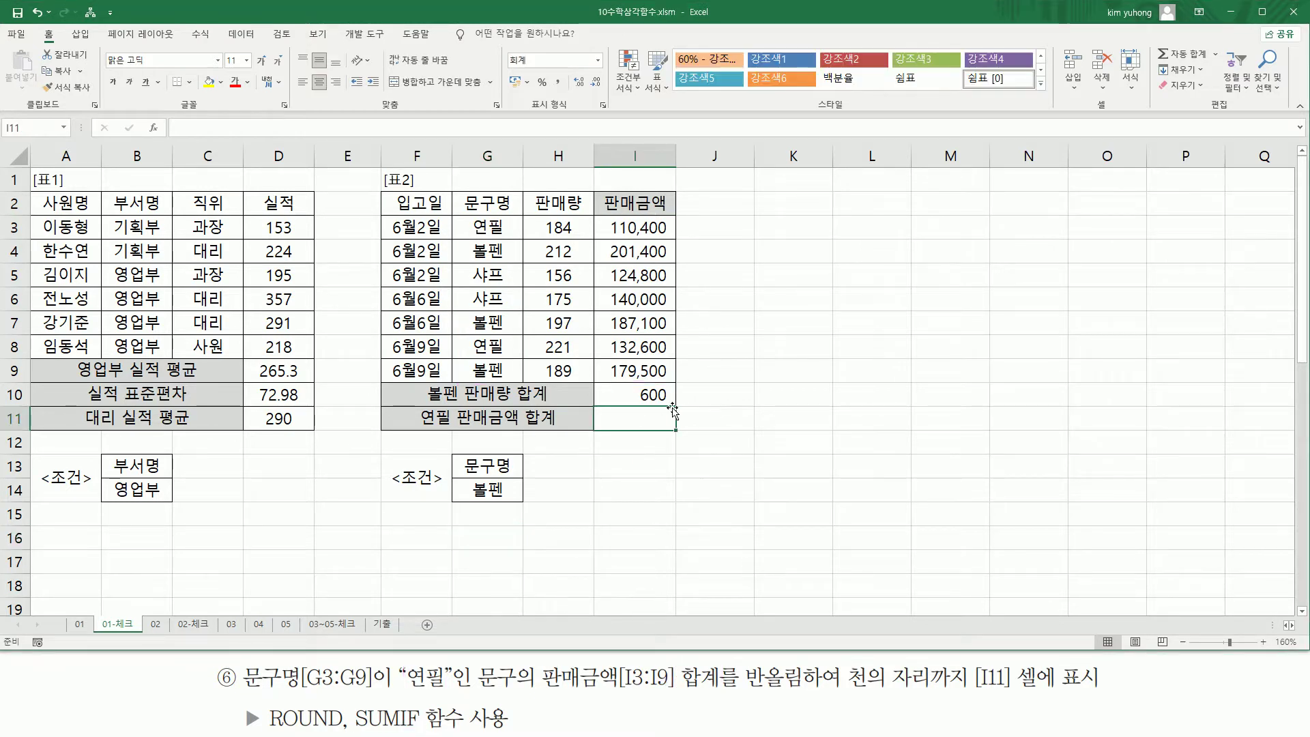
{"action": "type", "text": "=SUMI"}
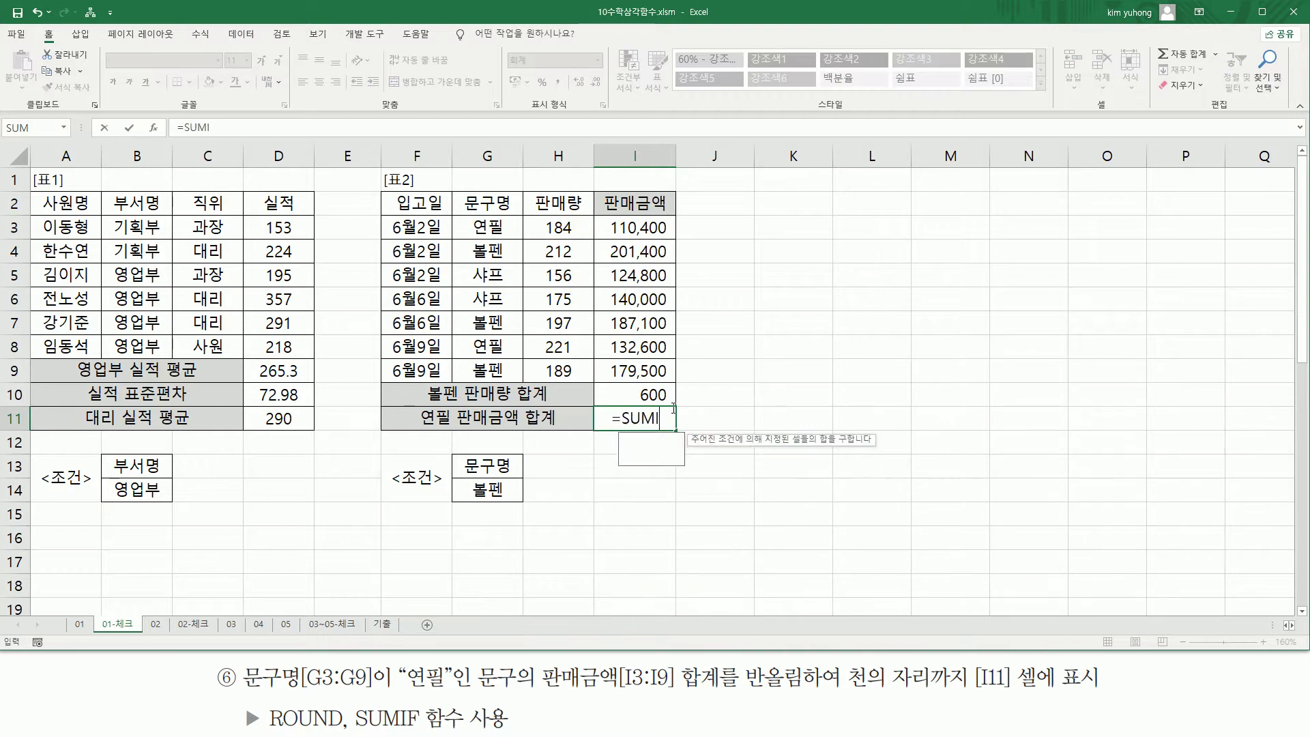
{"action": "type", "text": "F("}
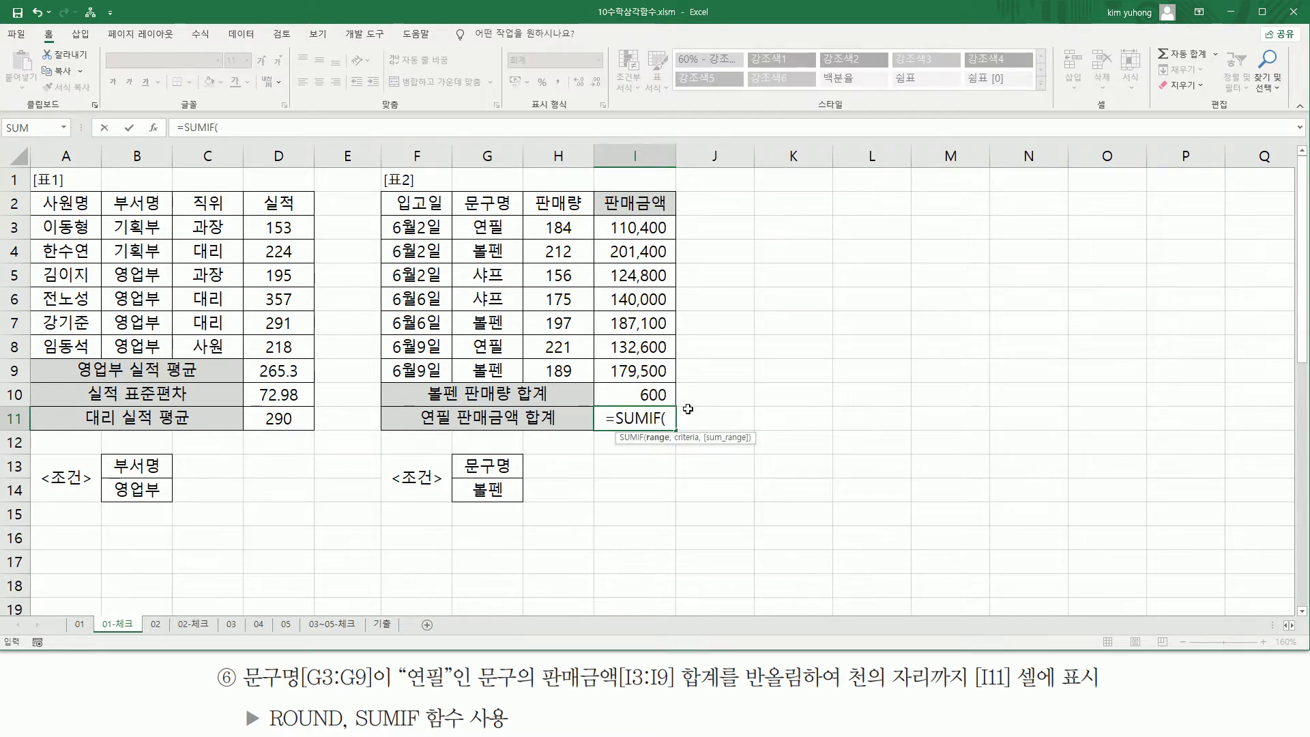
{"action": "left_click", "coordinate": [496, 223]}
{"action": "left_click_drag", "start_coordinate": [496, 223], "coordinate": [529, 365]}
{"action": "type", "text": ", "}
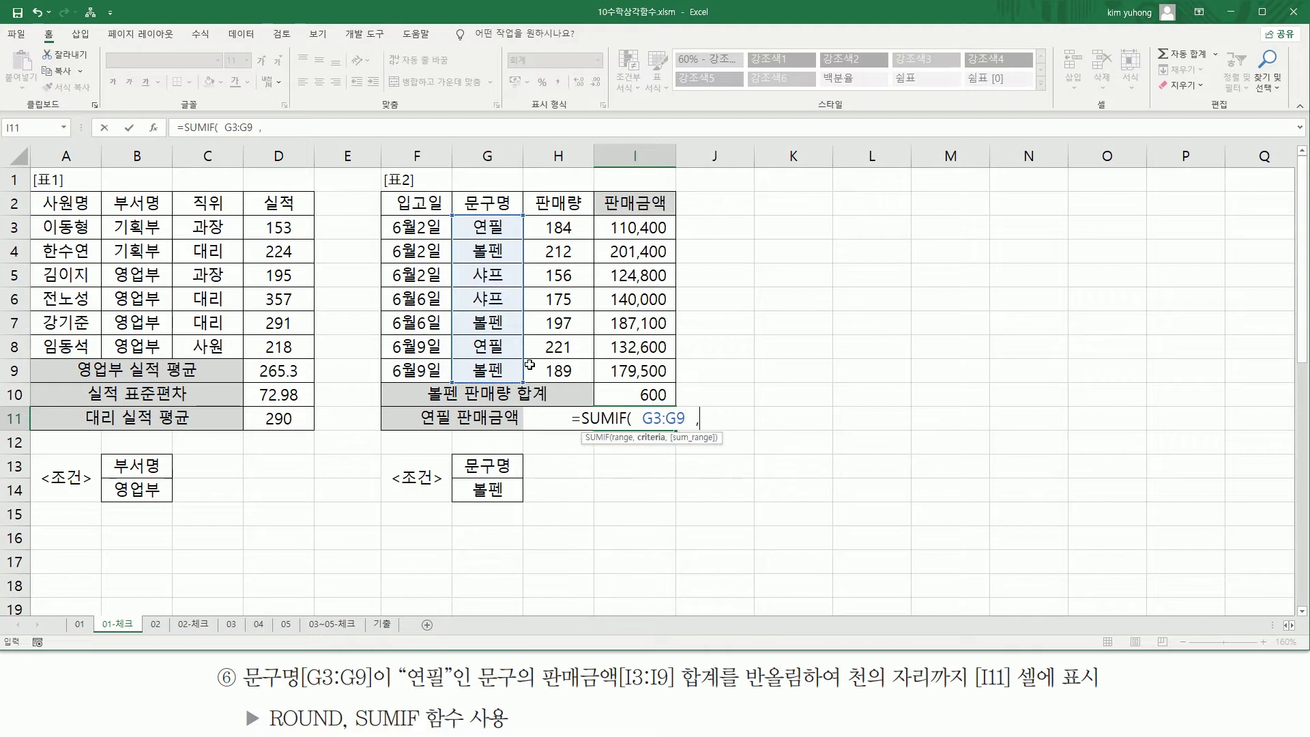
{"action": "type", "text": "\"연필\" ,"}
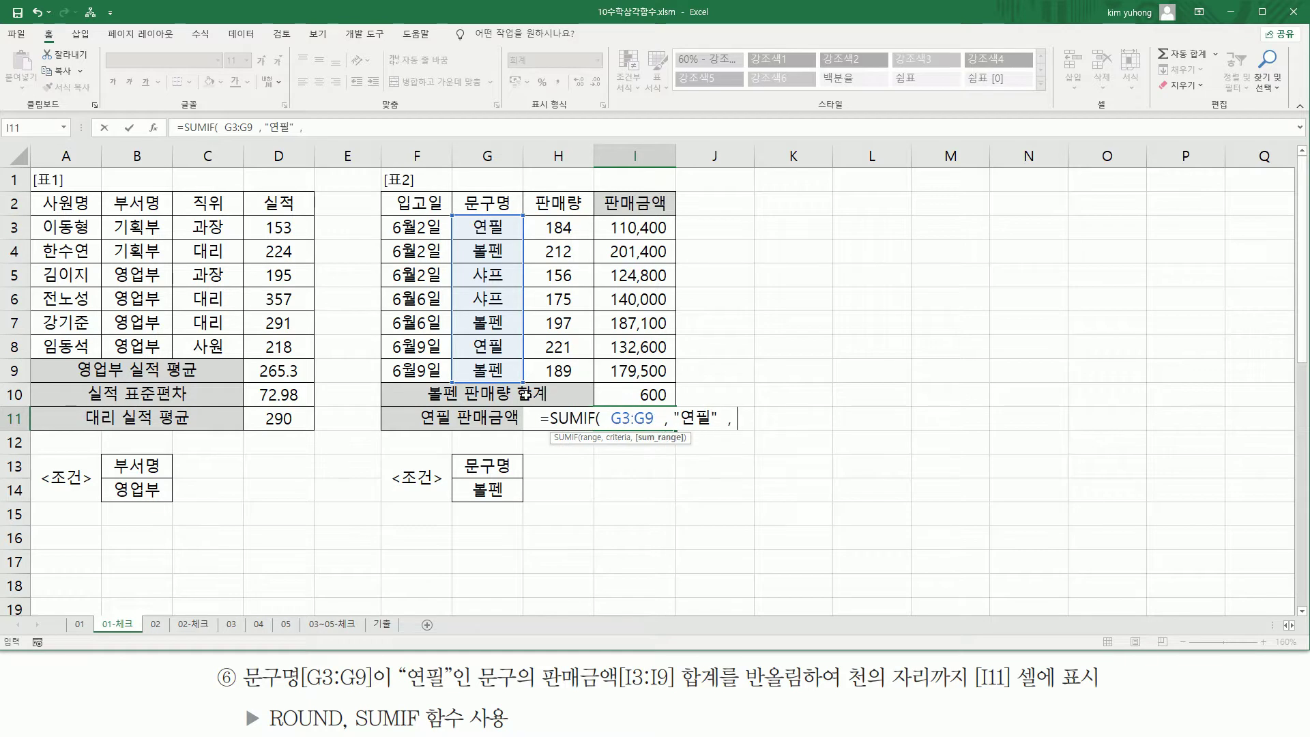
{"action": "left_click", "coordinate": [634, 229]}
{"action": "left_click_drag", "start_coordinate": [634, 228], "coordinate": [634, 372]}
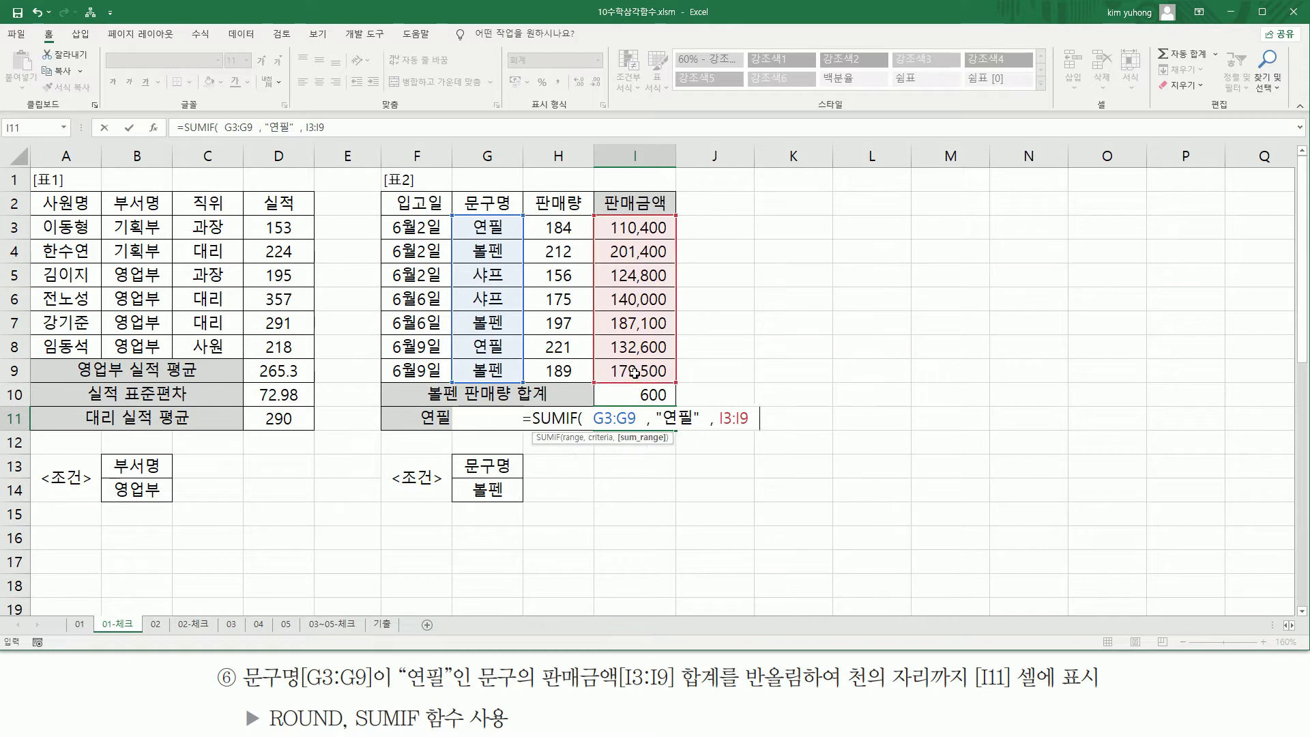
{"action": "type", "text": ")"}
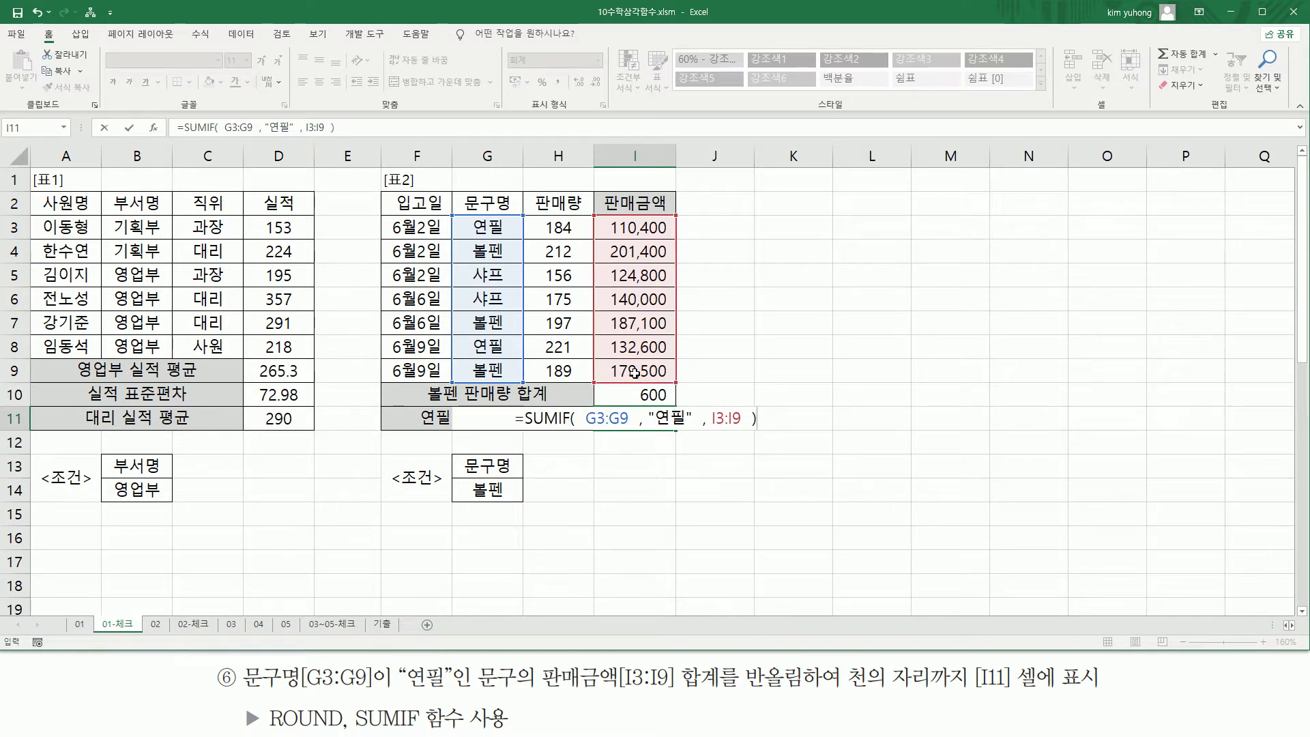
{"action": "key", "text": "Return"}
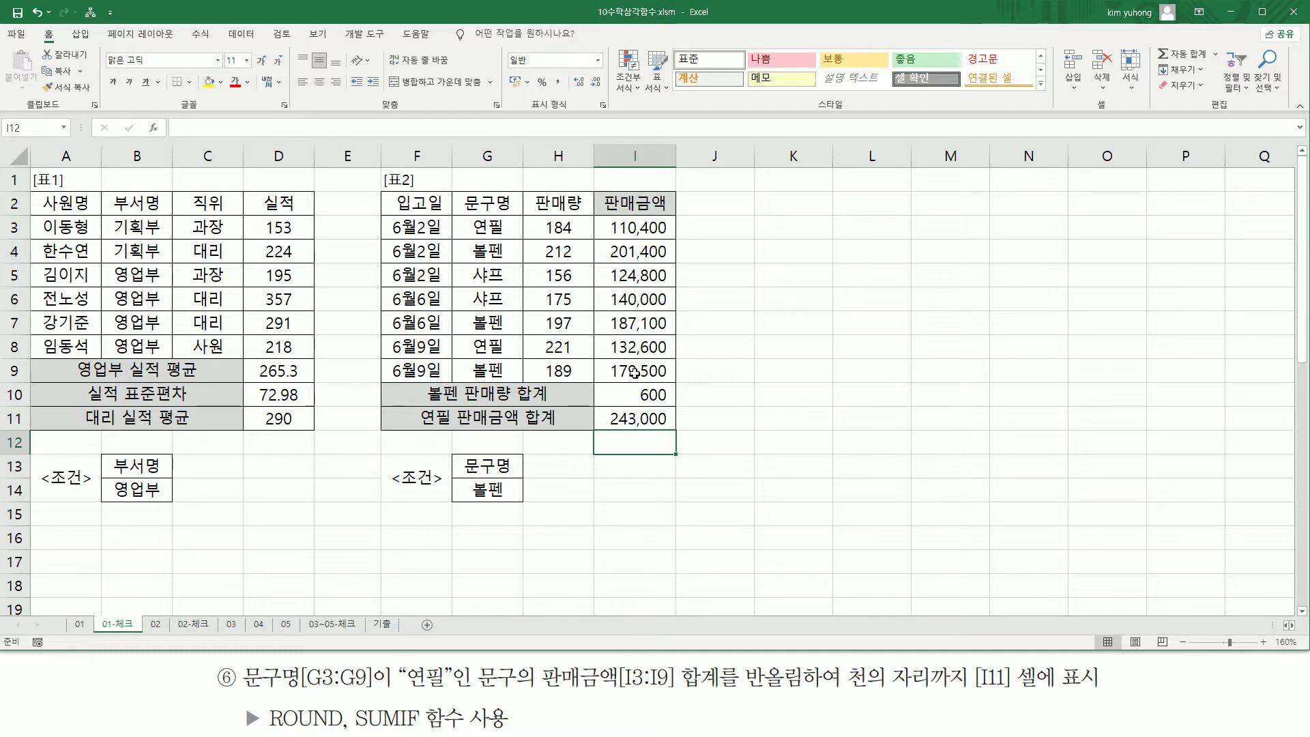
- Wrap the SUMIF formula in I11 in ROUND with -3 as the digits argument, following the rounding requirement of exercise ⑥
{"action": "left_click_drag", "start_coordinate": [745, 692], "coordinate": [805, 692]}
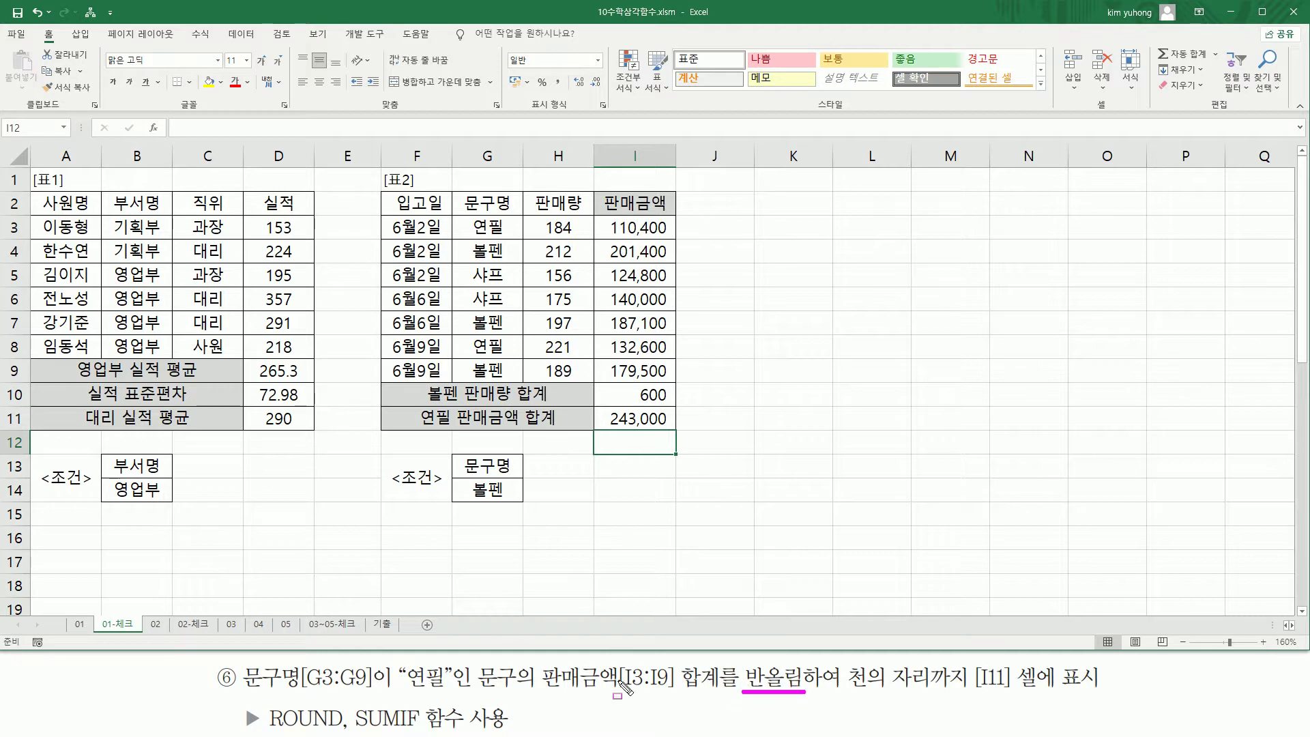
{"action": "mouse_move", "coordinate": [267, 701]}
{"action": "left_mouse_down"}
{"action": "mouse_move", "coordinate": [285, 724]}
{"action": "mouse_move", "coordinate": [345, 732]}
{"action": "left_mouse_up"}
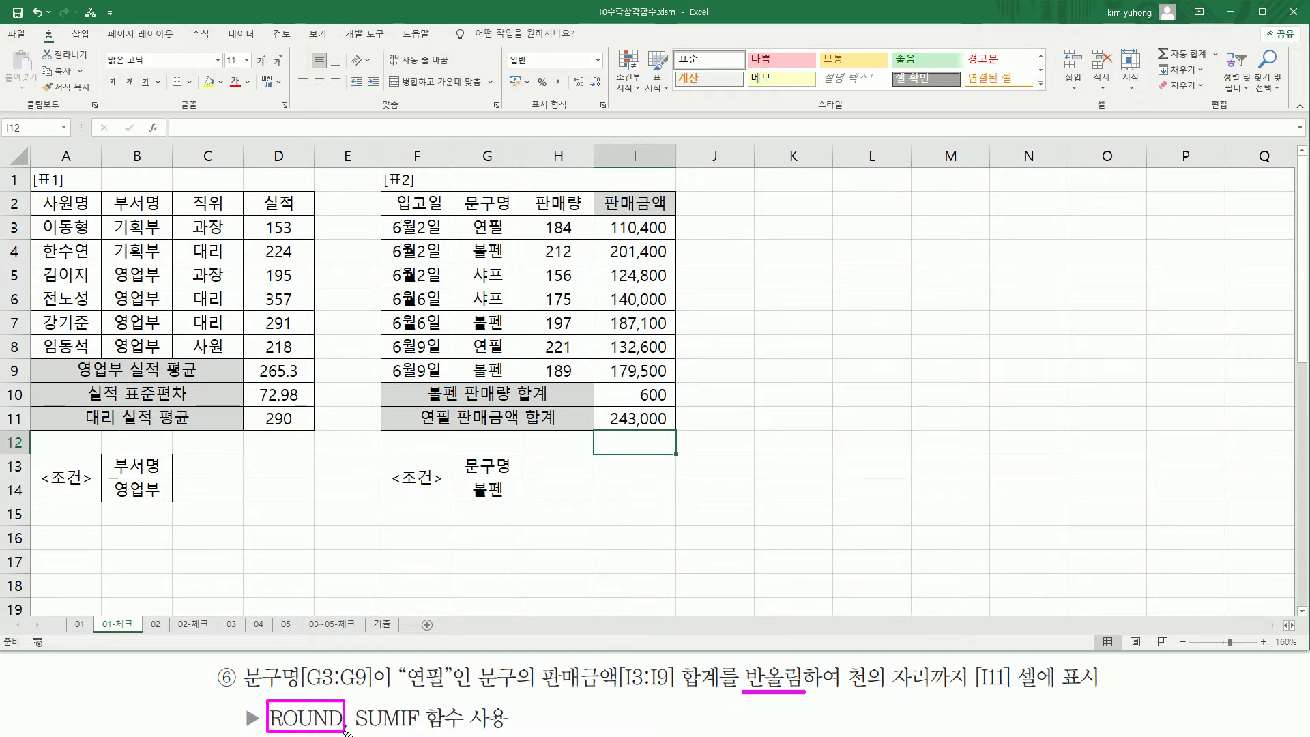
{"action": "left_click_drag", "start_coordinate": [847, 694], "coordinate": [1056, 692]}
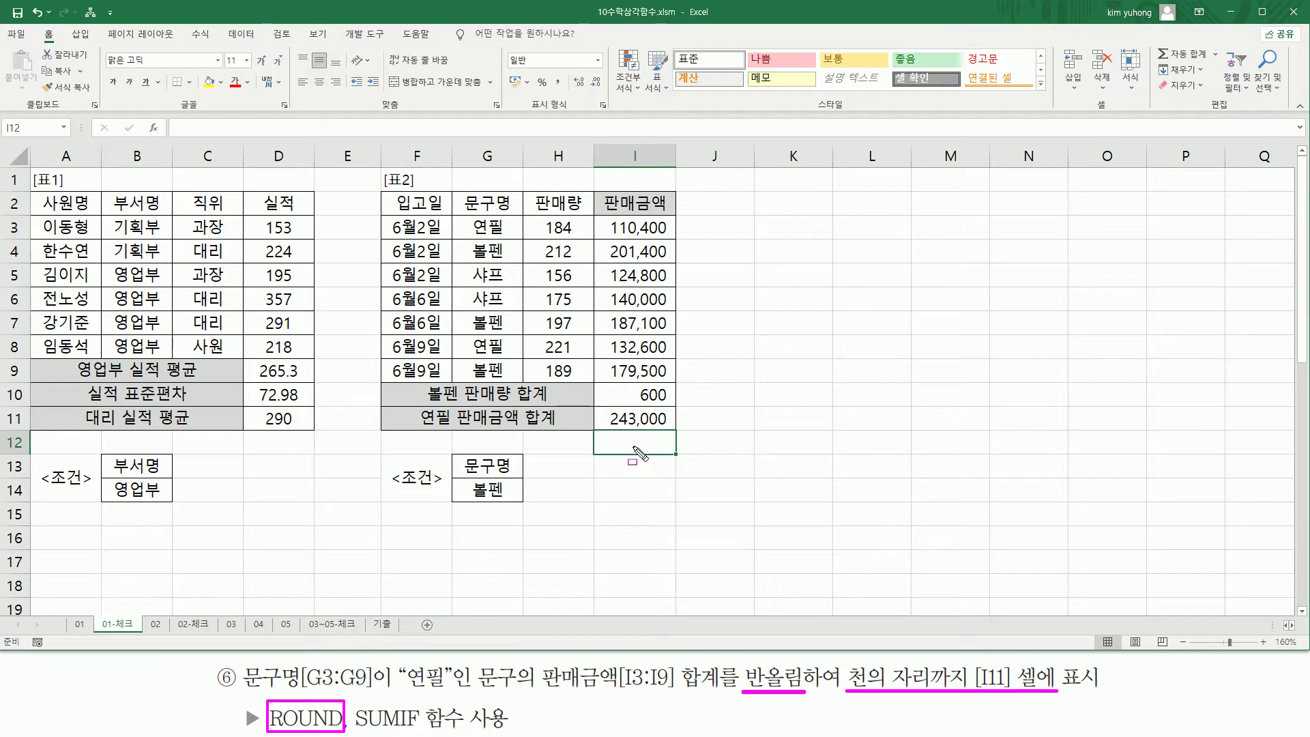
{"action": "key", "text": "Escape"}
{"action": "left_click", "coordinate": [645, 423]}
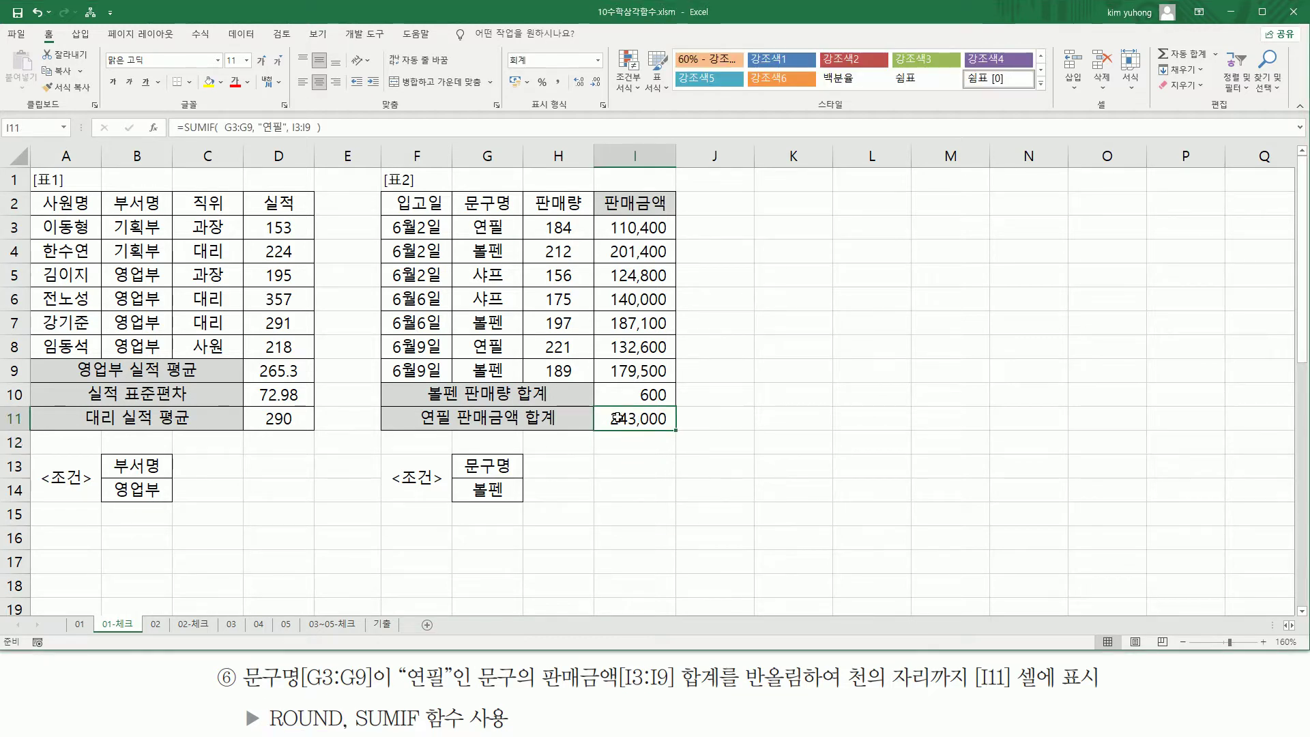
{"action": "double_click", "coordinate": [644, 423]}
{"action": "left_click", "coordinate": [537, 418]}
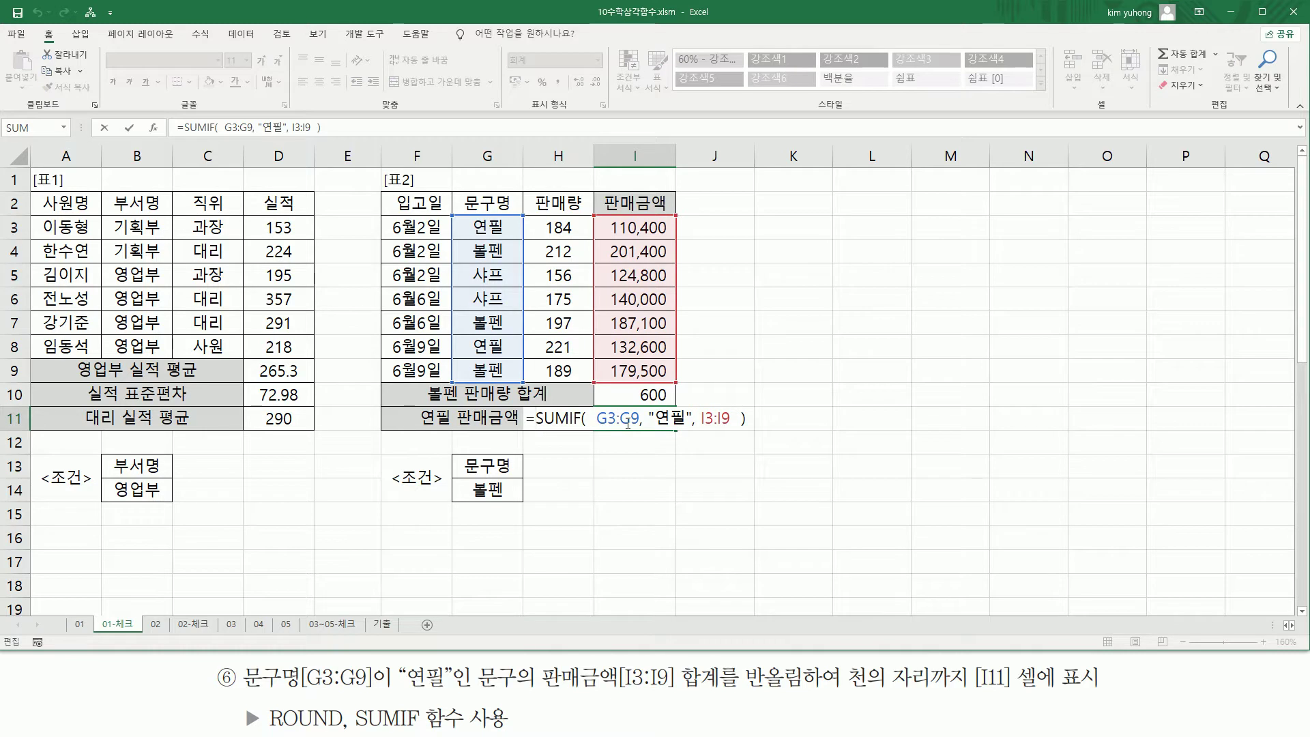
{"action": "type", "text": "R"}
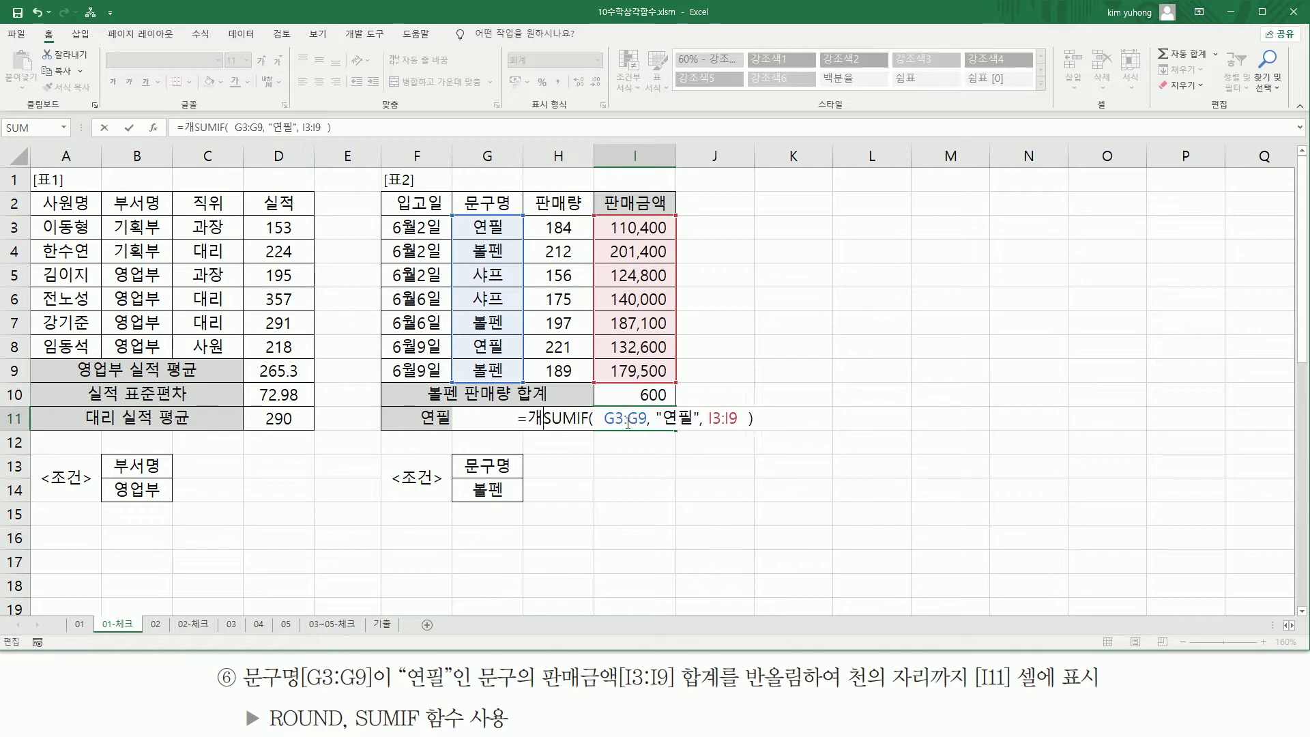
{"action": "type", "text": "OUND("}
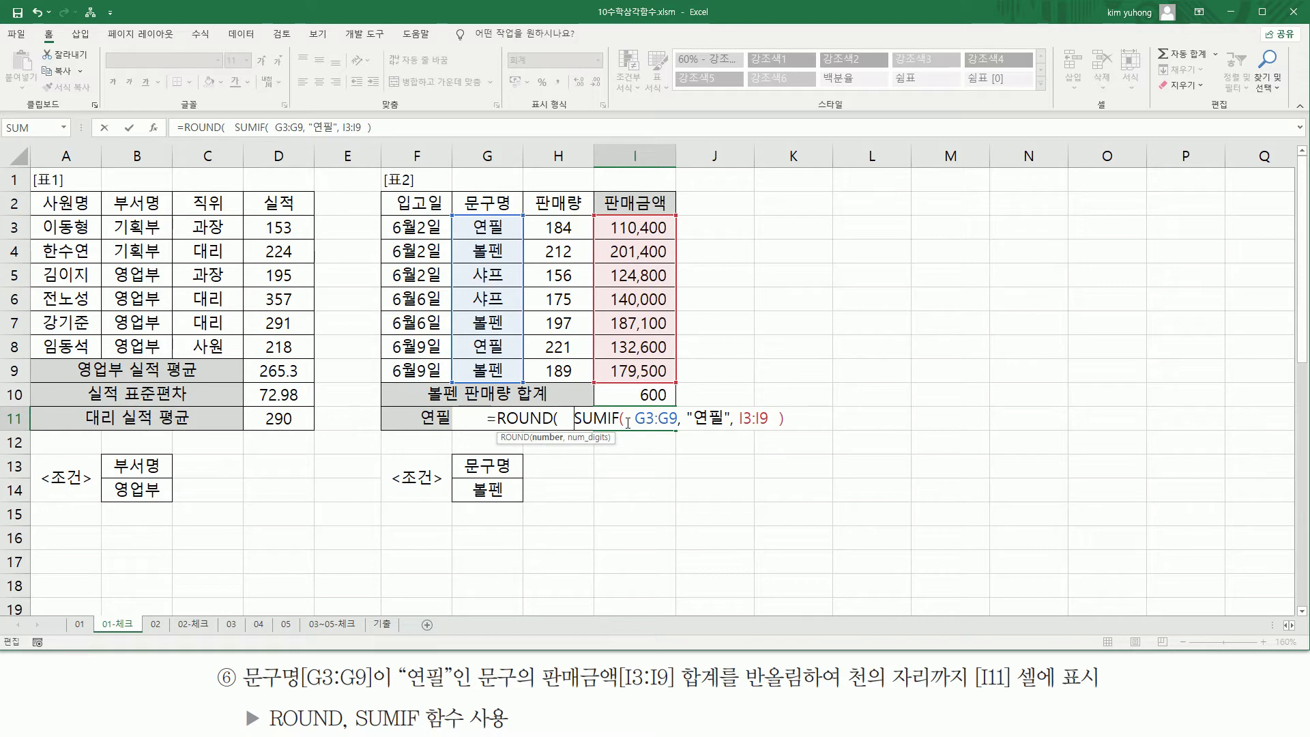
{"action": "key", "text": "shift+End"}
{"action": "key", "text": "End"}
{"action": "type", "text": ","}
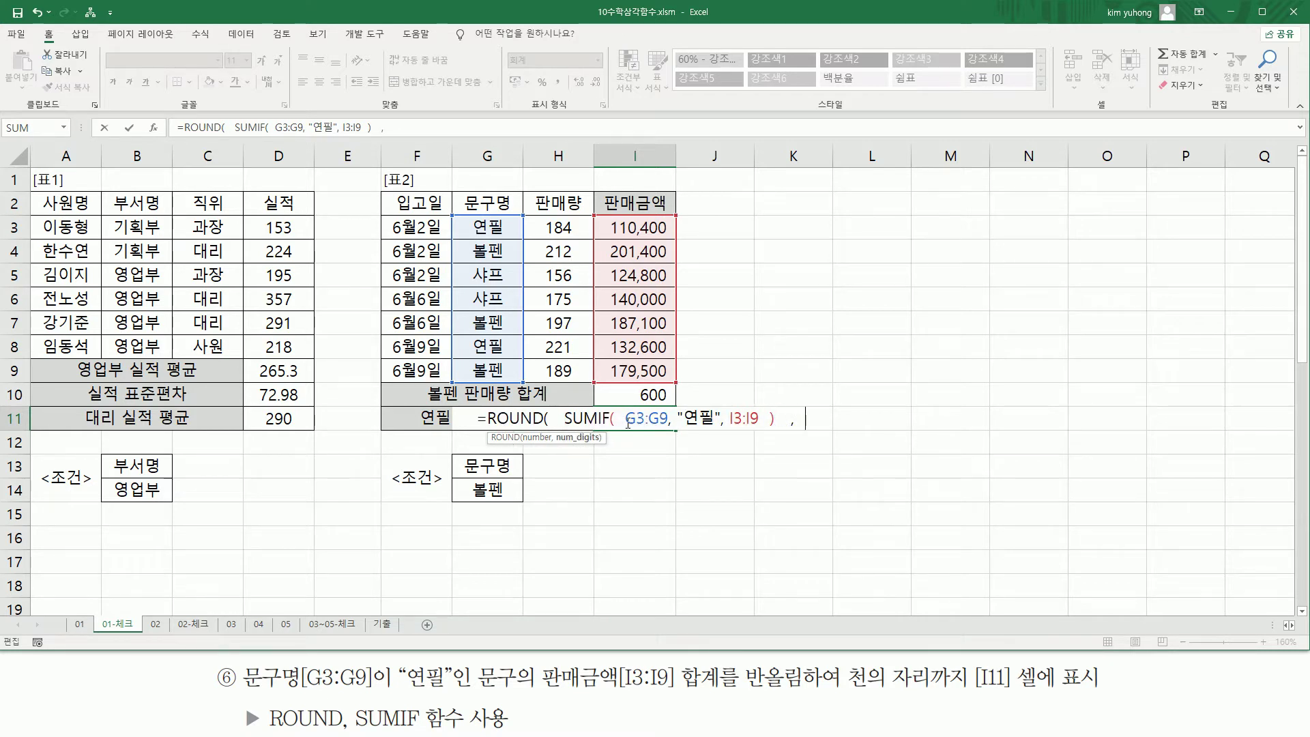
{"action": "type", "text": "  -3"}
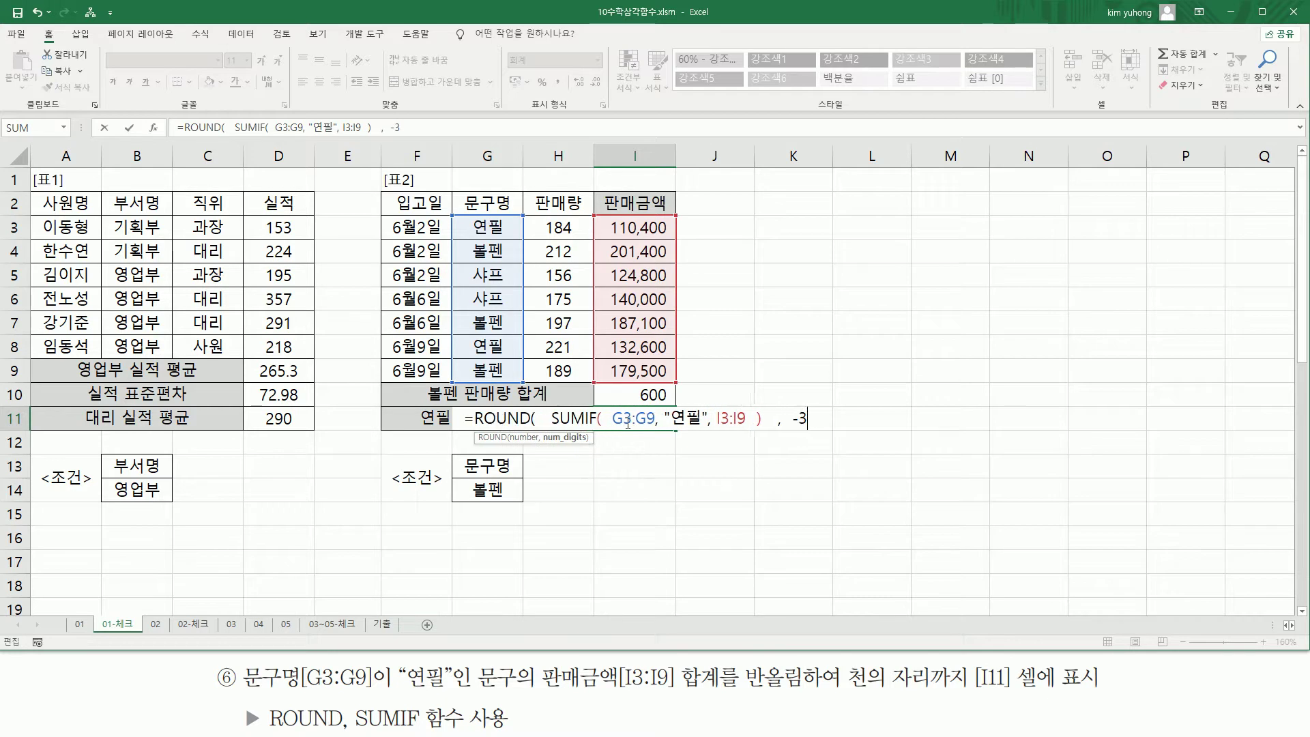
{"action": "type", "text": "  )"}
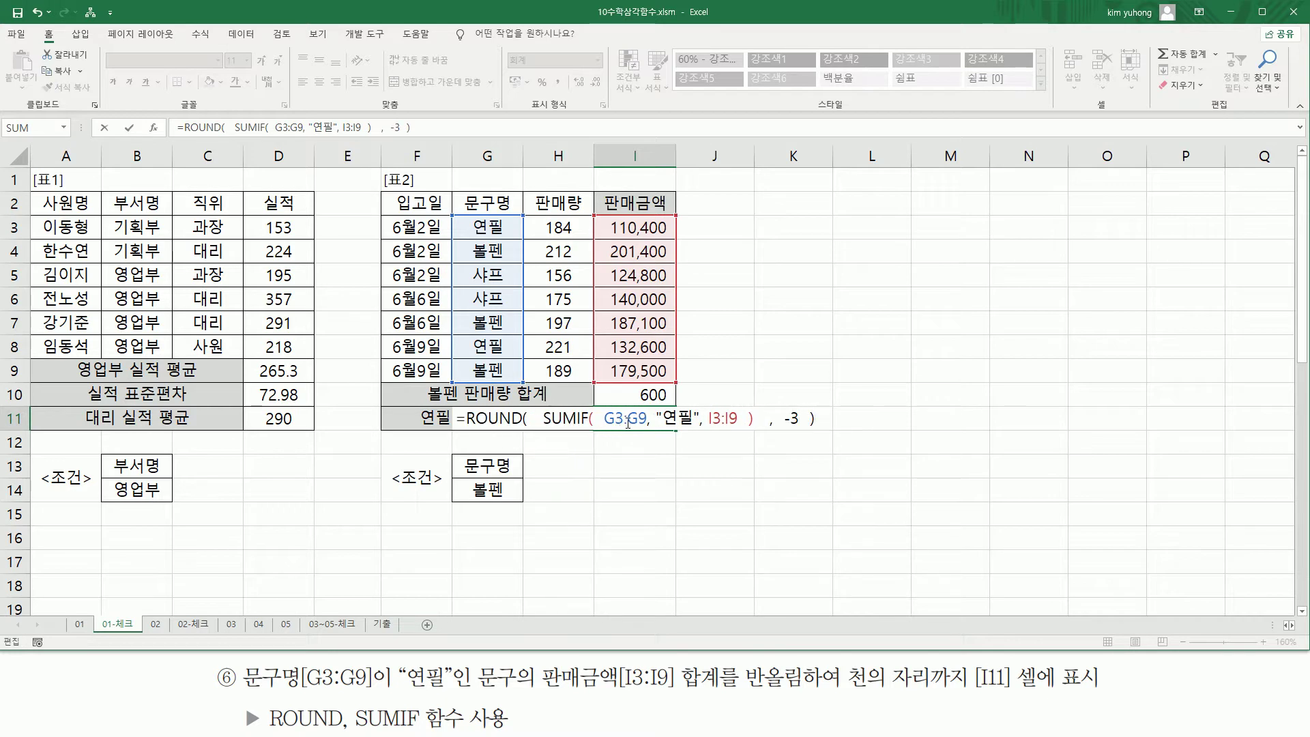
{"action": "key", "text": "Return"}
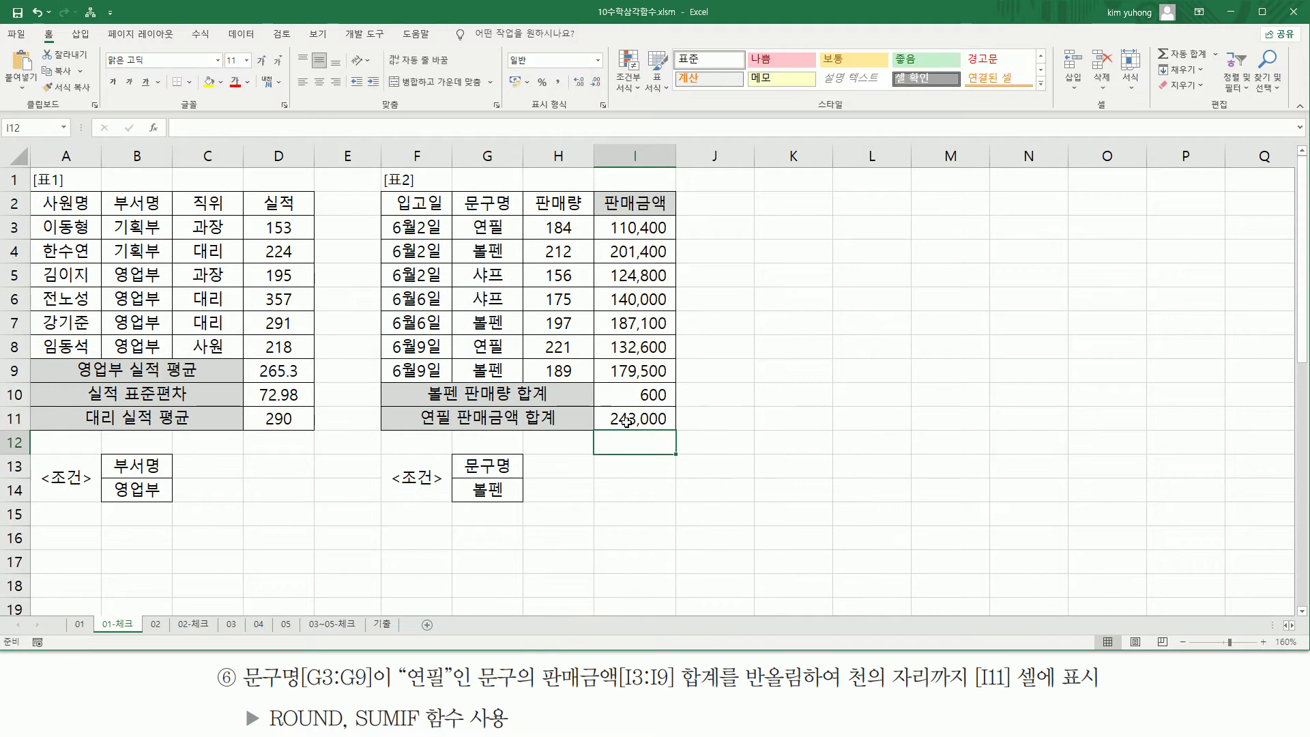
- Put =ROUND( SUMIF( G3:G9, "연필", I3:I9 ) , -3 ) in H16 as plain text with a red font
{"action": "left_click", "coordinate": [547, 544]}
{"action": "double_click", "coordinate": [547, 544]}
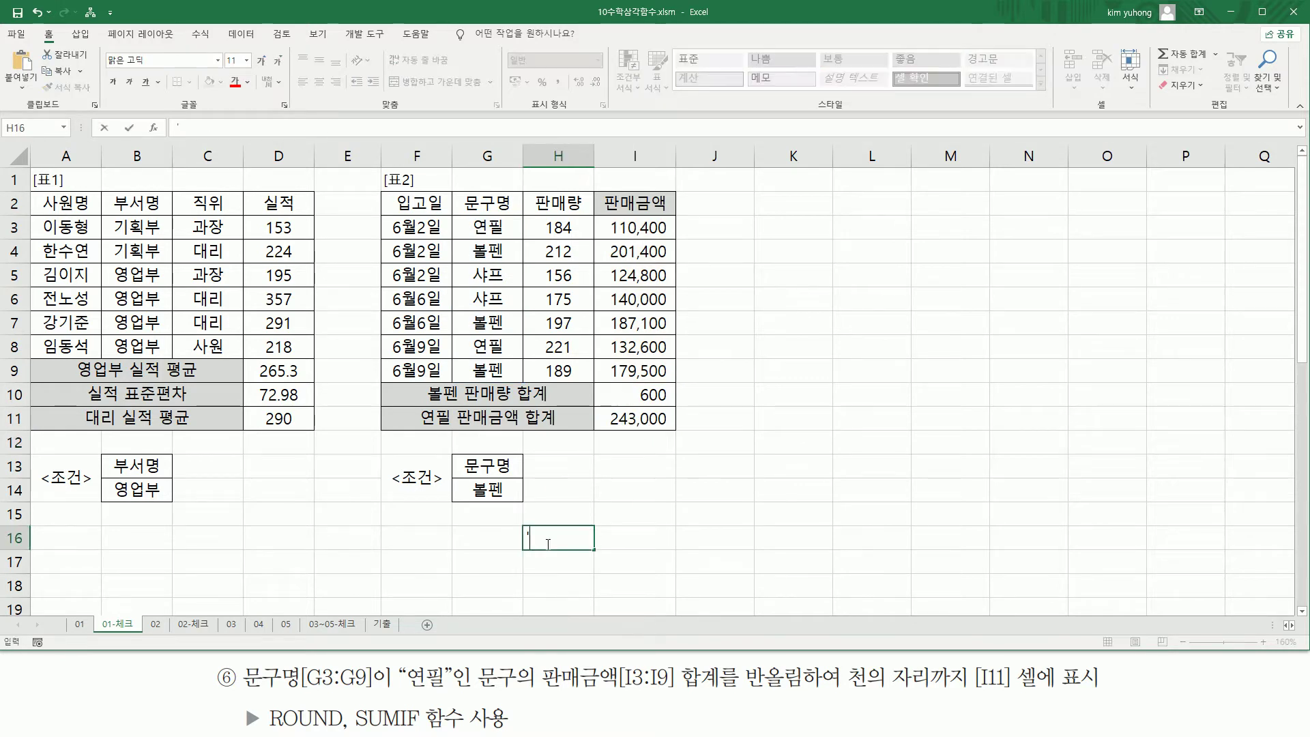
{"action": "key", "text": "ctrl+v"}
{"action": "key", "text": "Return"}
{"action": "left_click", "coordinate": [559, 537]}
{"action": "left_click", "coordinate": [234, 82]}
{"action": "left_click", "coordinate": [843, 414]}
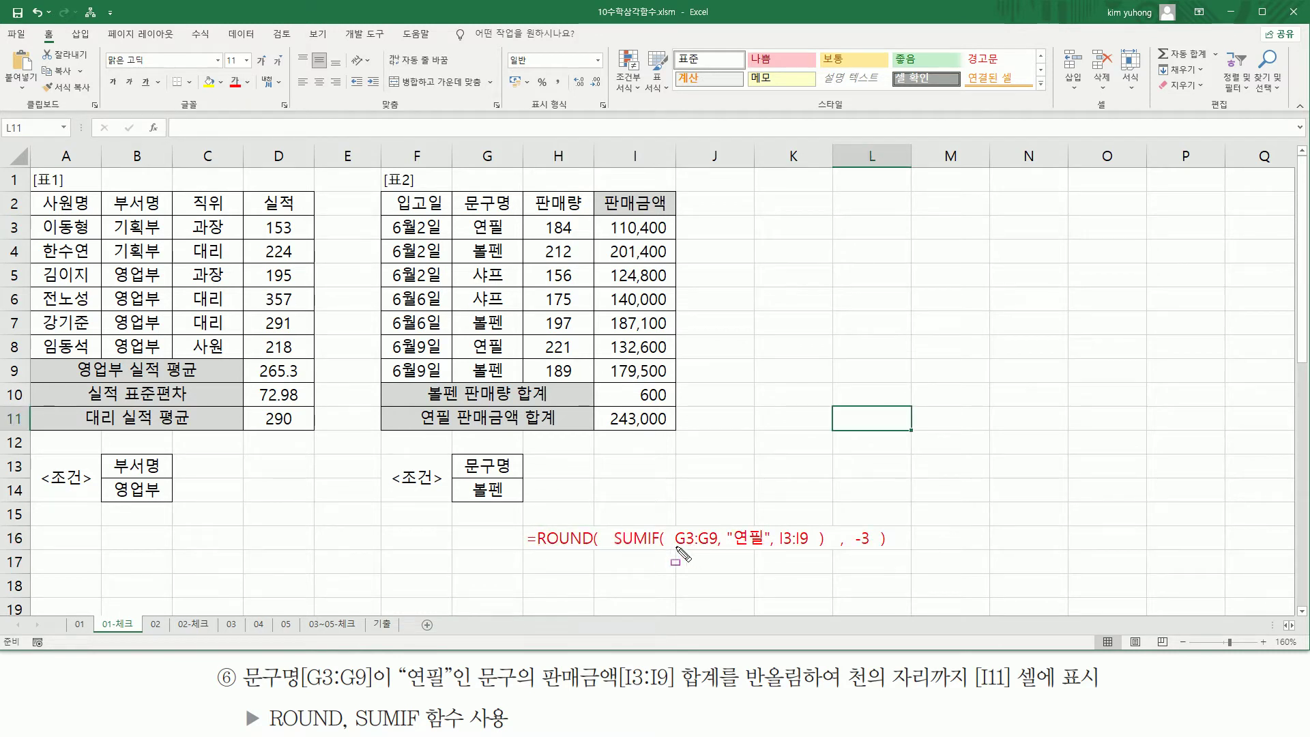
- Review the SUMIF ranges, the 연필 condition, ROUND and -3 in the H16 formula text against the table and exercise ⑥
{"action": "mouse_move", "coordinate": [673, 548]}
{"action": "left_mouse_down"}
{"action": "mouse_move", "coordinate": [716, 550]}
{"action": "mouse_move", "coordinate": [717, 530]}
{"action": "left_mouse_up"}
{"action": "left_click_drag", "start_coordinate": [465, 215], "coordinate": [511, 383]}
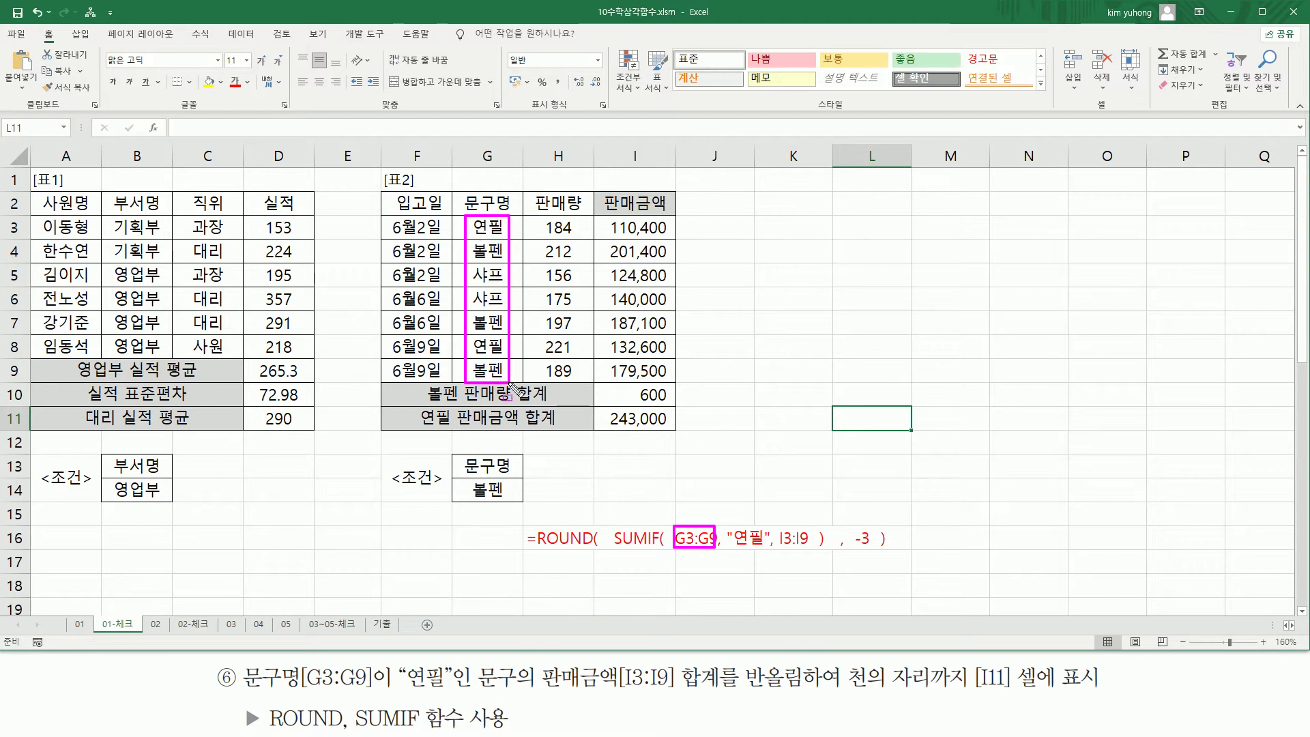
{"action": "left_click_drag", "start_coordinate": [730, 546], "coordinate": [766, 546]}
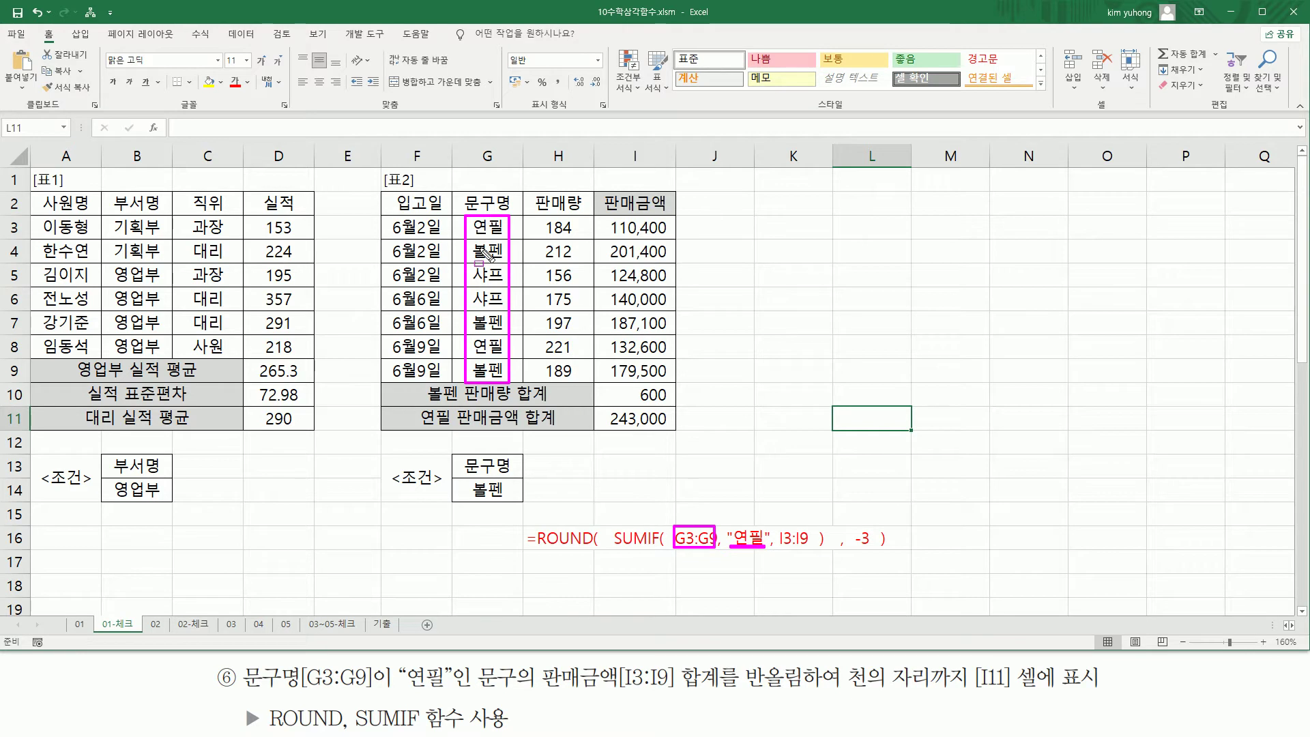
{"action": "left_click_drag", "start_coordinate": [781, 527], "coordinate": [816, 556]}
{"action": "left_click_drag", "start_coordinate": [607, 218], "coordinate": [671, 380]}
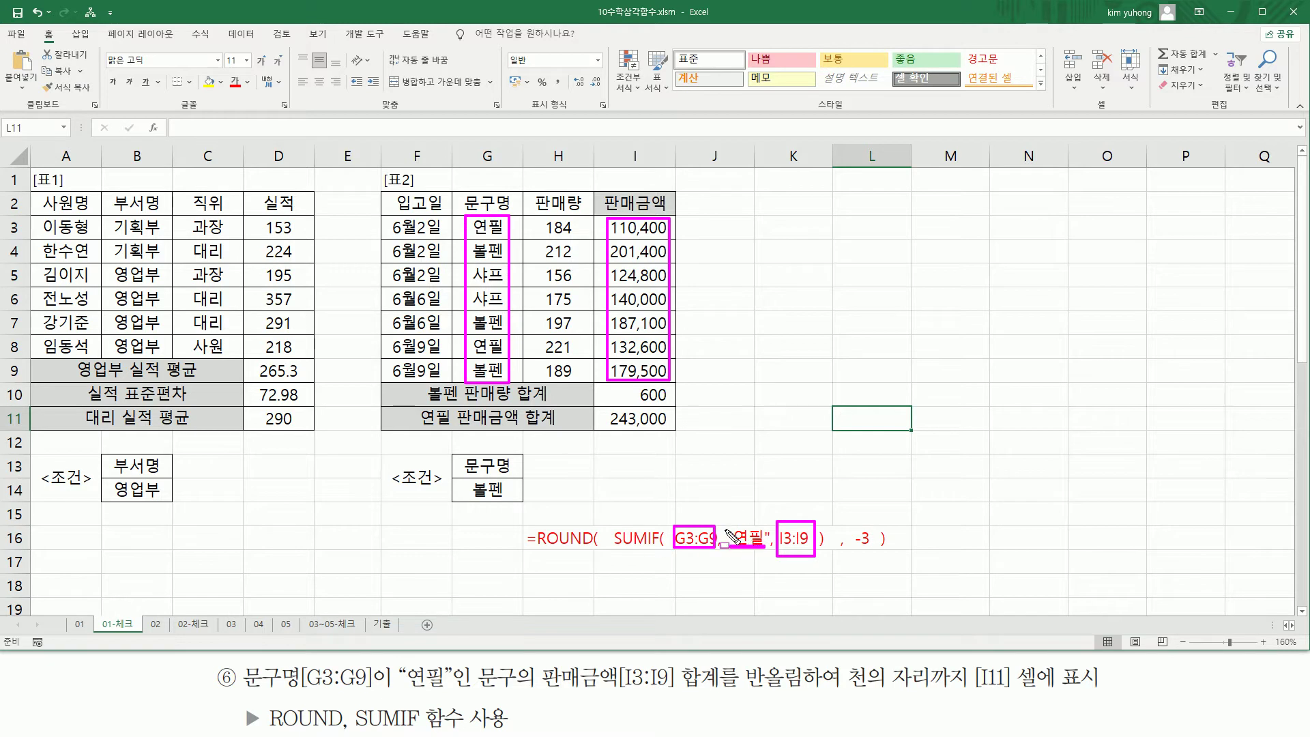
{"action": "key", "text": "e"}
{"action": "left_click_drag", "start_coordinate": [613, 508], "coordinate": [827, 567]}
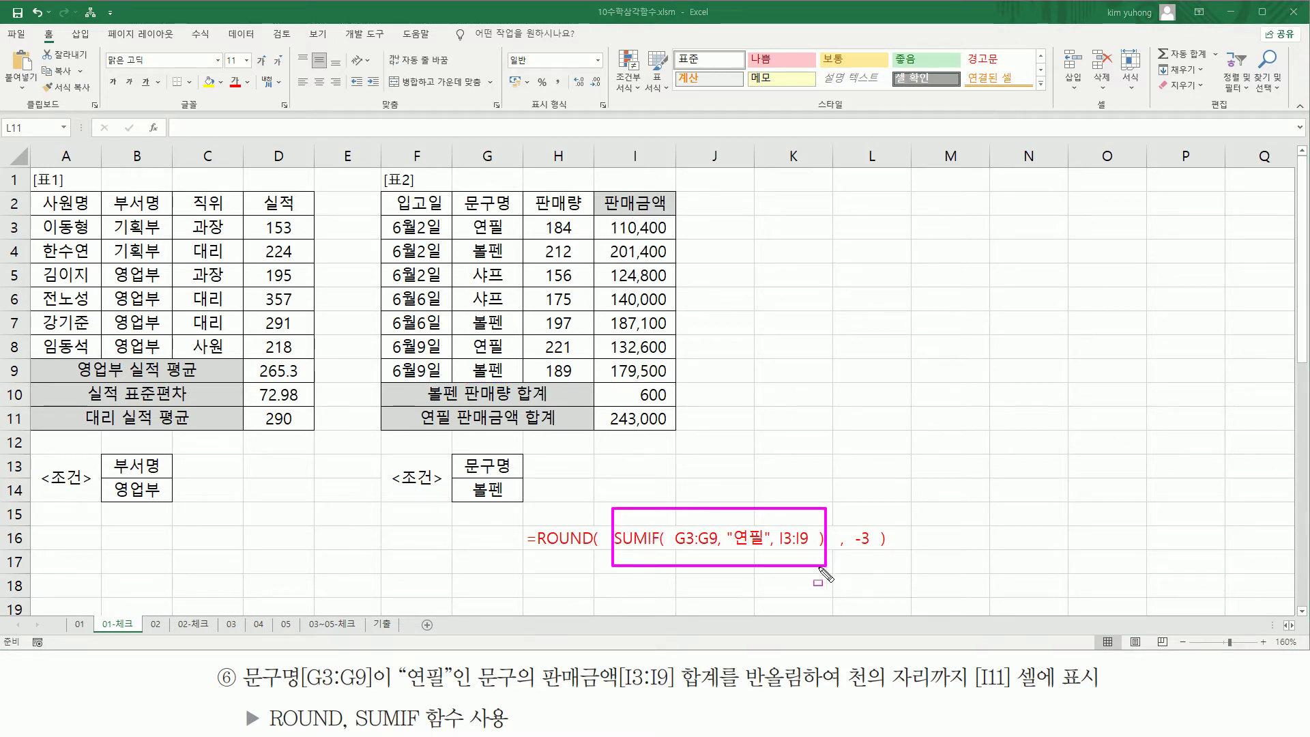
{"action": "left_click_drag", "start_coordinate": [534, 548], "coordinate": [595, 547]}
{"action": "left_click_drag", "start_coordinate": [841, 691], "coordinate": [1066, 691]}
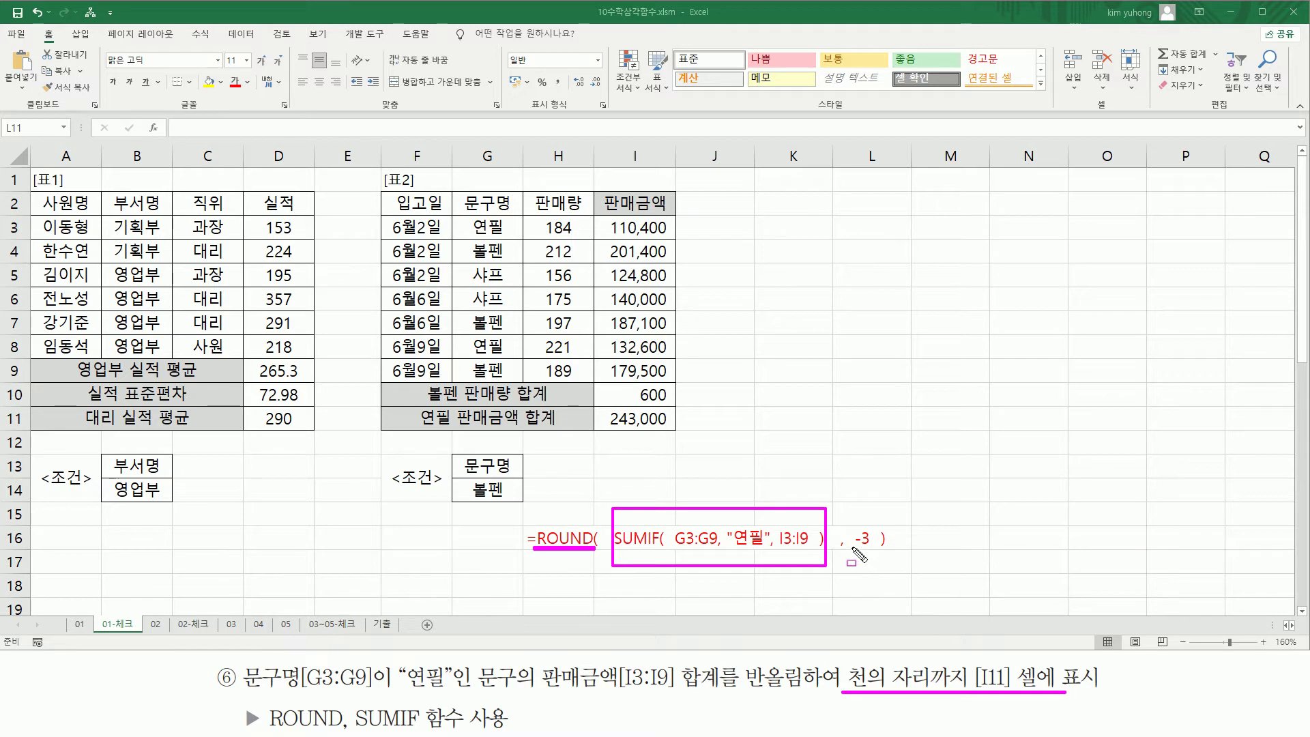
{"action": "mouse_move", "coordinate": [853, 549]}
{"action": "left_mouse_down"}
{"action": "mouse_move", "coordinate": [857, 528]}
{"action": "mouse_move", "coordinate": [878, 532]}
{"action": "left_mouse_up"}
{"action": "key", "text": "Escape"}
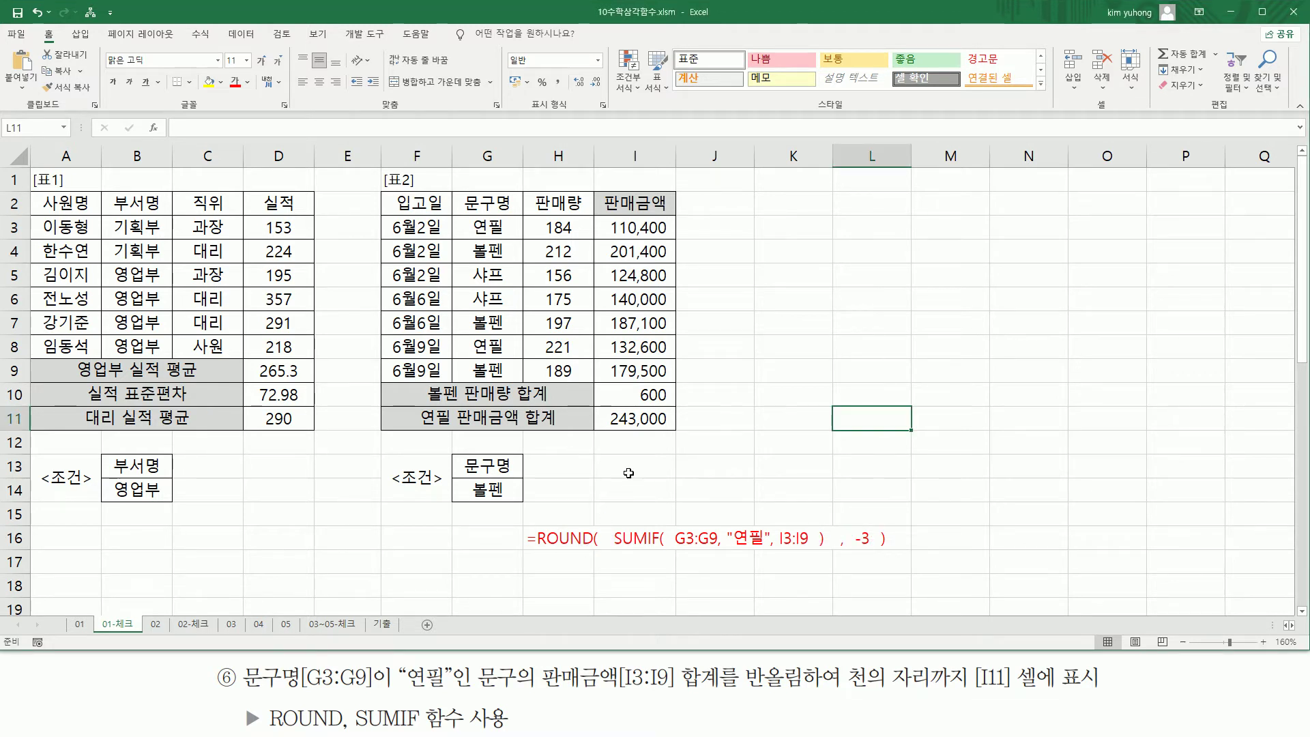